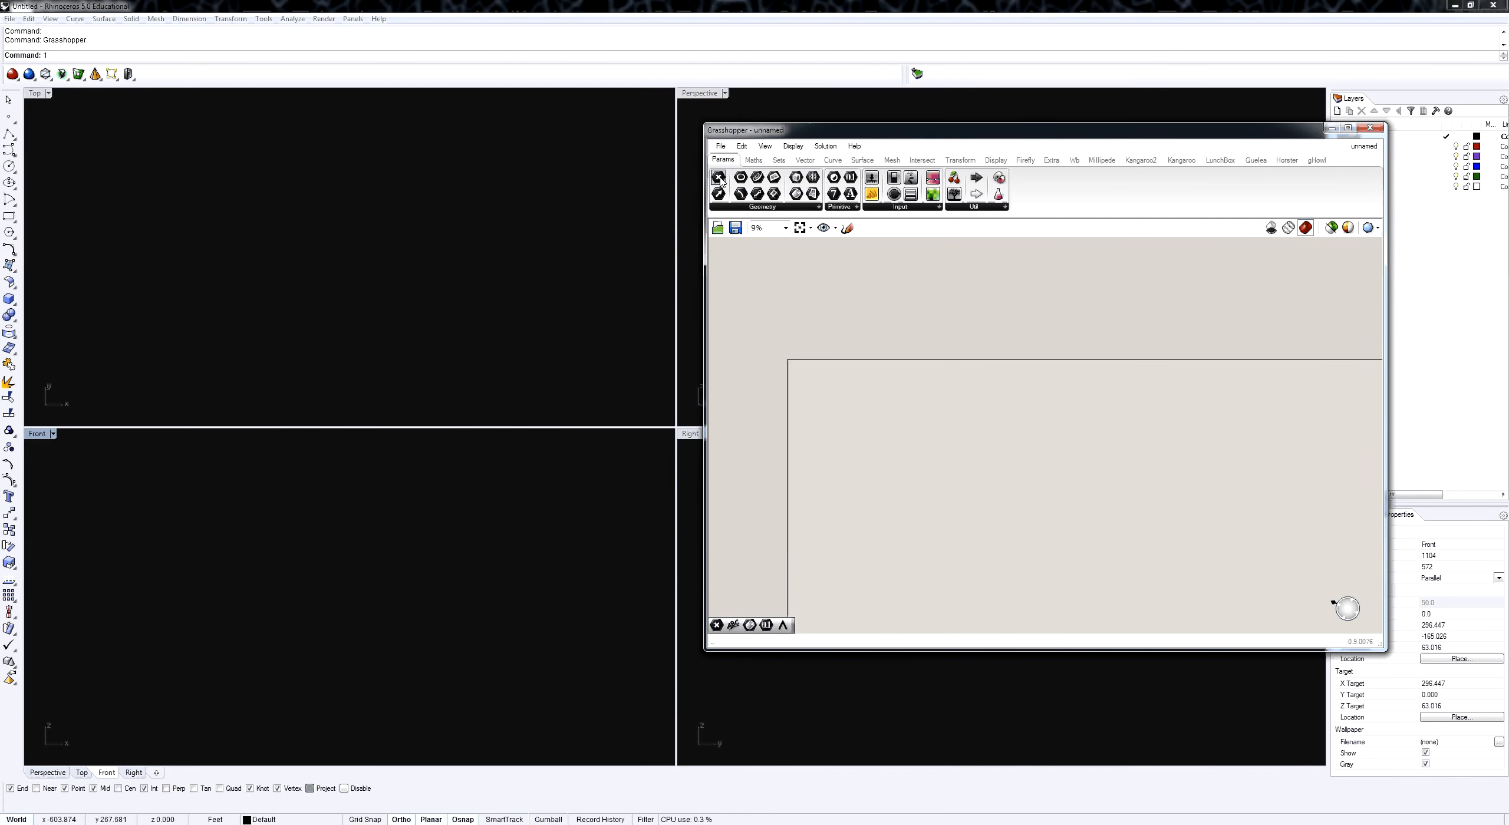
Place a Point parameter on the canvas and rename it origin.
{"action": "left_click_drag", "start_coordinate": [720, 179], "coordinate": [884, 417]}
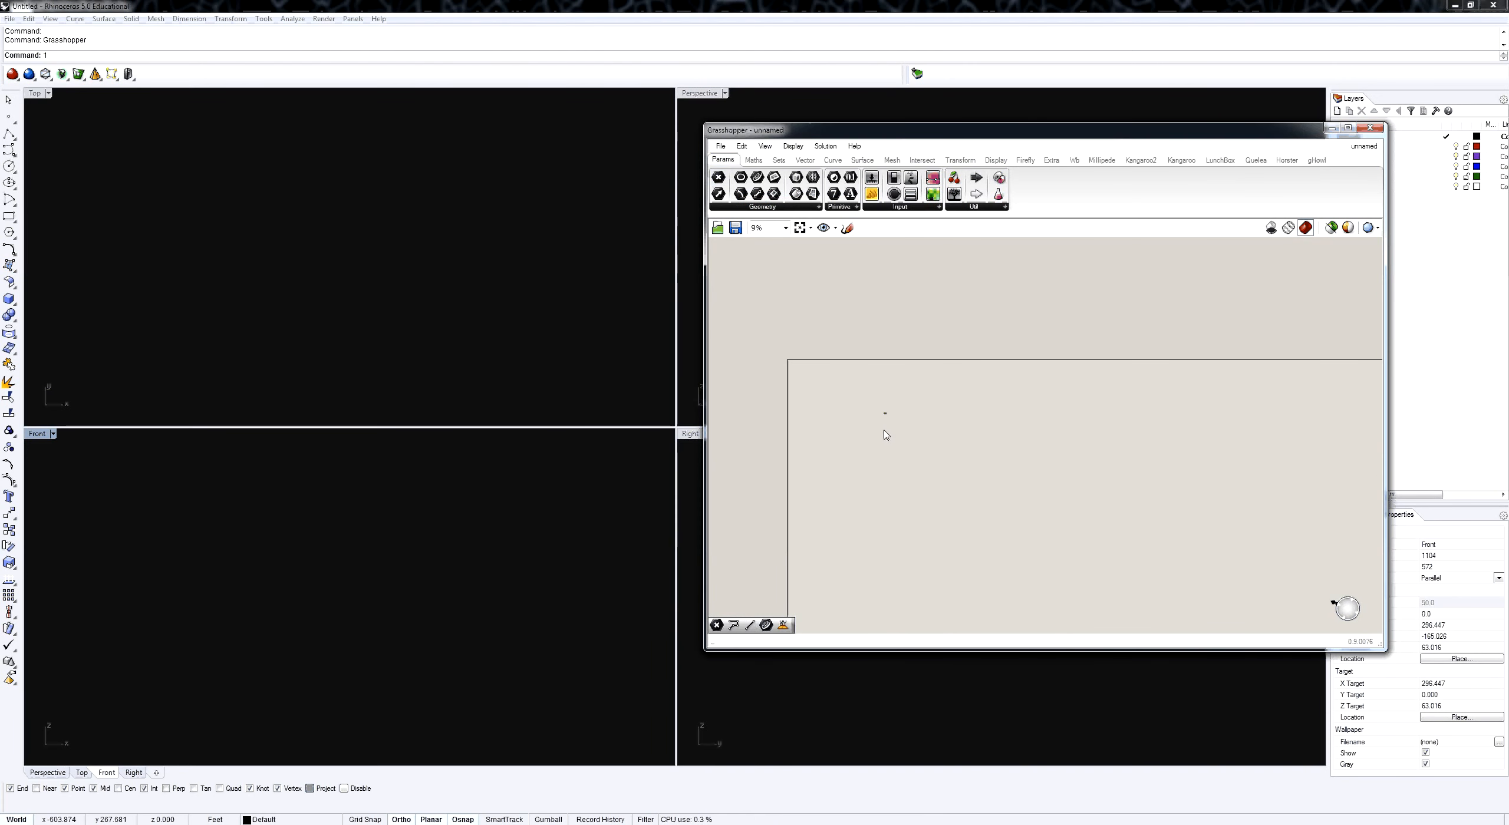
{"action": "scroll", "coordinate": [884, 416], "scroll_direction": "up", "scroll_amount": 15}
{"action": "right_click", "coordinate": [873, 404]}
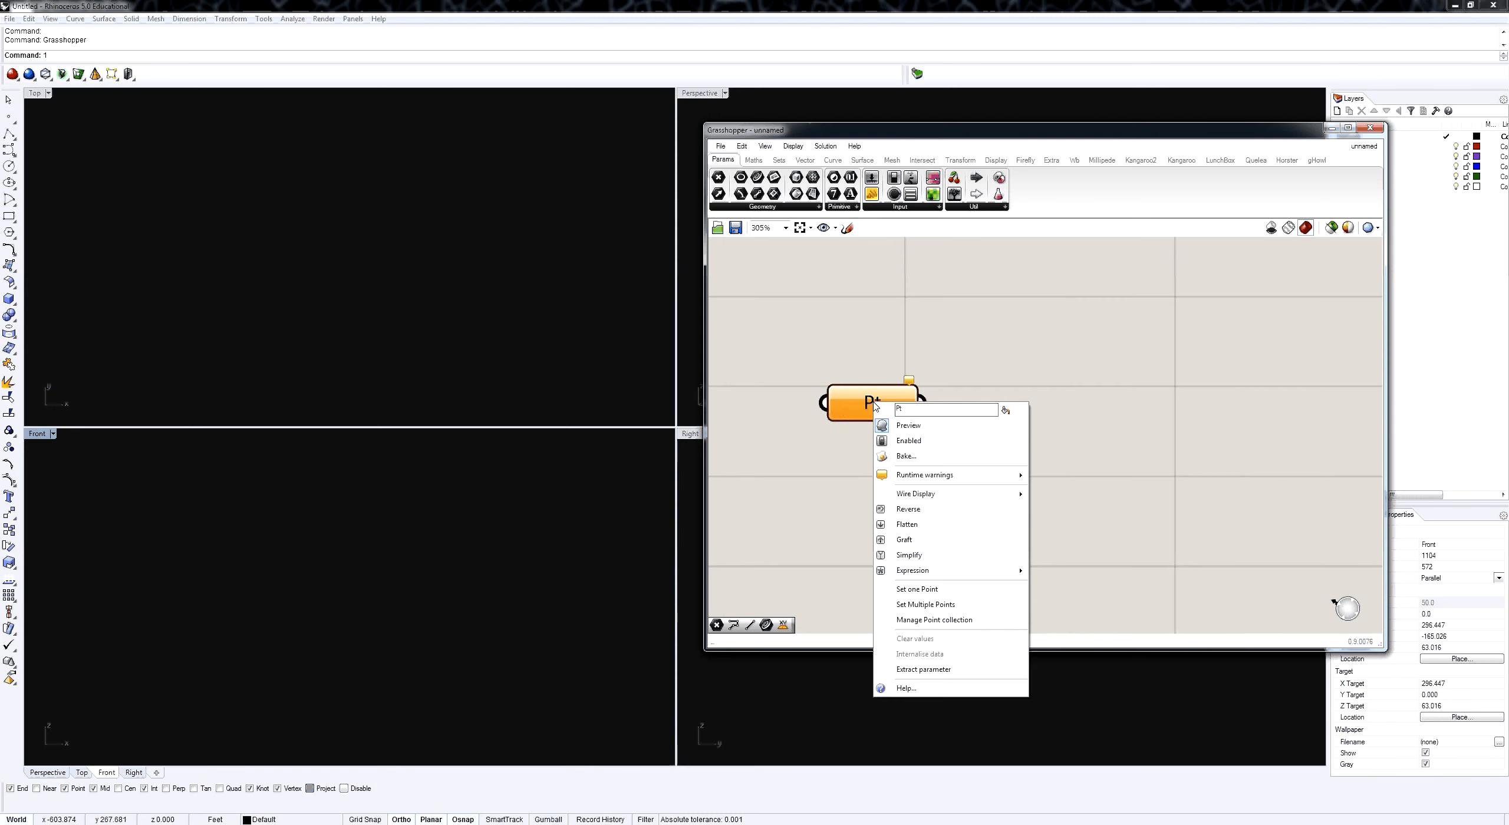
{"action": "type", "text": "origi"}
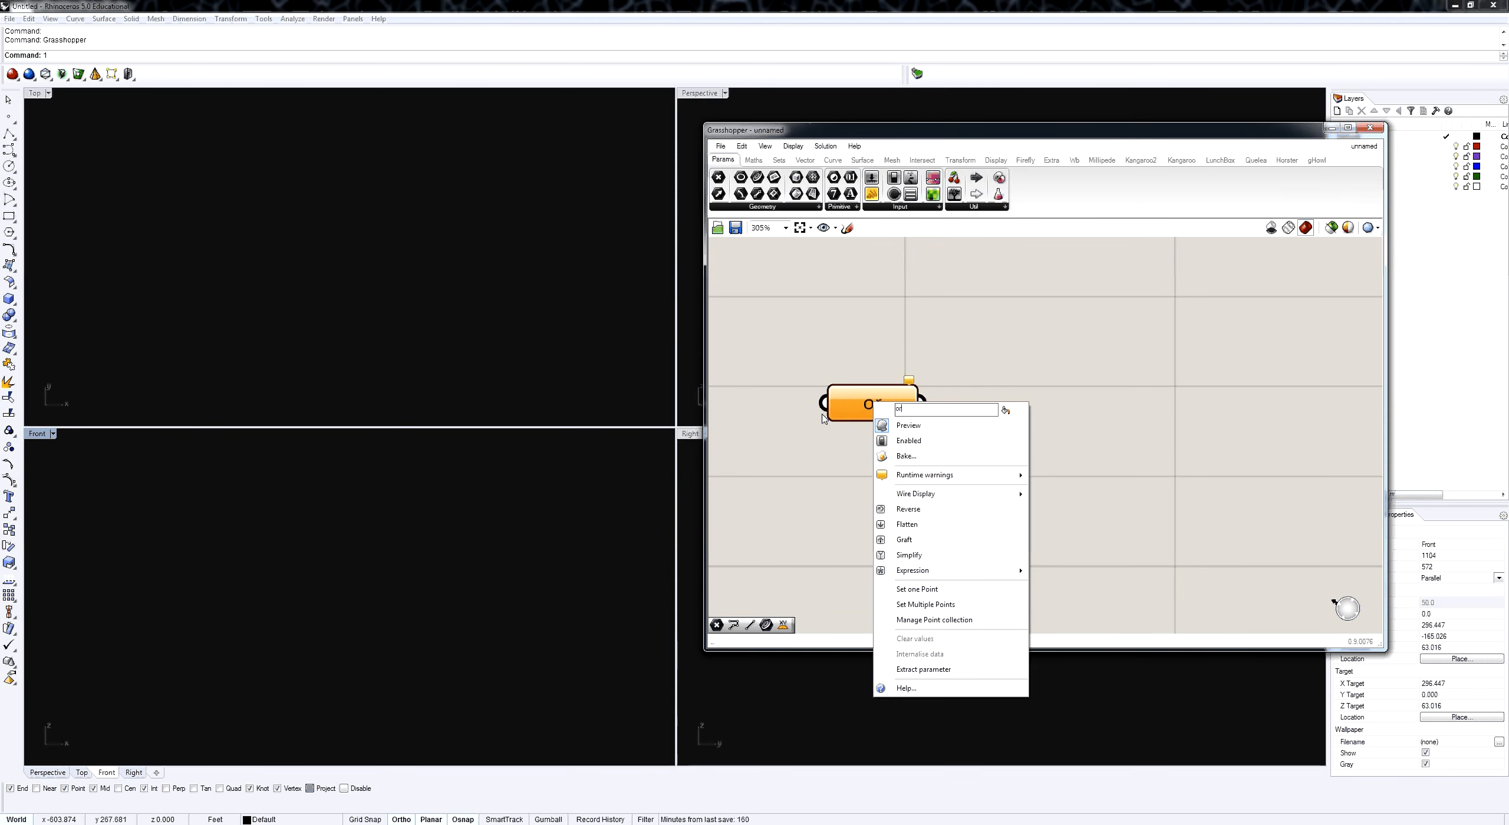
{"action": "type", "text": "n"}
{"action": "key", "text": "Return"}
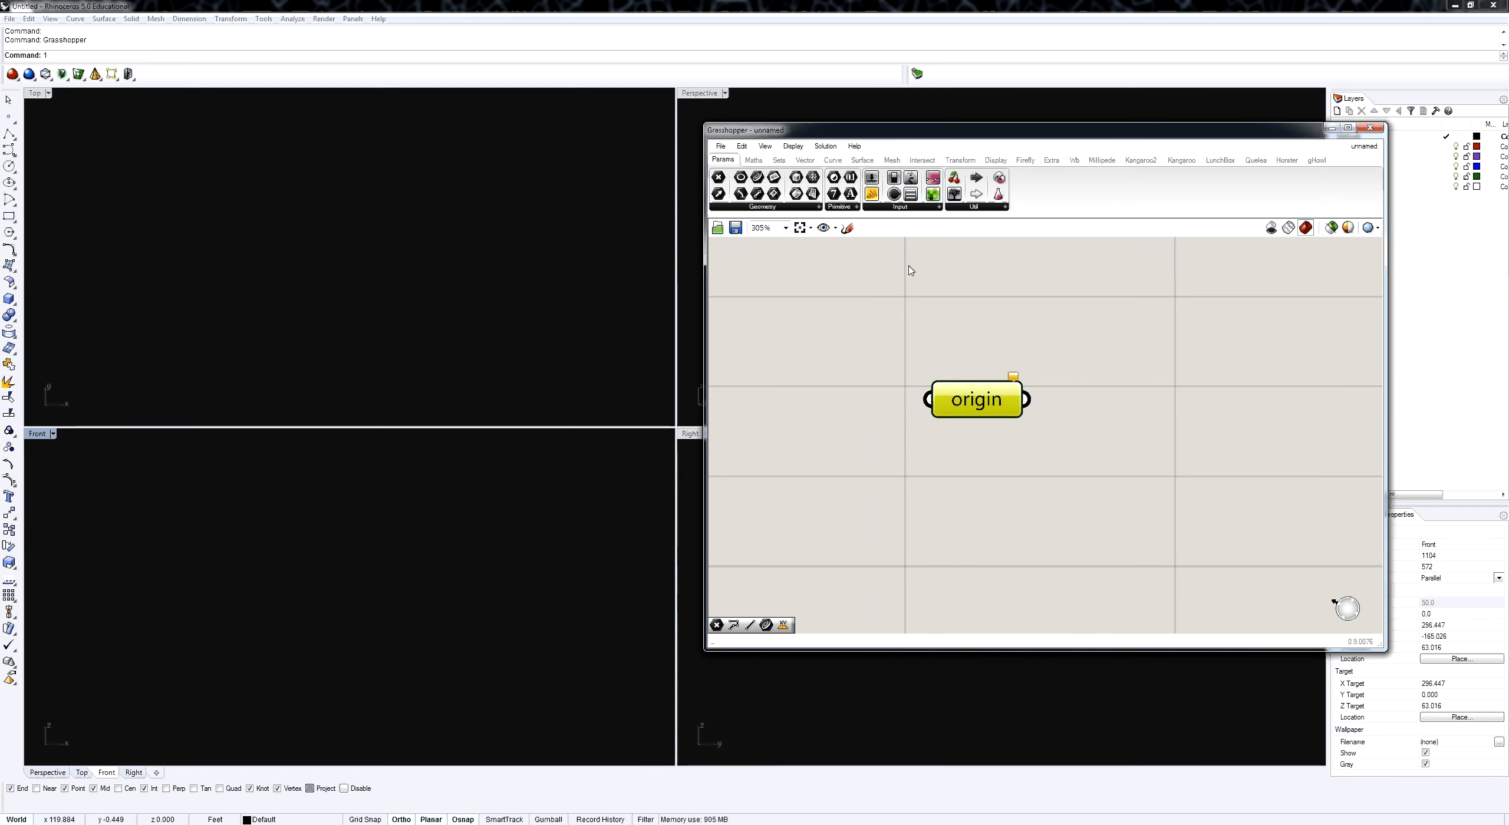
Add a Construct Point component, connect its Pt output to the origin parameter, and reposition the pair on the canvas.
{"action": "left_click", "coordinate": [805, 160]}
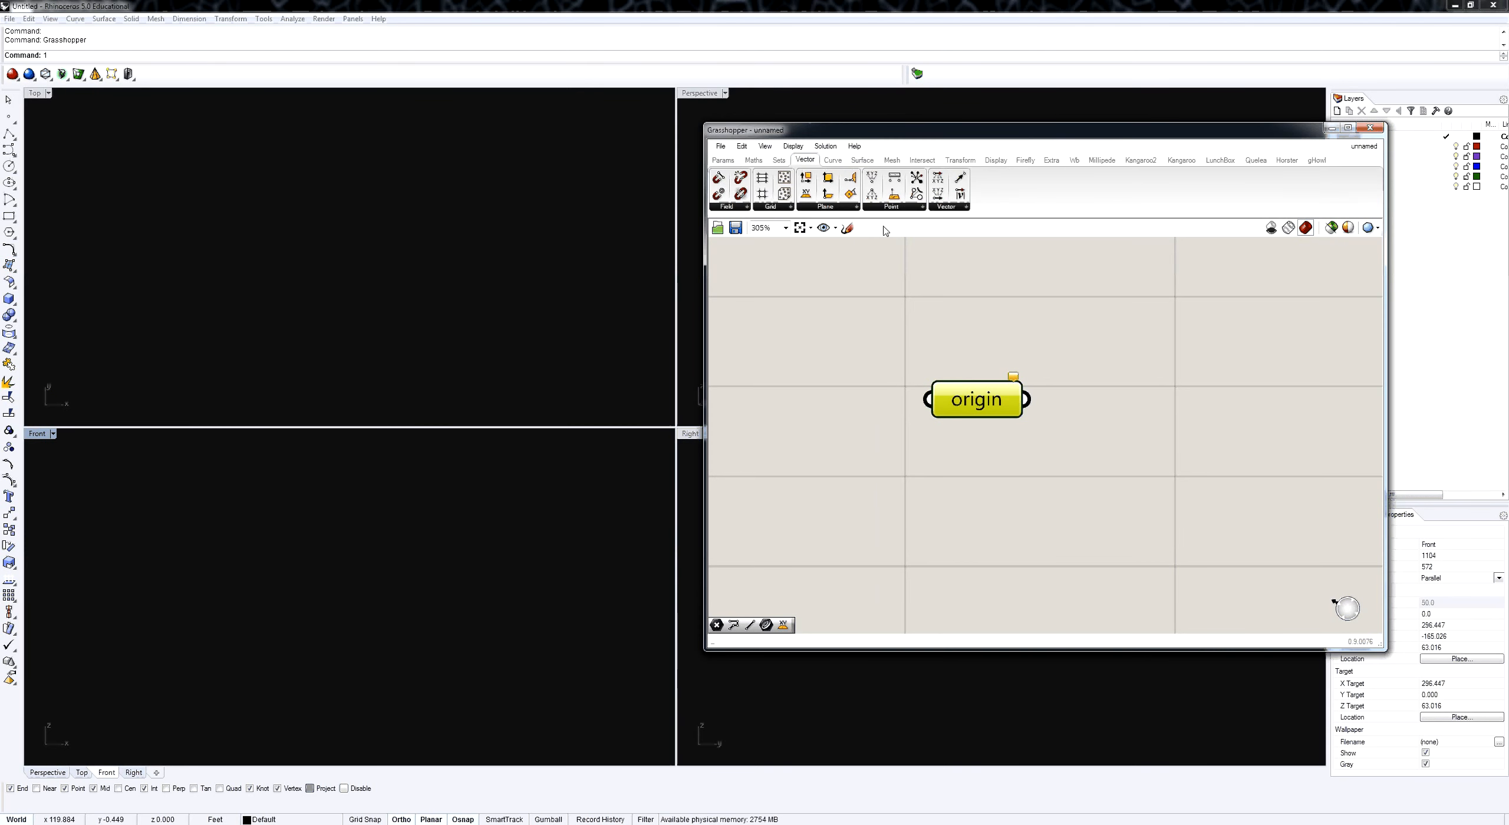
{"action": "left_click", "coordinate": [892, 207]}
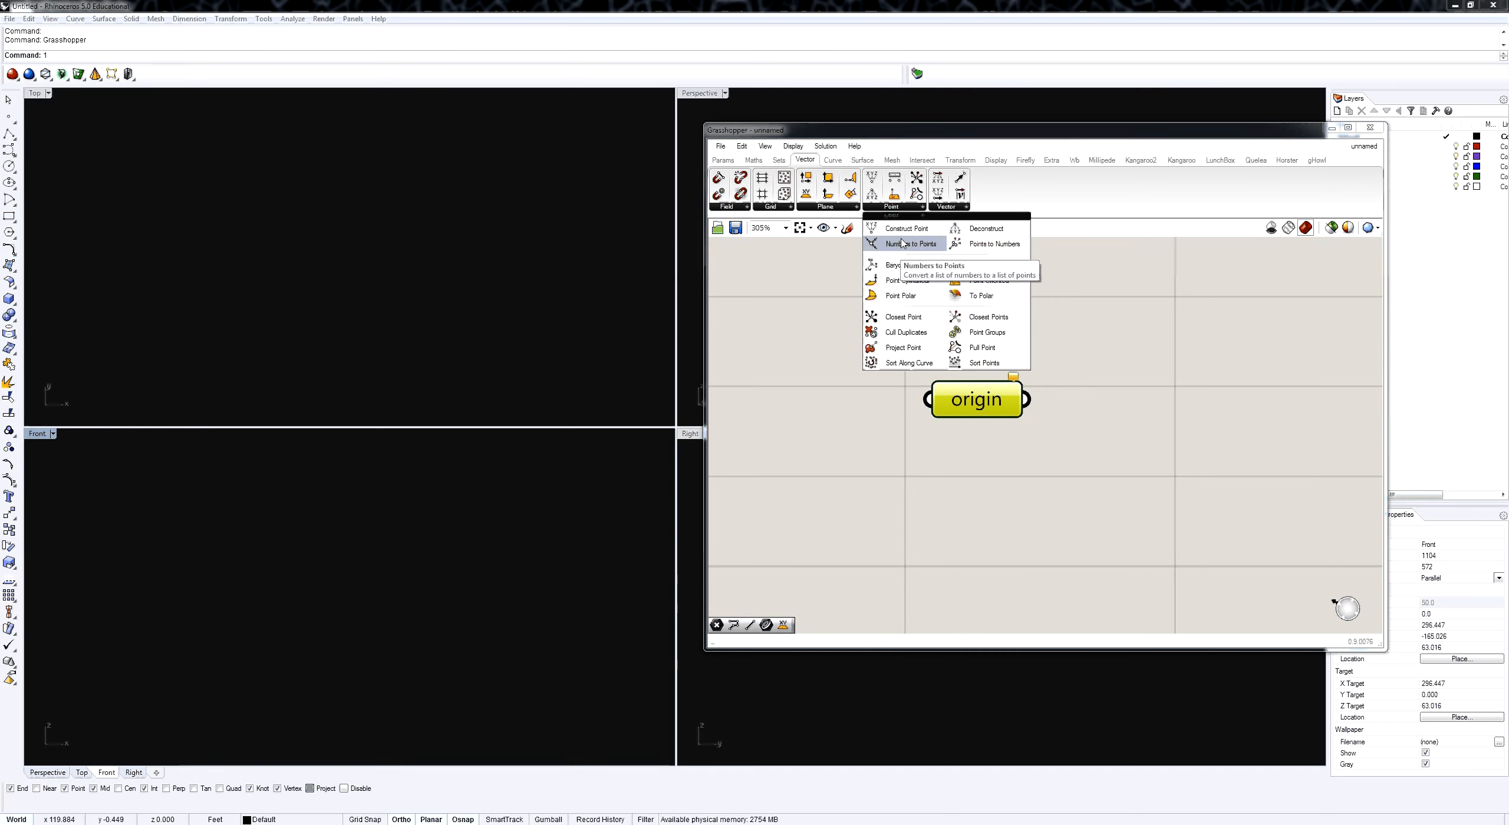
{"action": "left_click_drag", "start_coordinate": [900, 242], "coordinate": [928, 400]}
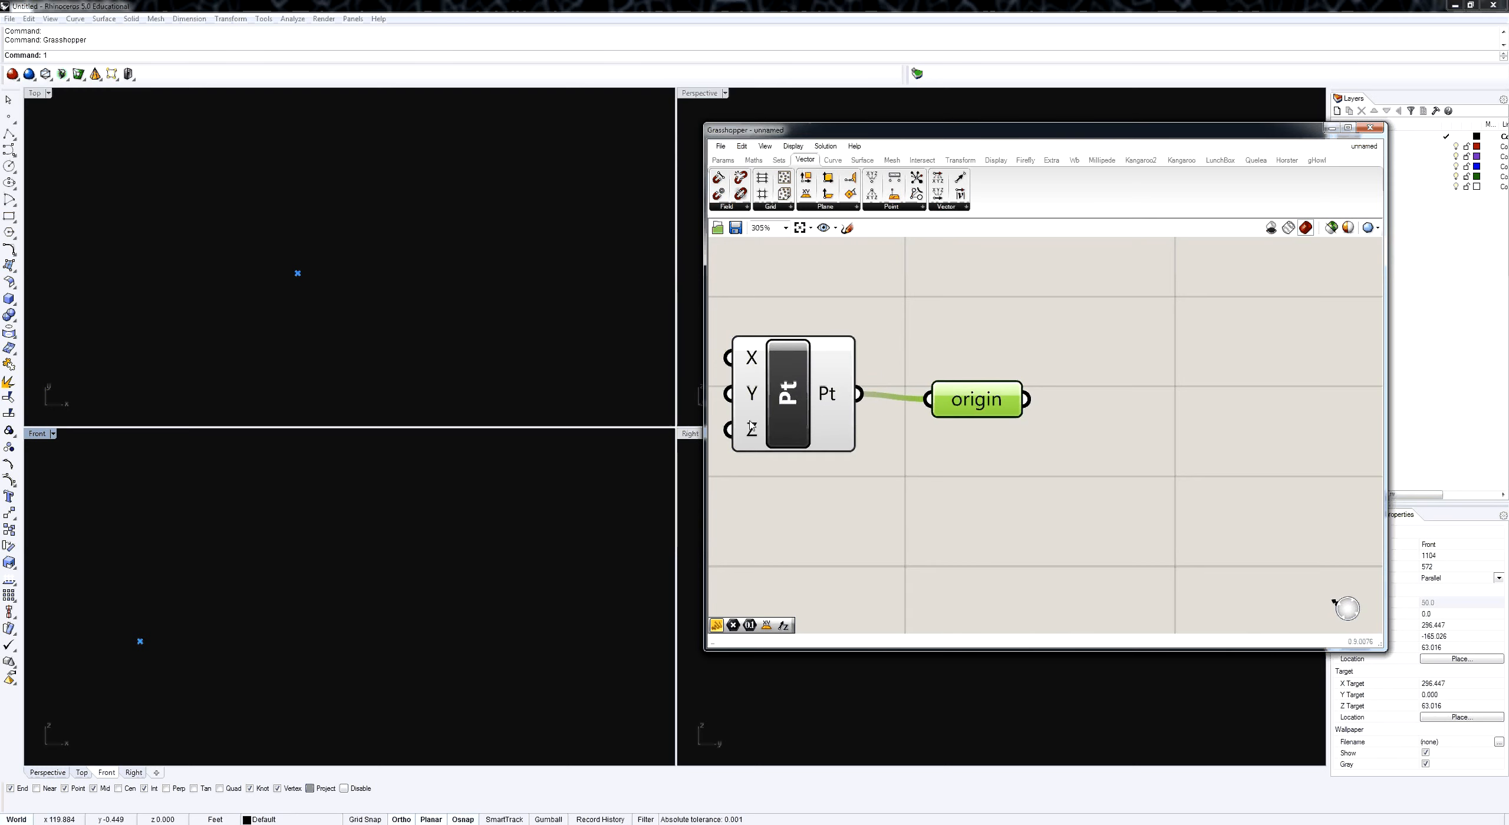
{"action": "left_click", "coordinate": [973, 558]}
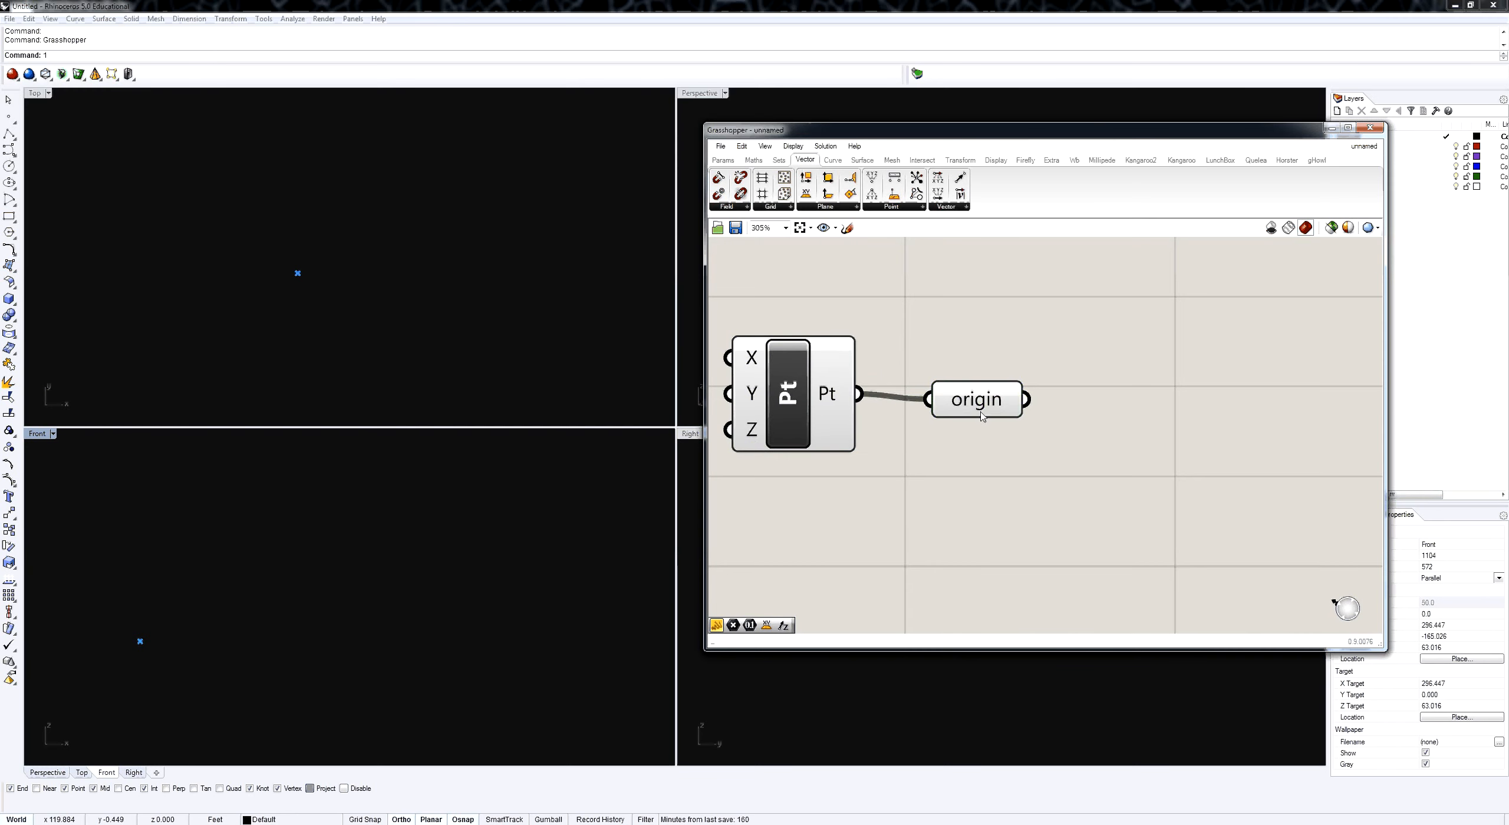
{"action": "left_click_drag", "start_coordinate": [979, 412], "coordinate": [1002, 406]}
{"action": "left_click_drag", "start_coordinate": [1020, 494], "coordinate": [939, 364]}
{"action": "left_click", "coordinate": [1017, 546]}
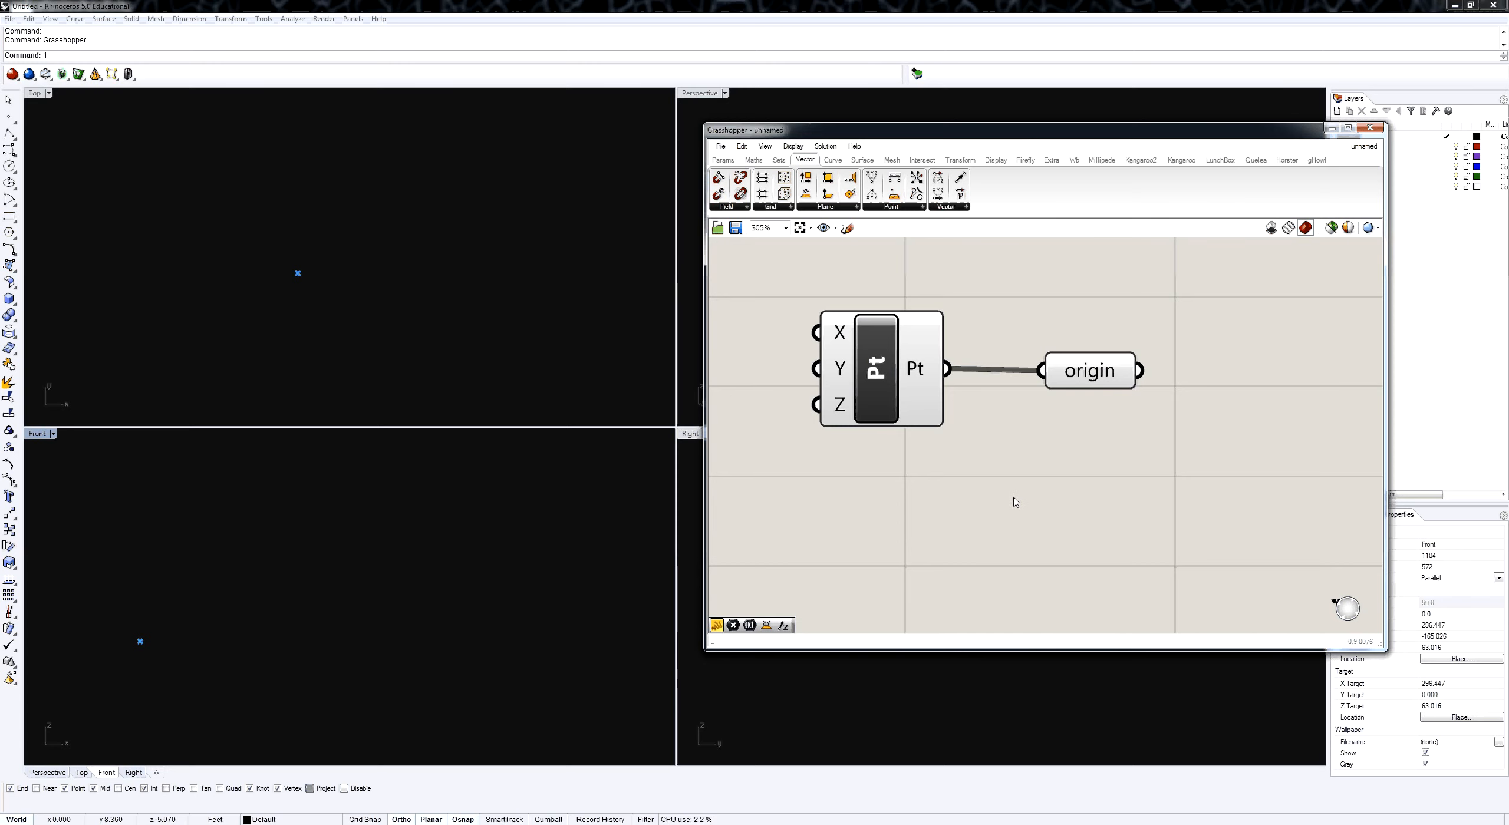
Add a Move component below the origin parameter and connect origin to its geometry input G.
{"action": "scroll", "coordinate": [967, 512], "scroll_direction": "down", "scroll_amount": 2}
{"action": "scroll", "coordinate": [967, 513], "scroll_direction": "down", "scroll_amount": 1}
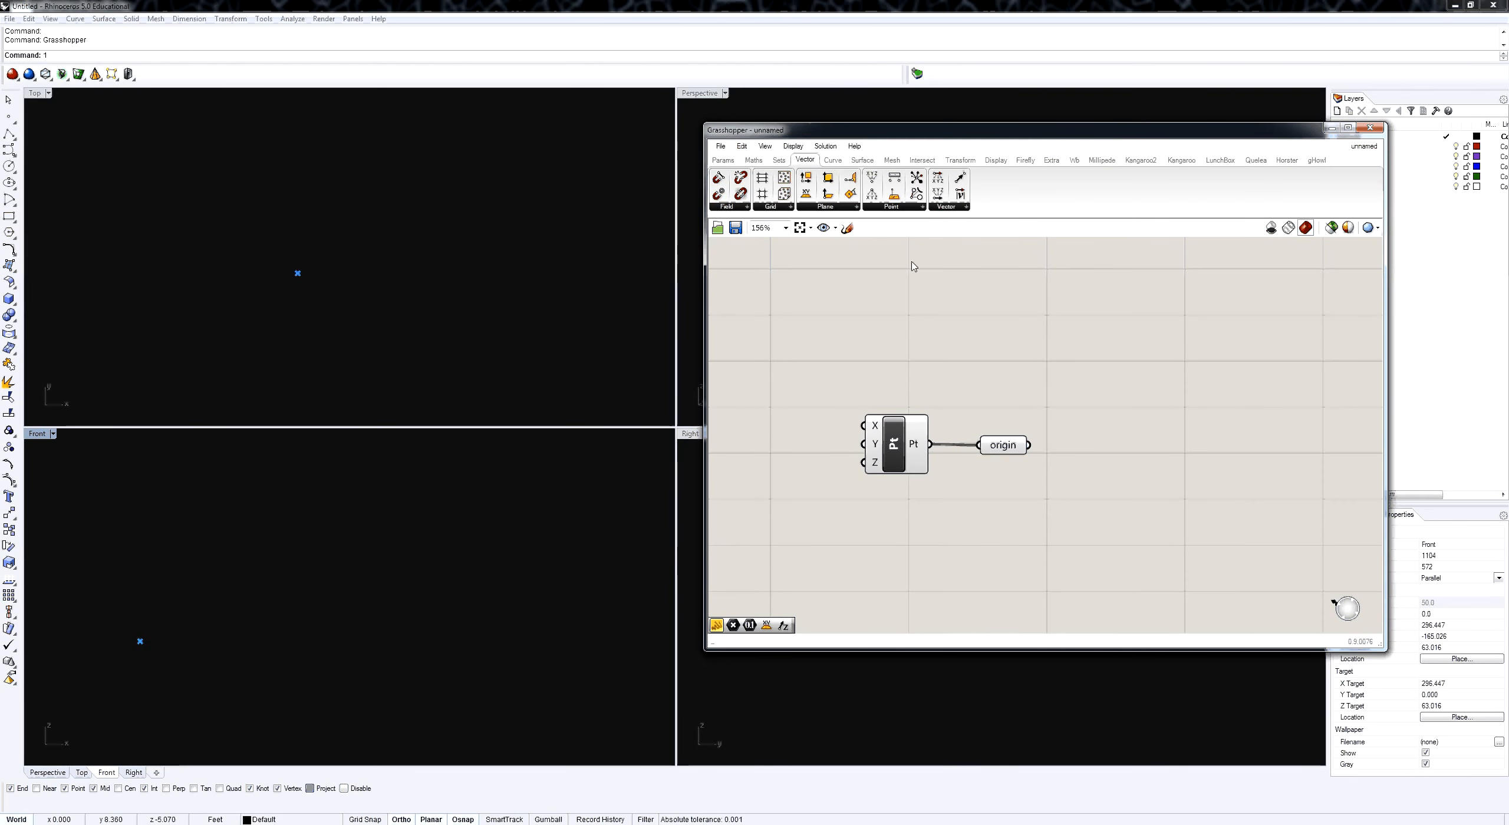
{"action": "left_click", "coordinate": [960, 160]}
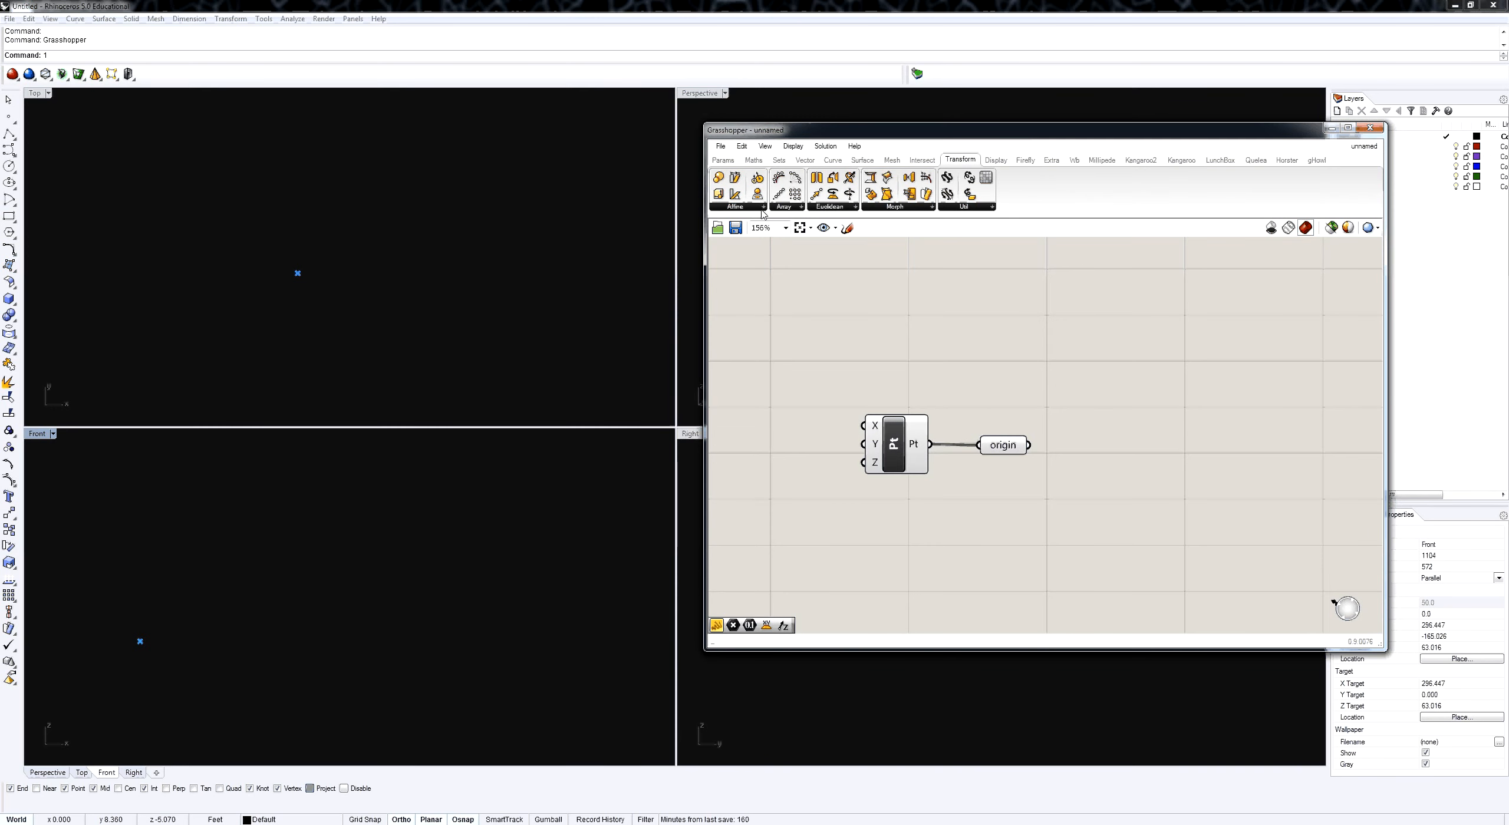
{"action": "left_click", "coordinate": [733, 207]}
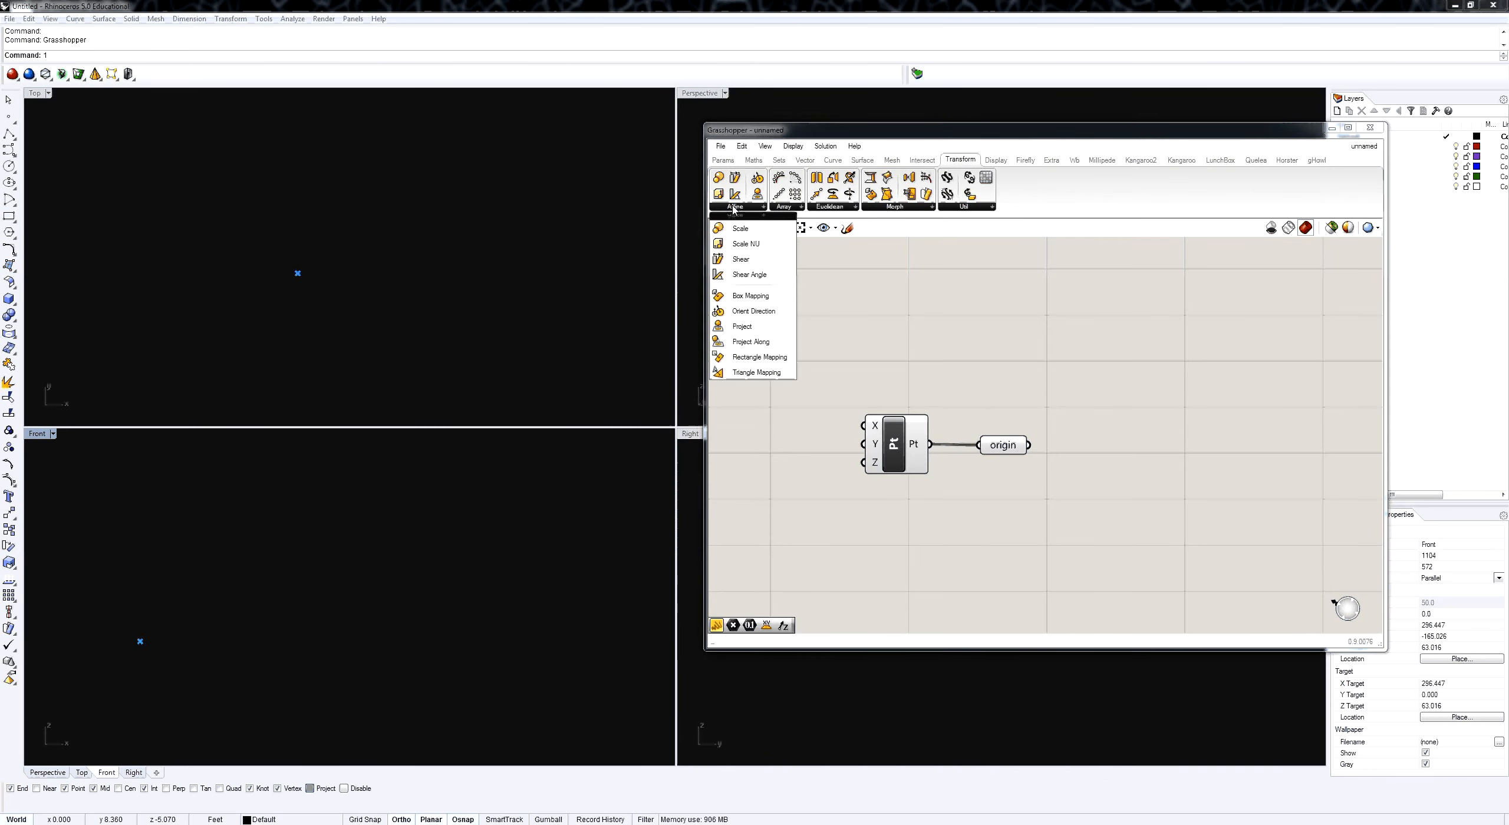
{"action": "left_click", "coordinate": [830, 206]}
{"action": "left_click", "coordinate": [847, 244]}
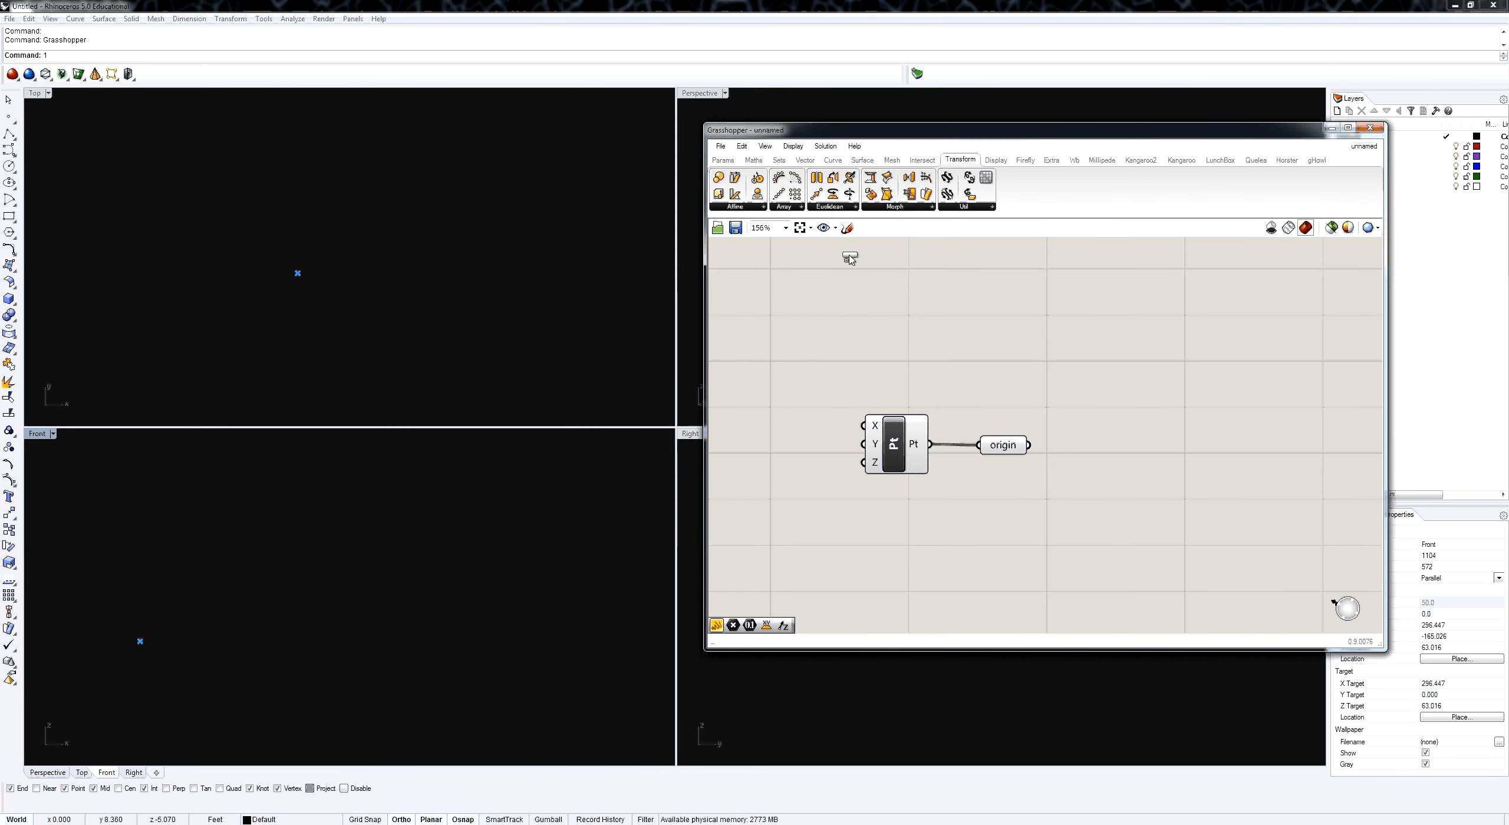
{"action": "left_click", "coordinate": [1077, 526]}
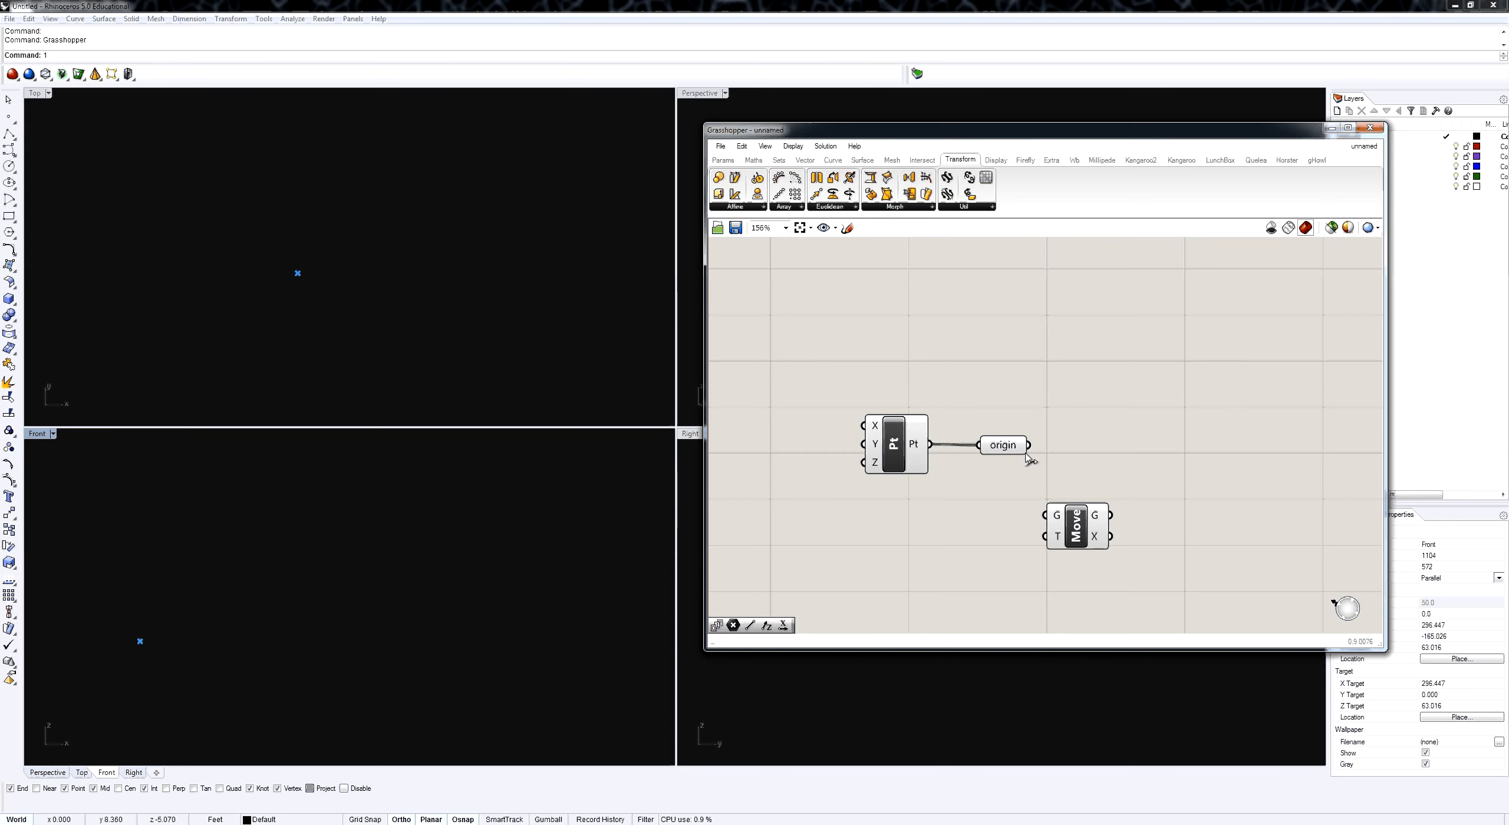
{"action": "left_click_drag", "start_coordinate": [1028, 445], "coordinate": [1046, 516]}
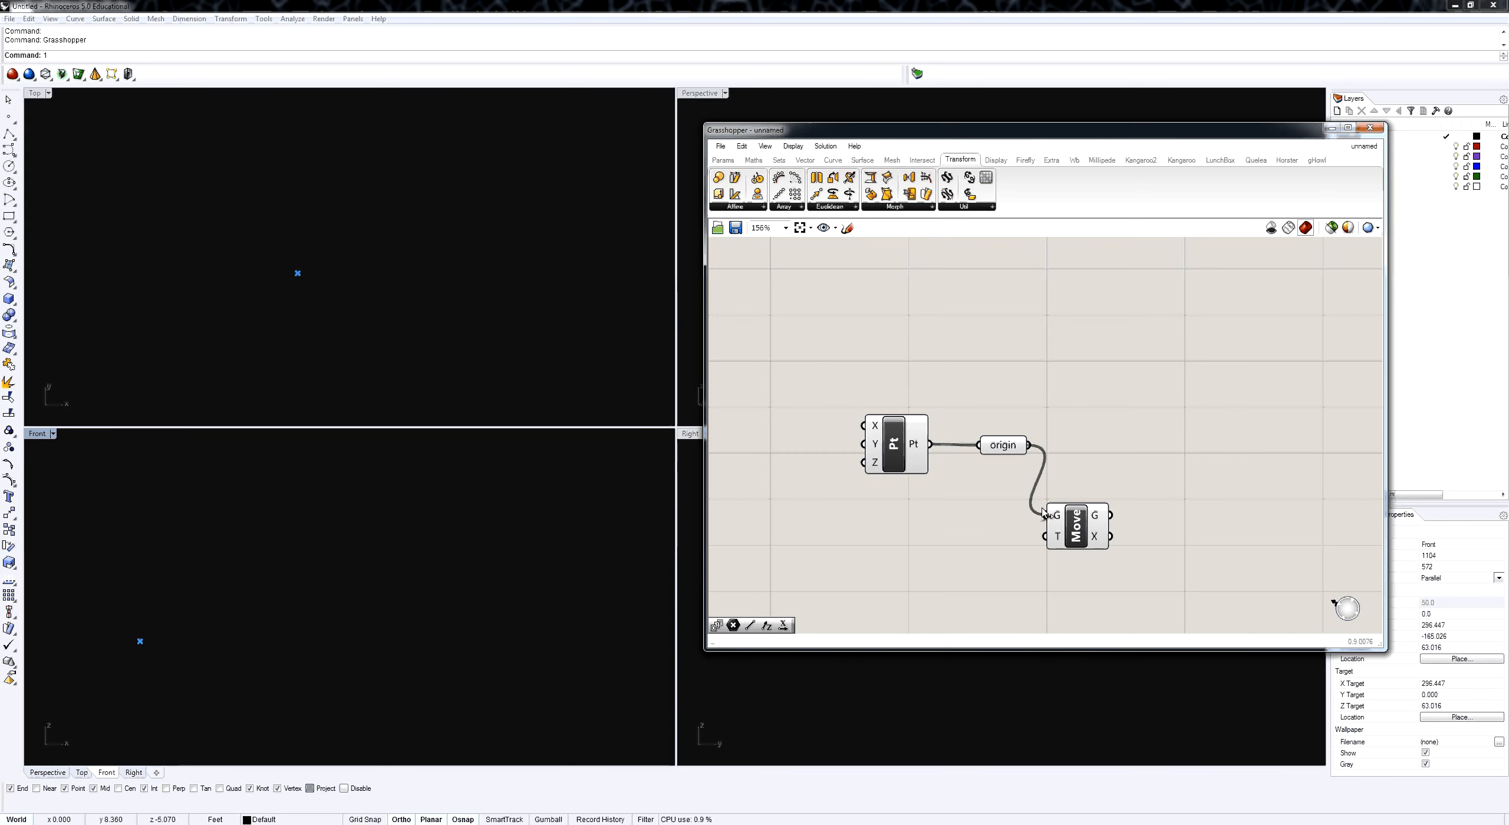
Add a Unit Z vector component and connect its V output to the Move component's T input.
{"action": "left_click", "coordinate": [728, 160]}
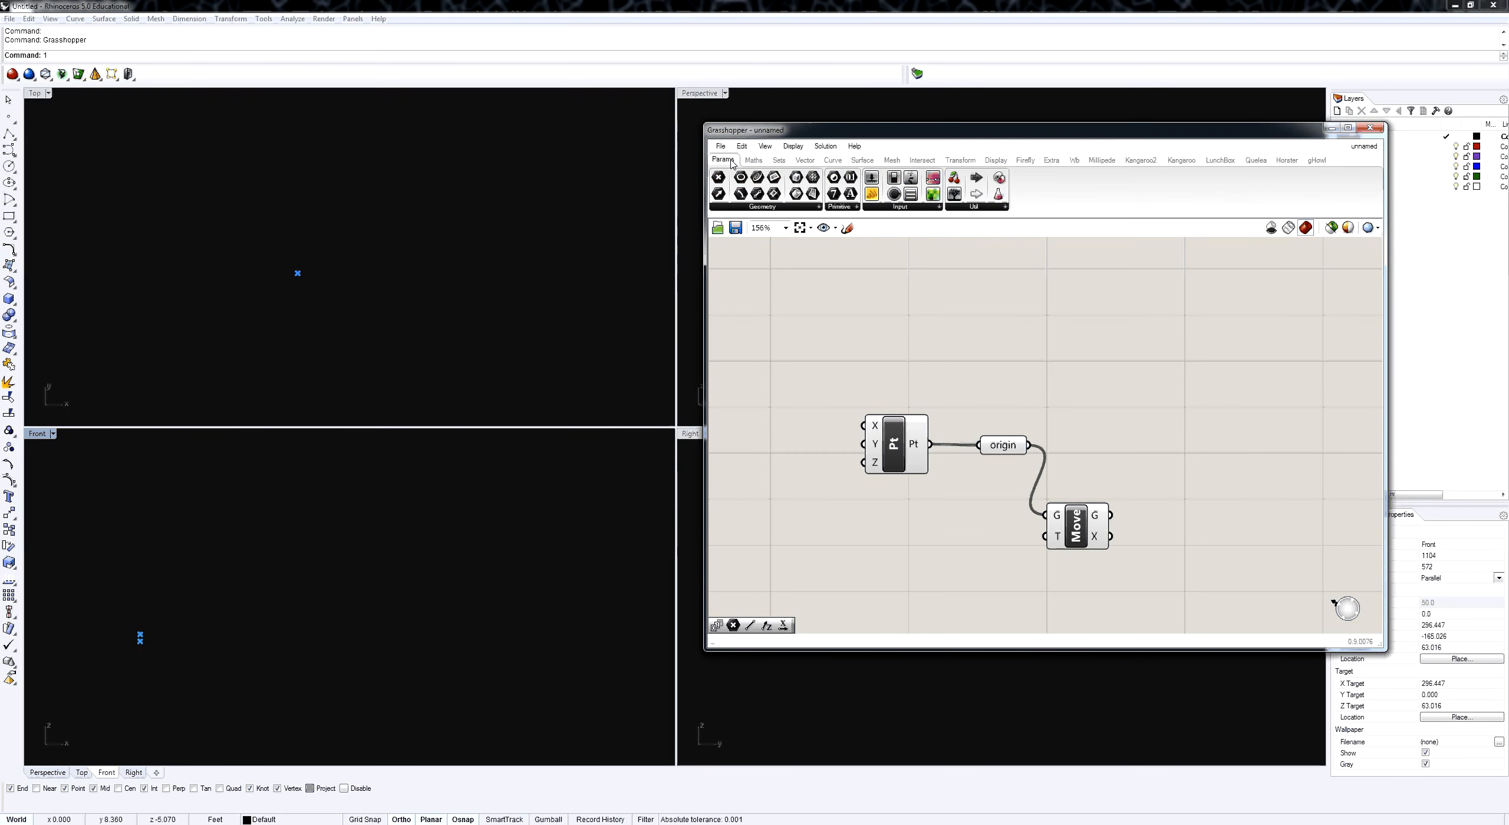
{"action": "left_click", "coordinate": [805, 160]}
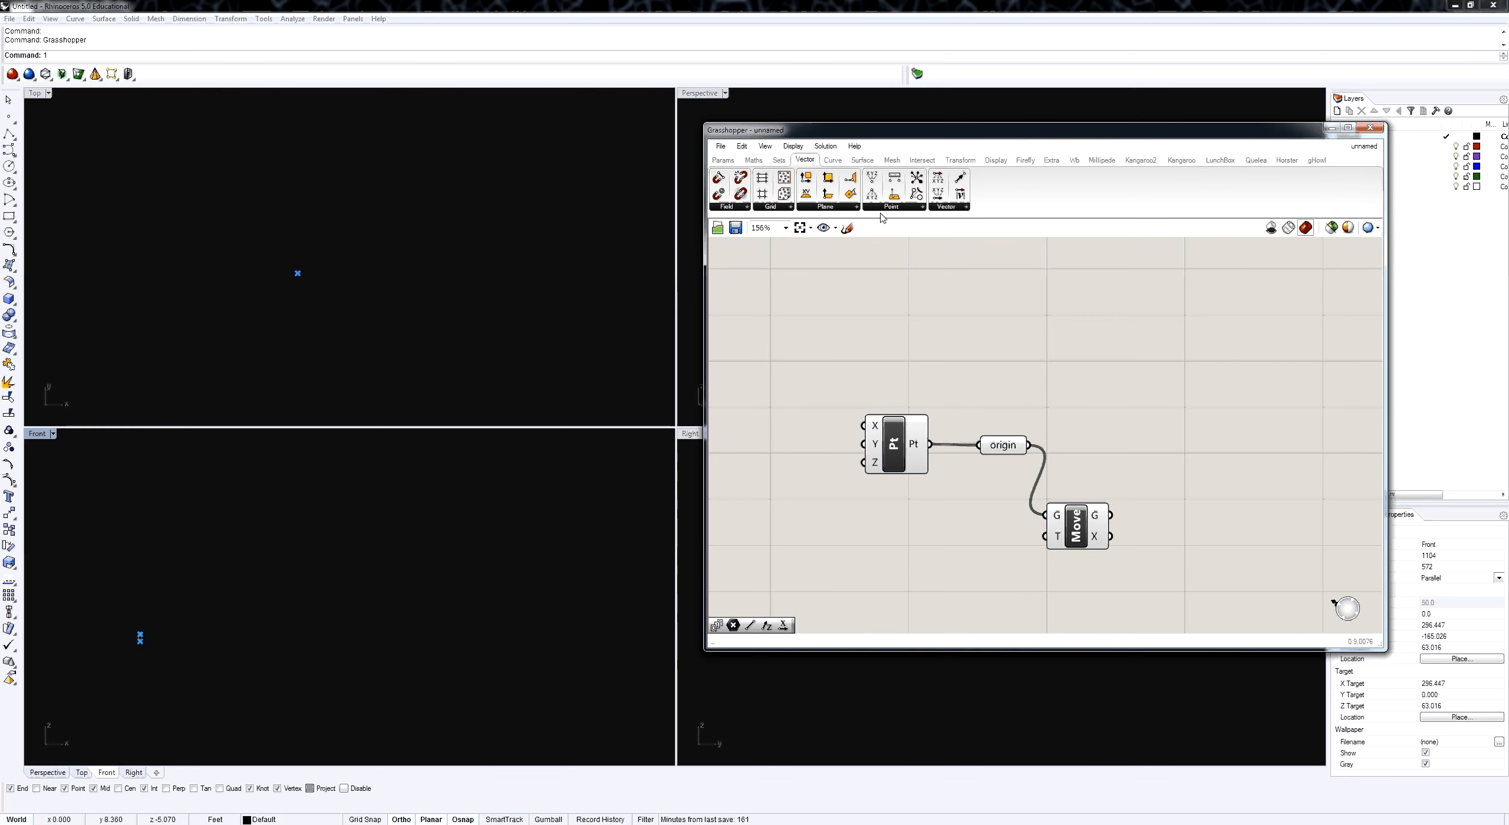
{"action": "left_click", "coordinate": [946, 207]}
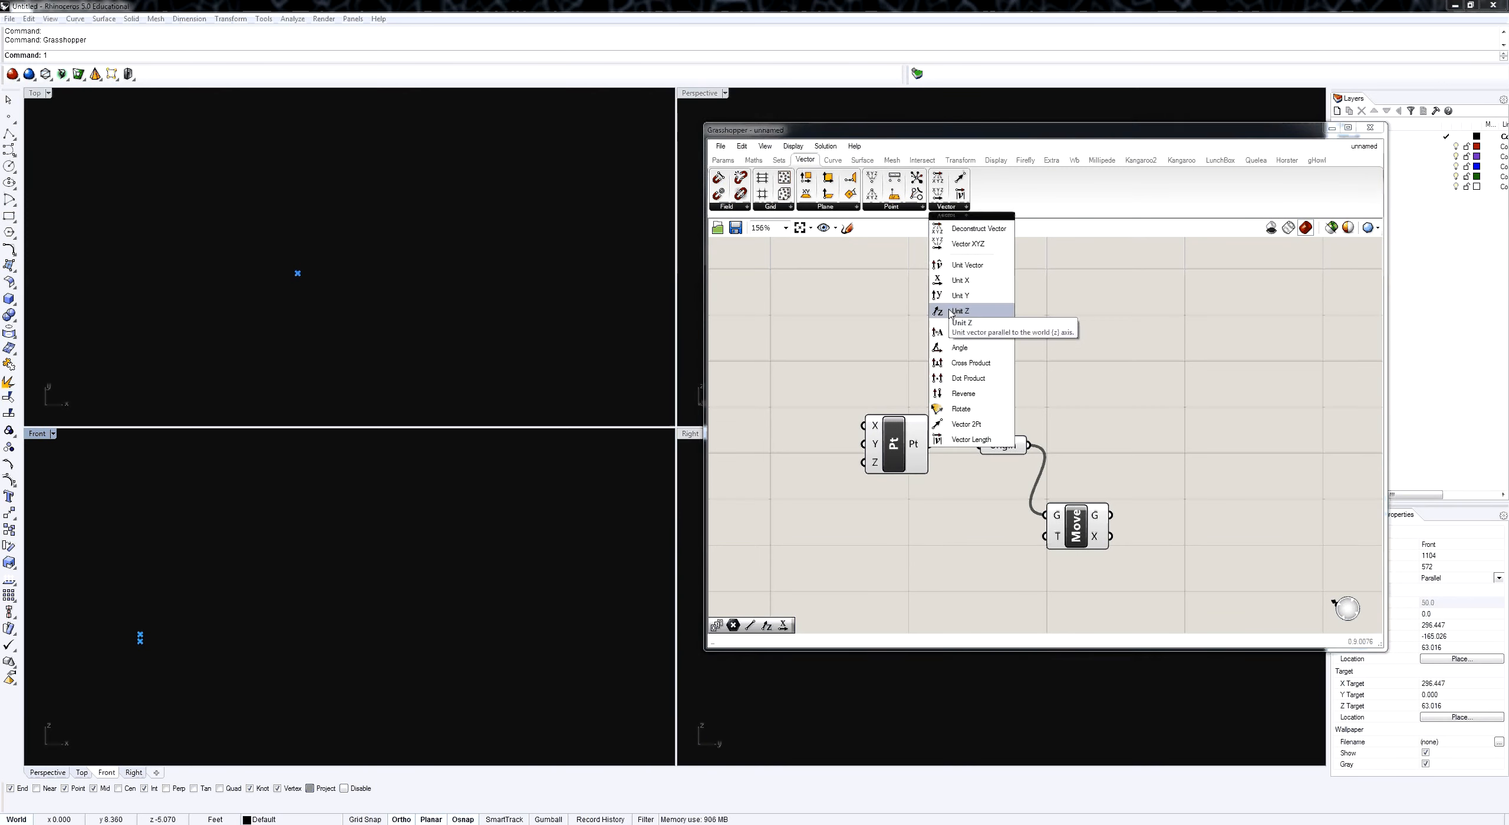
{"action": "left_click_drag", "start_coordinate": [953, 308], "coordinate": [1045, 537]}
Add a panel containing 100, connect it to the Unit Z factor input F, and shrink the panel to fit.
{"action": "right_click_drag", "start_coordinate": [953, 561], "coordinate": [1090, 540]}
{"action": "left_click", "coordinate": [725, 161]}
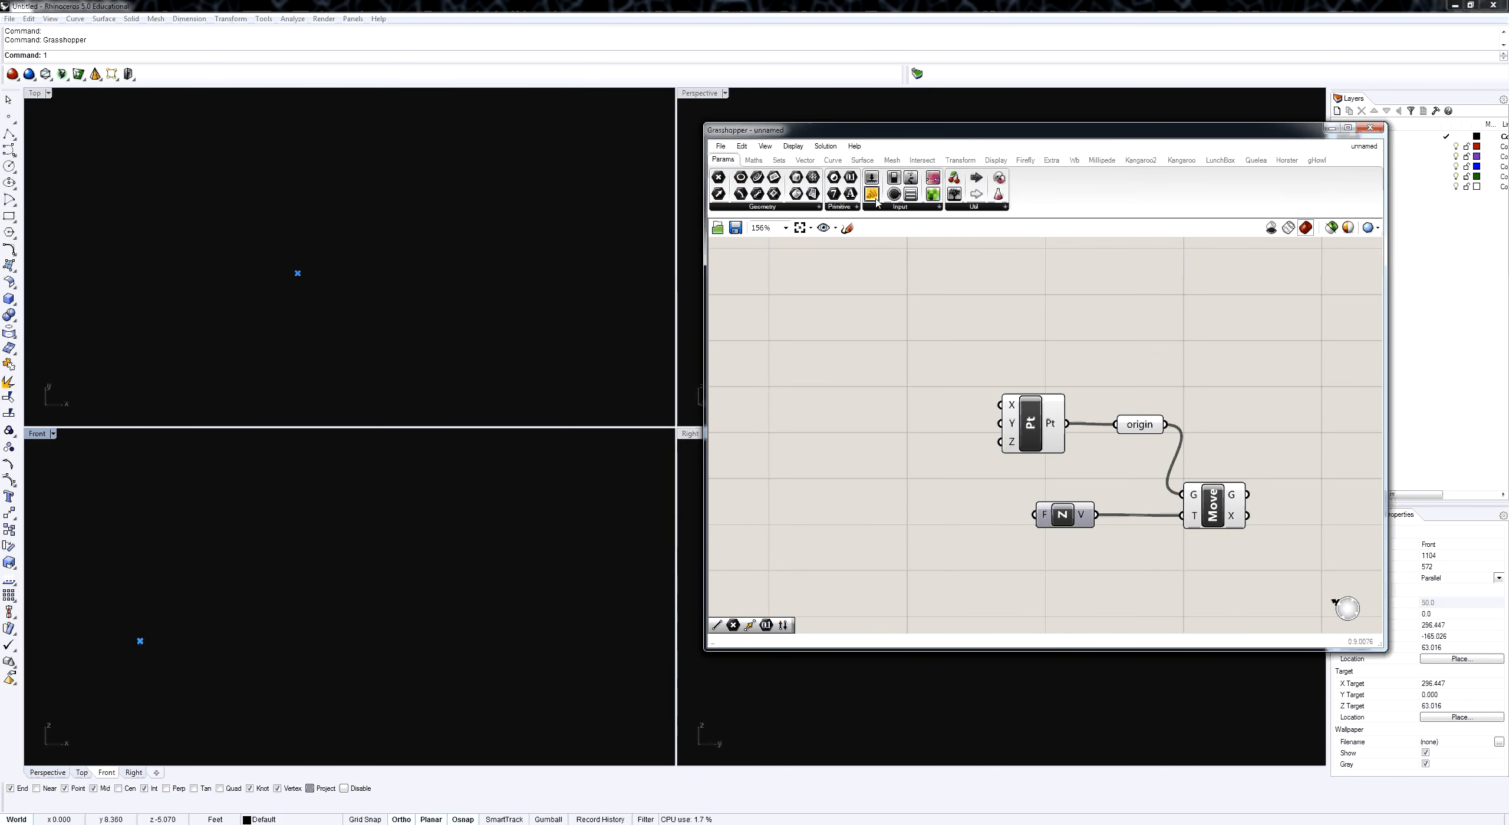
{"action": "left_click_drag", "start_coordinate": [871, 193], "coordinate": [878, 517]}
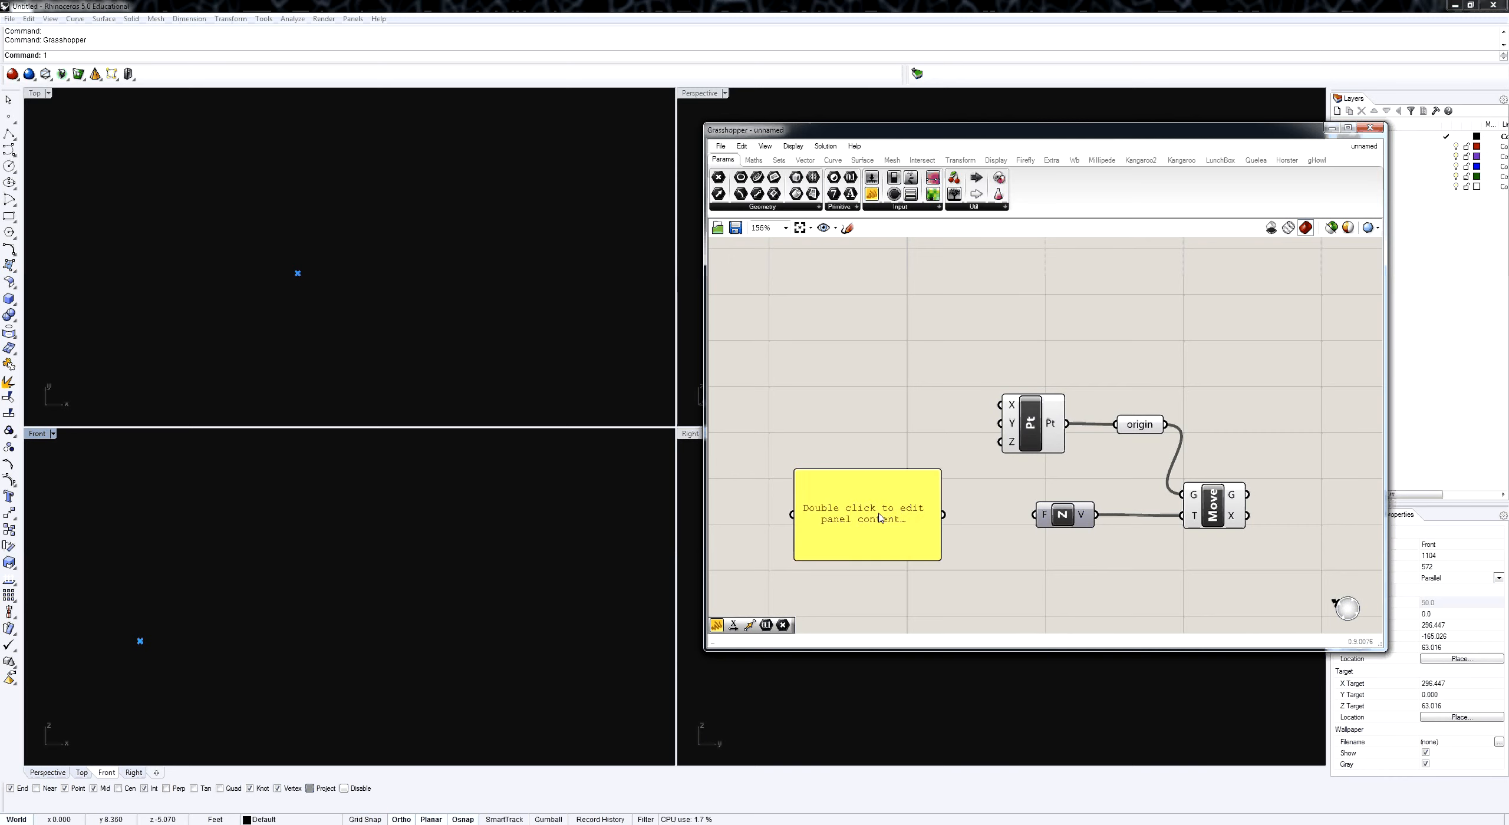
{"action": "double_click", "coordinate": [878, 517]}
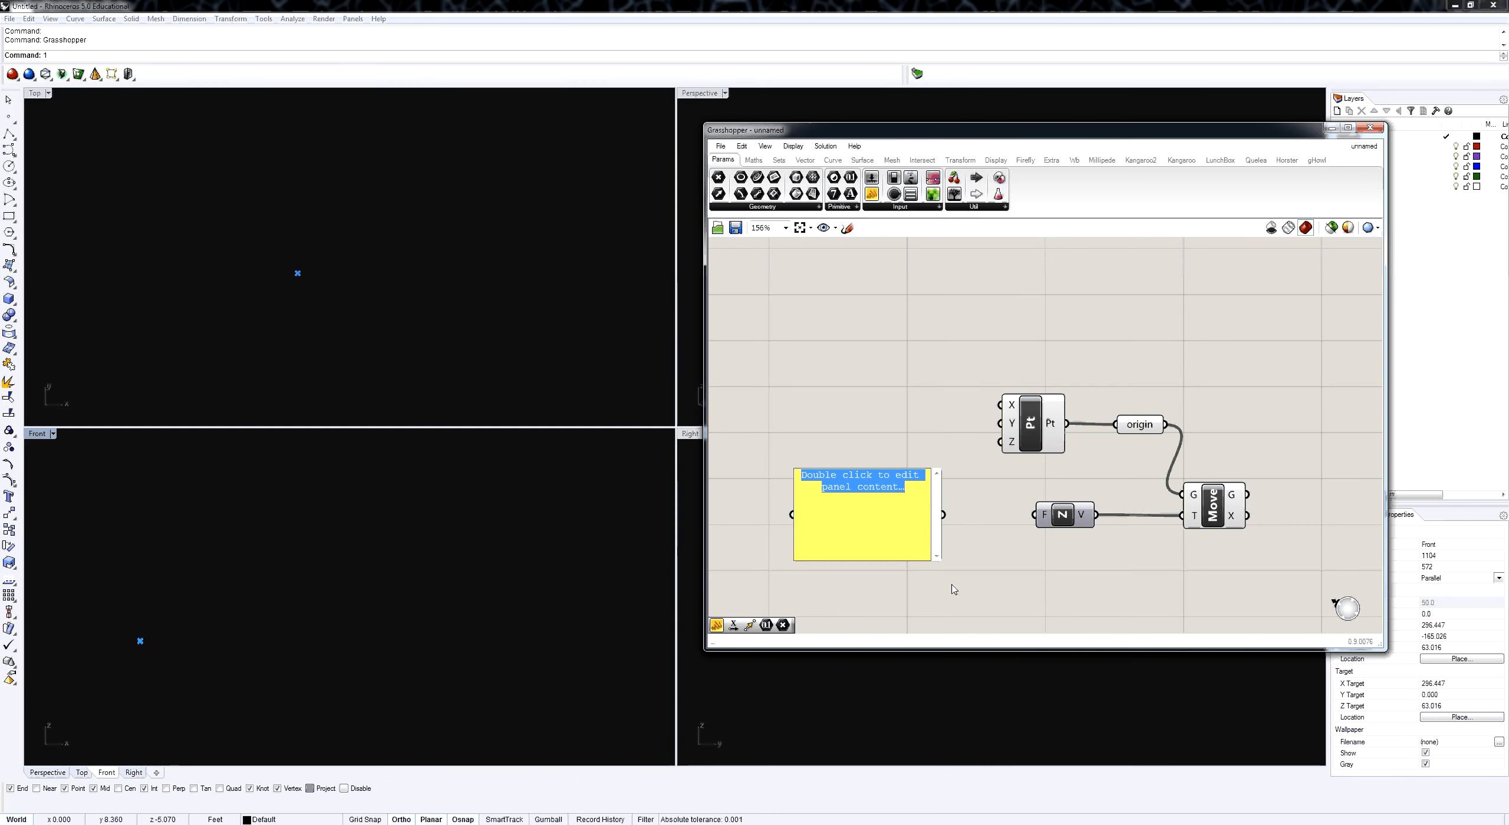
{"action": "type", "text": "100"}
{"action": "left_click", "coordinate": [1030, 593]}
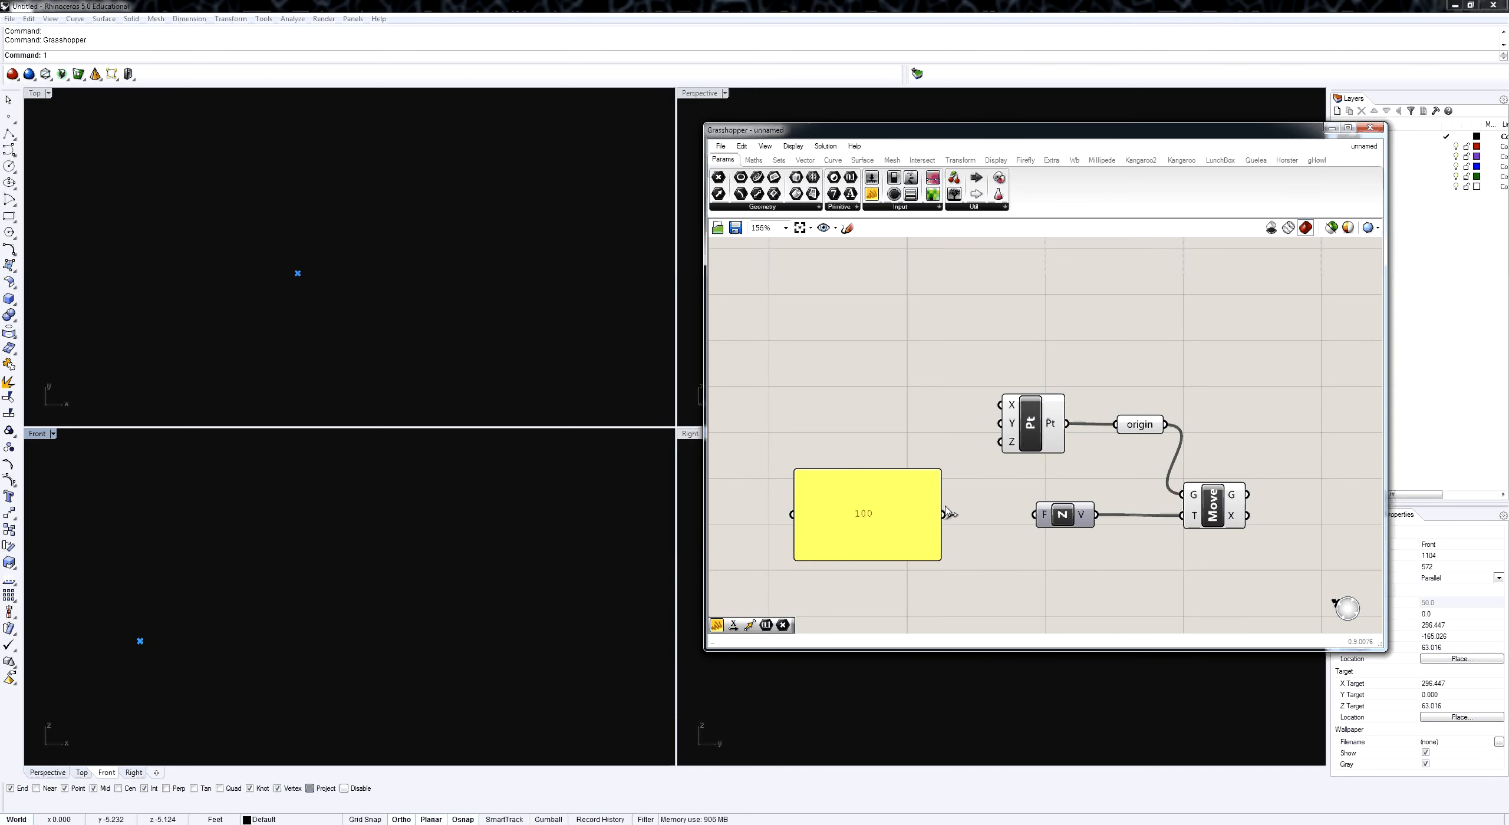
{"action": "left_click_drag", "start_coordinate": [945, 514], "coordinate": [1035, 515]}
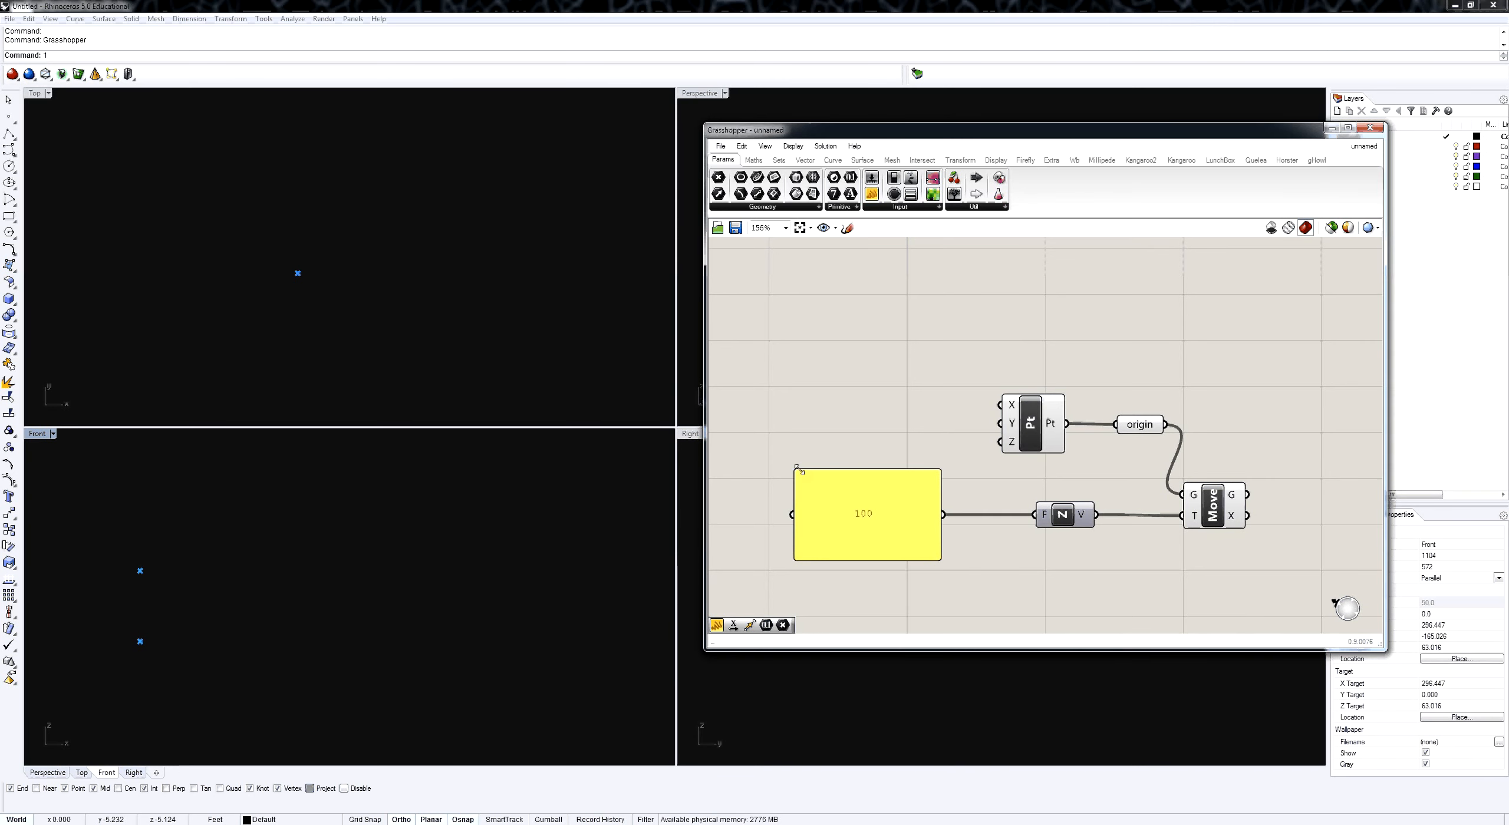
{"action": "left_click_drag", "start_coordinate": [799, 469], "coordinate": [890, 513]}
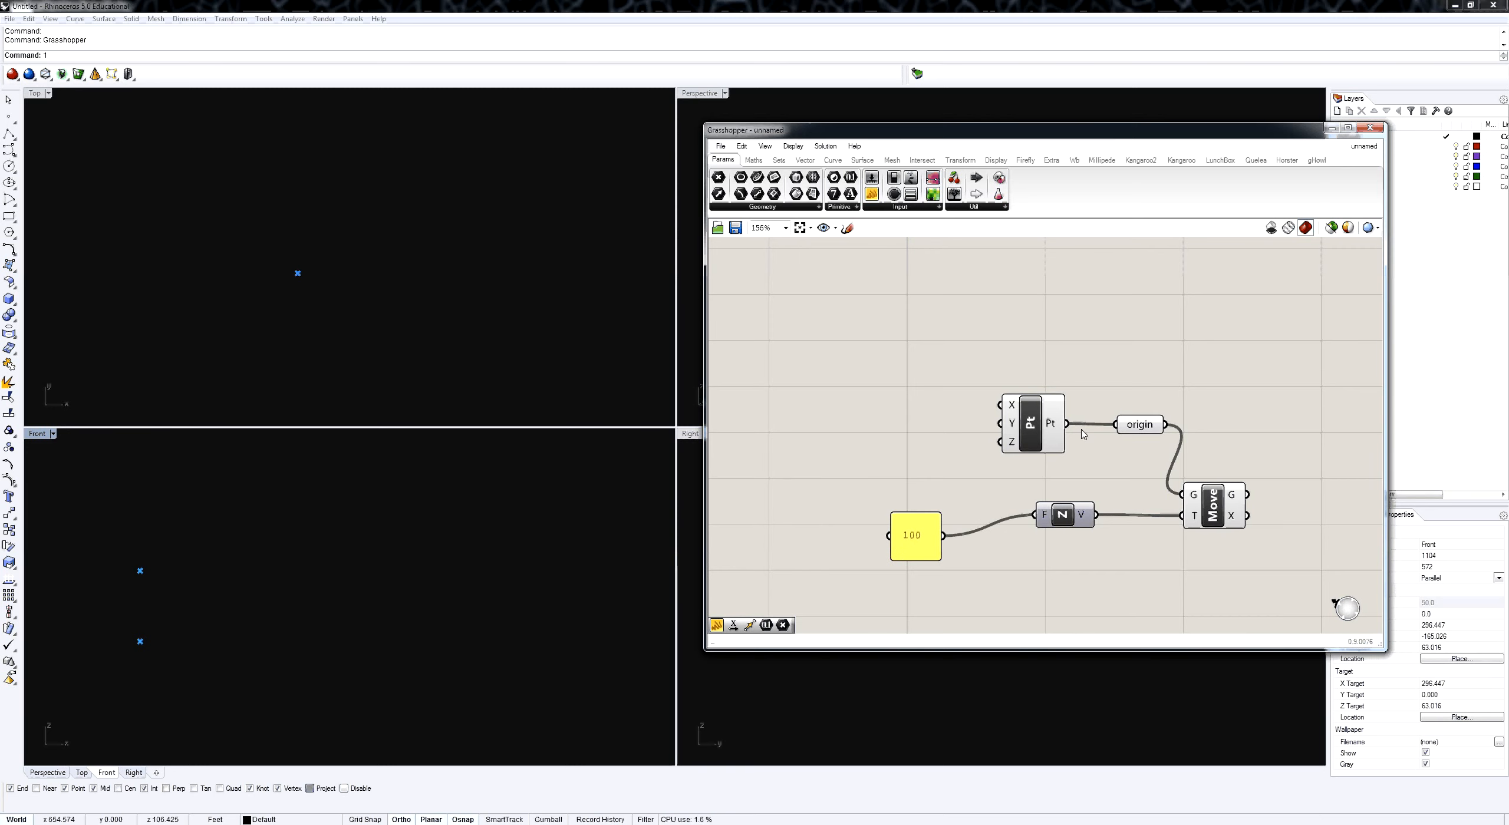
Turn off the preview of the Construct Point component and check the origin and Move points in the viewports.
{"action": "left_click", "coordinate": [1144, 430]}
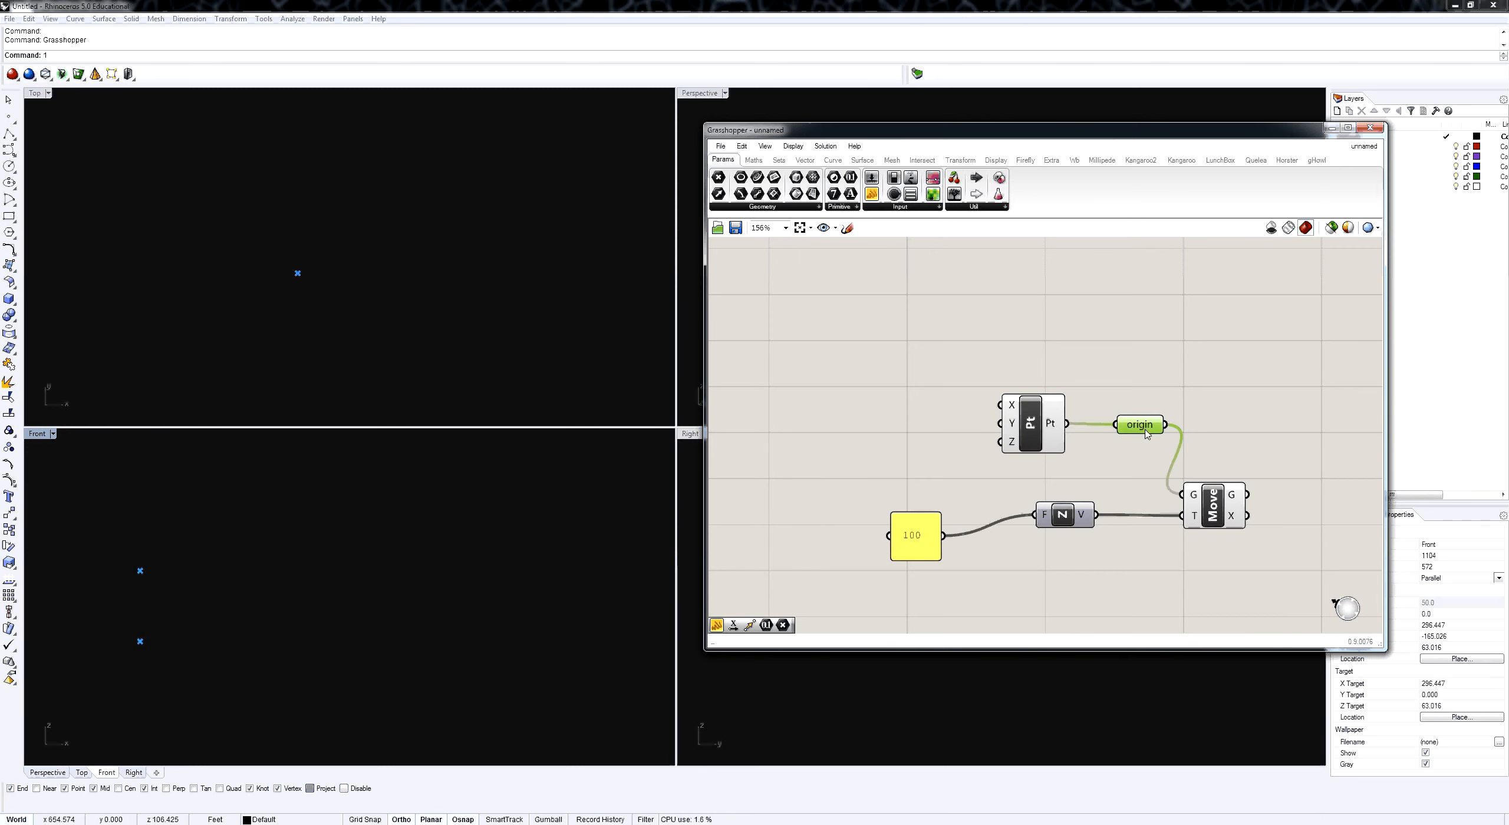
{"action": "left_click", "coordinate": [1034, 435]}
{"action": "middle_click", "coordinate": [1034, 435]}
{"action": "left_click", "coordinate": [1139, 424]}
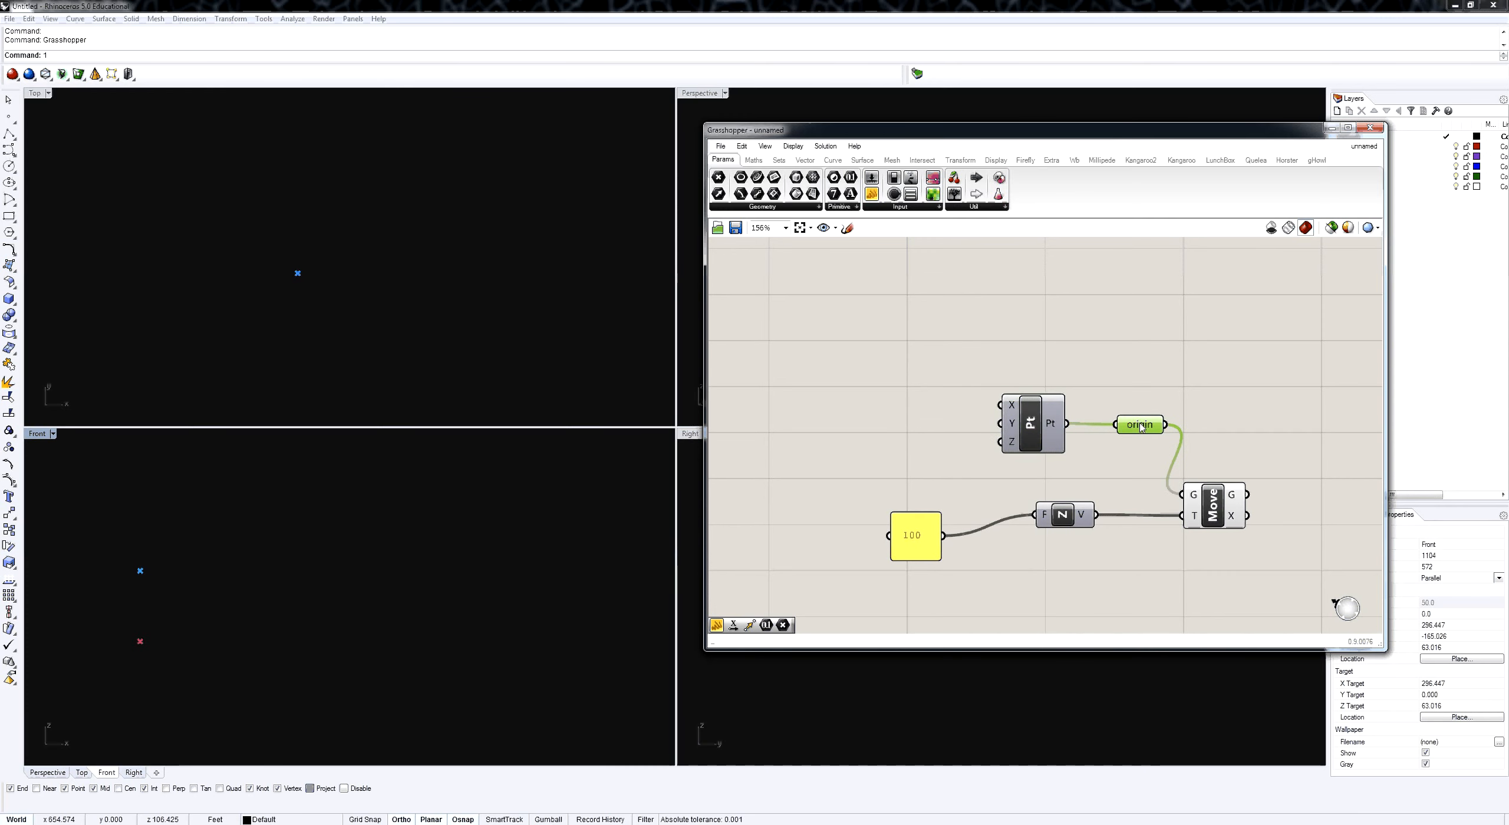
{"action": "left_click", "coordinate": [1197, 514]}
Add a Line component and connect origin to its A input and the Move component's G output to its B input.
{"action": "right_click_drag", "start_coordinate": [1197, 514], "coordinate": [1010, 498]}
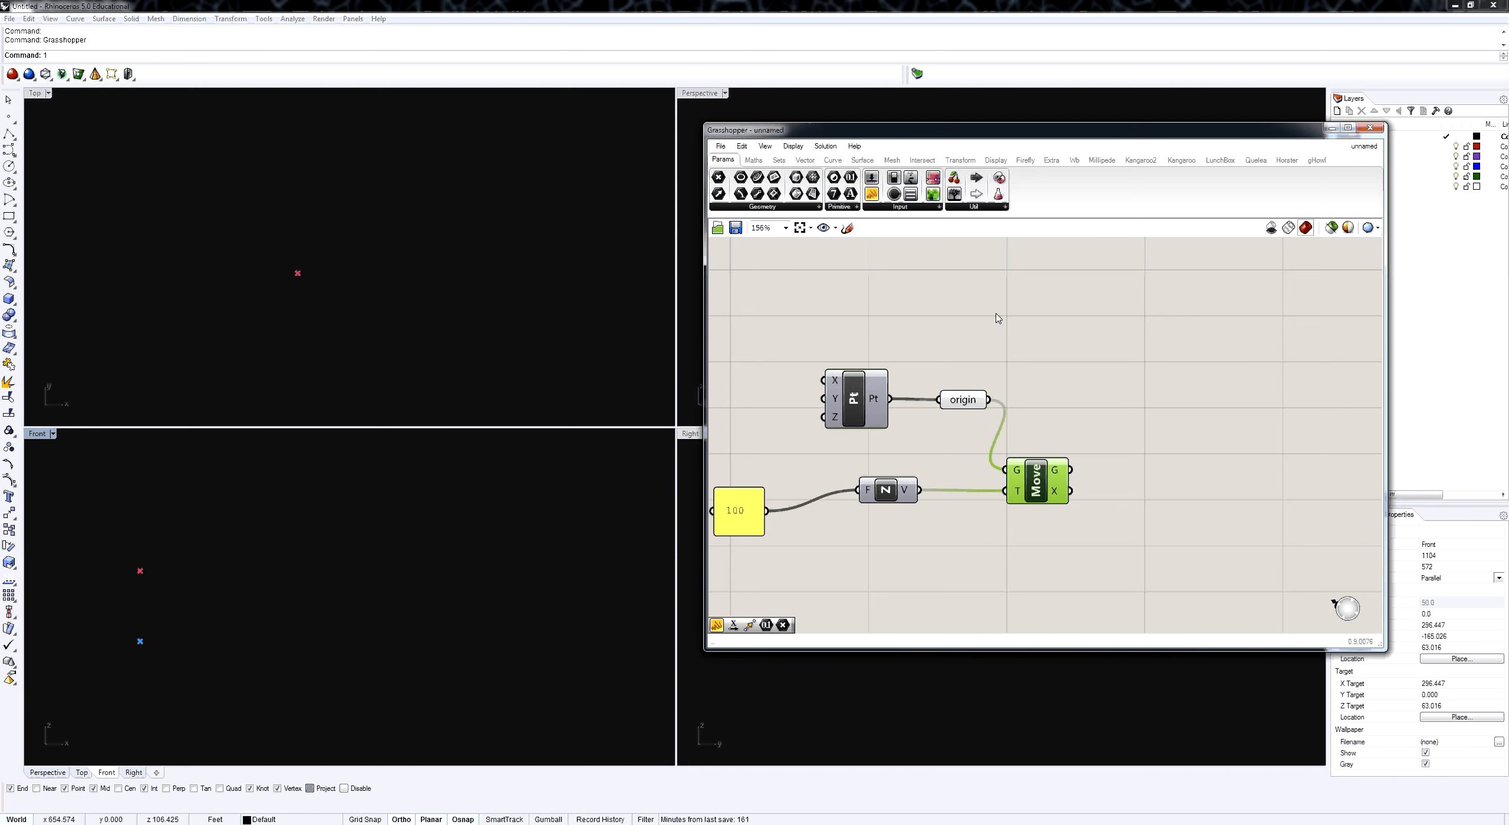
{"action": "left_click", "coordinate": [833, 160]}
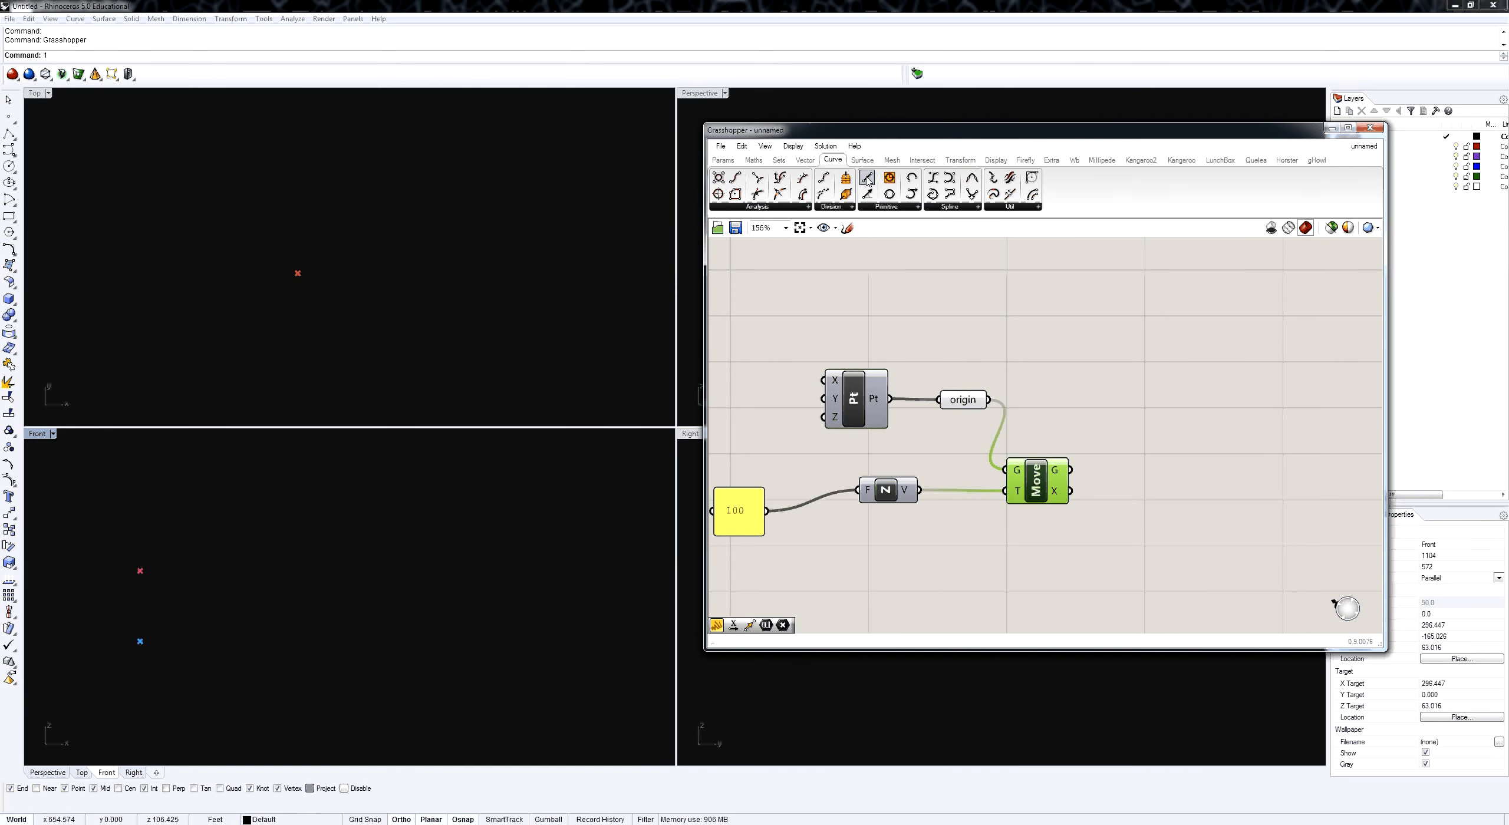
{"action": "left_click", "coordinate": [887, 207]}
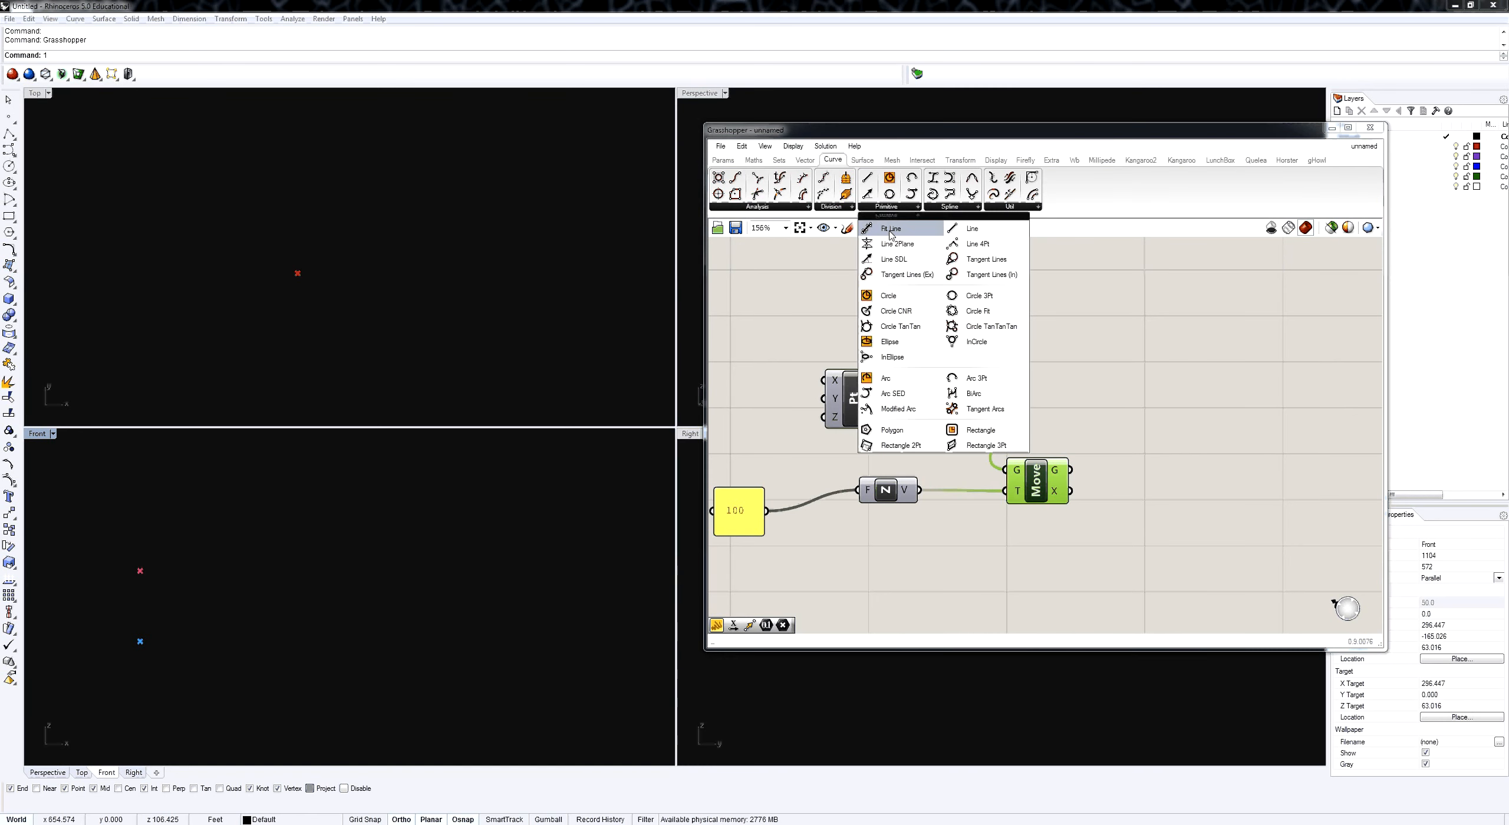
{"action": "left_click", "coordinate": [973, 228]}
{"action": "left_click", "coordinate": [1164, 419]}
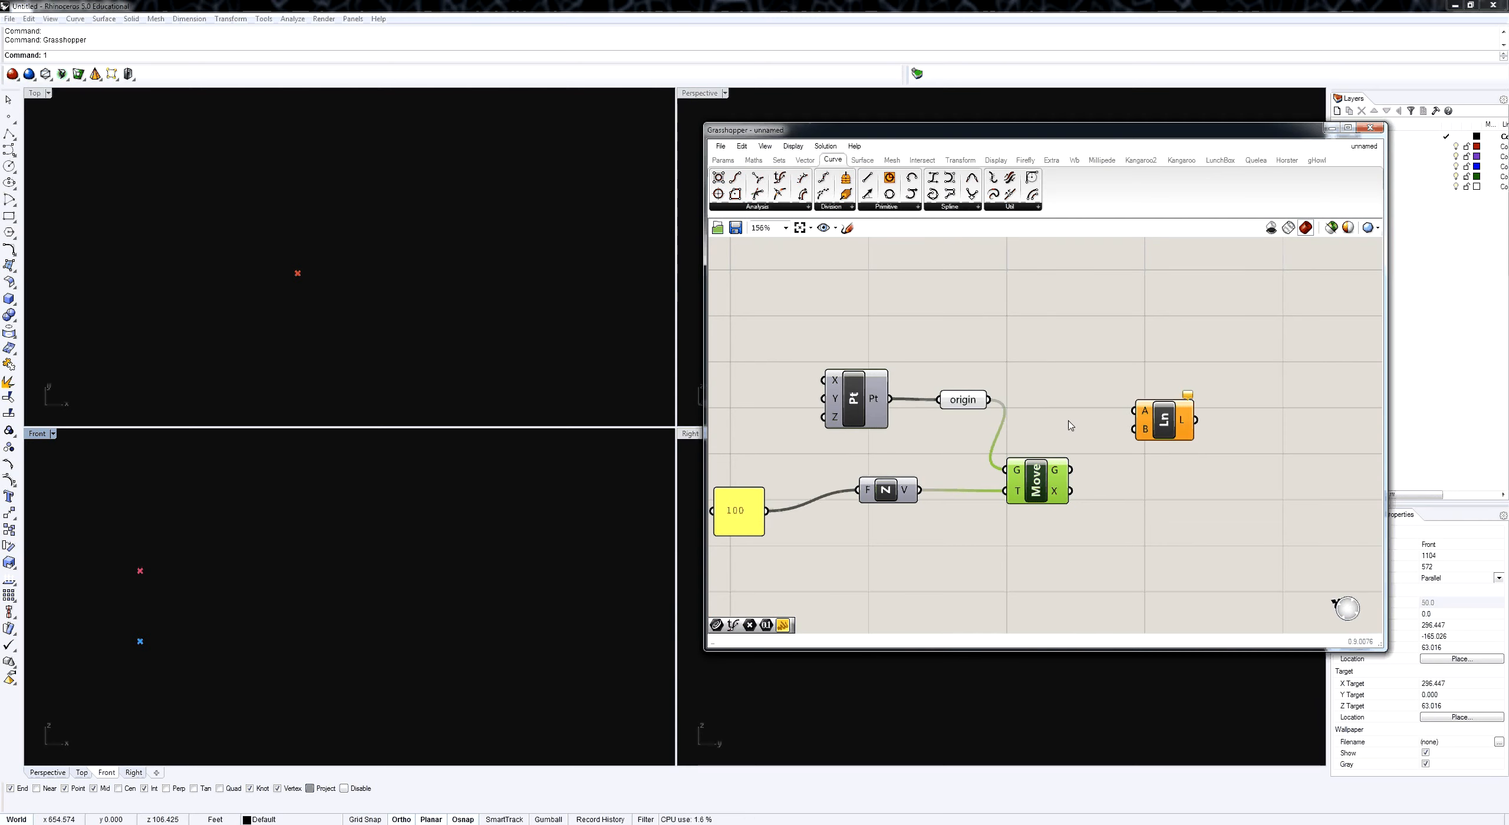
{"action": "left_click_drag", "start_coordinate": [989, 400], "coordinate": [1135, 410]}
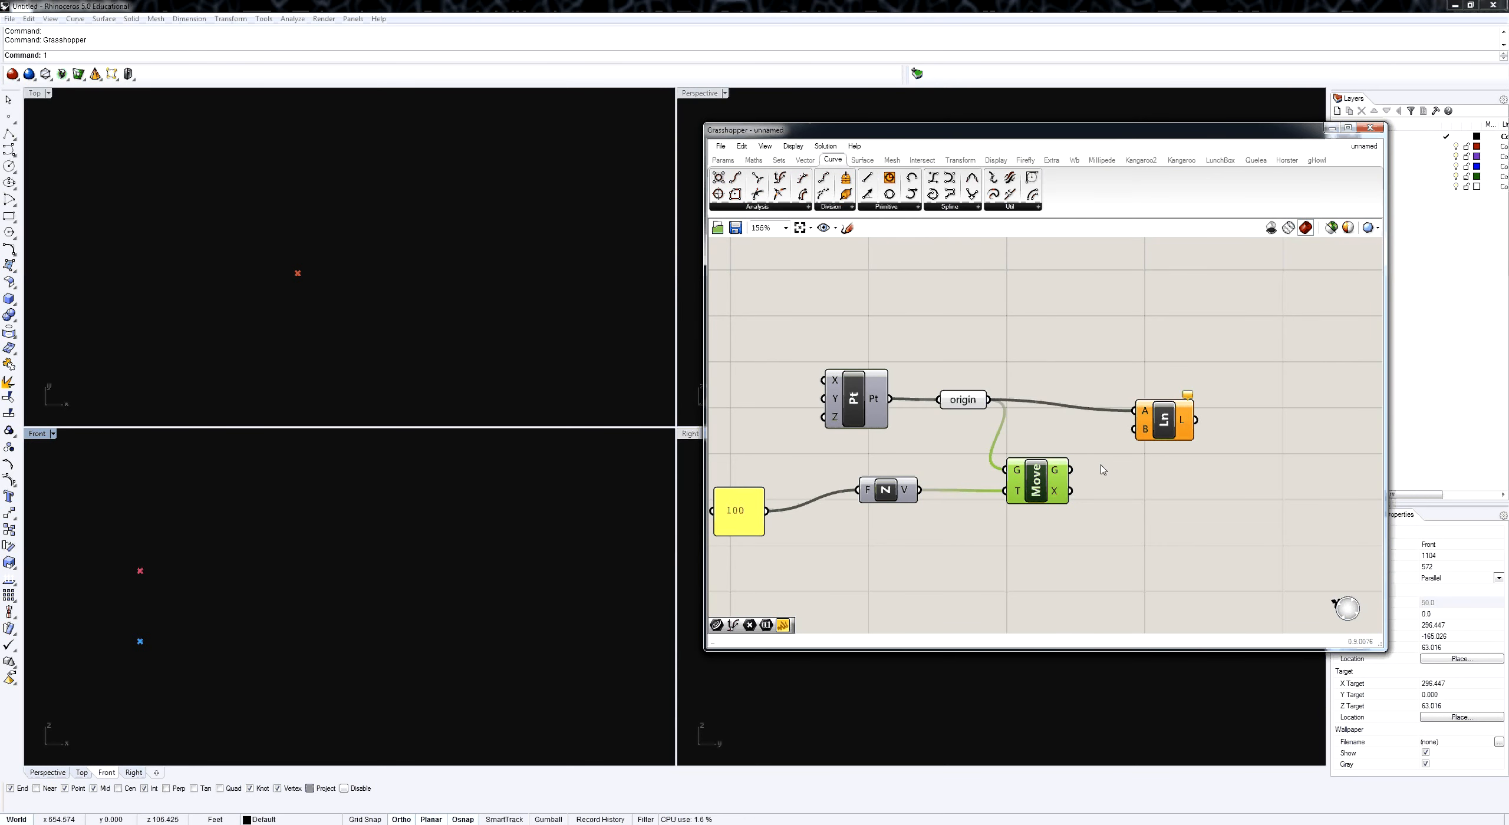
{"action": "left_click_drag", "start_coordinate": [1070, 470], "coordinate": [1141, 431]}
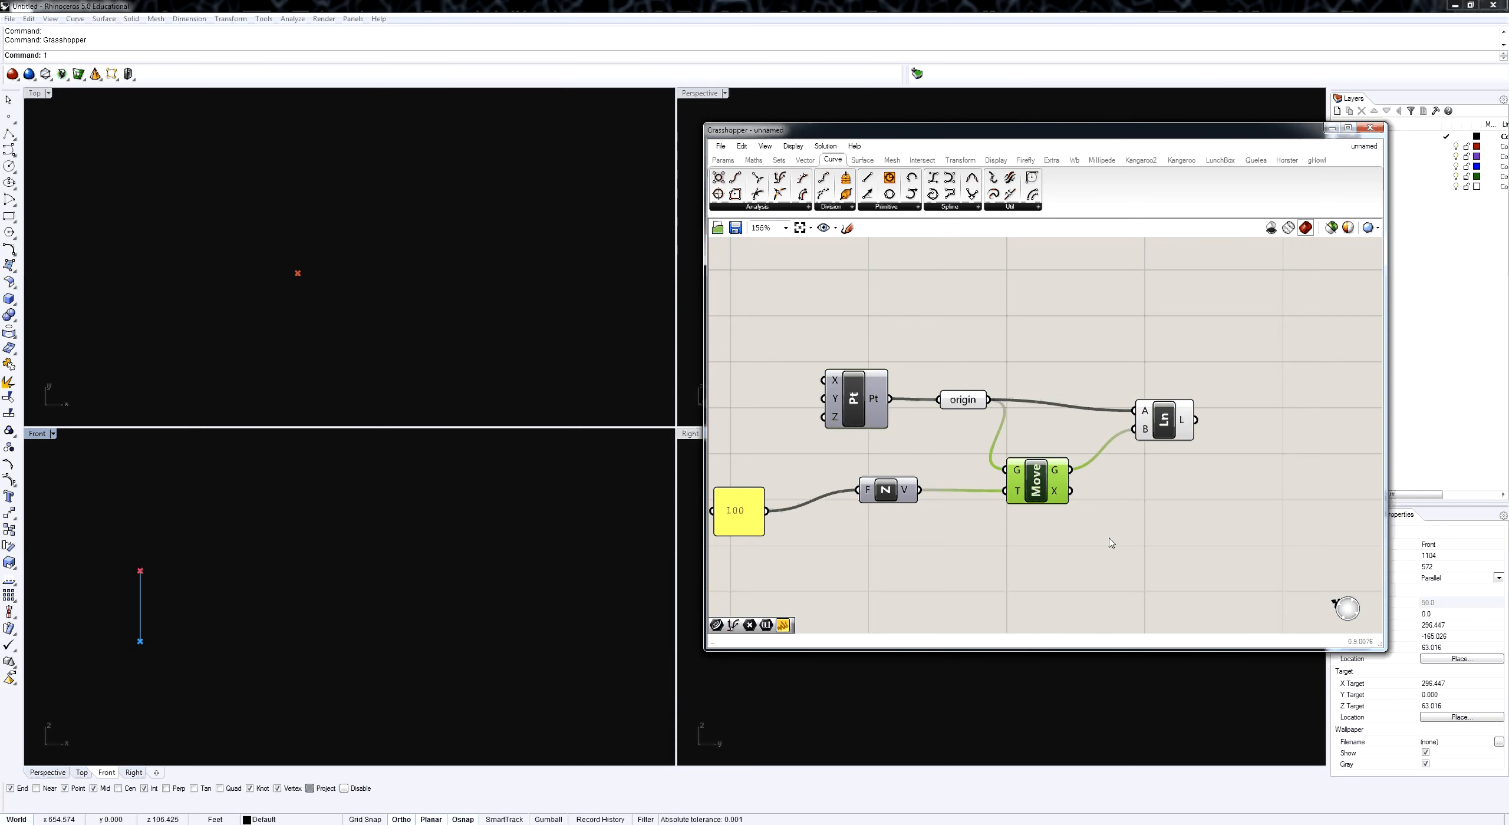
Place a Curve parameter beside the Line component and connect the L output to it.
{"action": "left_click", "coordinate": [723, 160]}
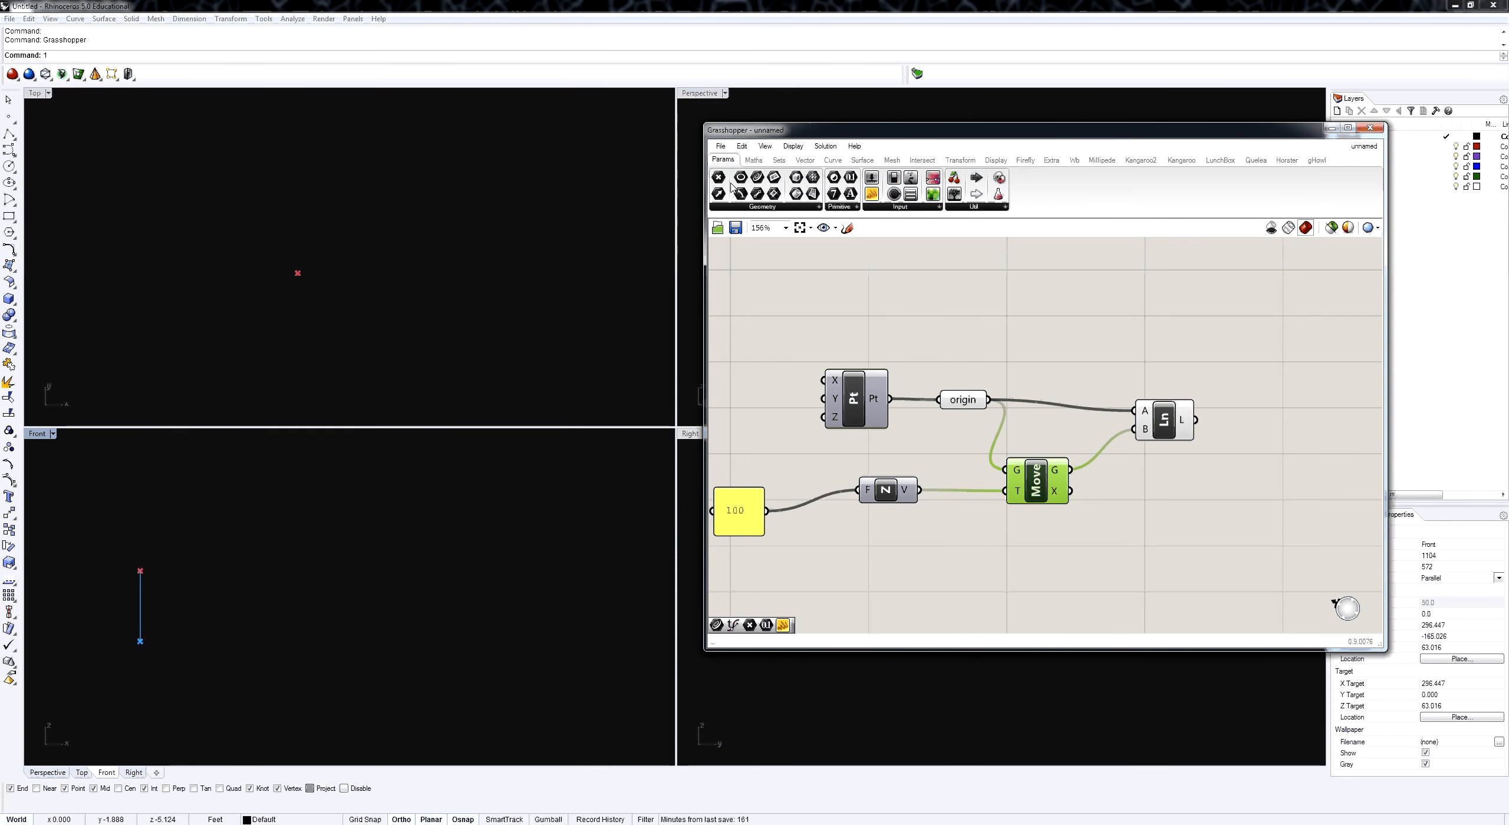
{"action": "left_click_drag", "start_coordinate": [758, 177], "coordinate": [1291, 414]}
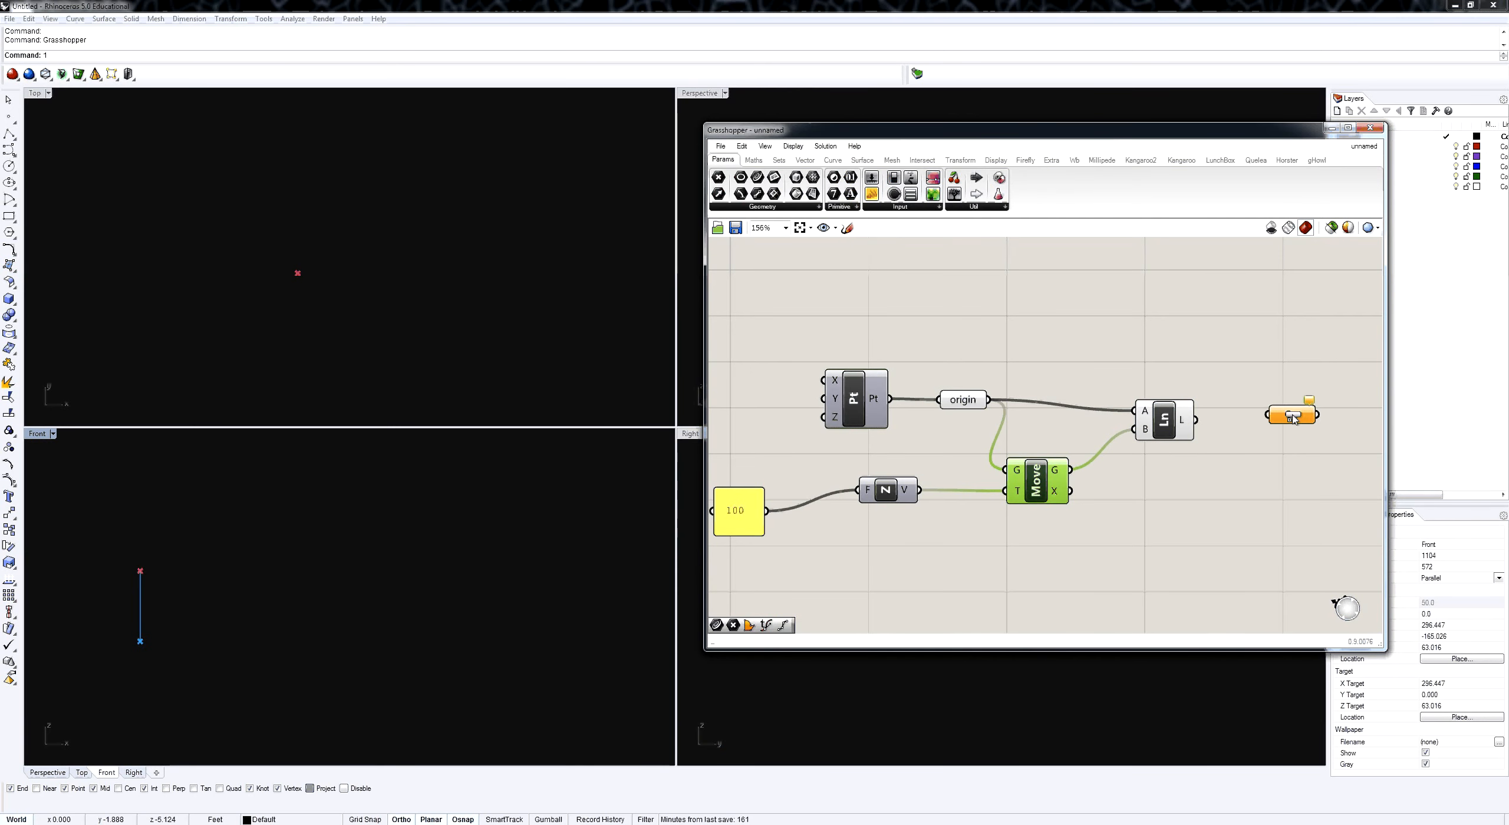
{"action": "left_click_drag", "start_coordinate": [1196, 420], "coordinate": [1266, 415]}
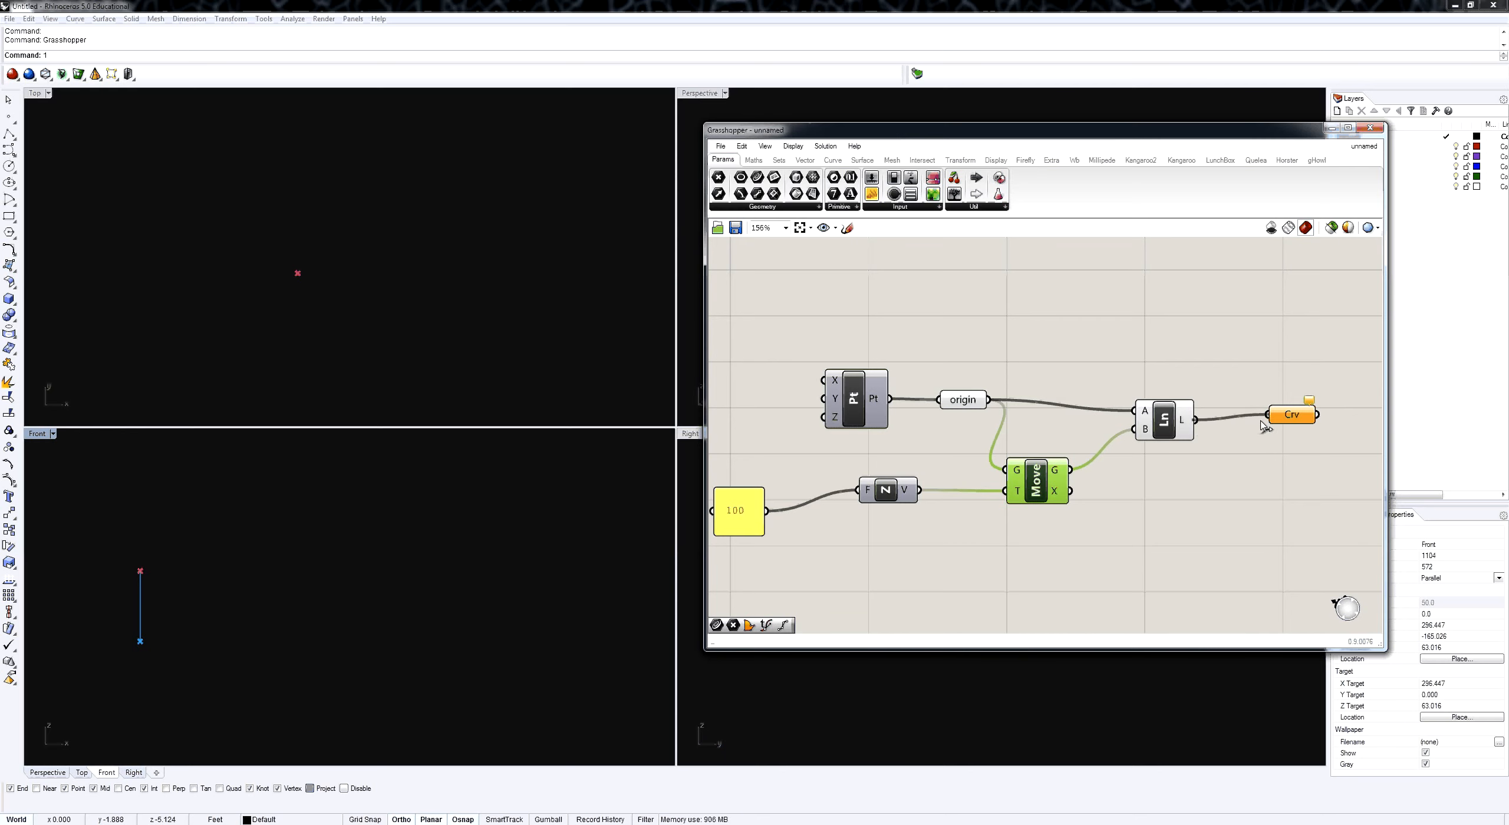
Rename the Curve parameter fed by the Line component as axis.
{"action": "right_click", "coordinate": [1295, 418]}
{"action": "type", "text": "ax"}
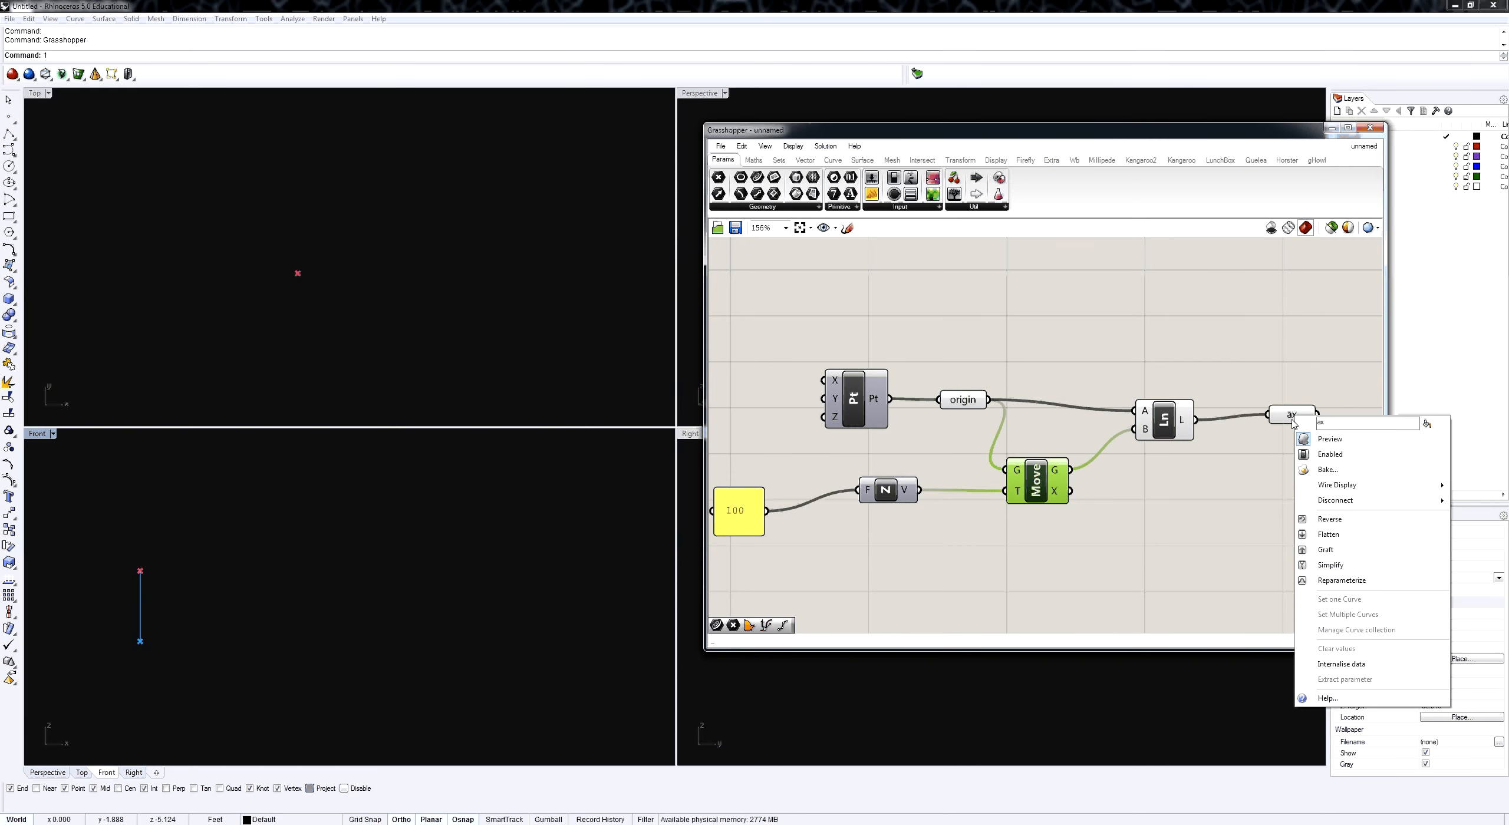
{"action": "type", "text": "is"}
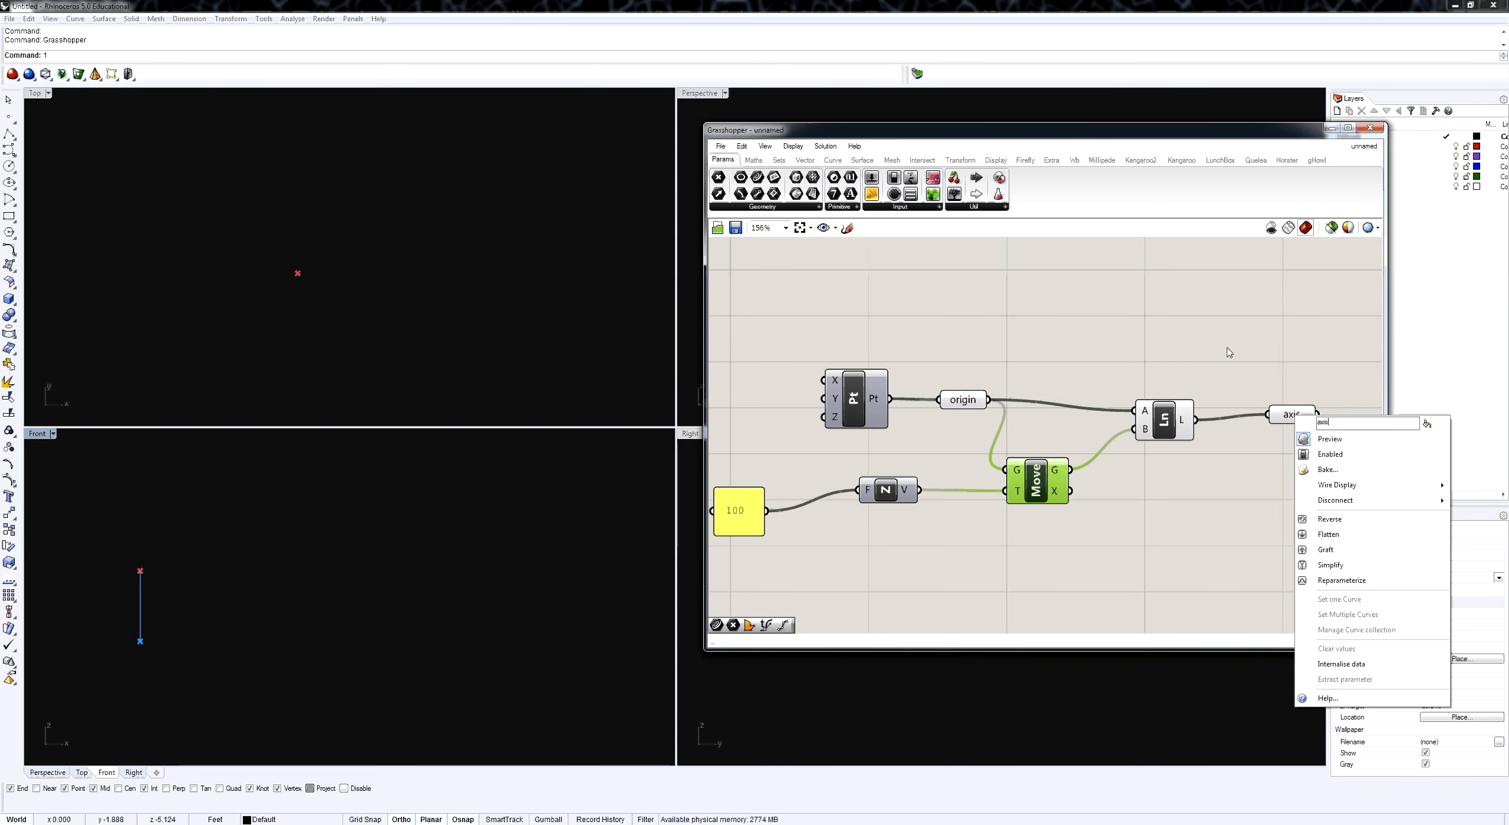
{"action": "key", "text": "Return"}
Place a copy of the origin parameter below the first Move component and keep it wired to the original origin parameter.
{"action": "scroll", "coordinate": [1061, 498], "scroll_direction": "down", "scroll_amount": 3}
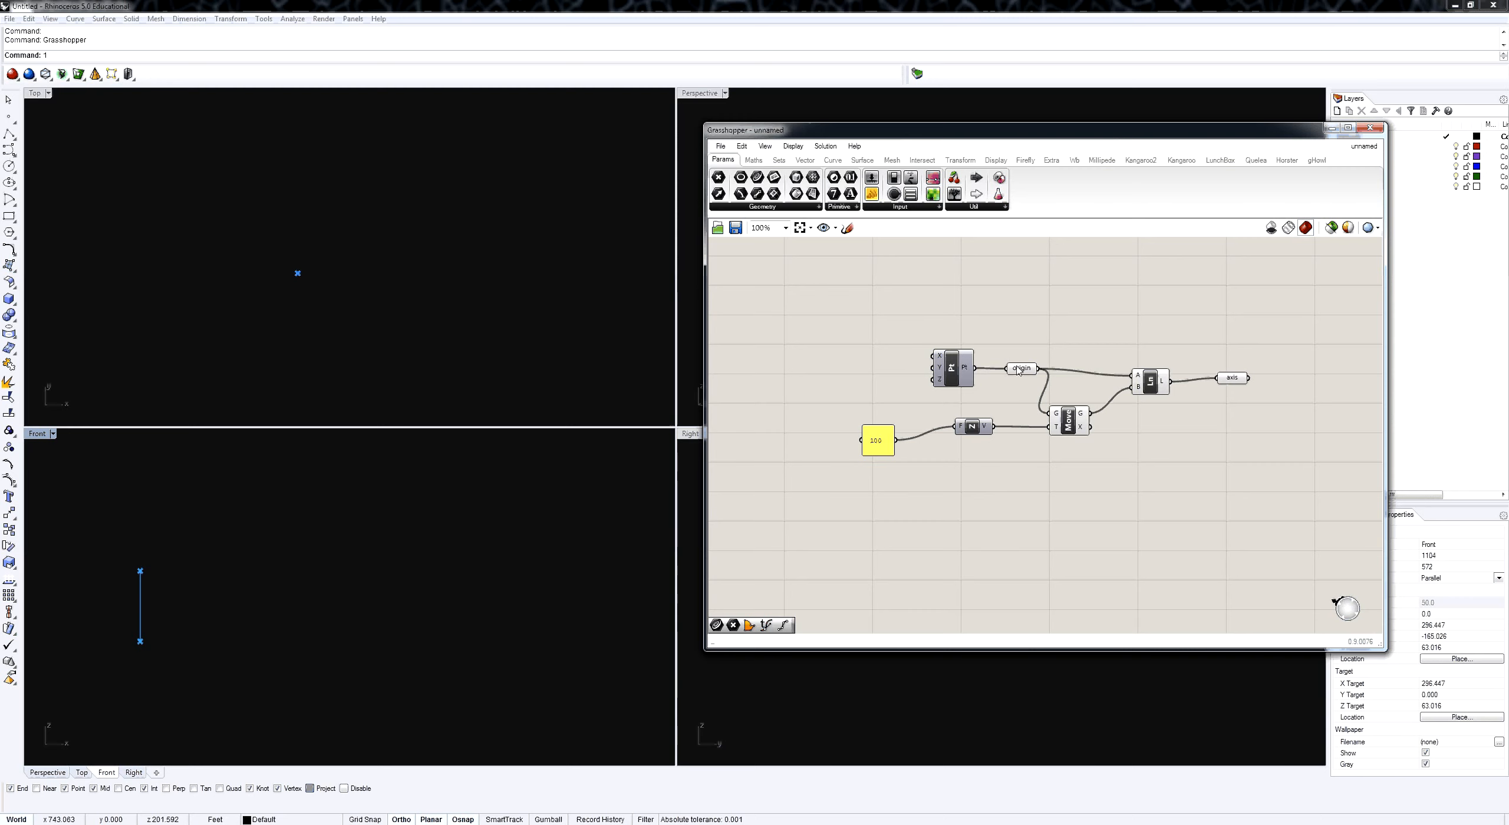
{"action": "left_click_drag", "start_coordinate": [1018, 370], "coordinate": [1073, 525]}
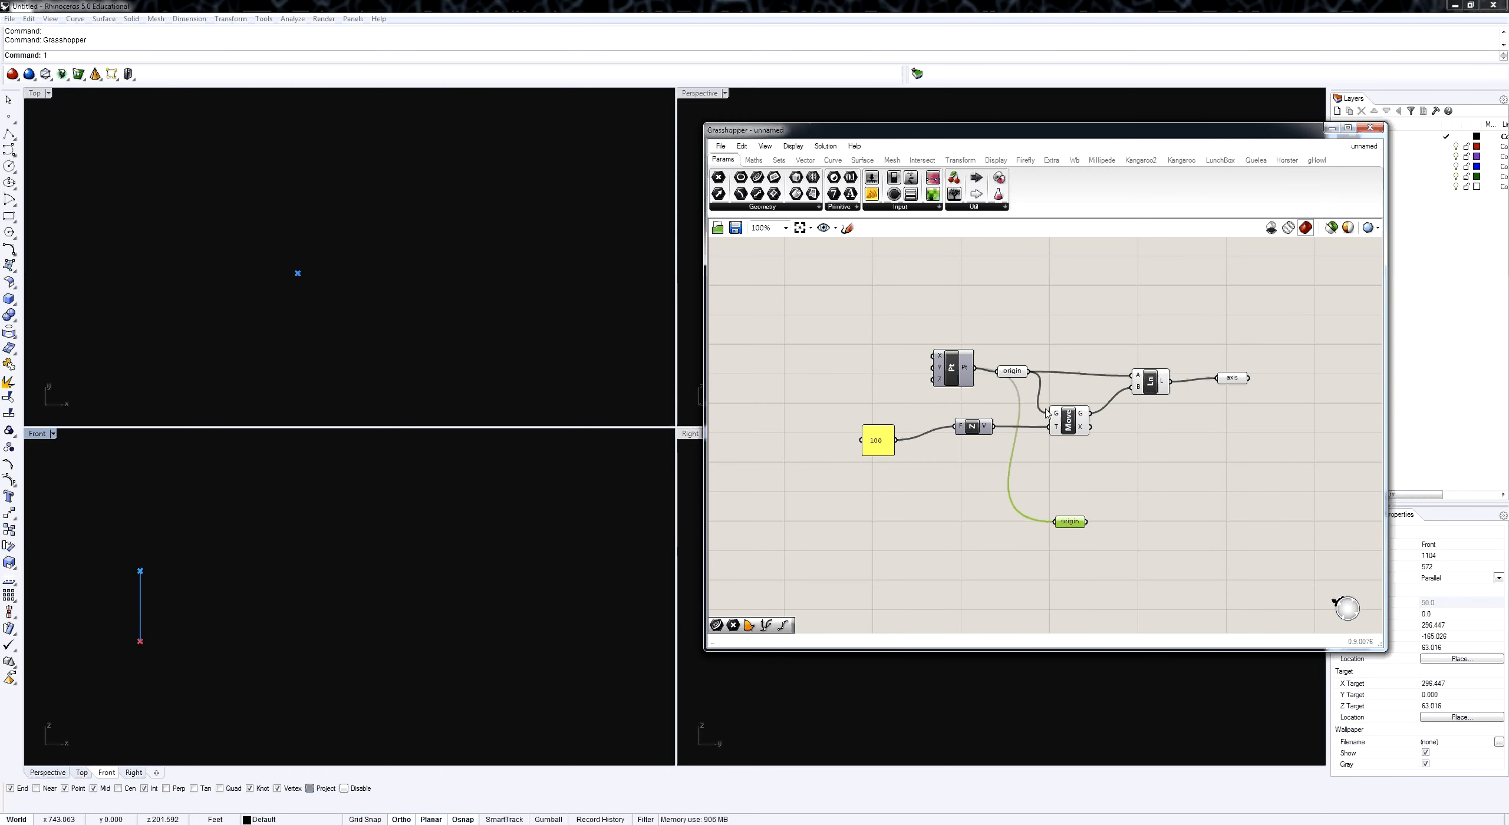
{"action": "left_click_drag", "start_coordinate": [1030, 371], "coordinate": [1072, 548]}
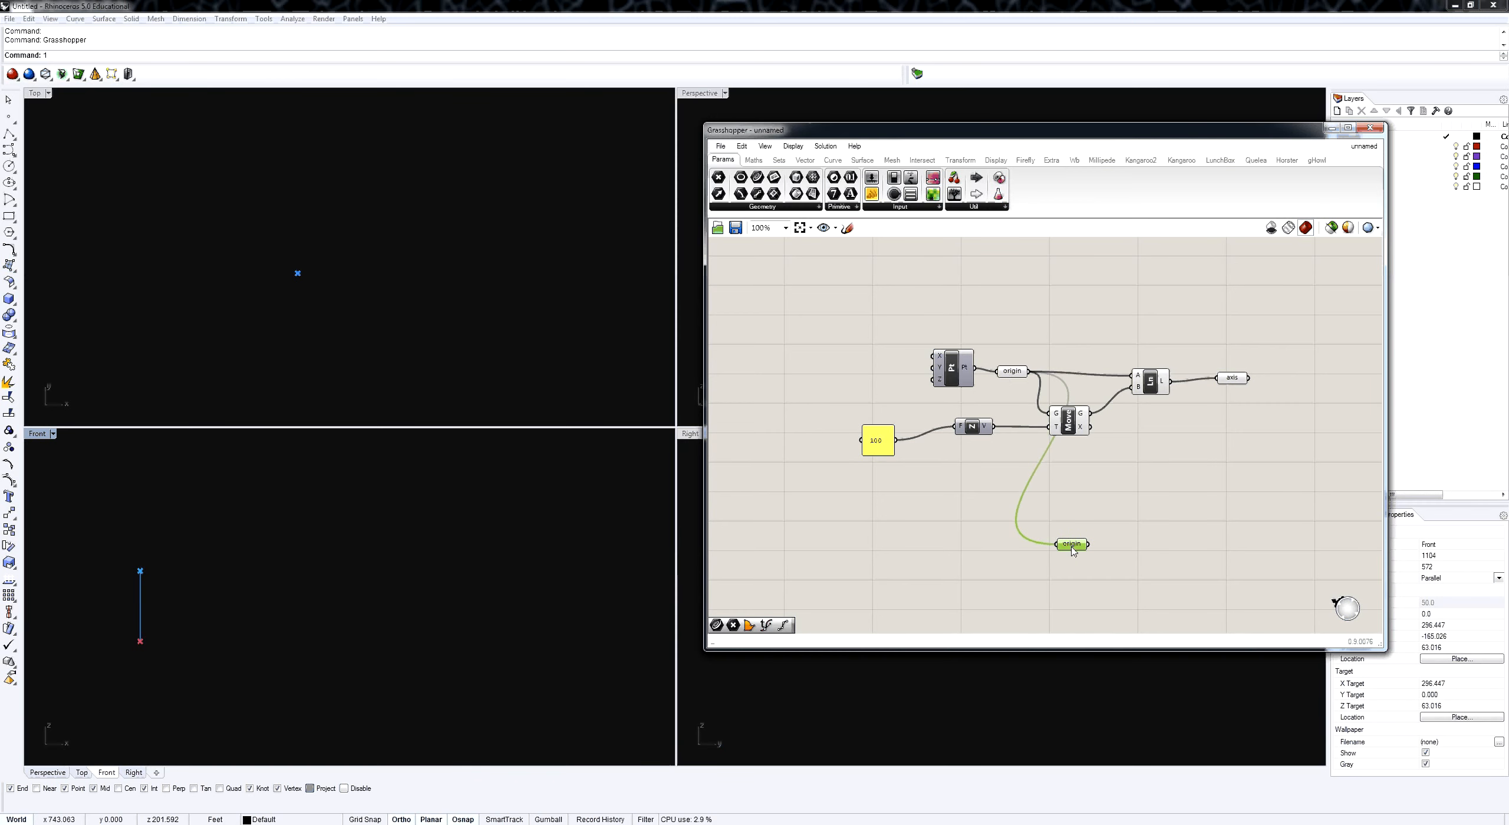
{"action": "left_click_drag", "start_coordinate": [1071, 545], "coordinate": [1074, 550]}
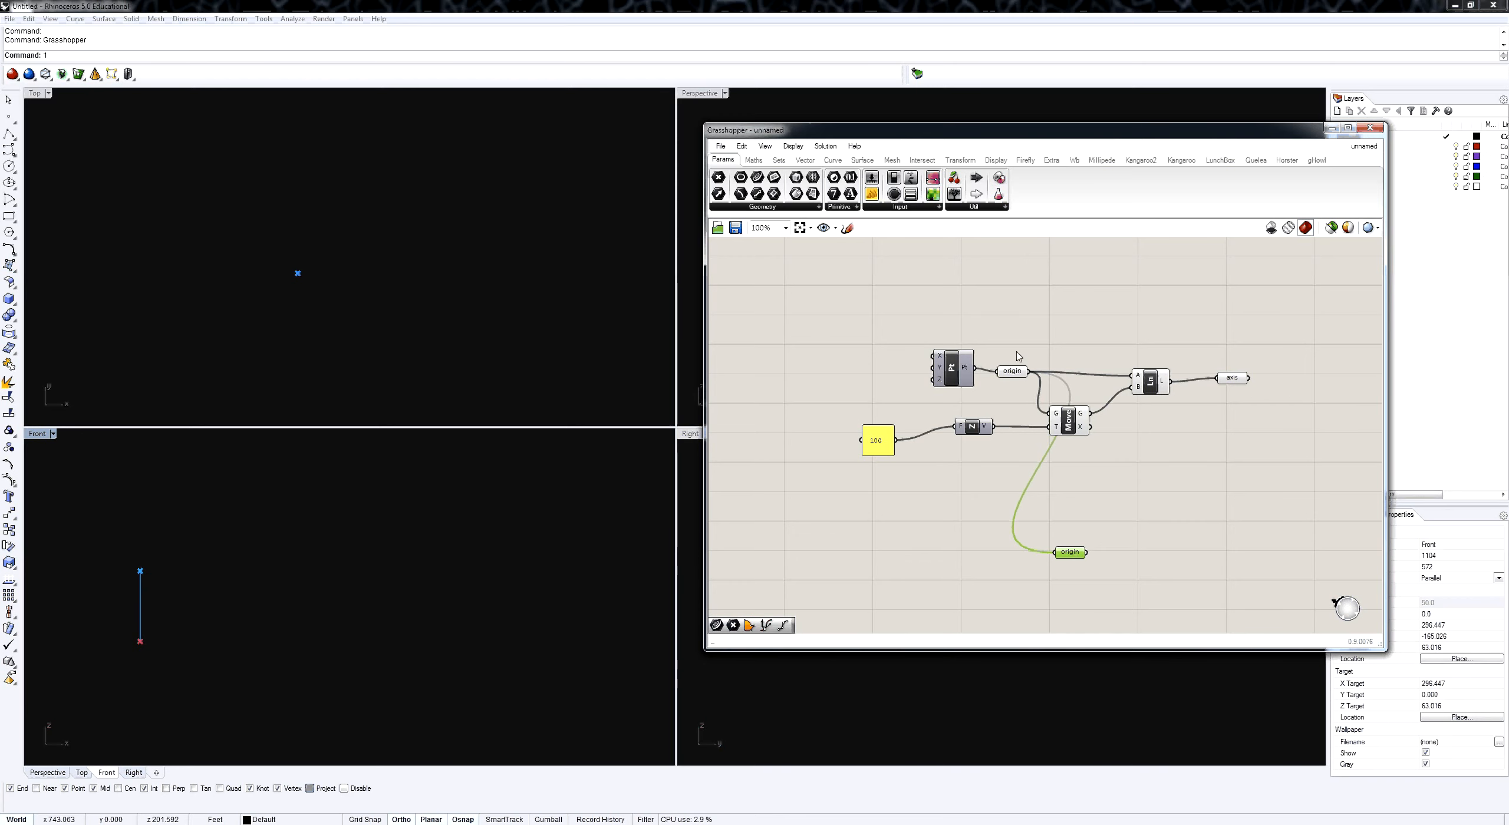
{"action": "right_click_drag", "start_coordinate": [1061, 546], "coordinate": [1045, 449]}
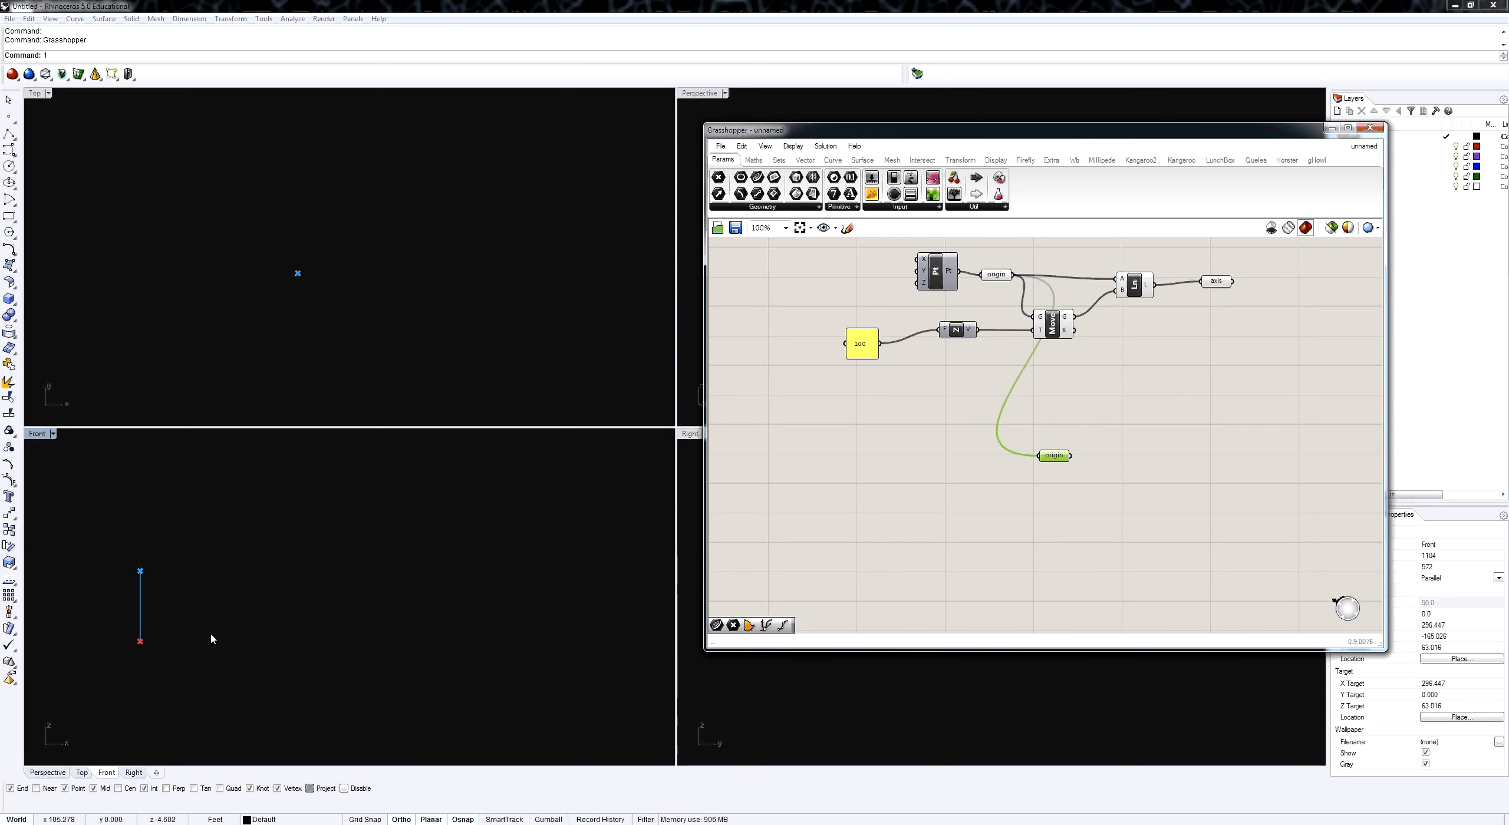
{"action": "left_click", "coordinate": [840, 256]}
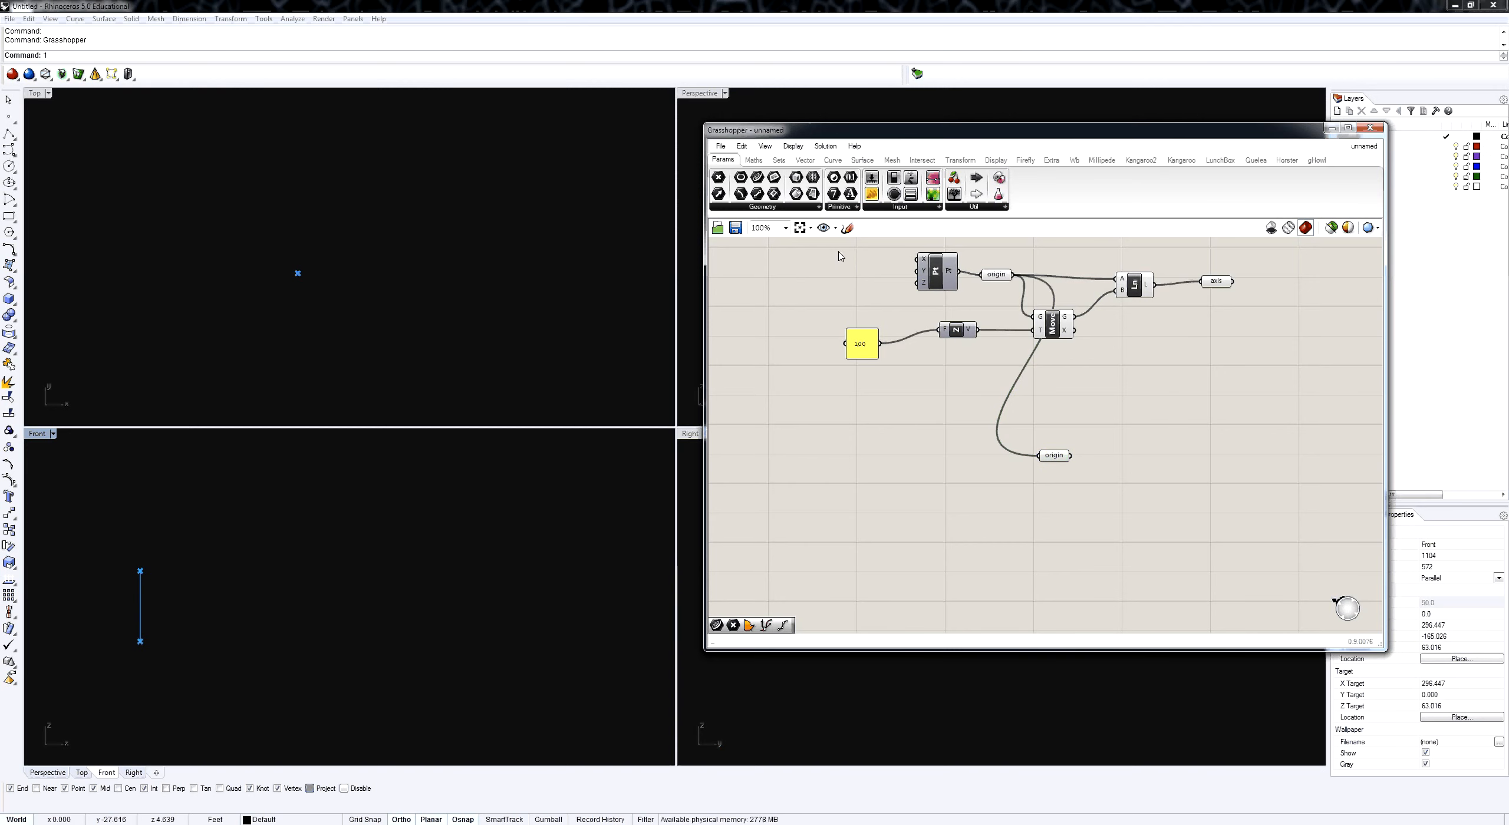
Add a second Move component beside the lower origin parameter and connect that origin to its G input.
{"action": "left_click", "coordinate": [961, 159]}
{"action": "left_click", "coordinate": [826, 208]}
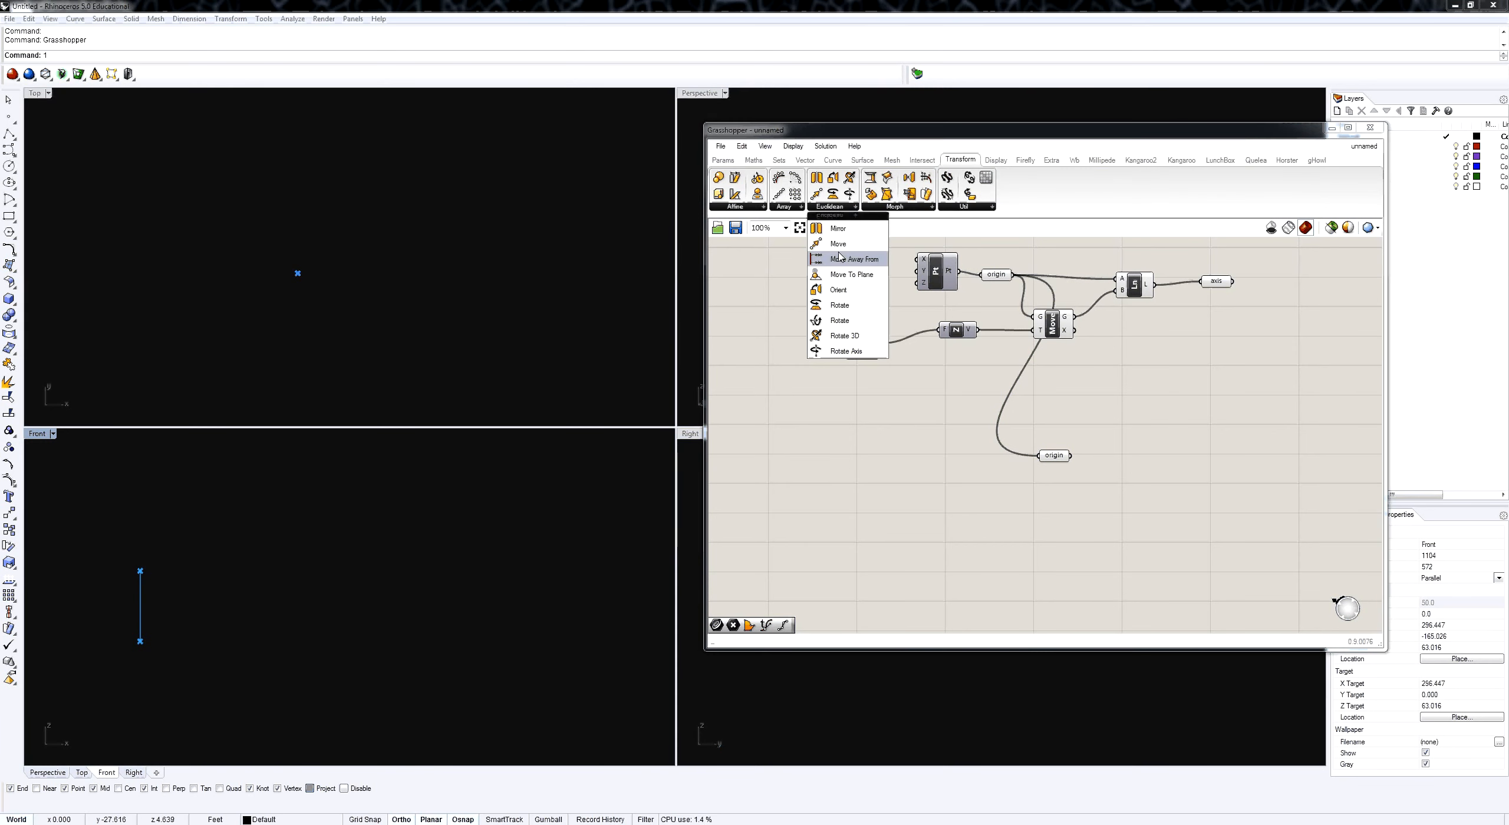
{"action": "left_click_drag", "start_coordinate": [849, 256], "coordinate": [1108, 481]}
{"action": "scroll", "coordinate": [1108, 481], "scroll_direction": "up", "scroll_amount": 2}
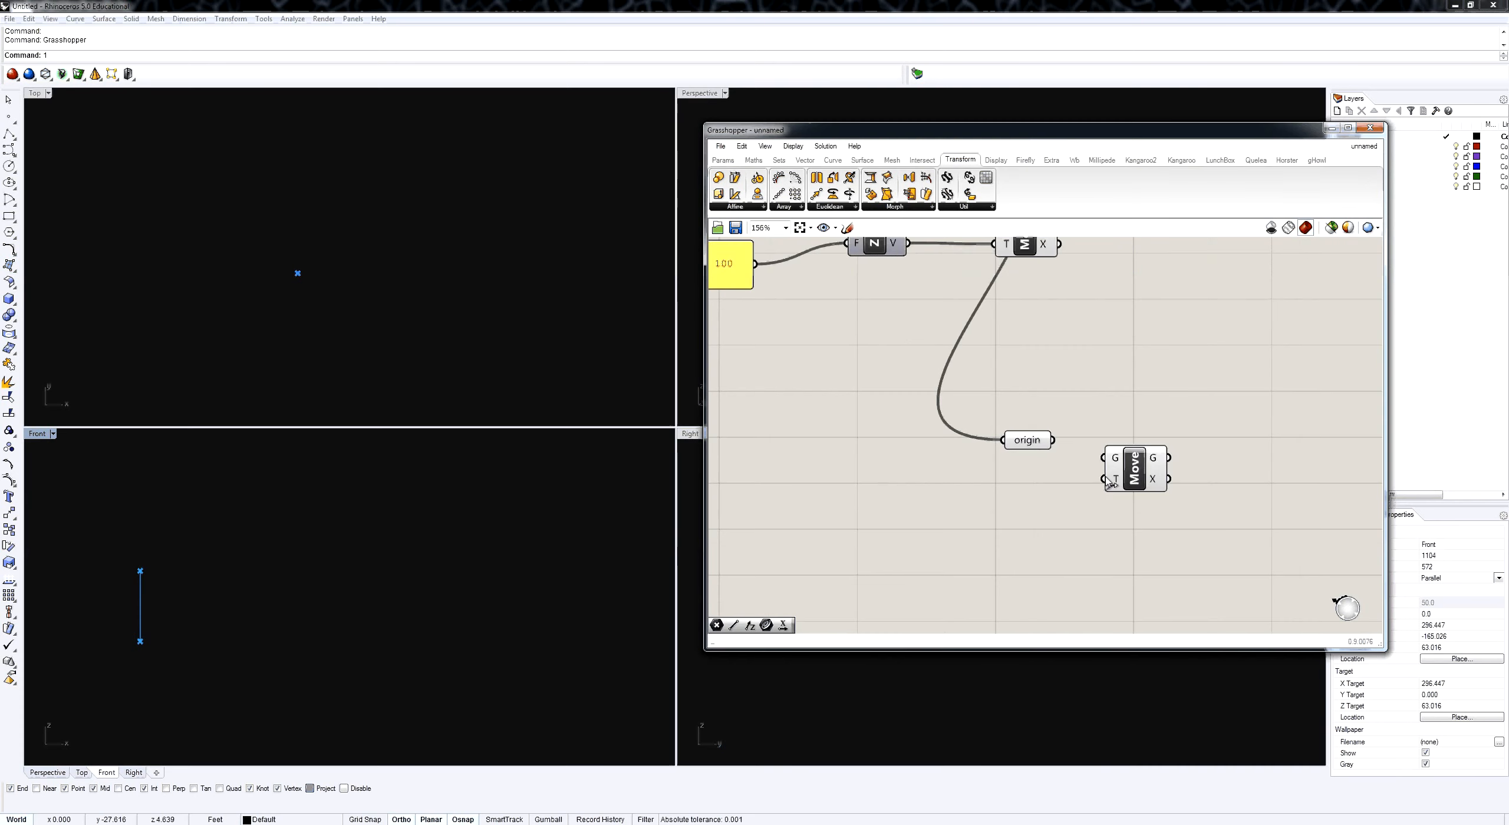
{"action": "left_click_drag", "start_coordinate": [1051, 440], "coordinate": [1103, 458]}
{"action": "right_click_drag", "start_coordinate": [1031, 492], "coordinate": [1073, 505]}
{"action": "scroll", "coordinate": [1109, 536], "scroll_direction": "down", "scroll_amount": 2}
{"action": "left_click", "coordinate": [983, 477]}
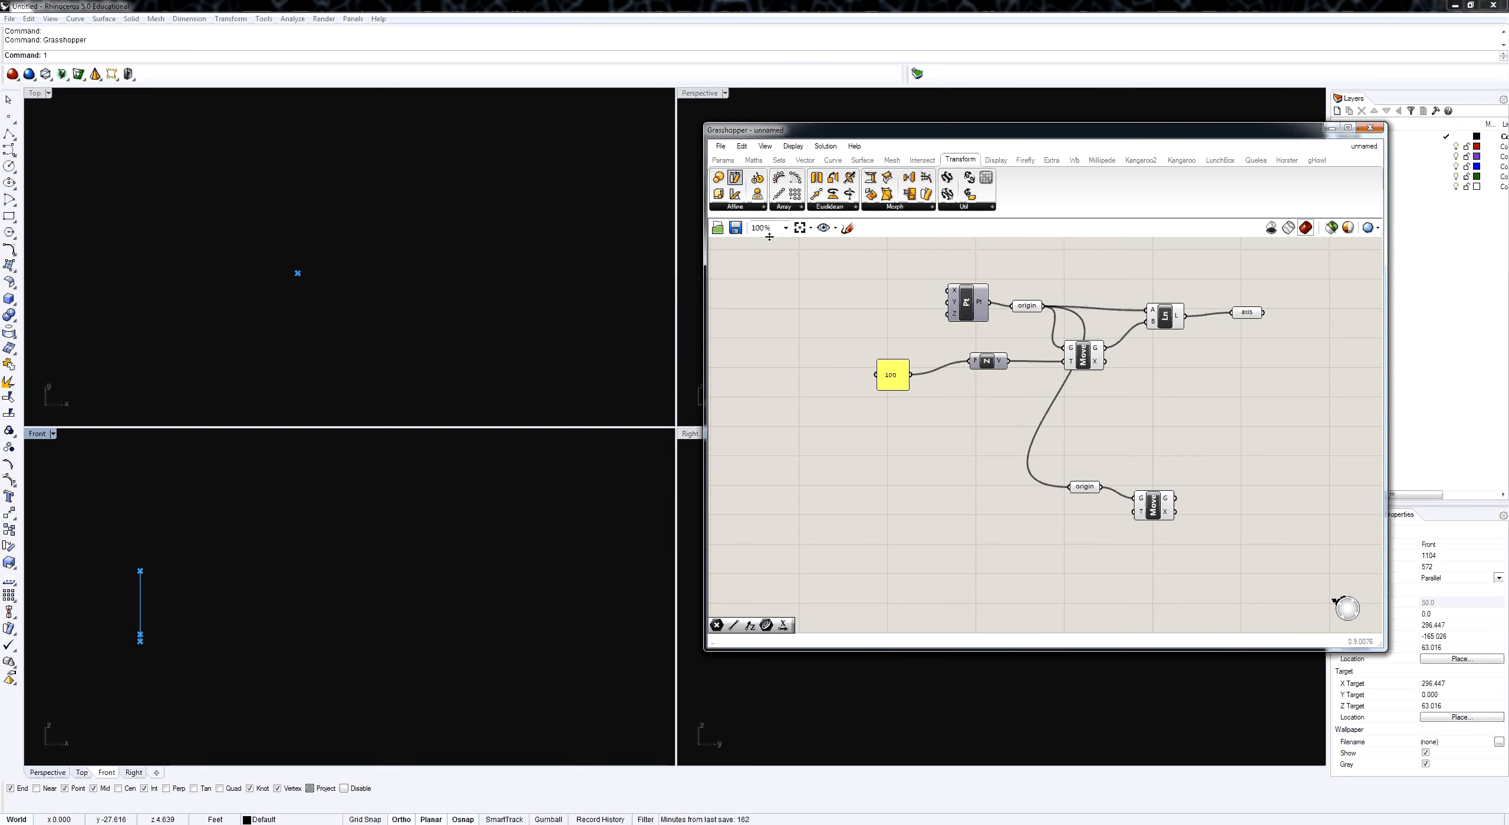
Add a Unit X component and connect its V output to the T input of the lower Move component.
{"action": "left_click", "coordinate": [805, 160]}
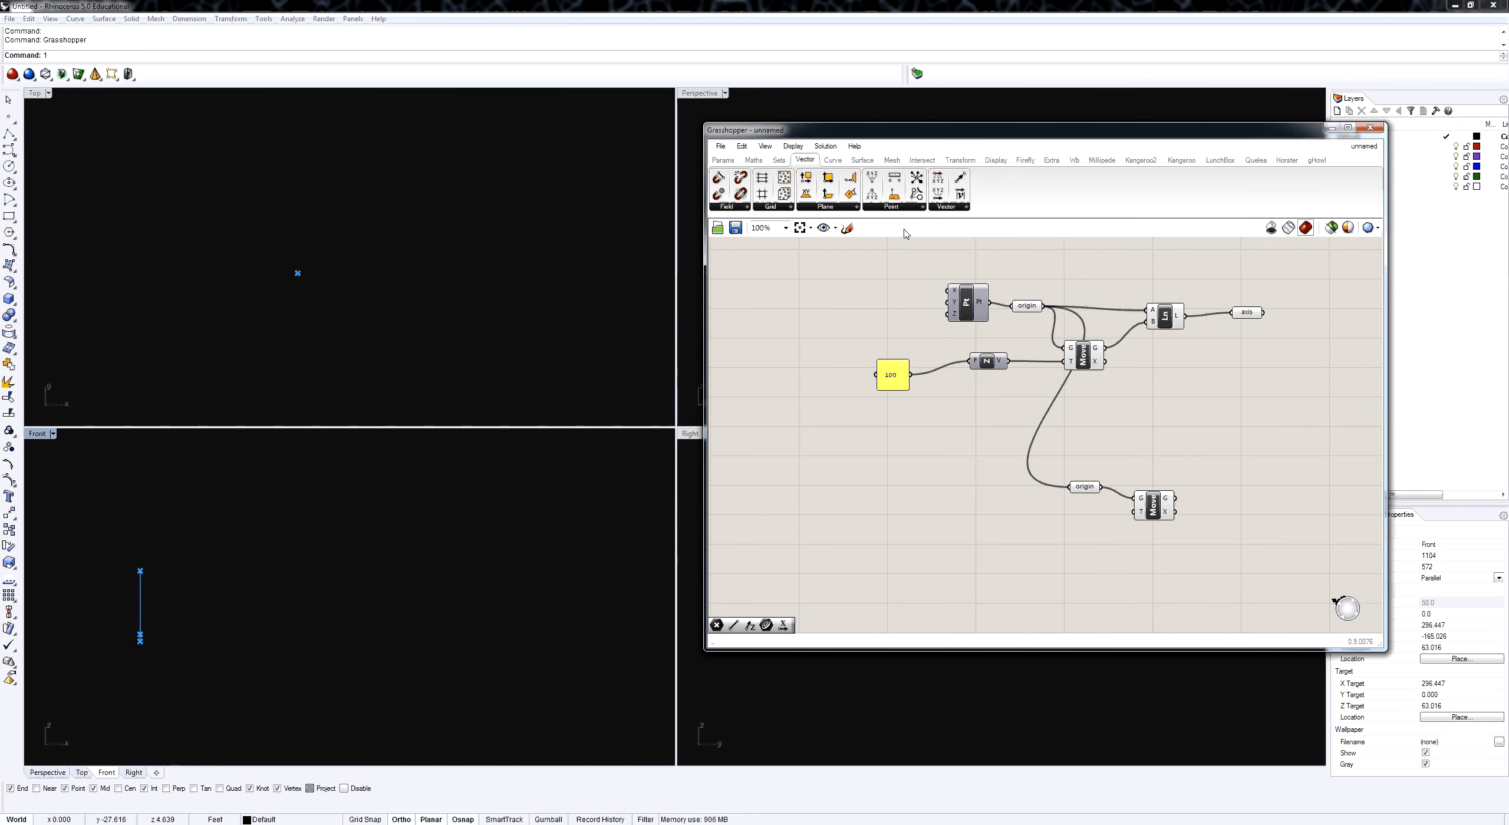
{"action": "left_click", "coordinate": [932, 207]}
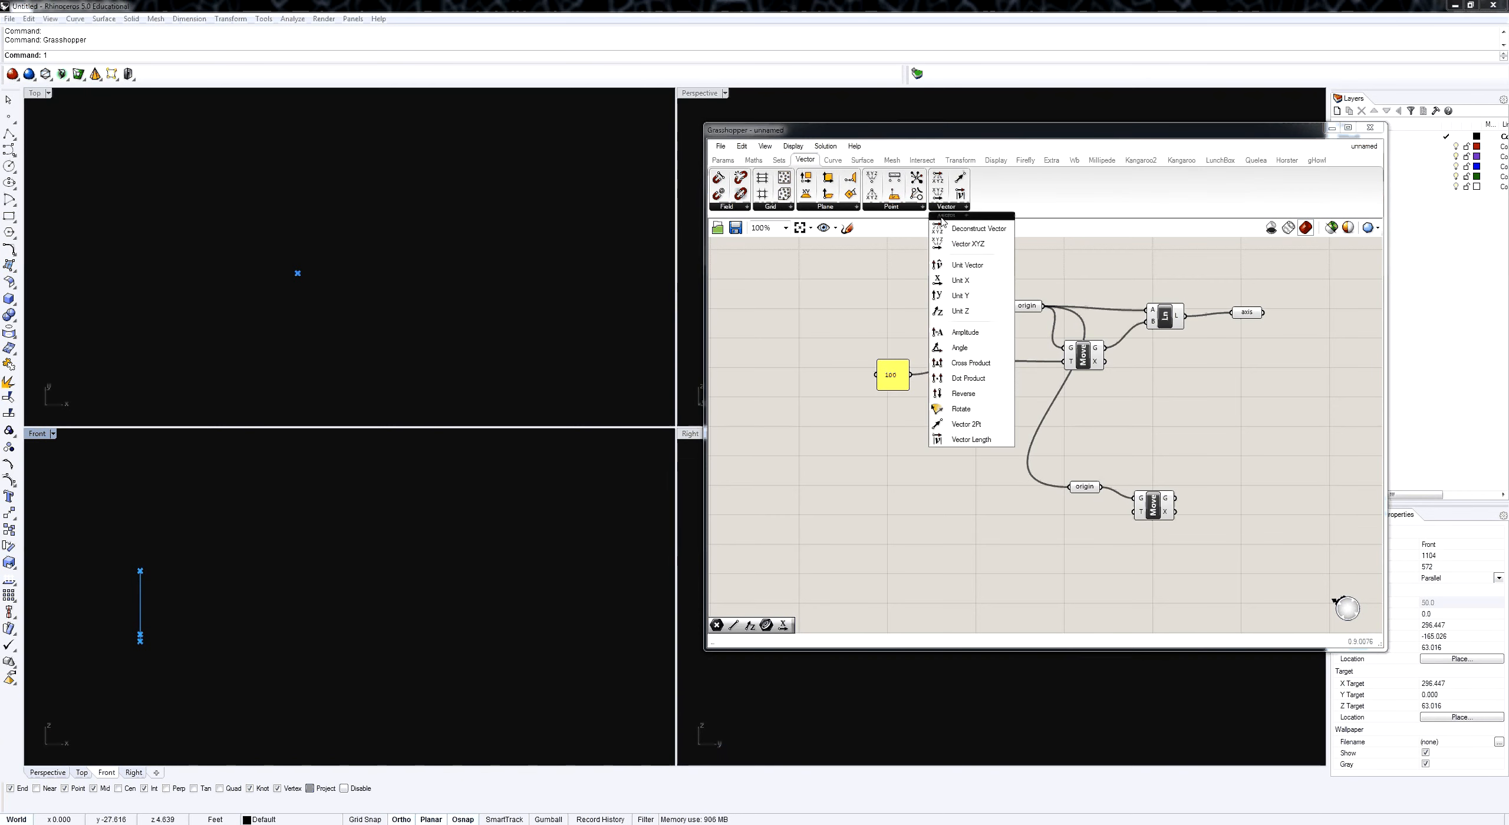
{"action": "left_click_drag", "start_coordinate": [959, 280], "coordinate": [1134, 512]}
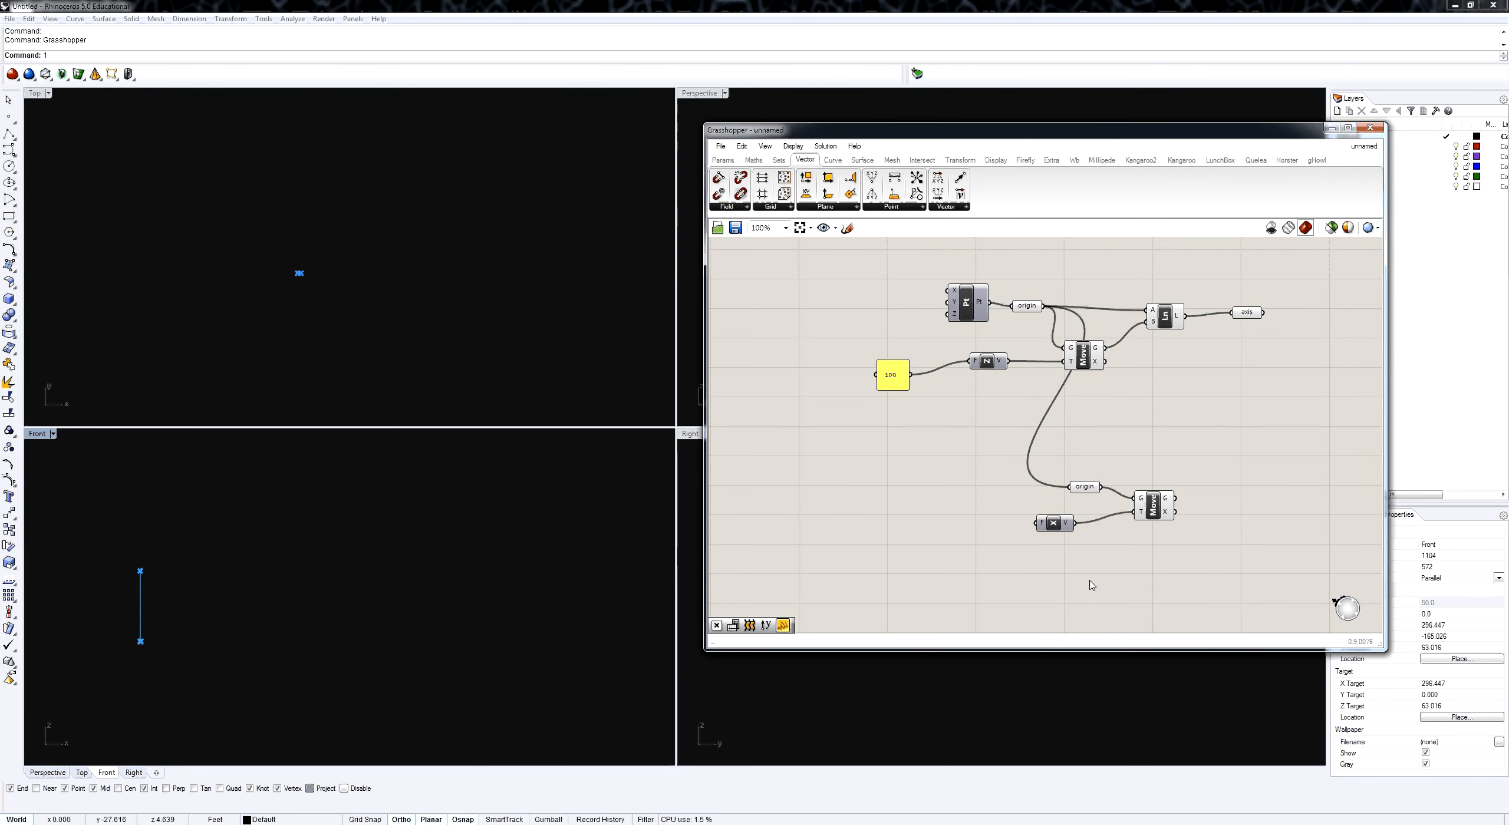
Add a Number parameter named Width and connect it to the Unit X factor input F.
{"action": "left_click", "coordinate": [723, 160]}
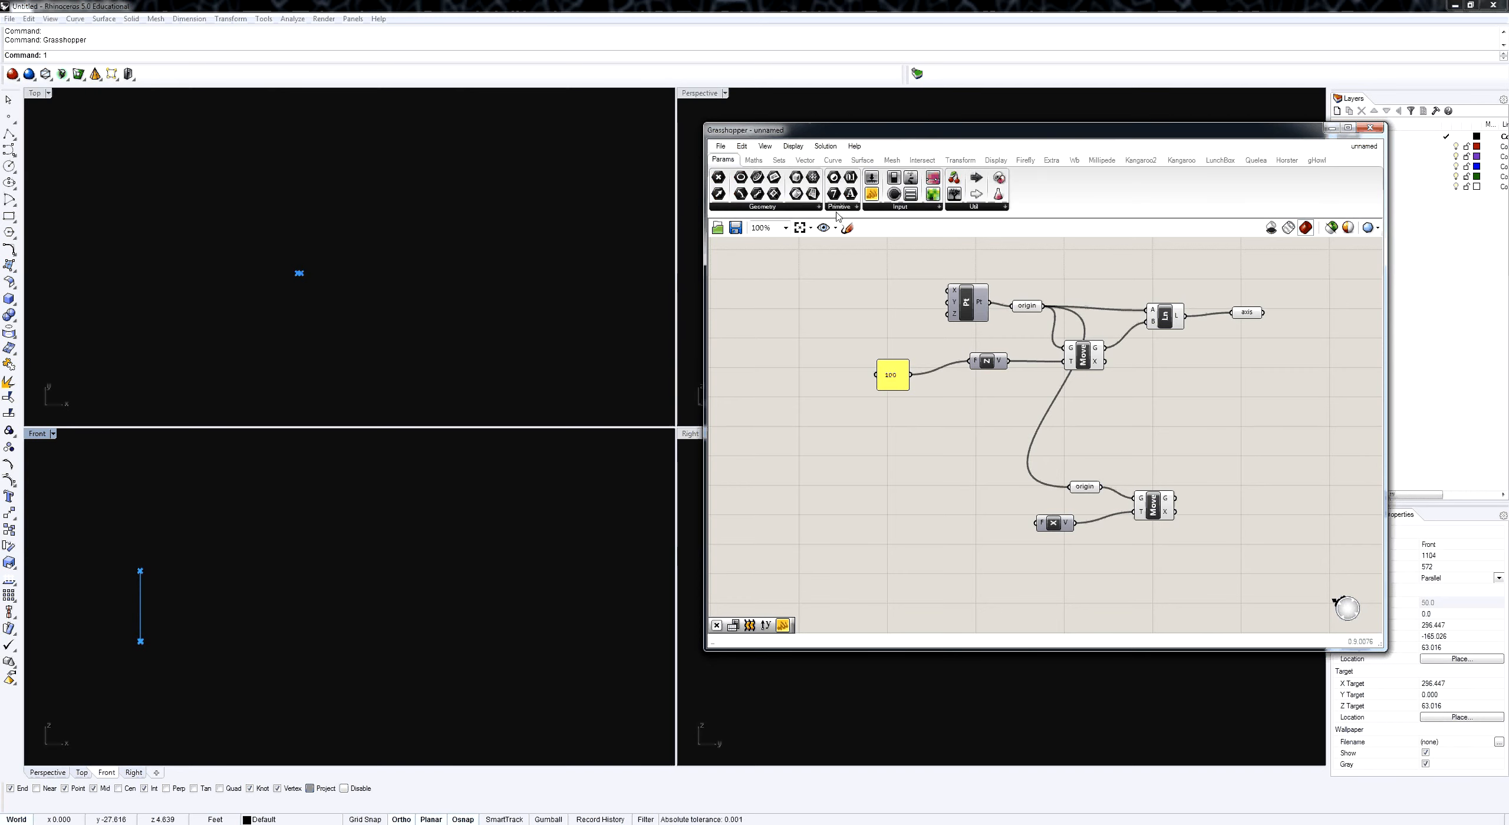
{"action": "left_click_drag", "start_coordinate": [850, 177], "coordinate": [968, 533]}
{"action": "right_click", "coordinate": [964, 524]}
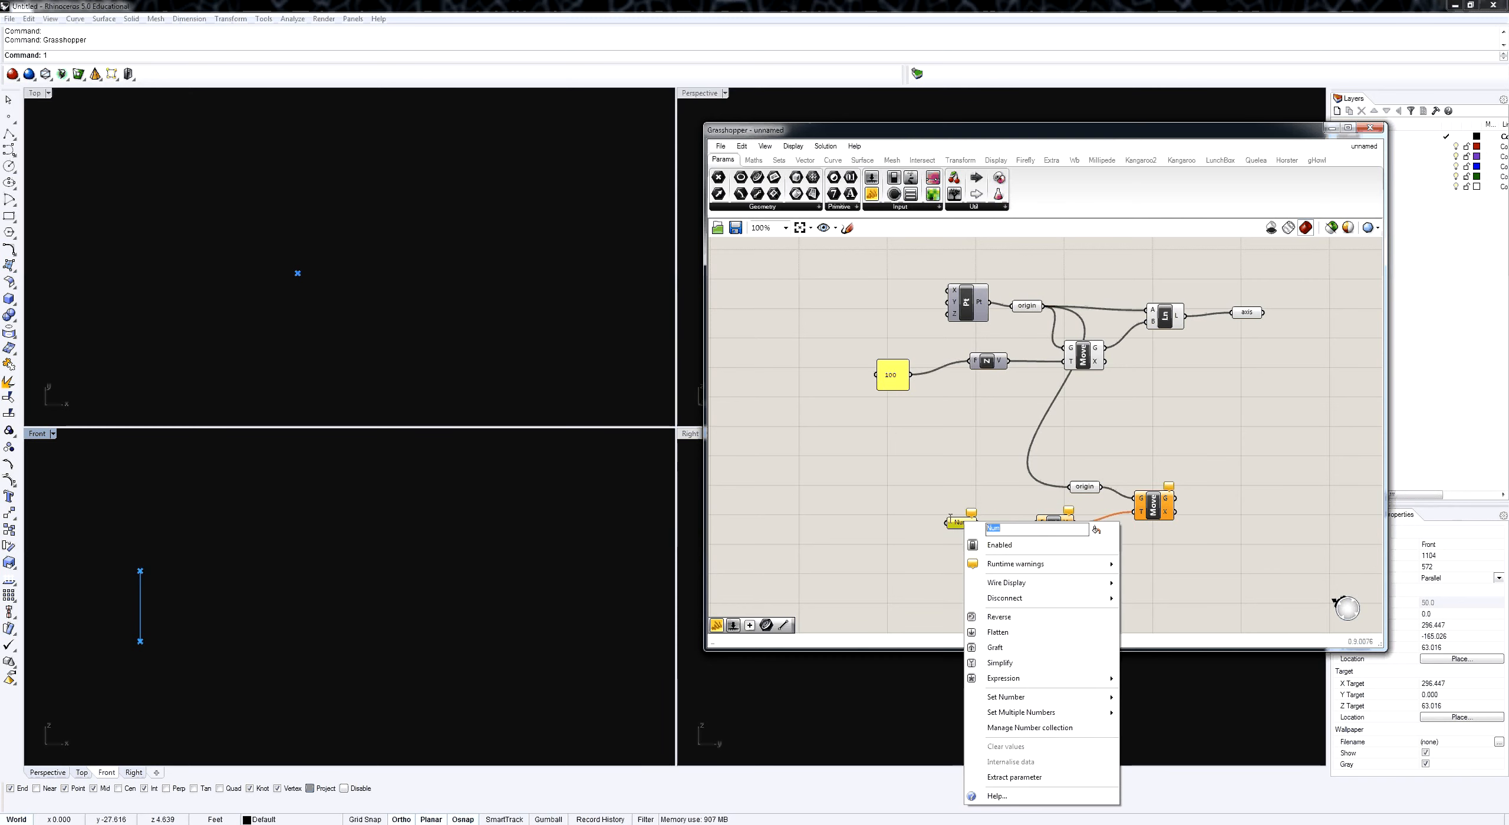
{"action": "type", "text": "Width"}
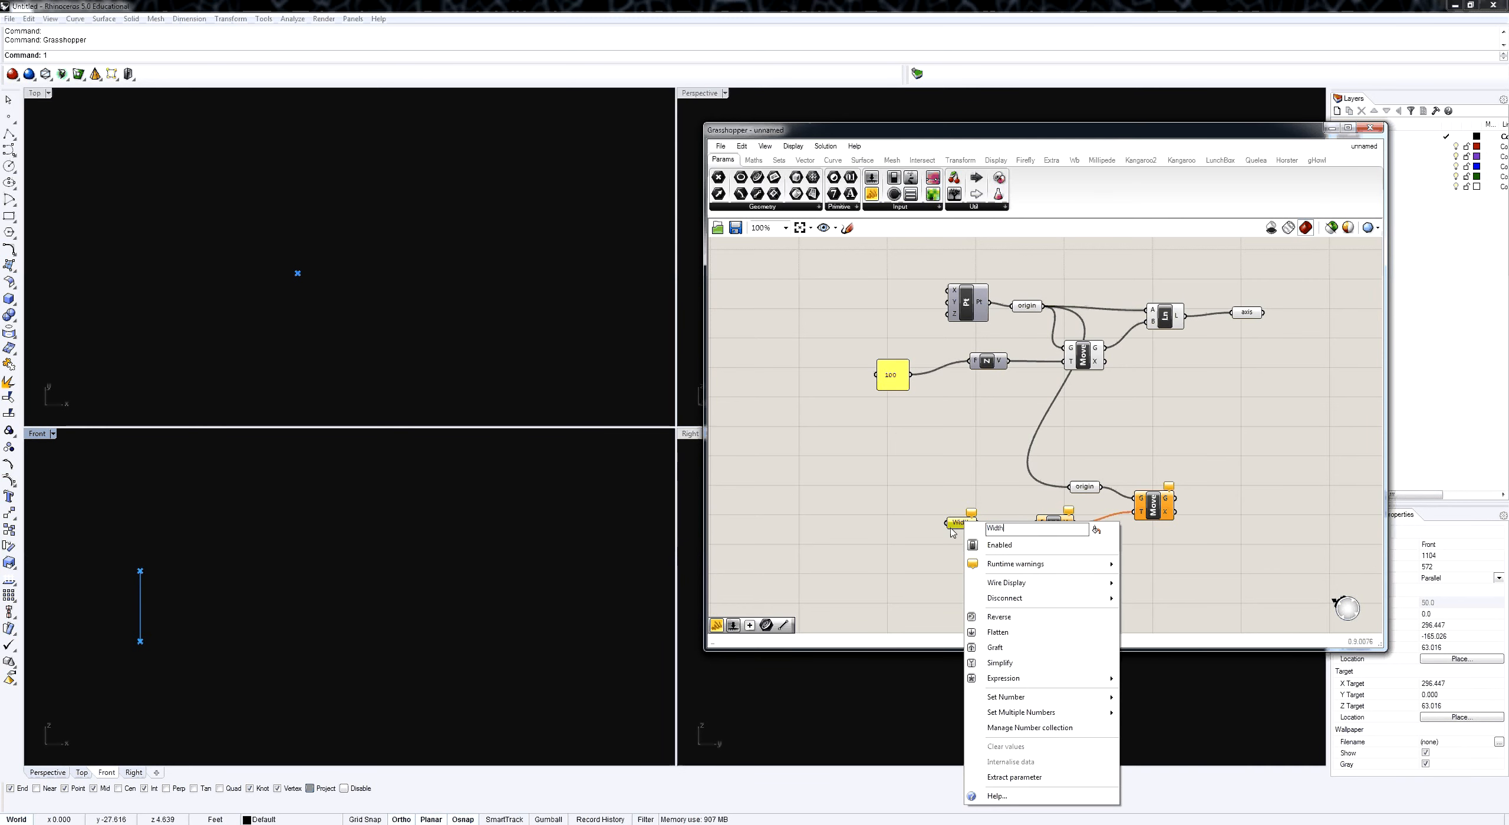
{"action": "key", "text": "Return"}
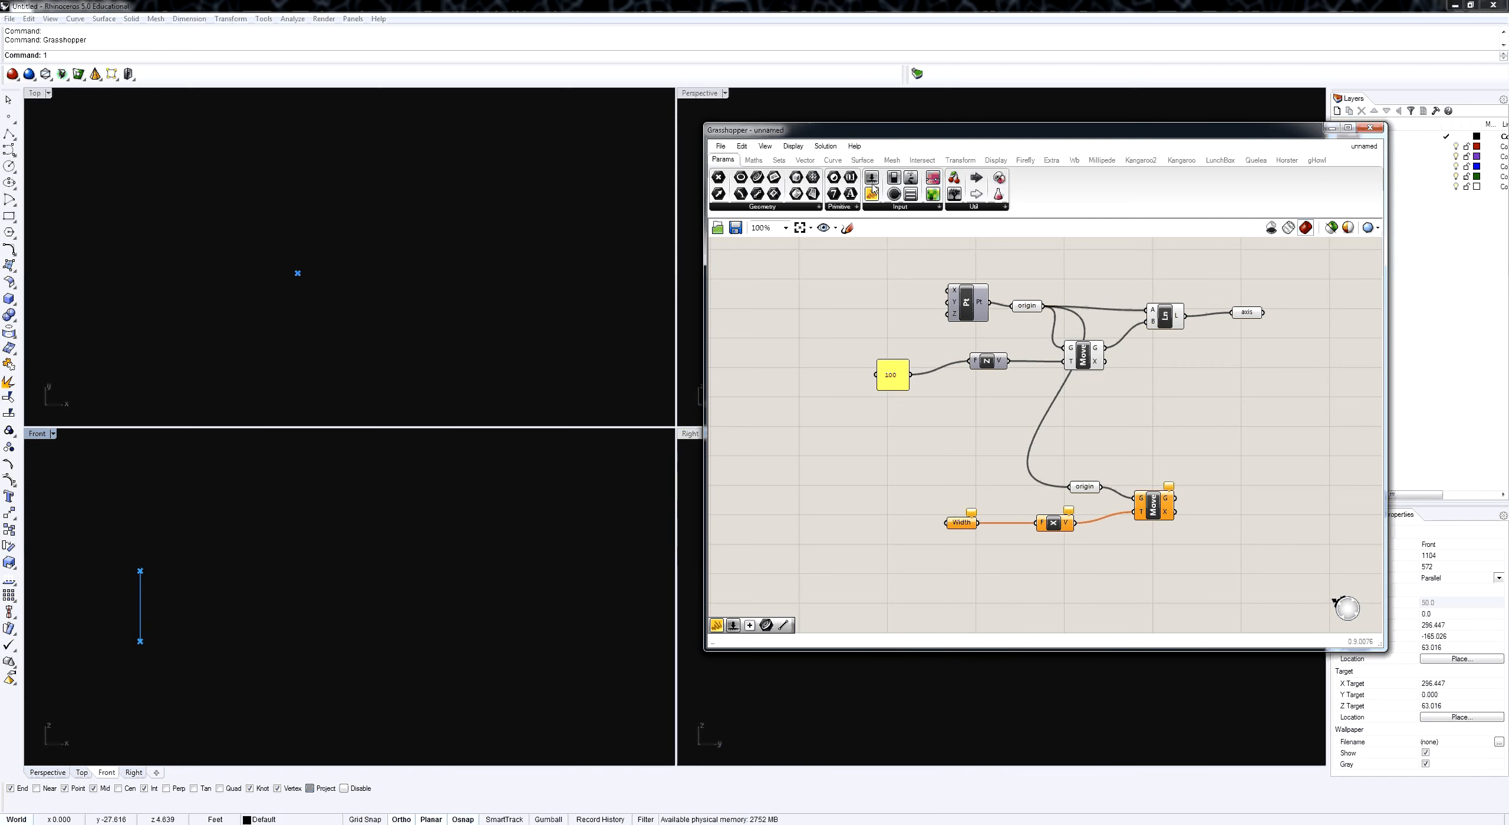
Add a number slider next to the Width parameter and configure it for integers with a maximum of 100.
{"action": "left_click_drag", "start_coordinate": [873, 188], "coordinate": [843, 518]}
{"action": "left_click", "coordinate": [806, 517]}
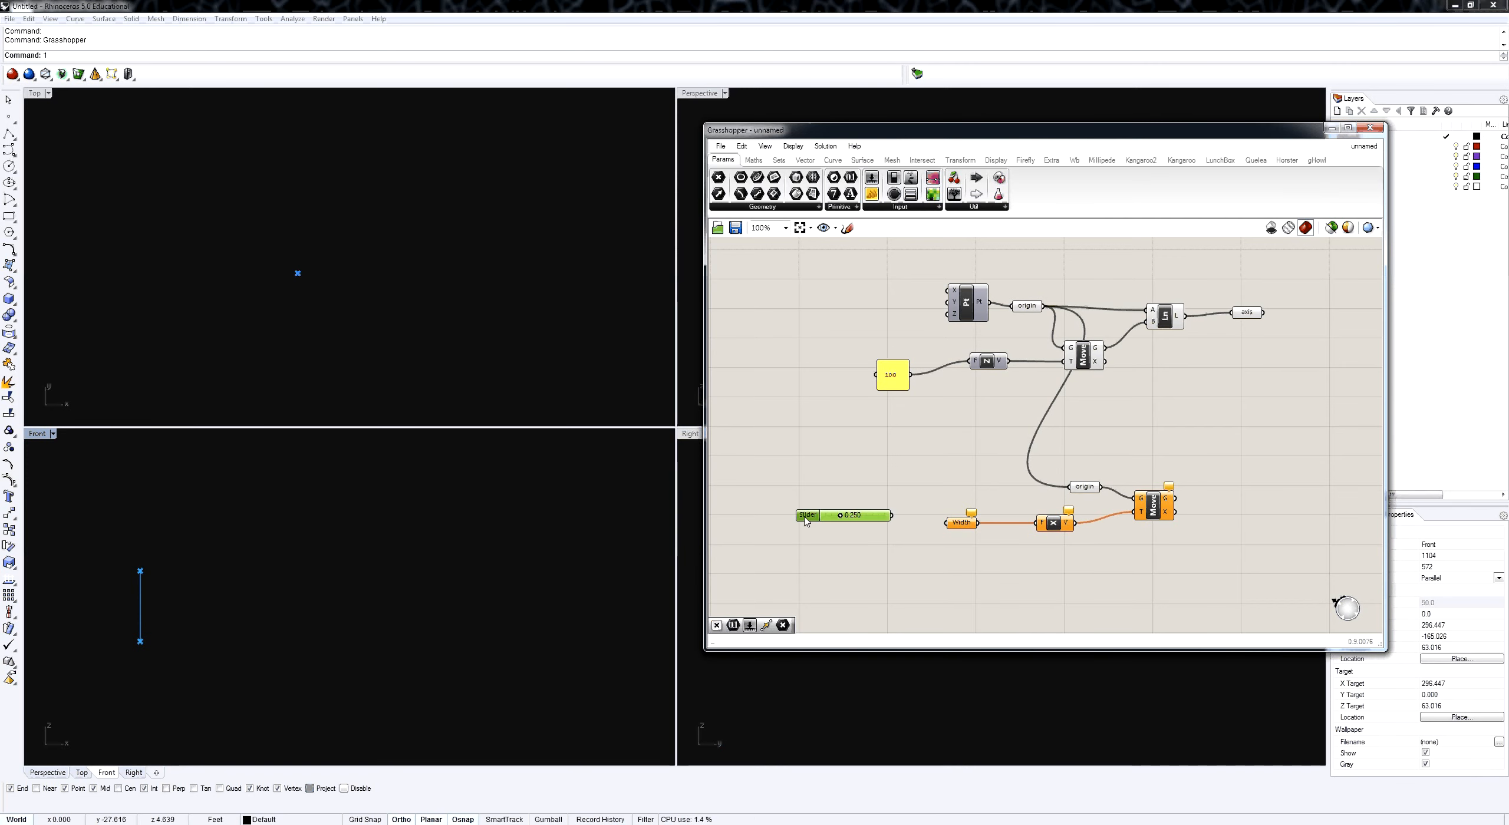
{"action": "double_click", "coordinate": [806, 518]}
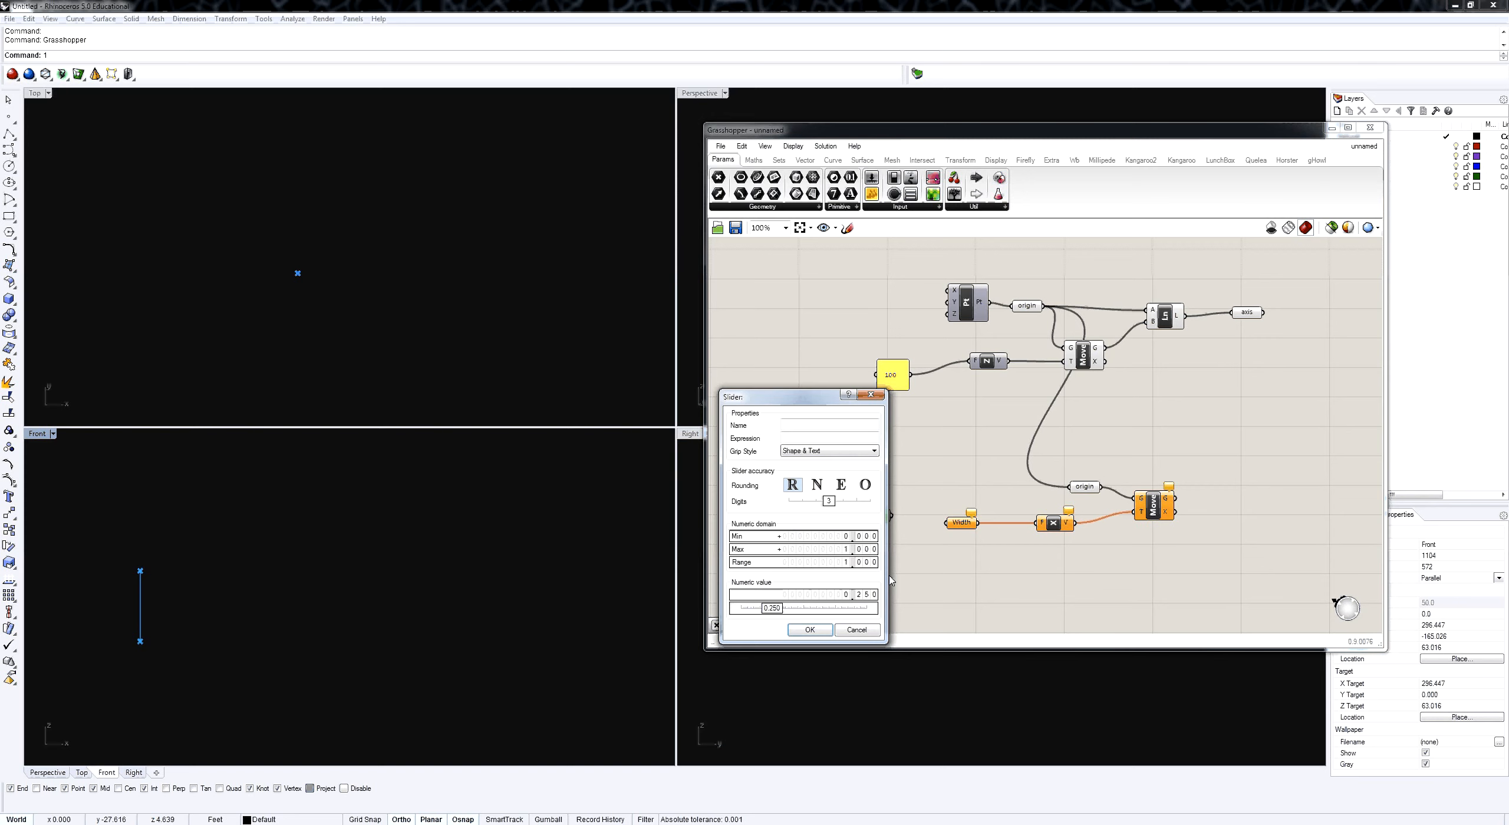
{"action": "left_click", "coordinate": [816, 484]}
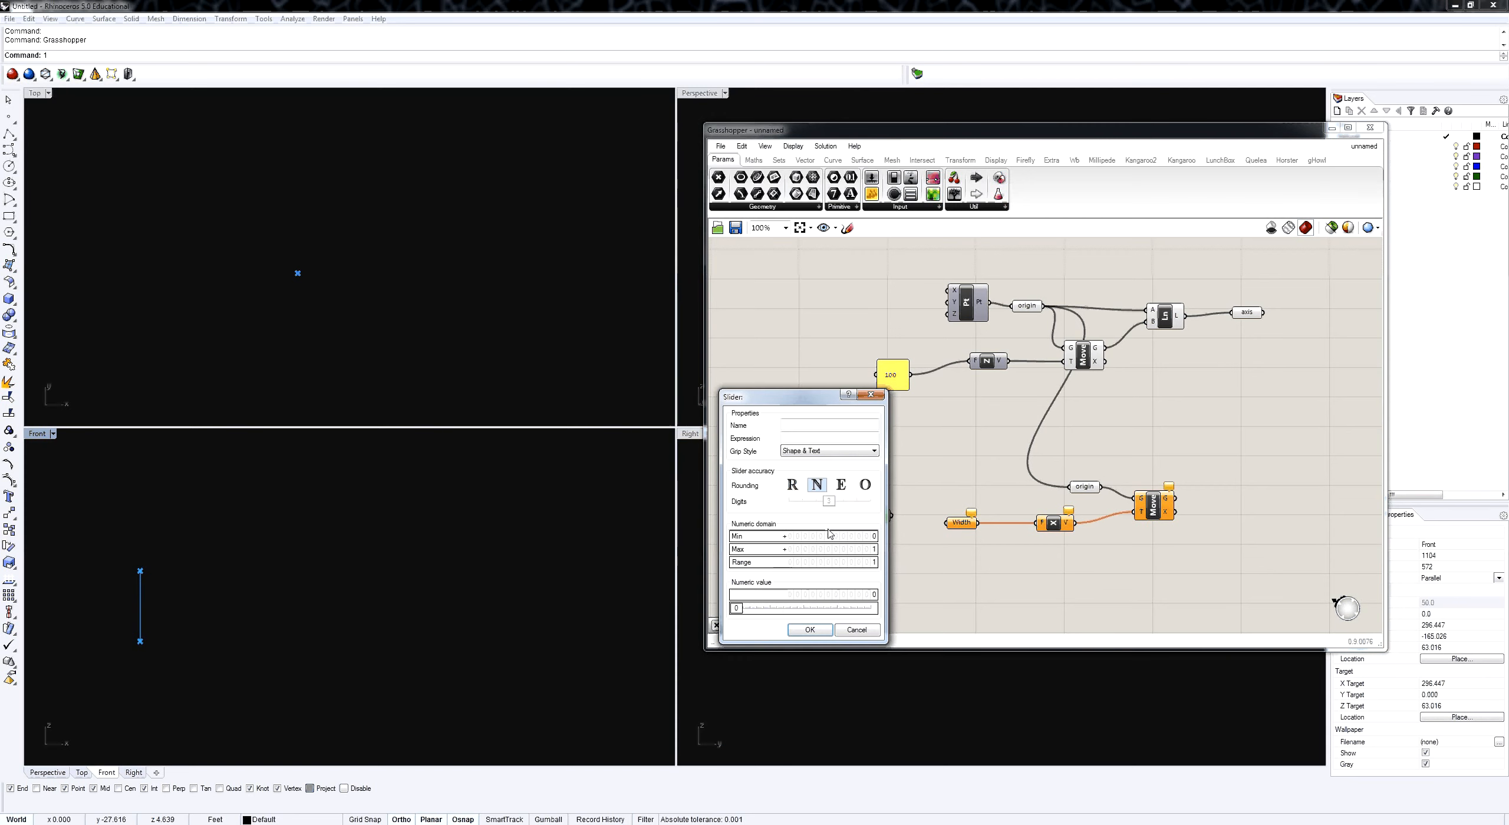
{"action": "double_click", "coordinate": [874, 549]}
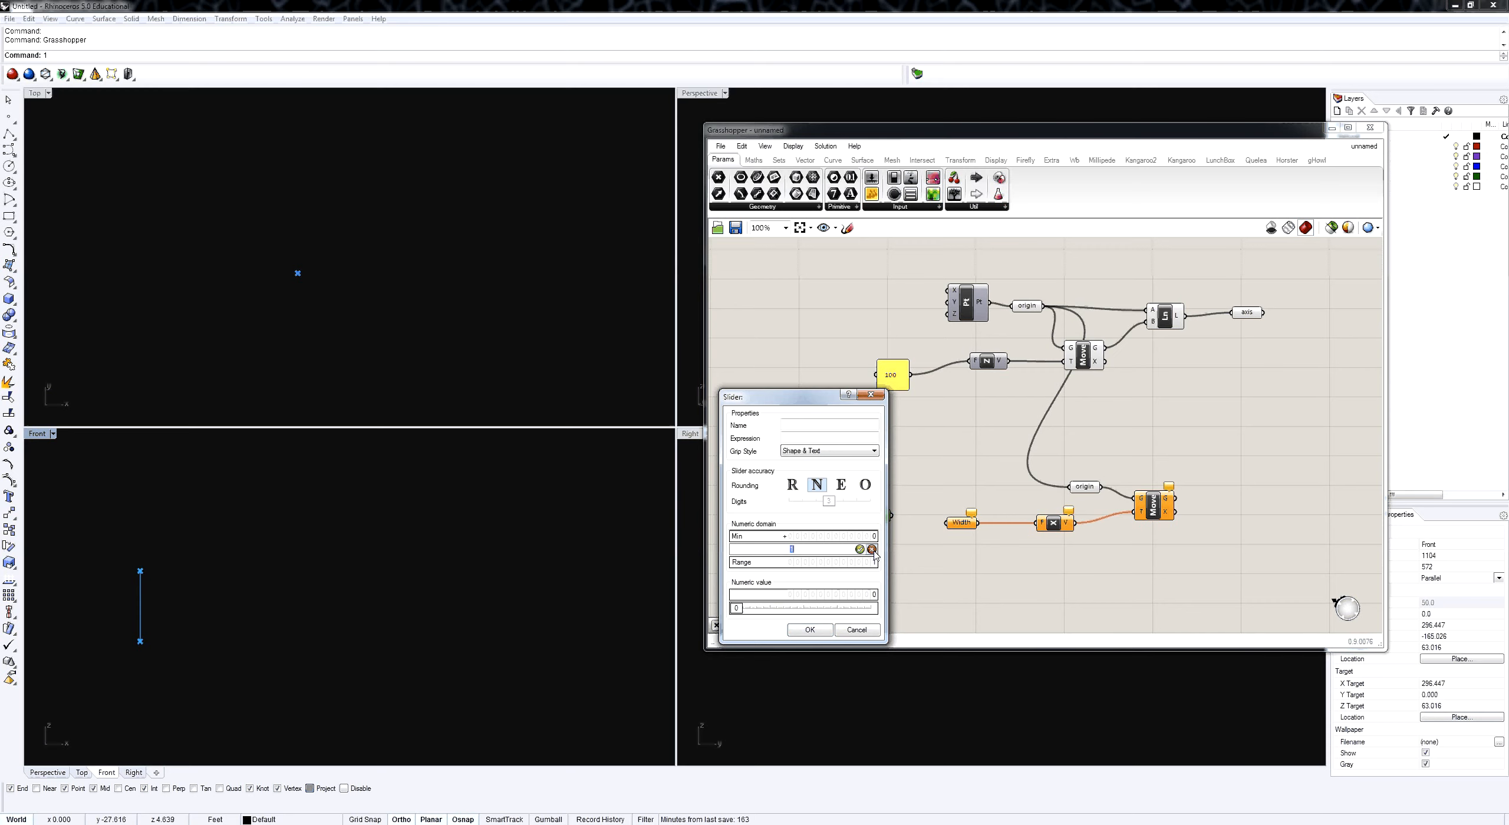
{"action": "type", "text": "100"}
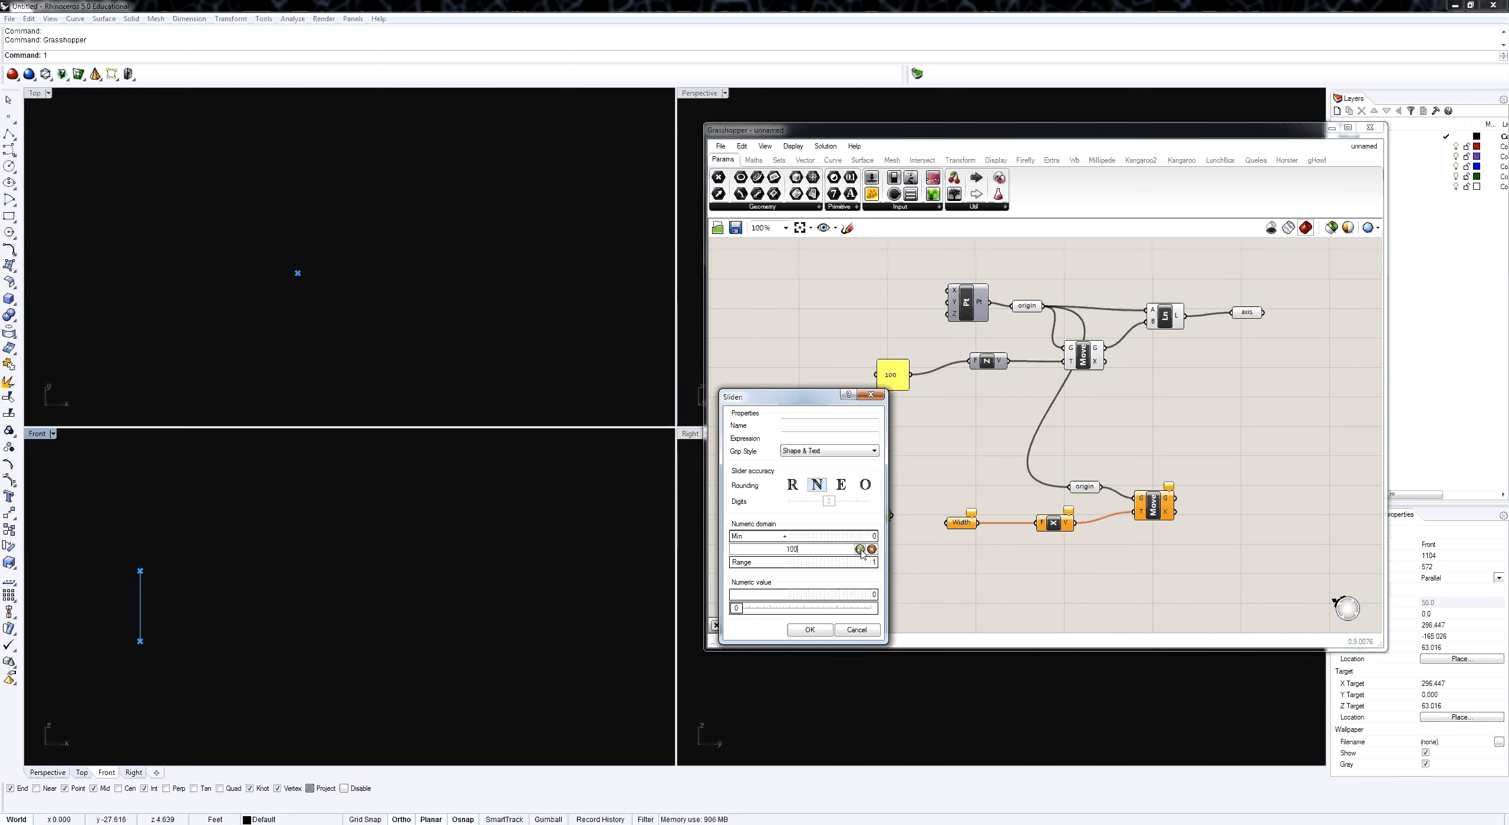
{"action": "key", "text": "Return"}
{"action": "key", "text": "Return"}
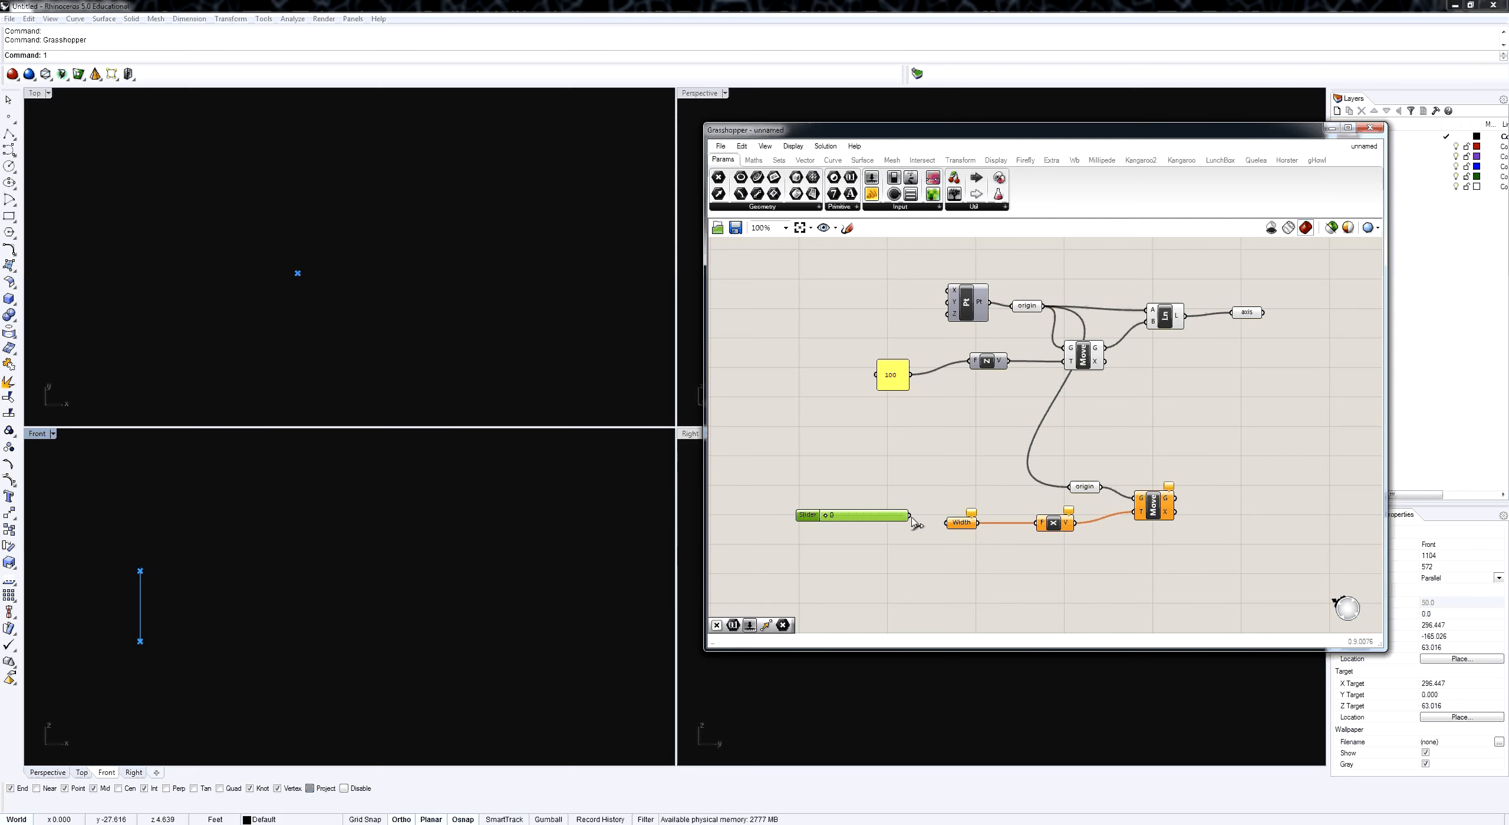
Connect the slider to the Width parameter, set it to 64, and adjust the lower Move component's position.
{"action": "mouse_move", "coordinate": [913, 521]}
{"action": "left_mouse_down"}
{"action": "mouse_move", "coordinate": [946, 523]}
{"action": "mouse_move", "coordinate": [881, 522]}
{"action": "mouse_move", "coordinate": [897, 522]}
{"action": "left_mouse_up"}
{"action": "scroll", "coordinate": [901, 531], "scroll_direction": "up", "scroll_amount": 1}
{"action": "left_click_drag", "start_coordinate": [1245, 513], "coordinate": [1245, 507]}
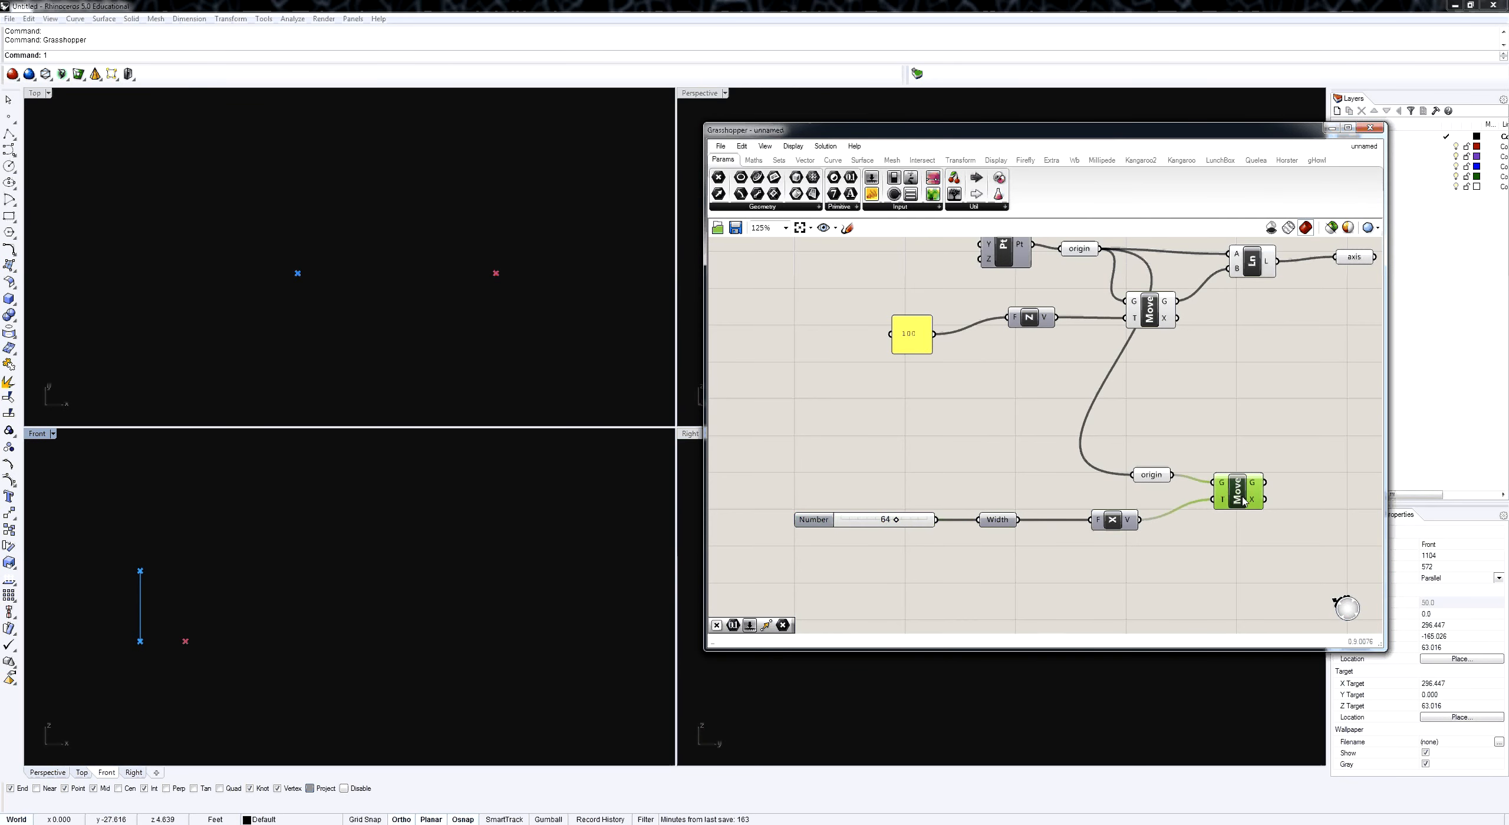
{"action": "right_click_drag", "start_coordinate": [1137, 529], "coordinate": [1076, 470]}
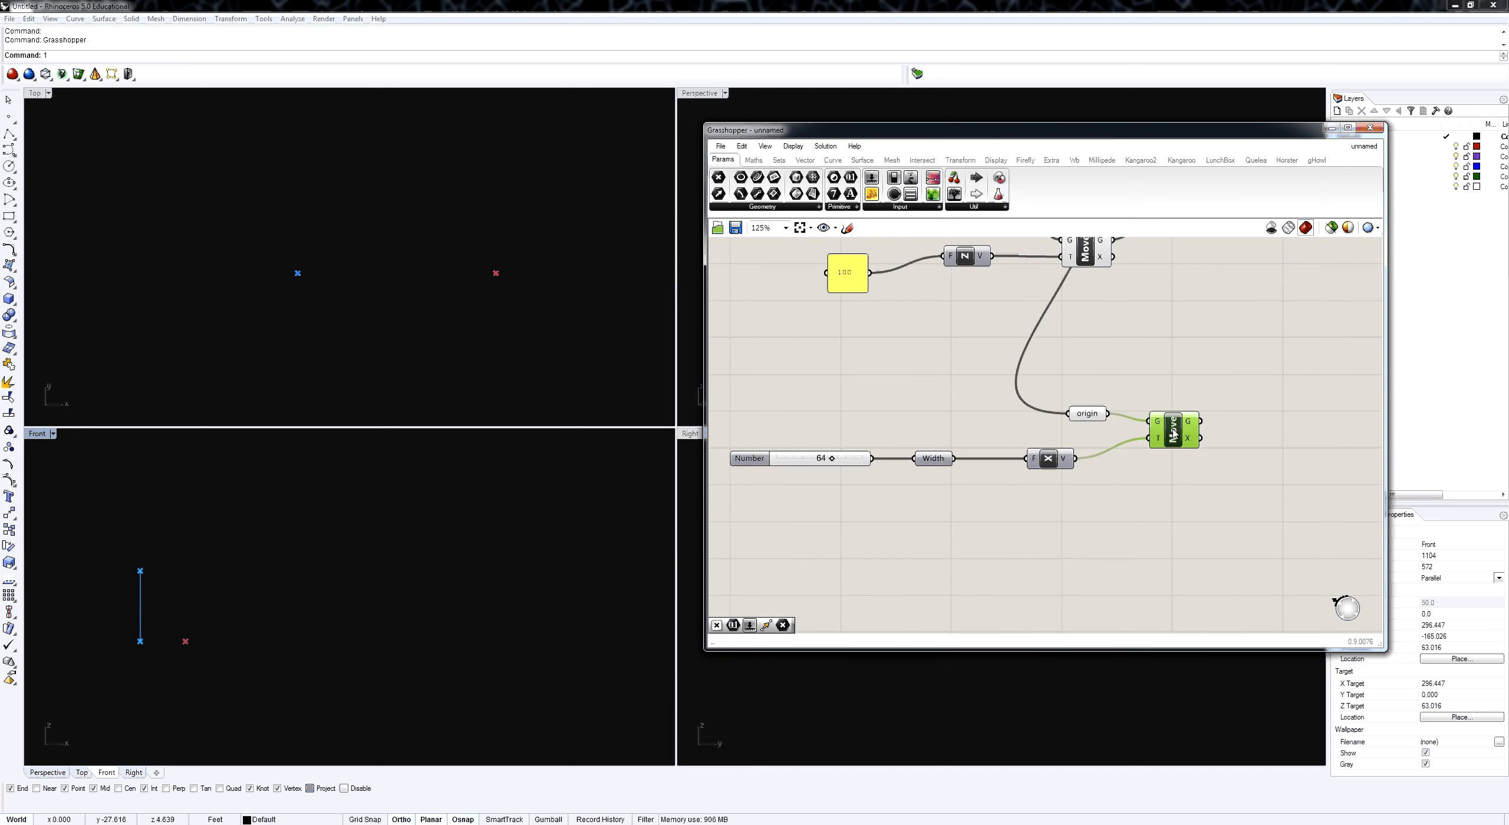
{"action": "left_click", "coordinate": [1112, 512]}
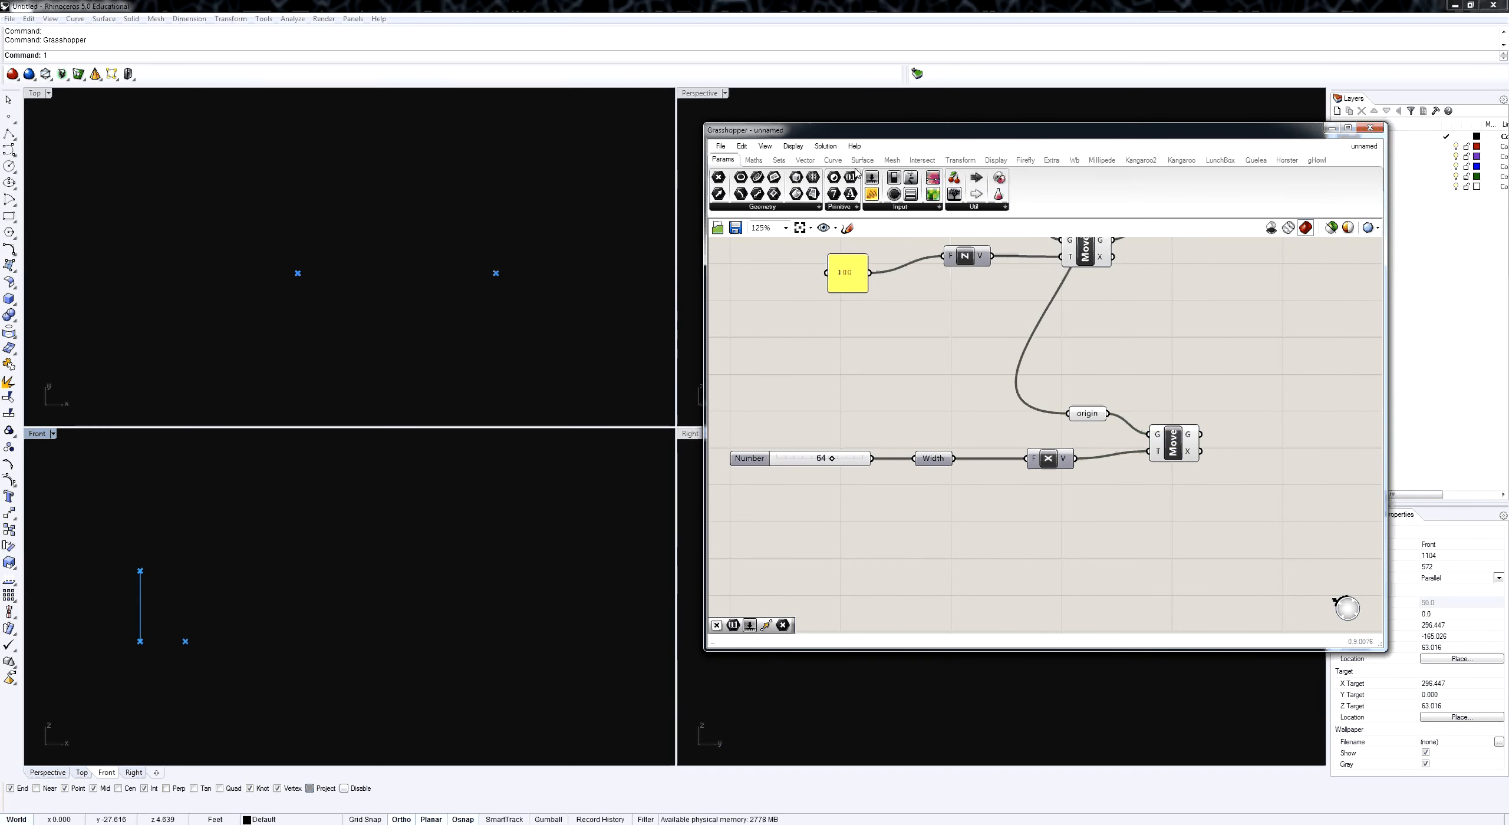
Add a Unit Z component below the Unit X component.
{"action": "left_click", "coordinate": [806, 160]}
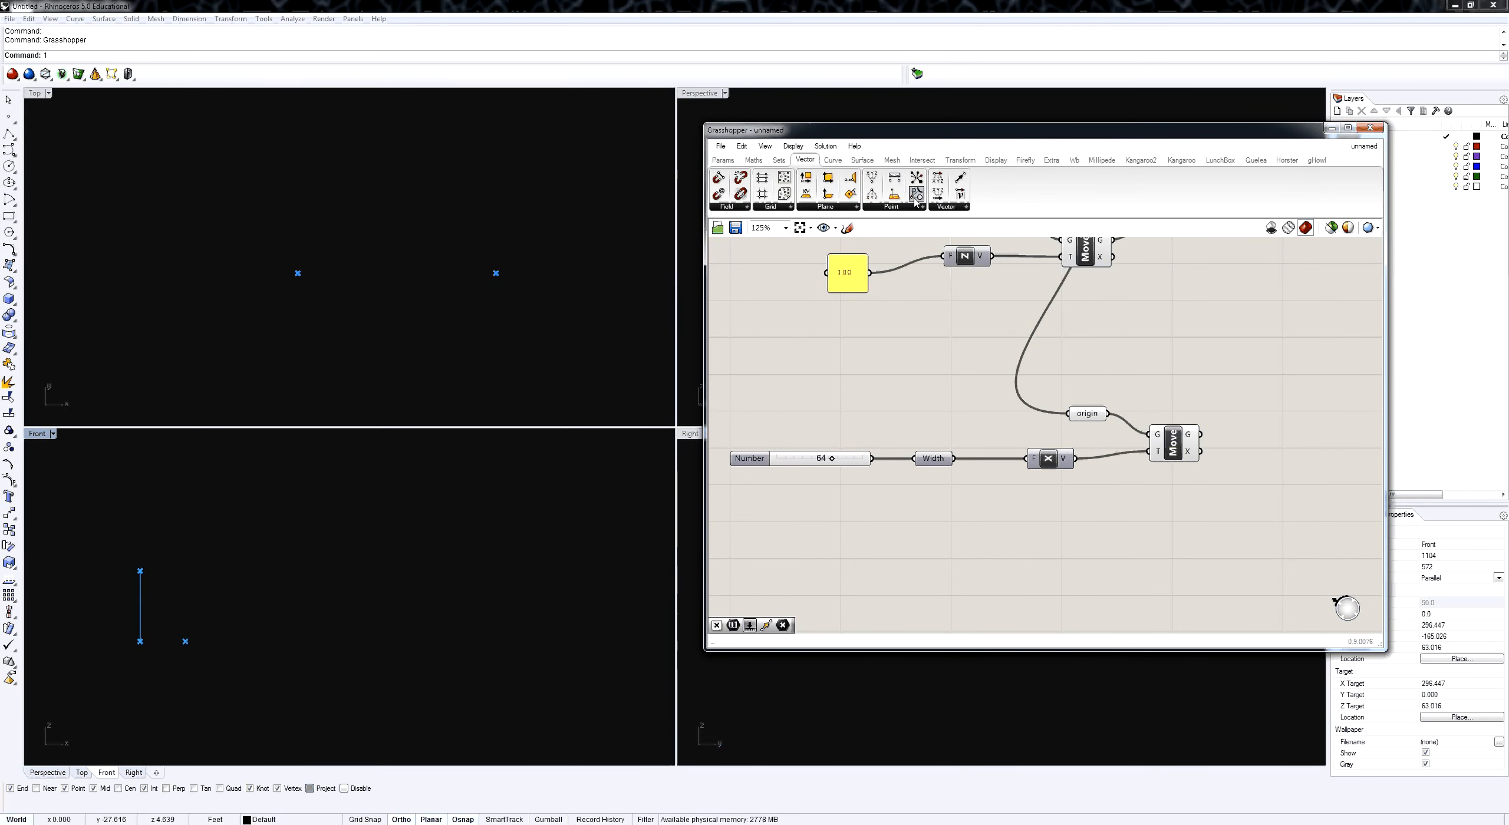
{"action": "left_click", "coordinate": [948, 207]}
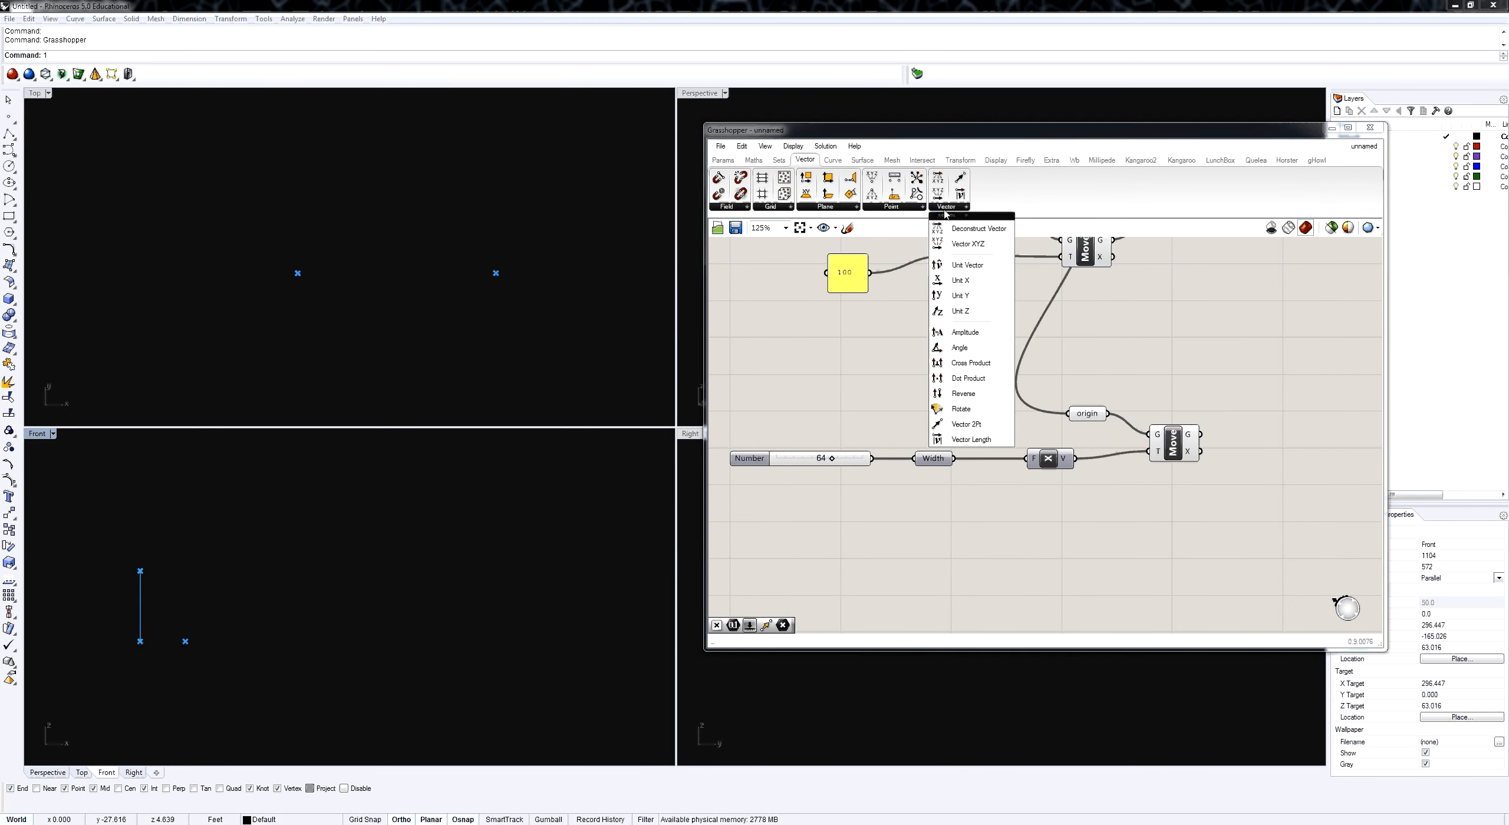
{"action": "left_click", "coordinate": [956, 313]}
{"action": "left_click_drag", "start_coordinate": [1059, 534], "coordinate": [1059, 532]}
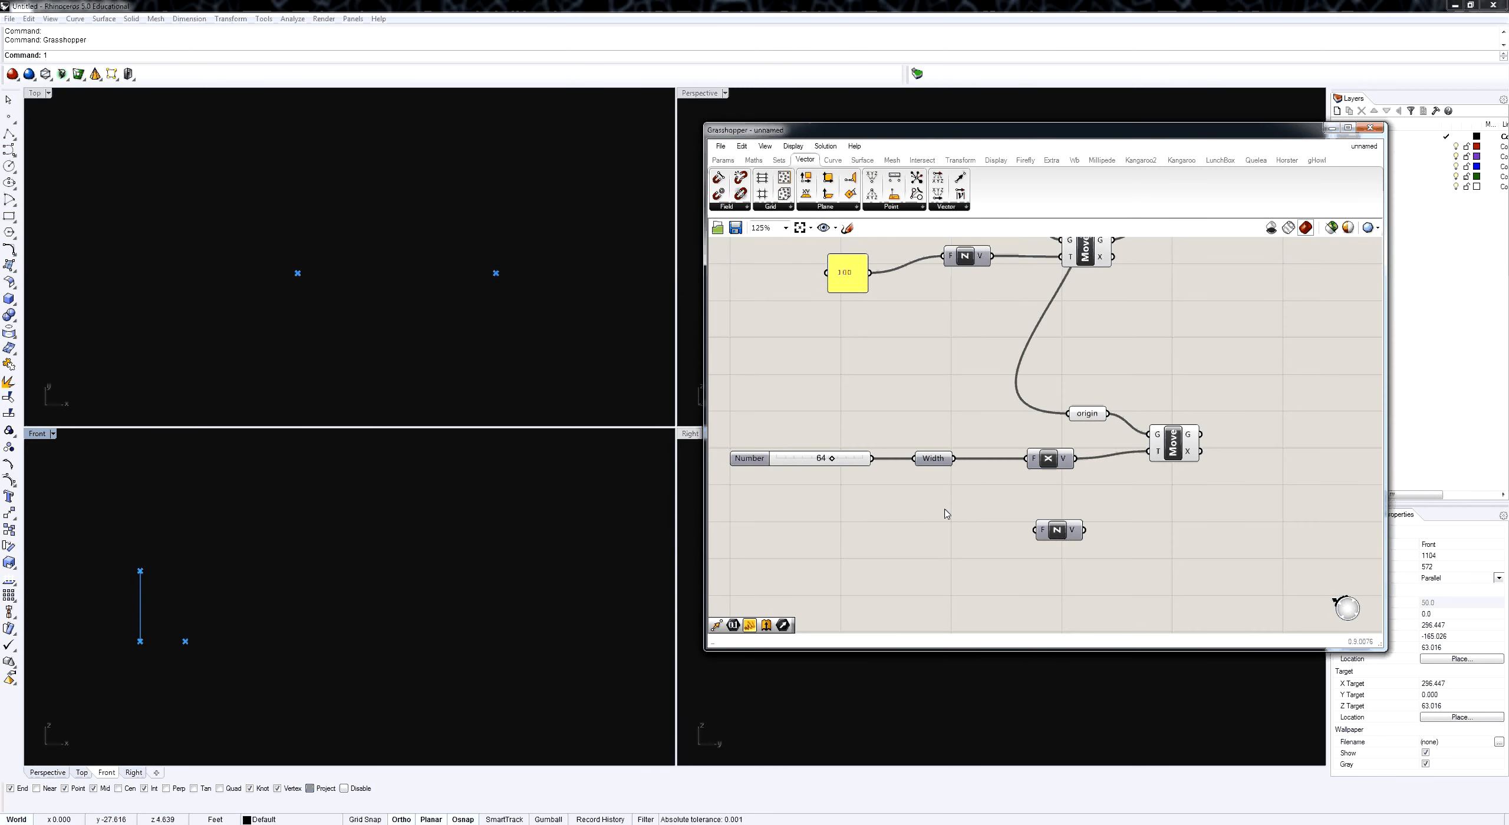
Duplicate the number slider with its Width parameter and place the copies below the originals, beside the new Unit Z component.
{"action": "left_click_drag", "start_coordinate": [945, 515], "coordinate": [825, 446]}
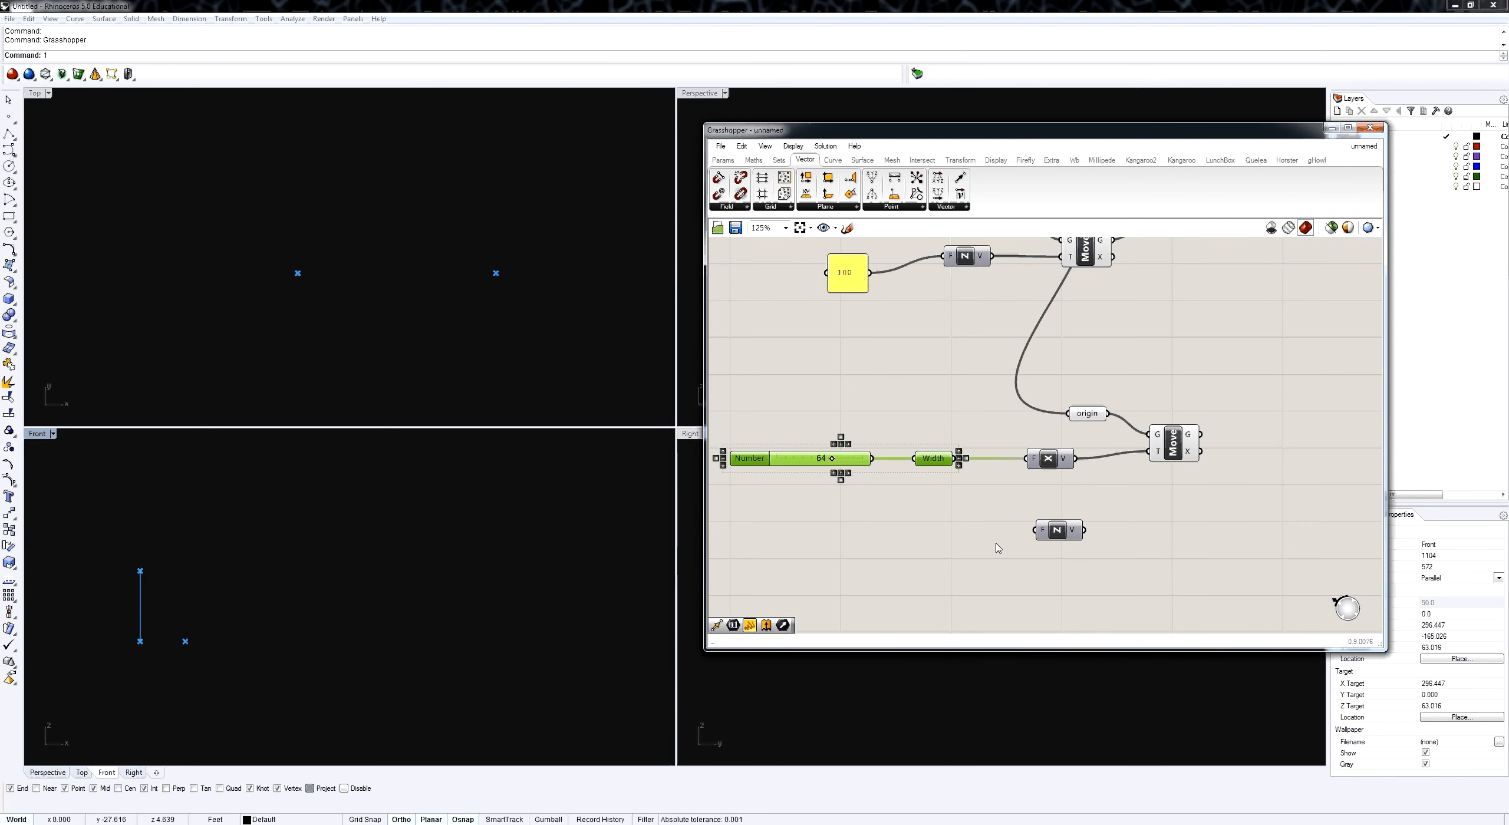
{"action": "key", "text": "ctrl+c"}
{"action": "key", "text": "ctrl+v"}
{"action": "left_click_drag", "start_coordinate": [940, 465], "coordinate": [940, 514]}
{"action": "left_click", "coordinate": [930, 549]}
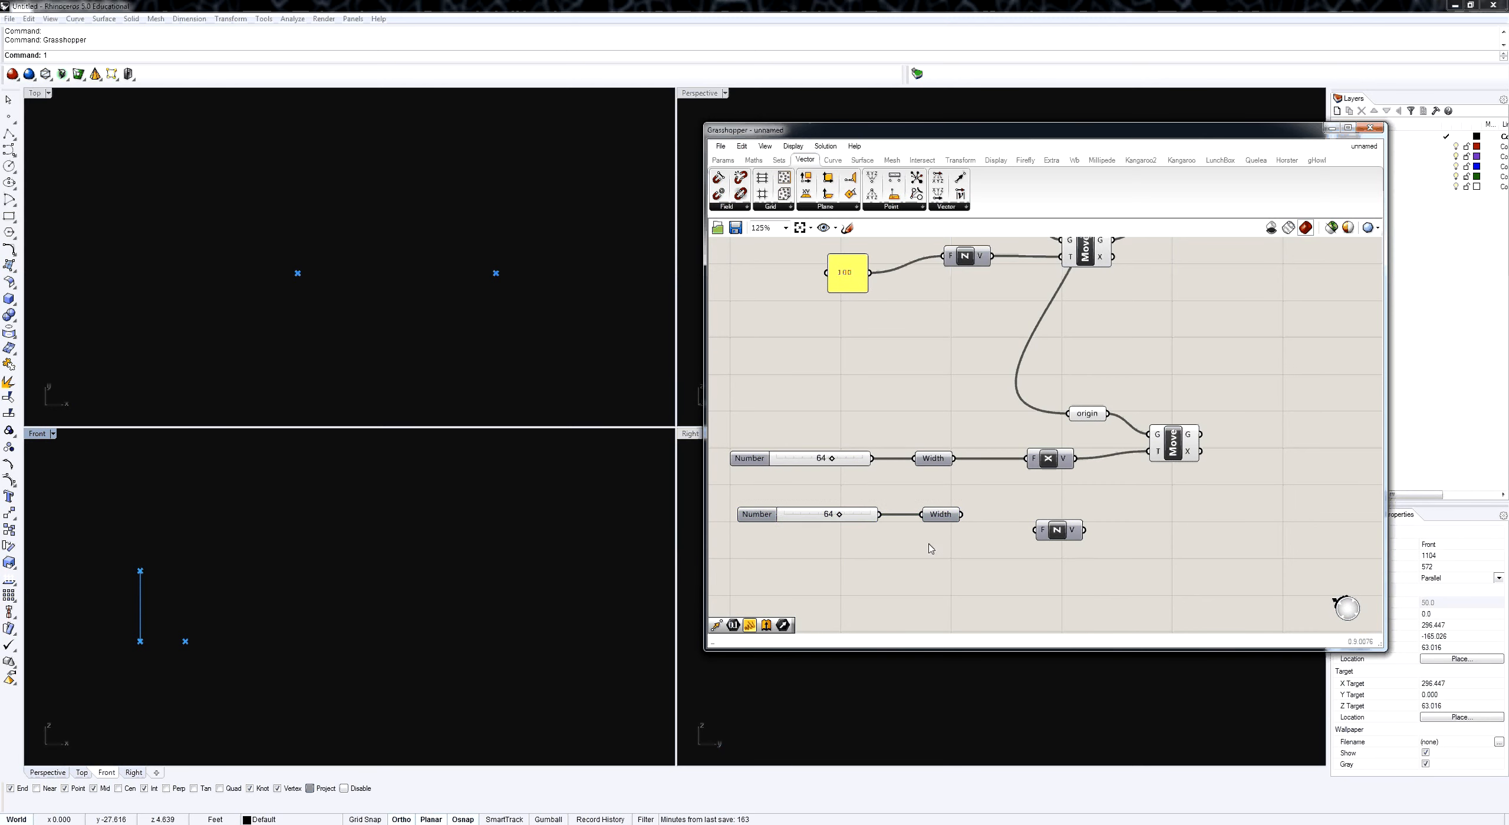
Rename the copied Width parameter as Height and connect it to the F input of the lower Unit Z component.
{"action": "right_click", "coordinate": [941, 515]}
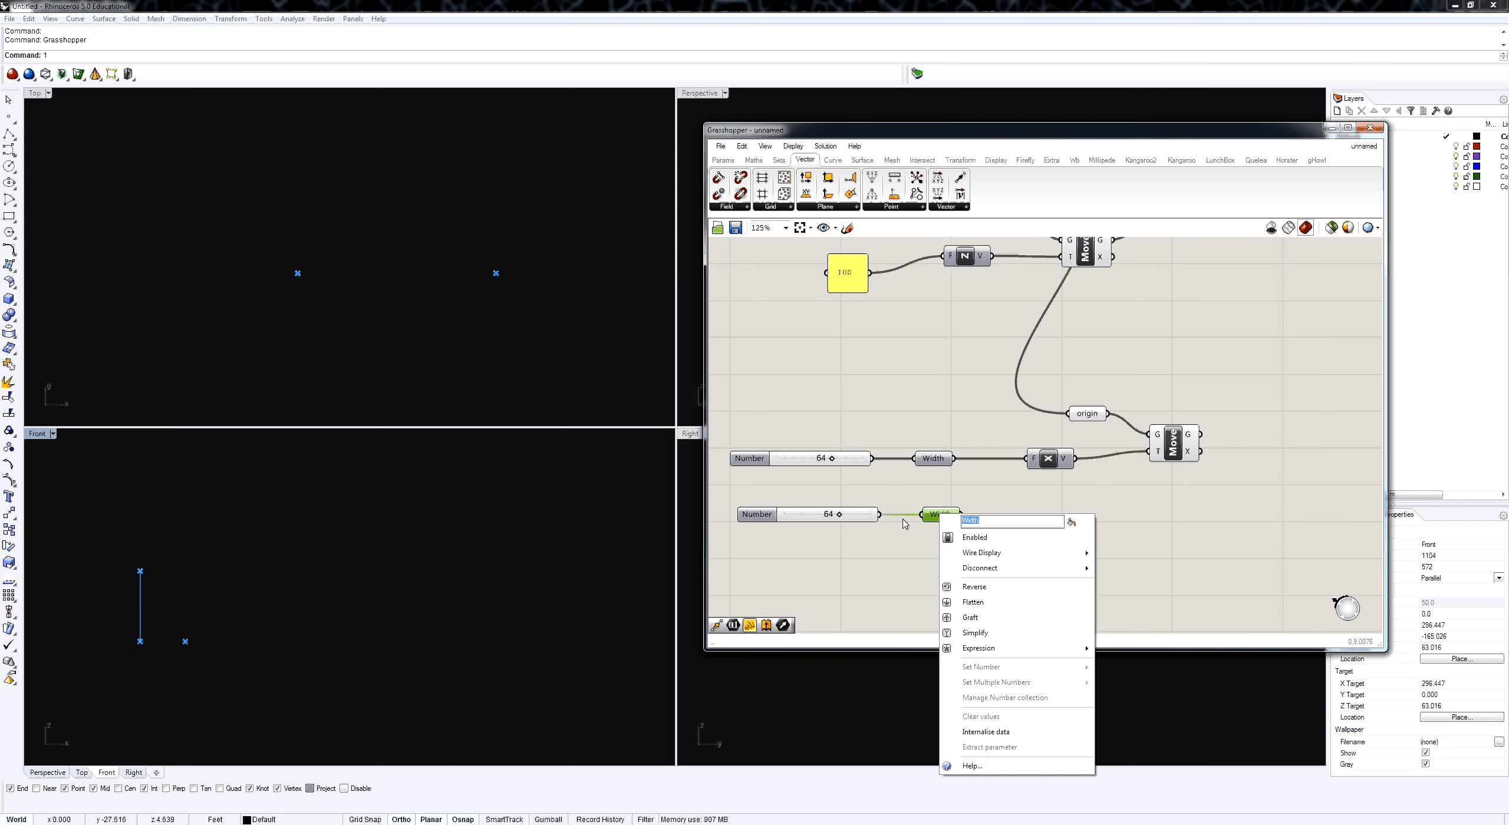
{"action": "type", "text": "Height"}
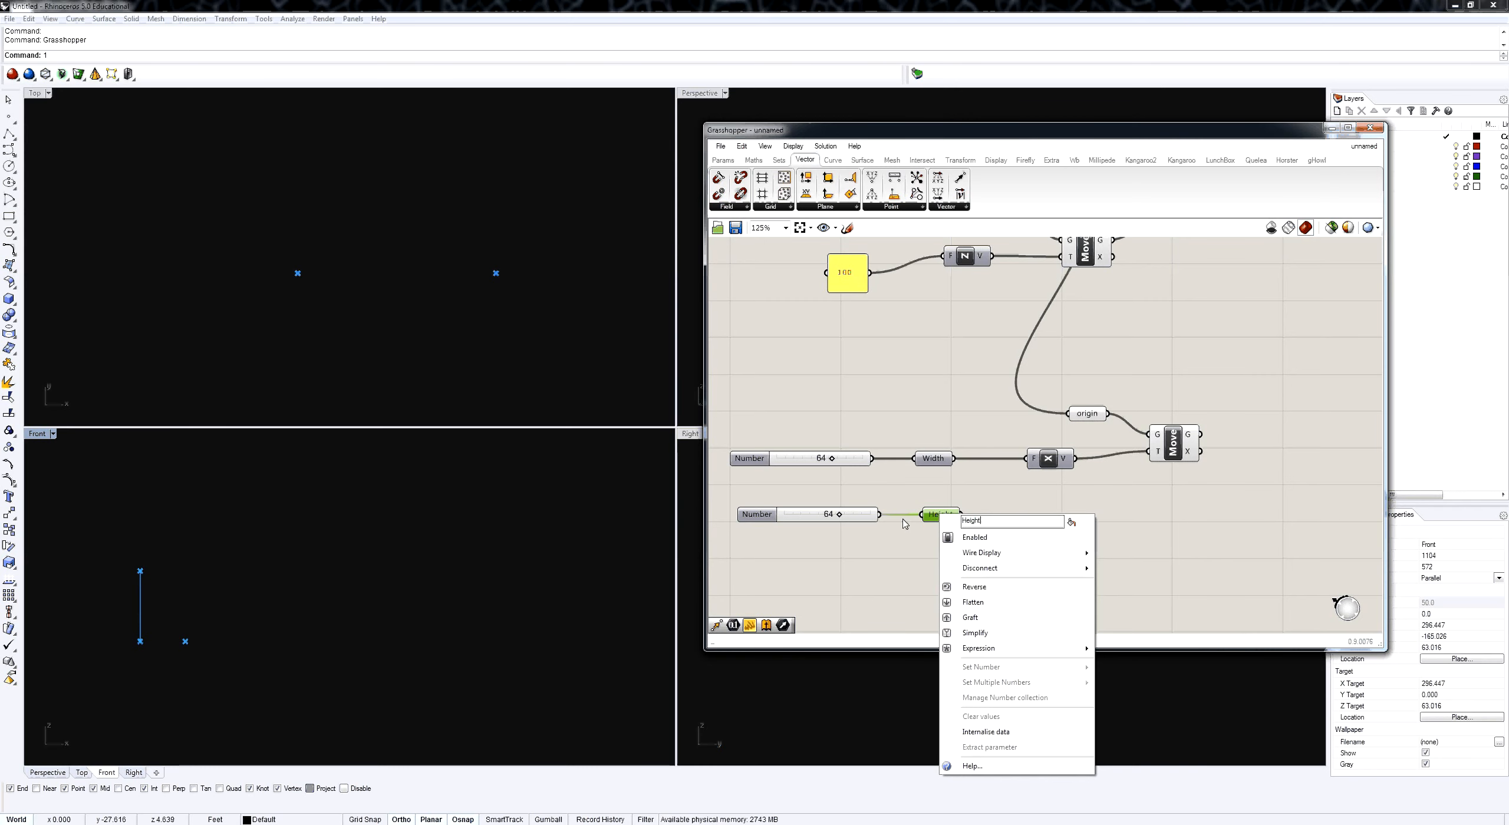
{"action": "key", "text": "Return"}
{"action": "left_click_drag", "start_coordinate": [961, 515], "coordinate": [1062, 518]}
{"action": "left_click", "coordinate": [1164, 458]}
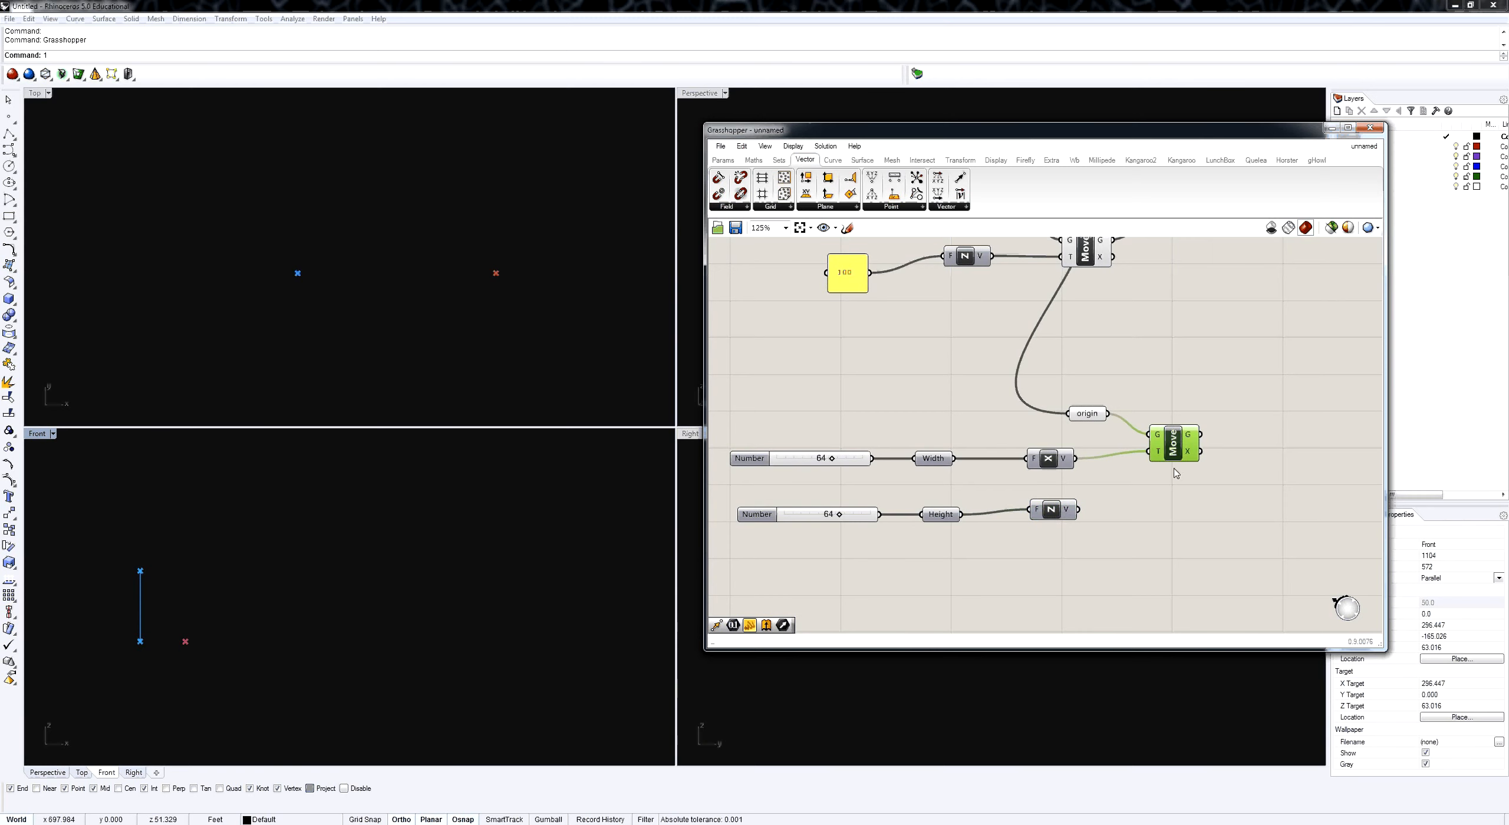
Duplicate the lower Move component, then feed its G input from the first Move's output and its T input from Unit Z.
{"action": "key", "text": "ctrl+c"}
{"action": "key", "text": "ctrl+shift+v"}
{"action": "left_click_drag", "start_coordinate": [1181, 457], "coordinate": [1222, 515]}
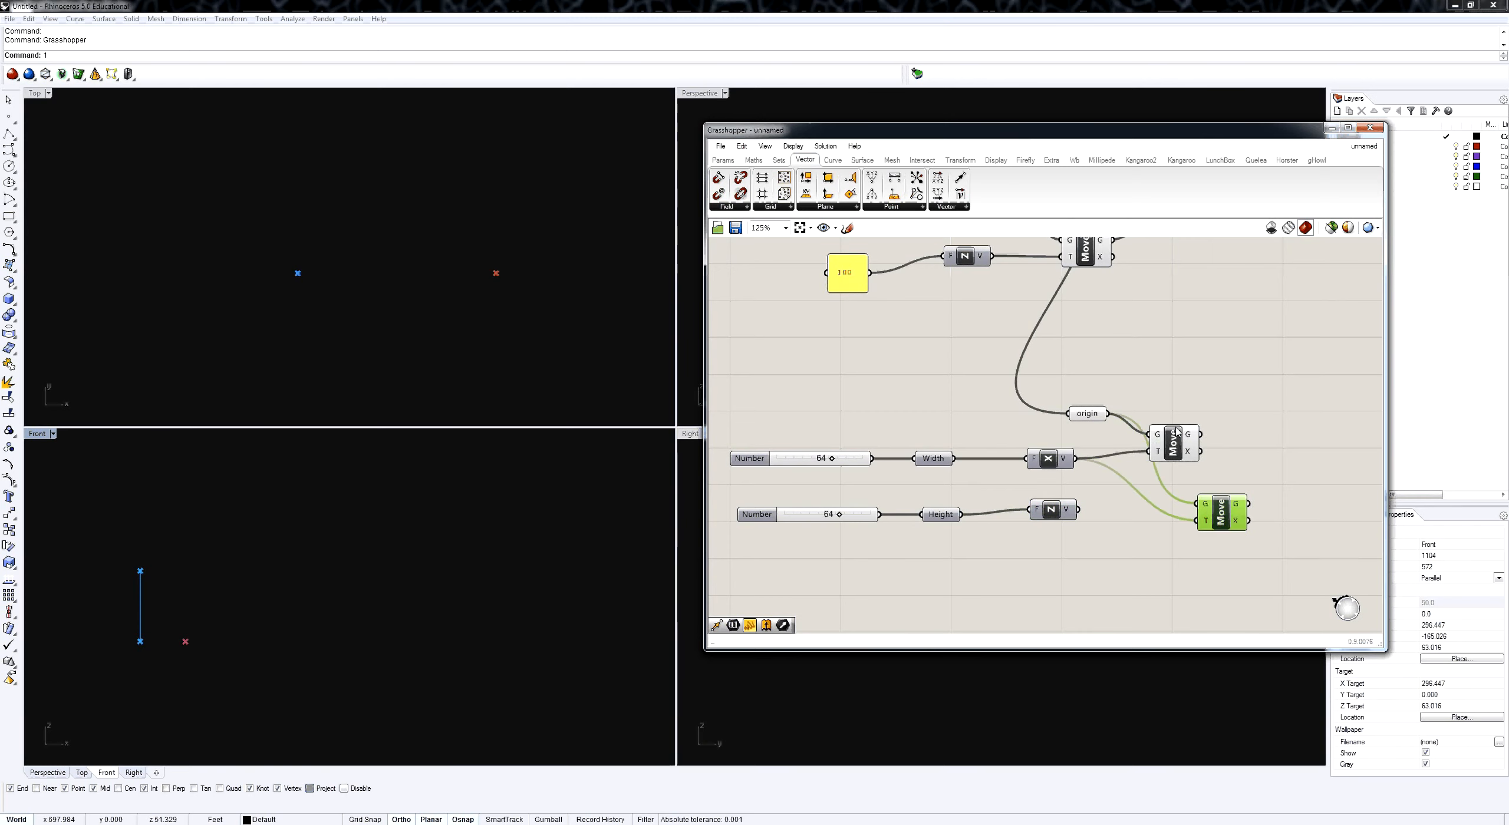
{"action": "left_click", "coordinate": [1176, 431]}
{"action": "left_click_drag", "start_coordinate": [1201, 434], "coordinate": [1196, 504]}
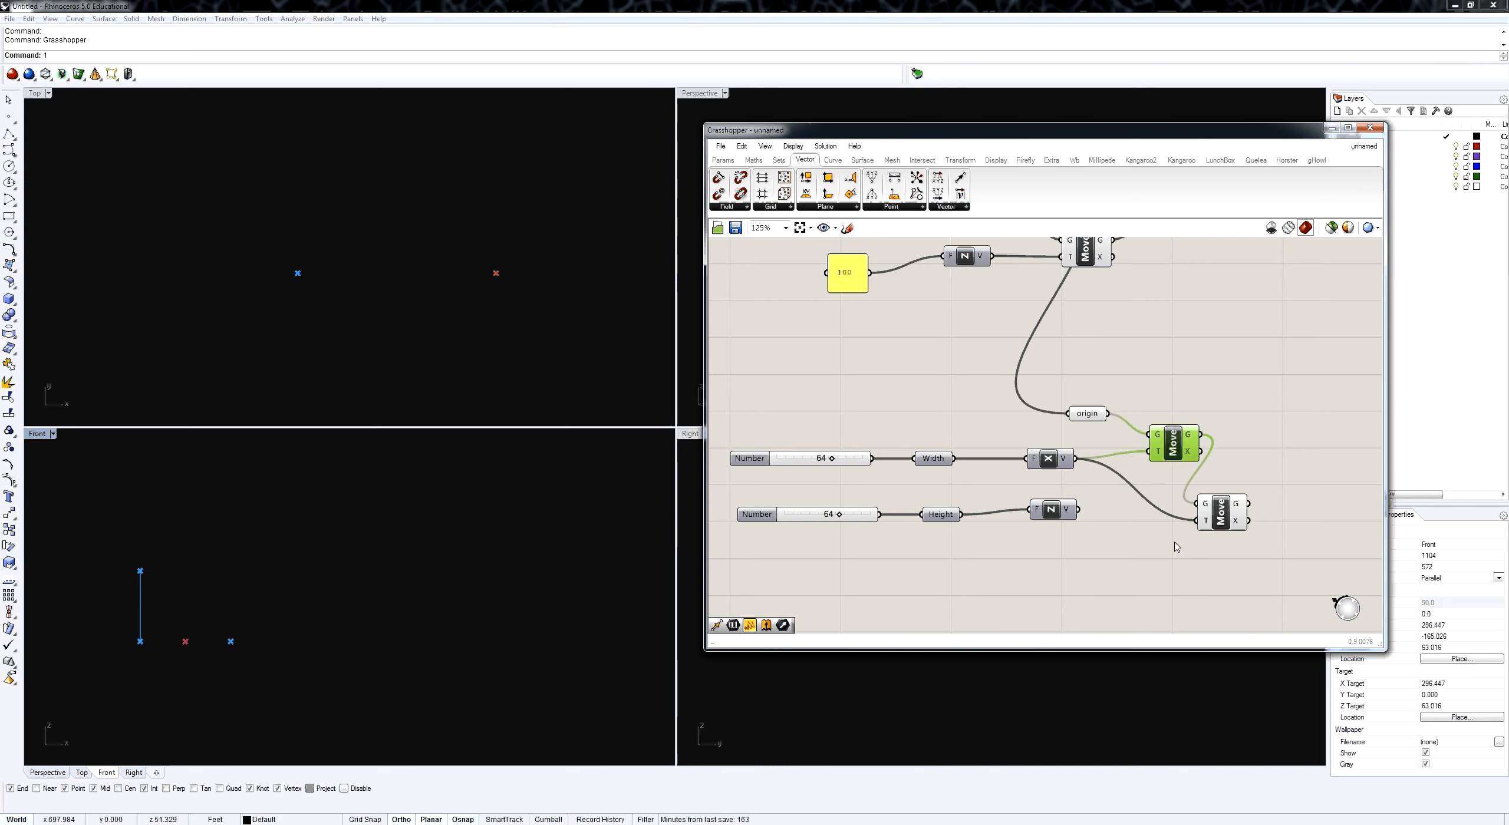
{"action": "left_click_drag", "start_coordinate": [1078, 510], "coordinate": [1196, 520]}
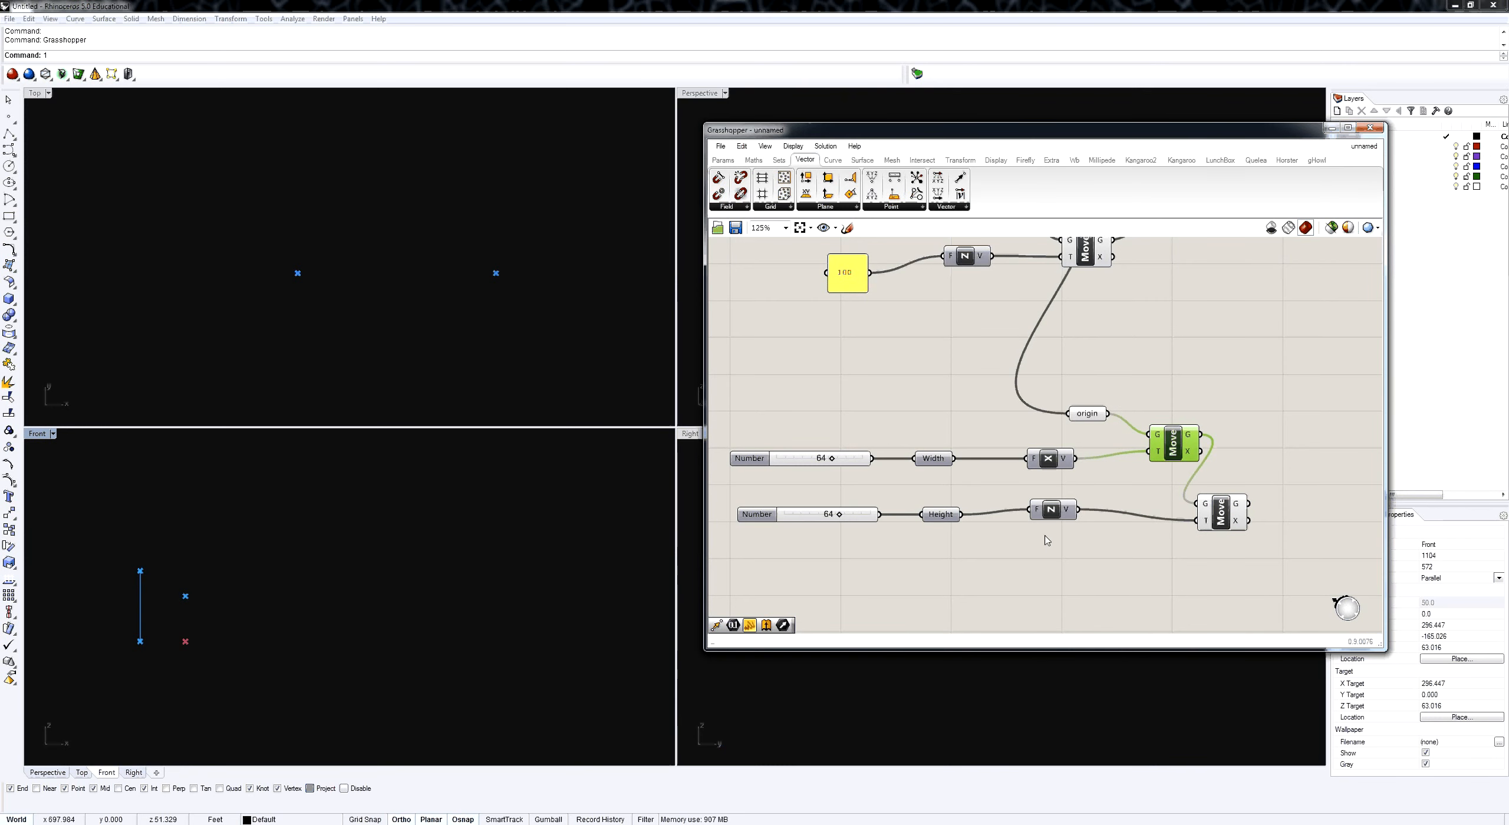
Set the Height slider to 34 and the Width slider to 35.
{"action": "left_click_drag", "start_coordinate": [840, 515], "coordinate": [812, 530]}
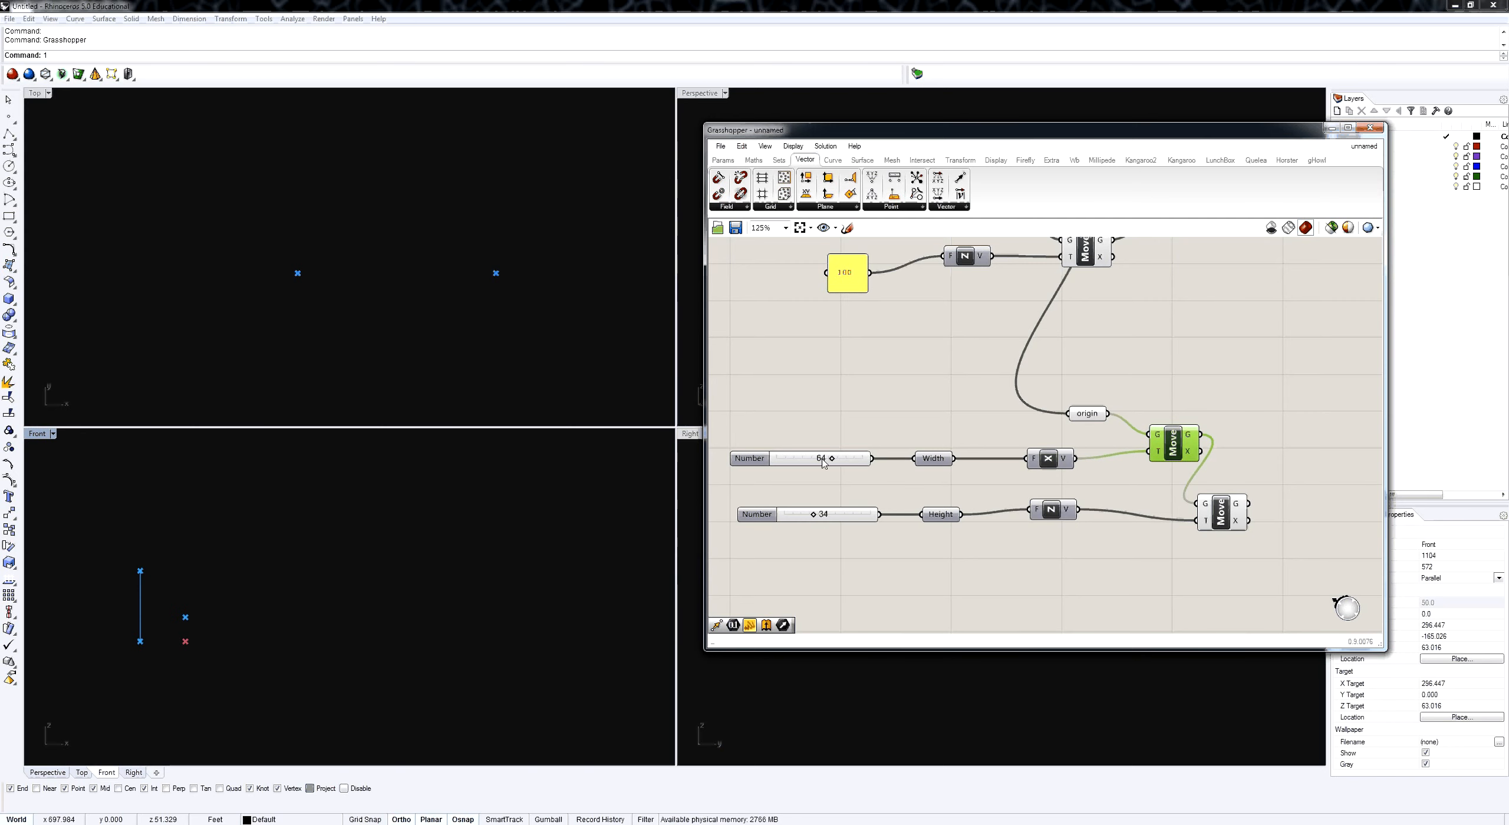
{"action": "left_click_drag", "start_coordinate": [824, 464], "coordinate": [803, 466]}
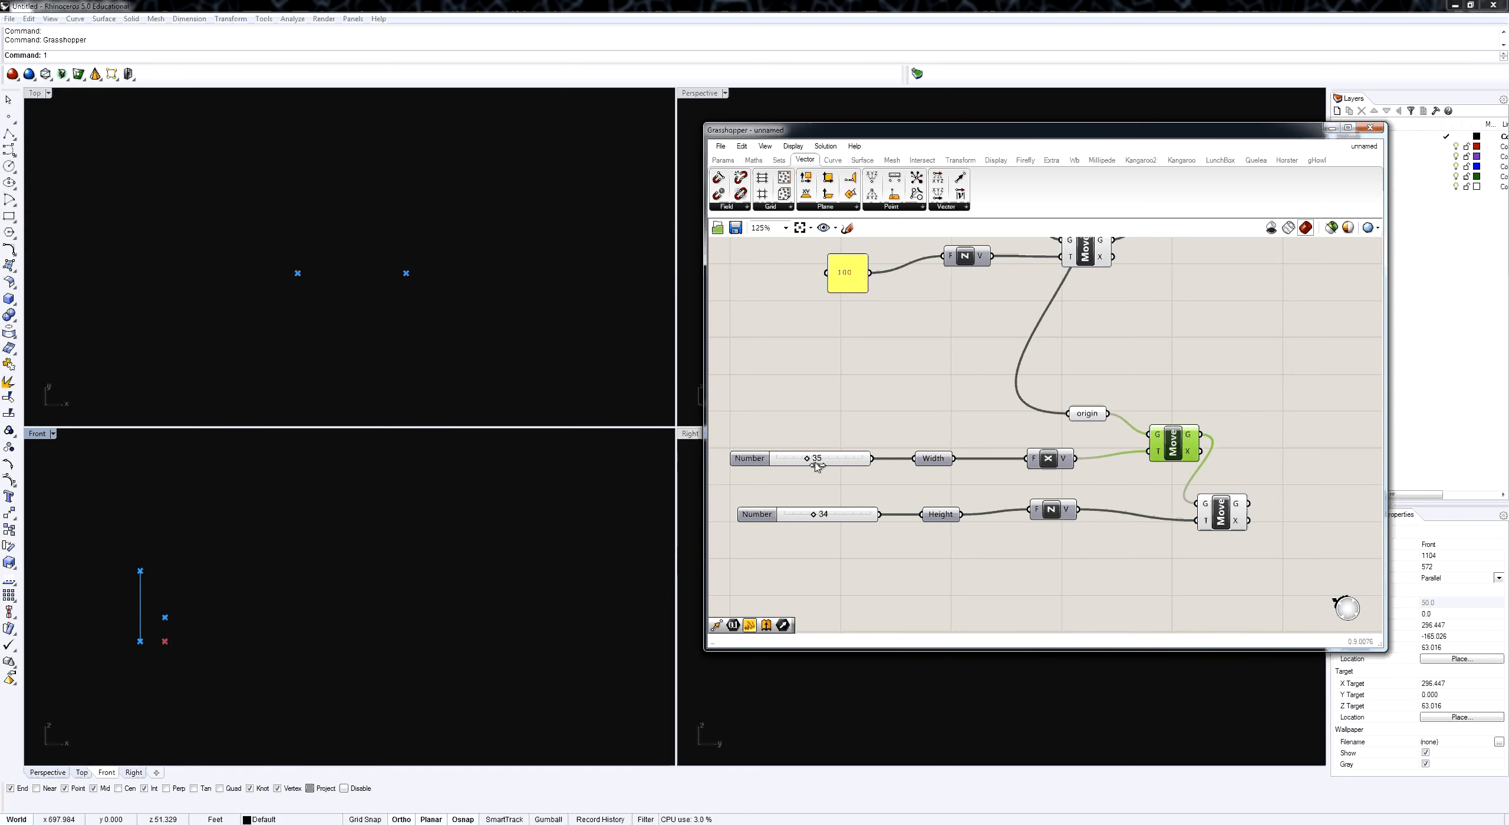
Add a Point parameter after the second Move component, connect it to the Move's G output, and rename it New Point.
{"action": "left_click", "coordinate": [723, 159]}
{"action": "left_click_drag", "start_coordinate": [718, 177], "coordinate": [1311, 503]}
{"action": "left_click_drag", "start_coordinate": [1248, 503], "coordinate": [1287, 504]}
{"action": "right_click", "coordinate": [1310, 504]}
{"action": "type", "text": "New Point"}
Set the Width slider to 38 and the Height slider to 0.
{"action": "left_click_drag", "start_coordinate": [827, 441], "coordinate": [835, 443]}
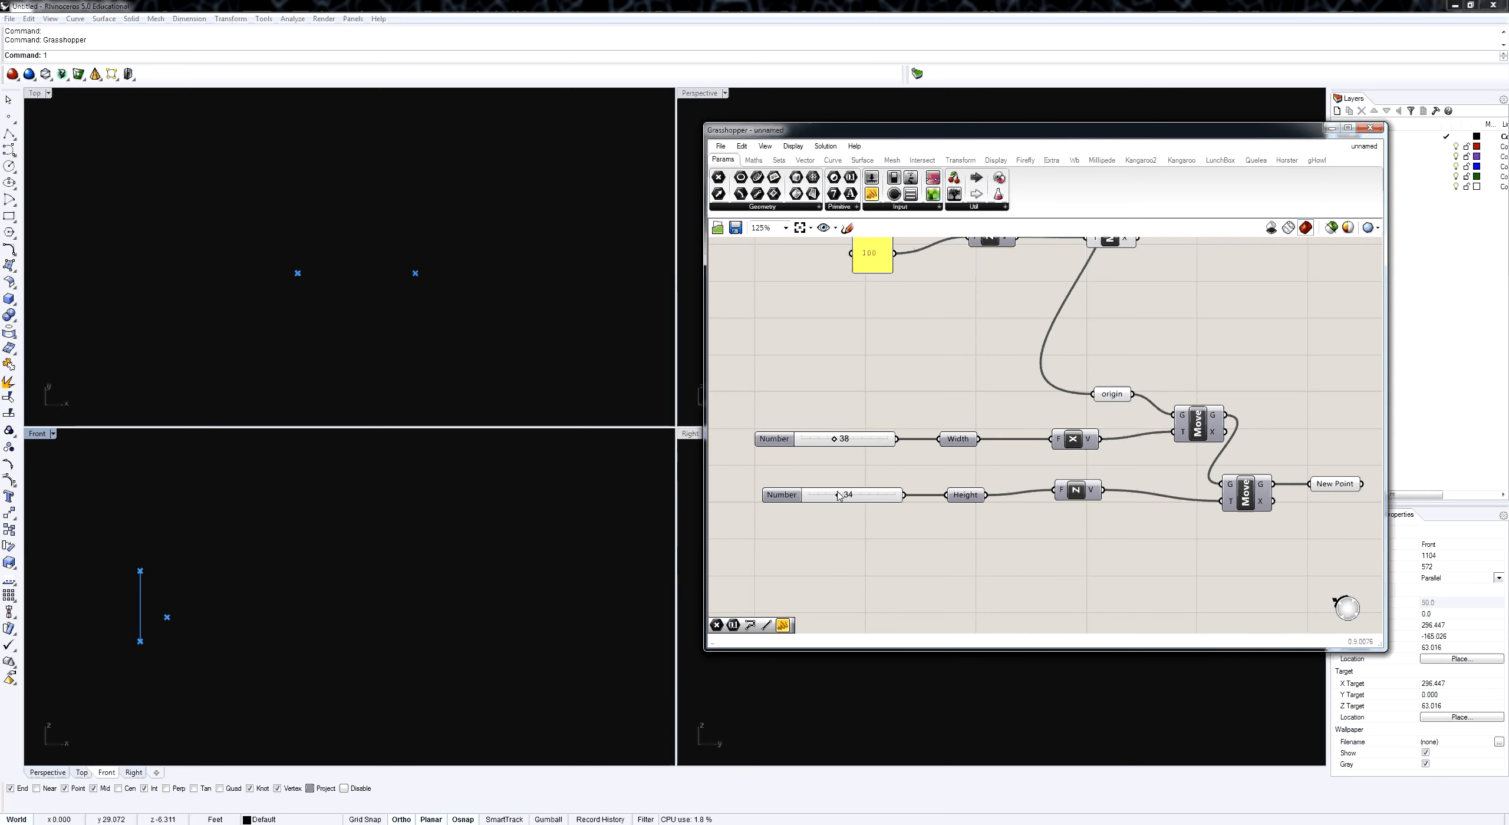
{"action": "left_click_drag", "start_coordinate": [838, 496], "coordinate": [773, 503]}
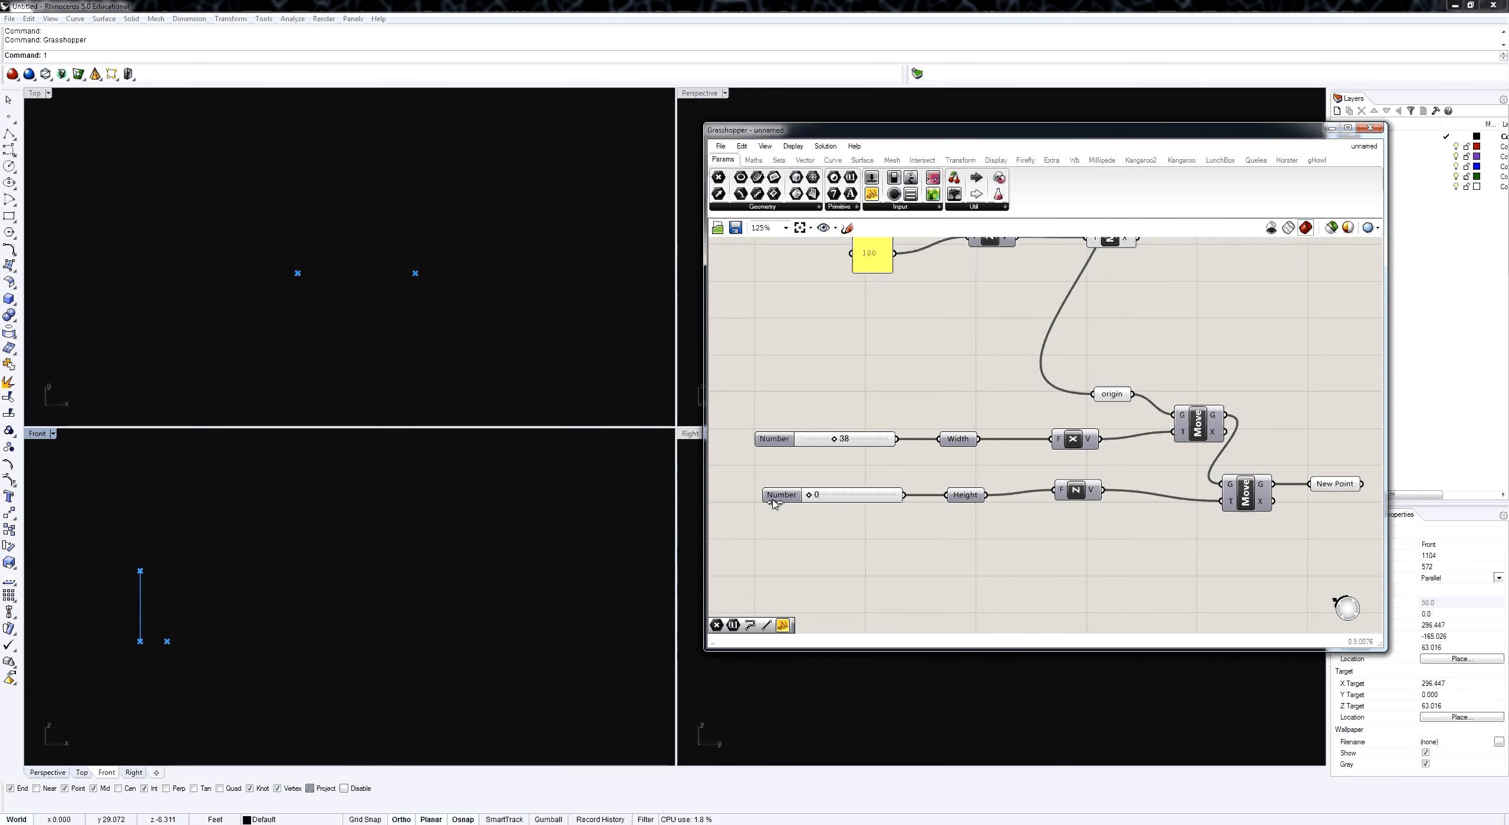
Group the lower origin parameter, both sliders, Width, Height, the unit vectors, both Move components and New Point together.
{"action": "scroll", "coordinate": [851, 542], "scroll_direction": "down", "scroll_amount": 1}
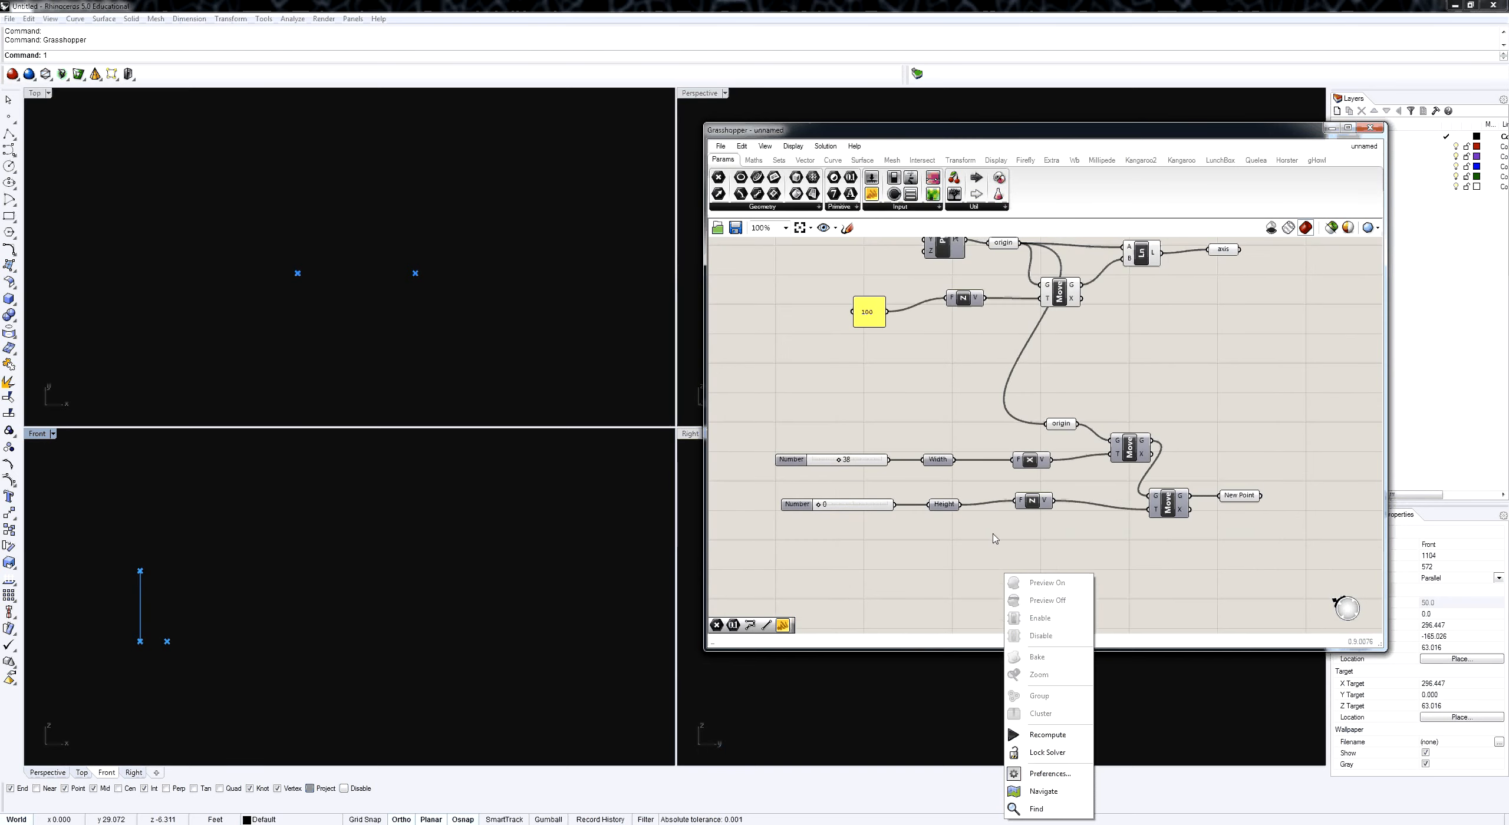
{"action": "left_click_drag", "start_coordinate": [1288, 559], "coordinate": [754, 393]}
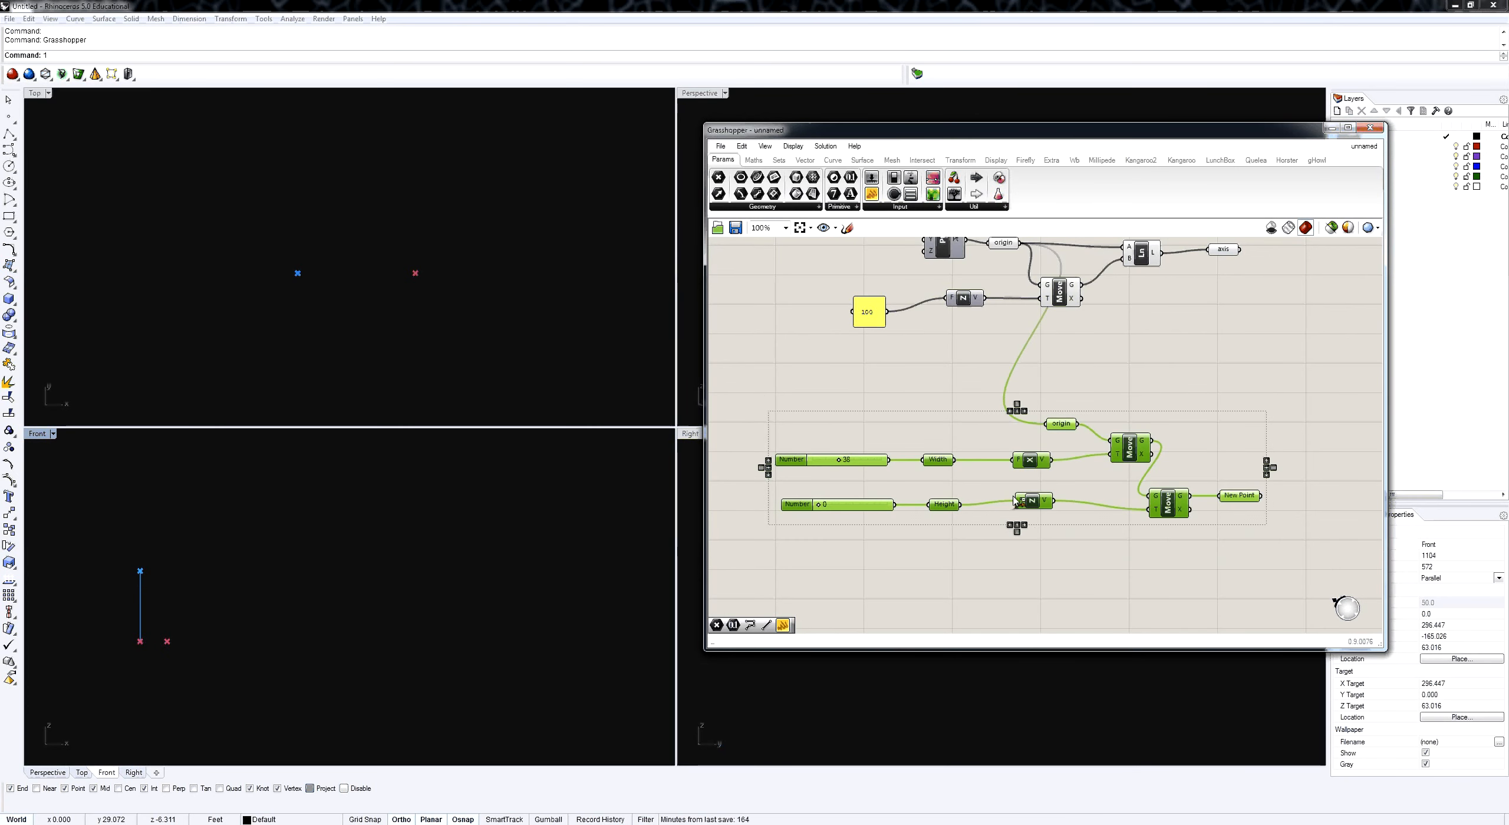
{"action": "key", "text": "ctrl+g"}
{"action": "left_click", "coordinate": [1290, 576]}
Duplicate the grouped New Point components and place the copy directly below the original group.
{"action": "left_click_drag", "start_coordinate": [1289, 571], "coordinate": [761, 402]}
{"action": "right_click_drag", "start_coordinate": [941, 559], "coordinate": [964, 484]}
{"action": "scroll", "coordinate": [964, 484], "scroll_direction": "down", "scroll_amount": 1}
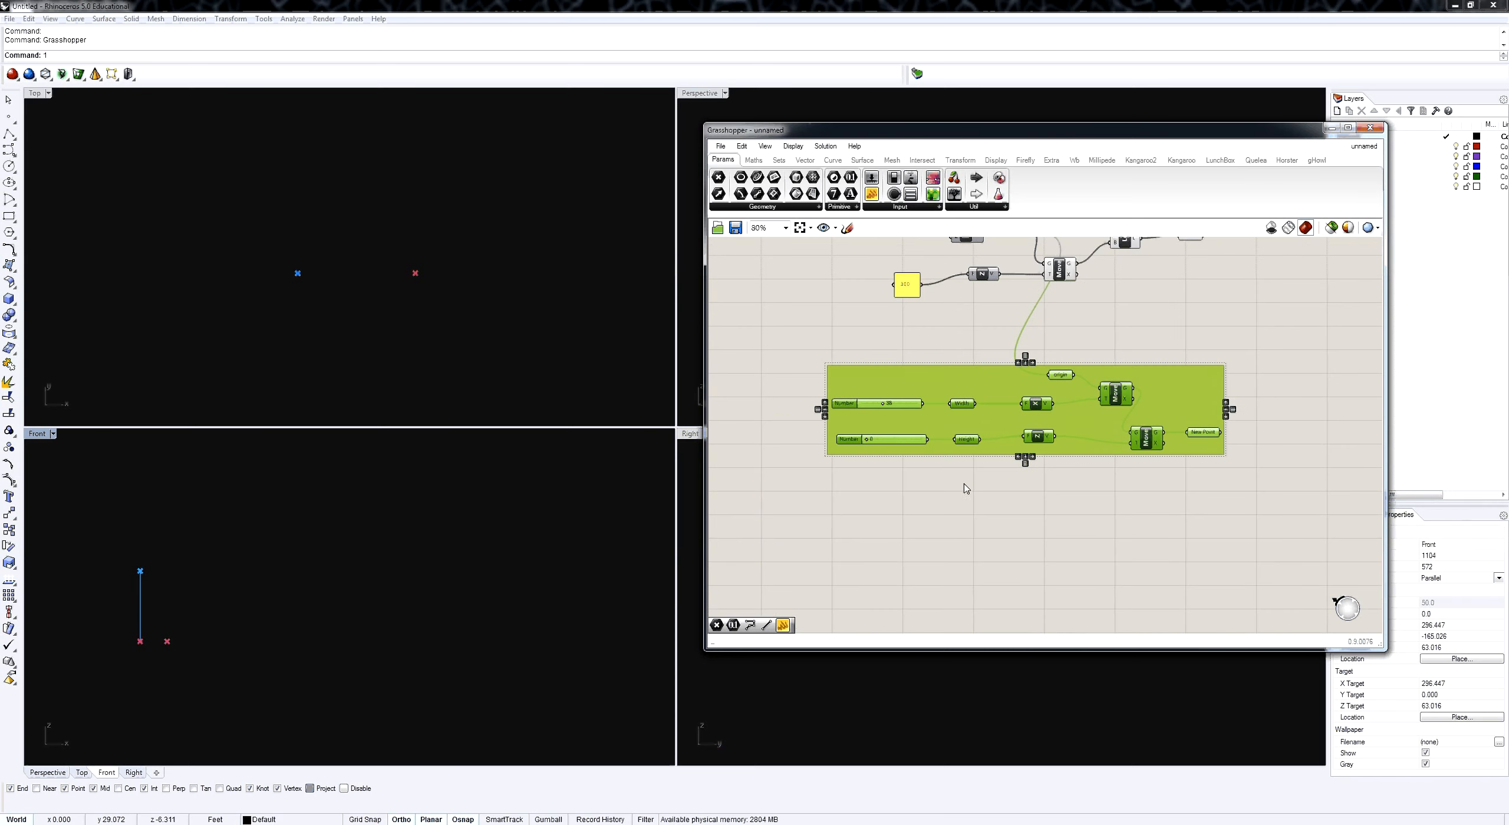
{"action": "key", "text": "ctrl+c"}
{"action": "key", "text": "ctrl+v"}
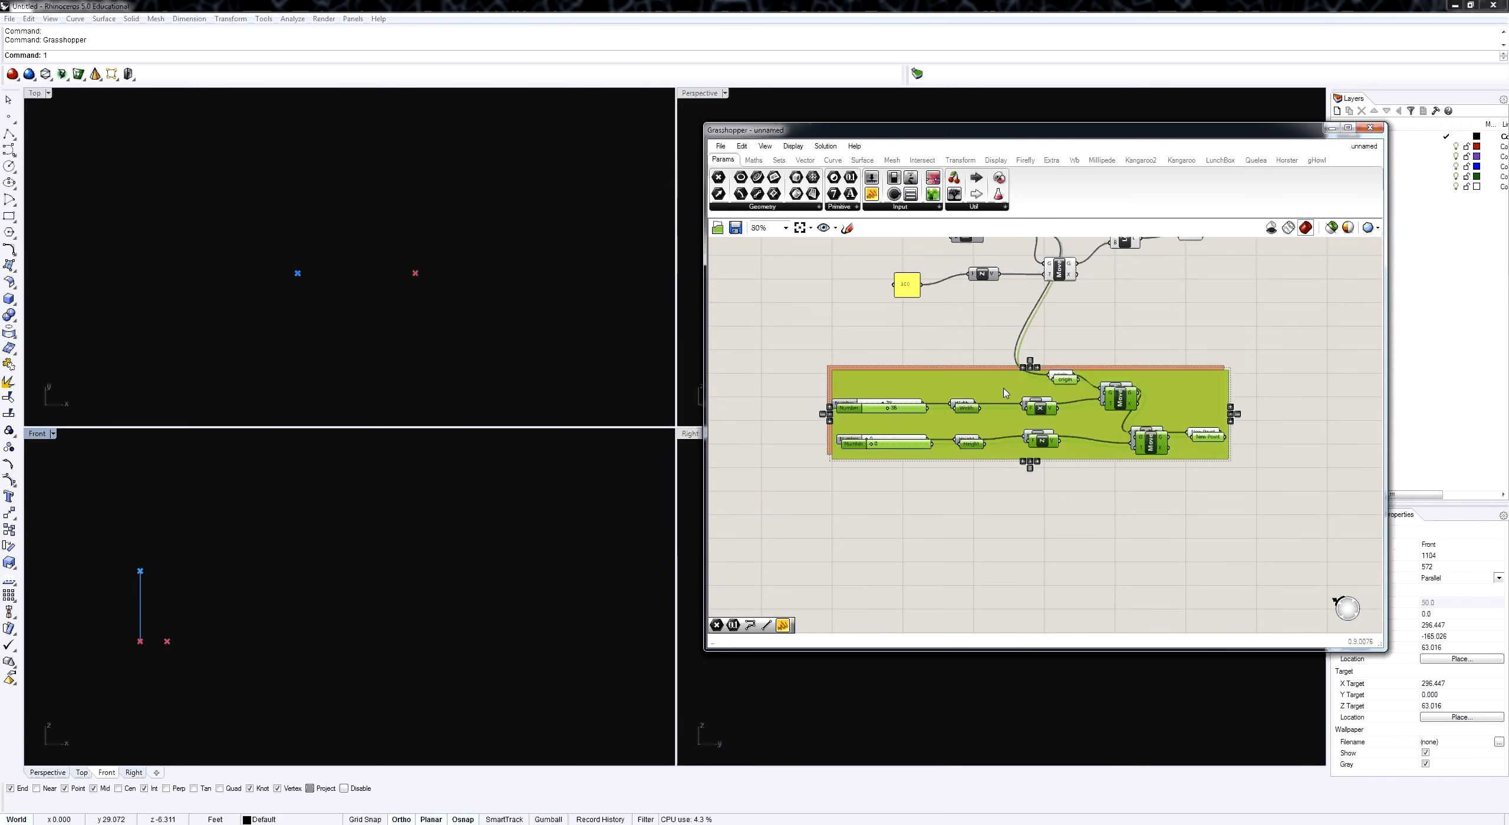
{"action": "left_click_drag", "start_coordinate": [1005, 393], "coordinate": [998, 537]}
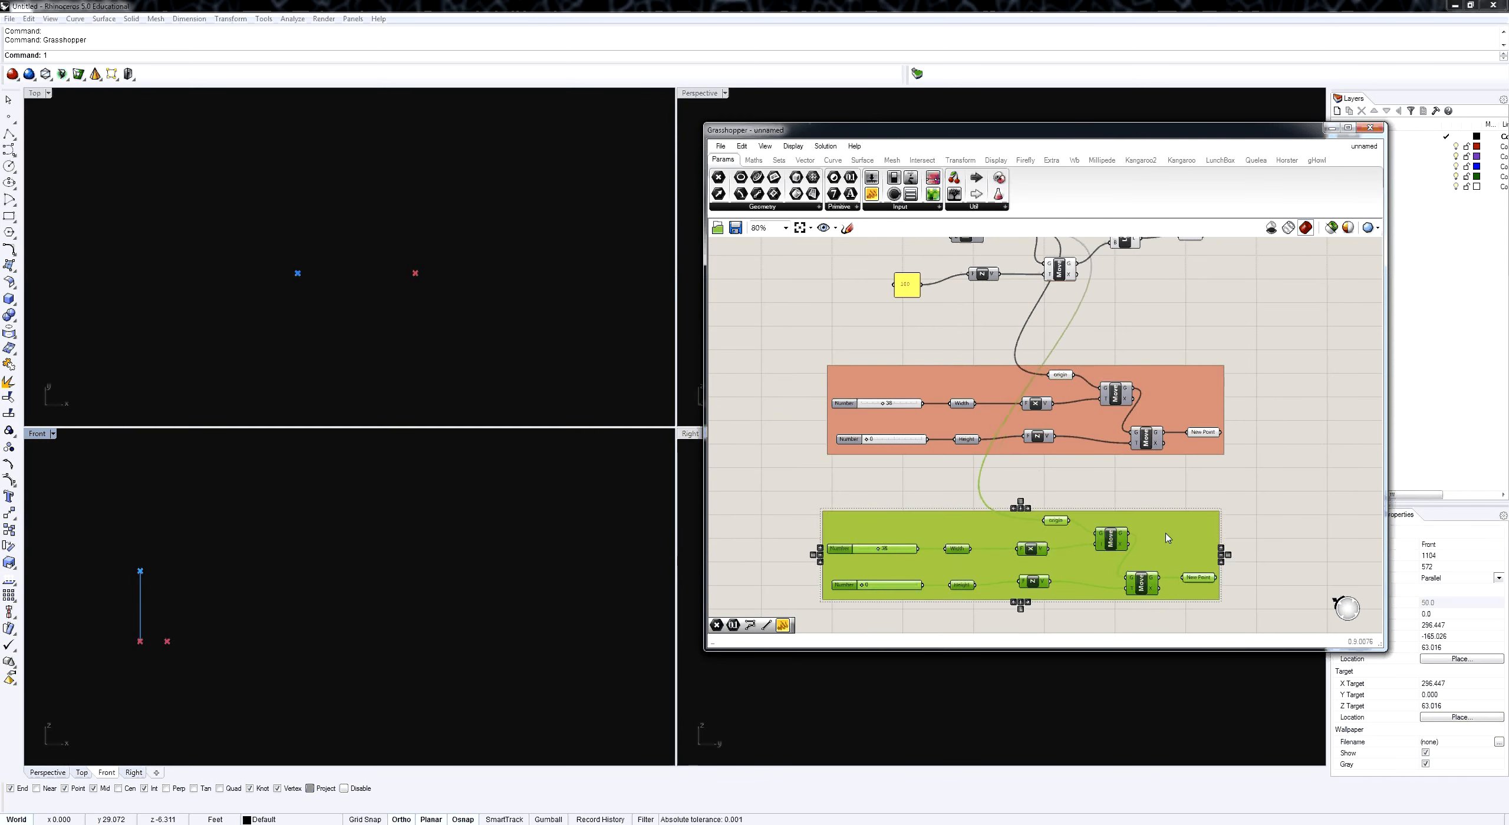
{"action": "left_click", "coordinate": [1229, 531]}
Set the second group's Width slider to 62 and its Height slider to 53.
{"action": "right_click_drag", "start_coordinate": [1079, 506], "coordinate": [1091, 423]}
{"action": "scroll", "coordinate": [1091, 423], "scroll_direction": "up", "scroll_amount": 1}
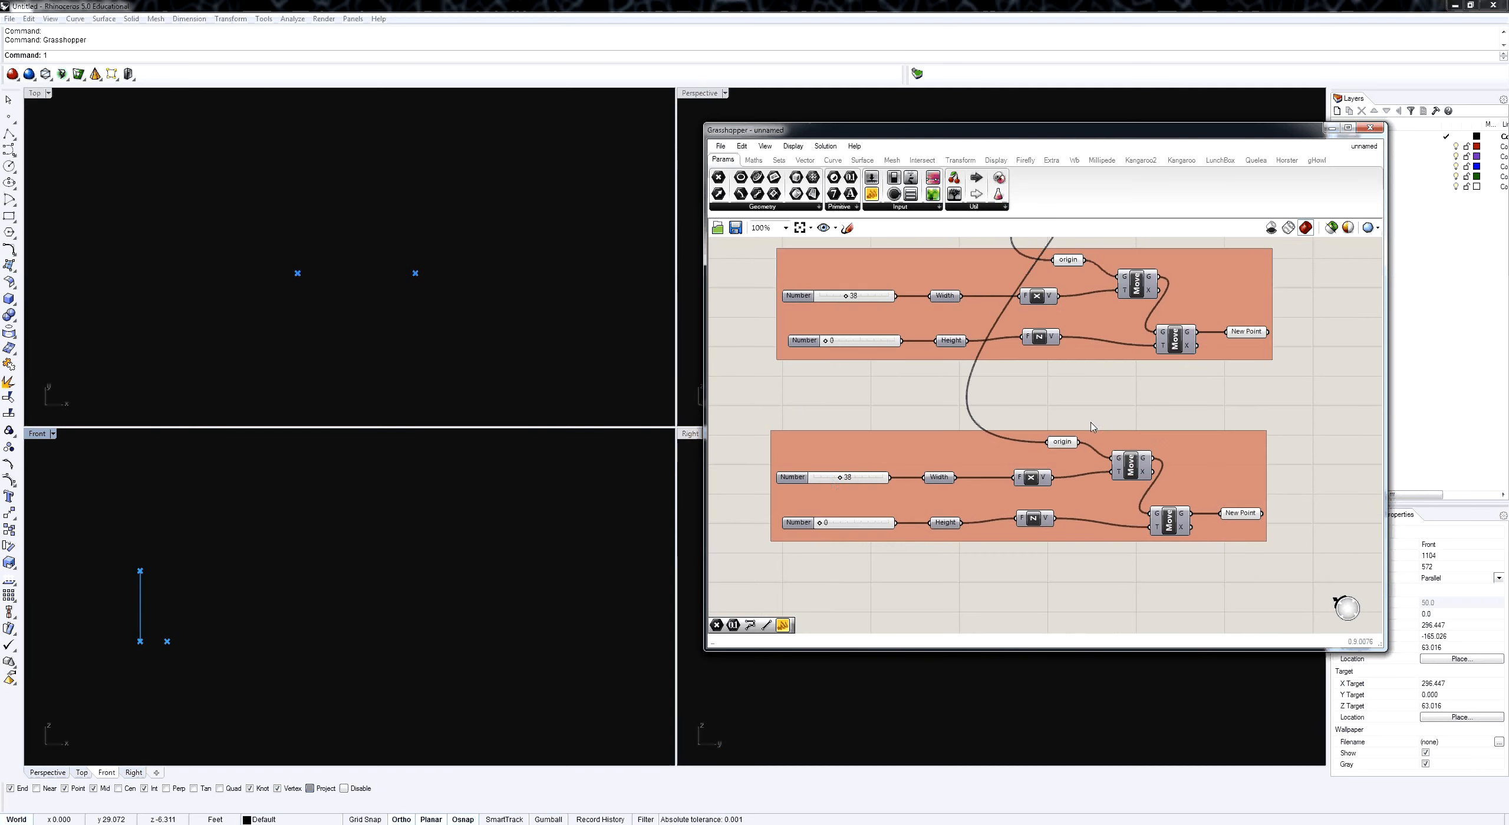
{"action": "left_click_drag", "start_coordinate": [839, 478], "coordinate": [861, 479]}
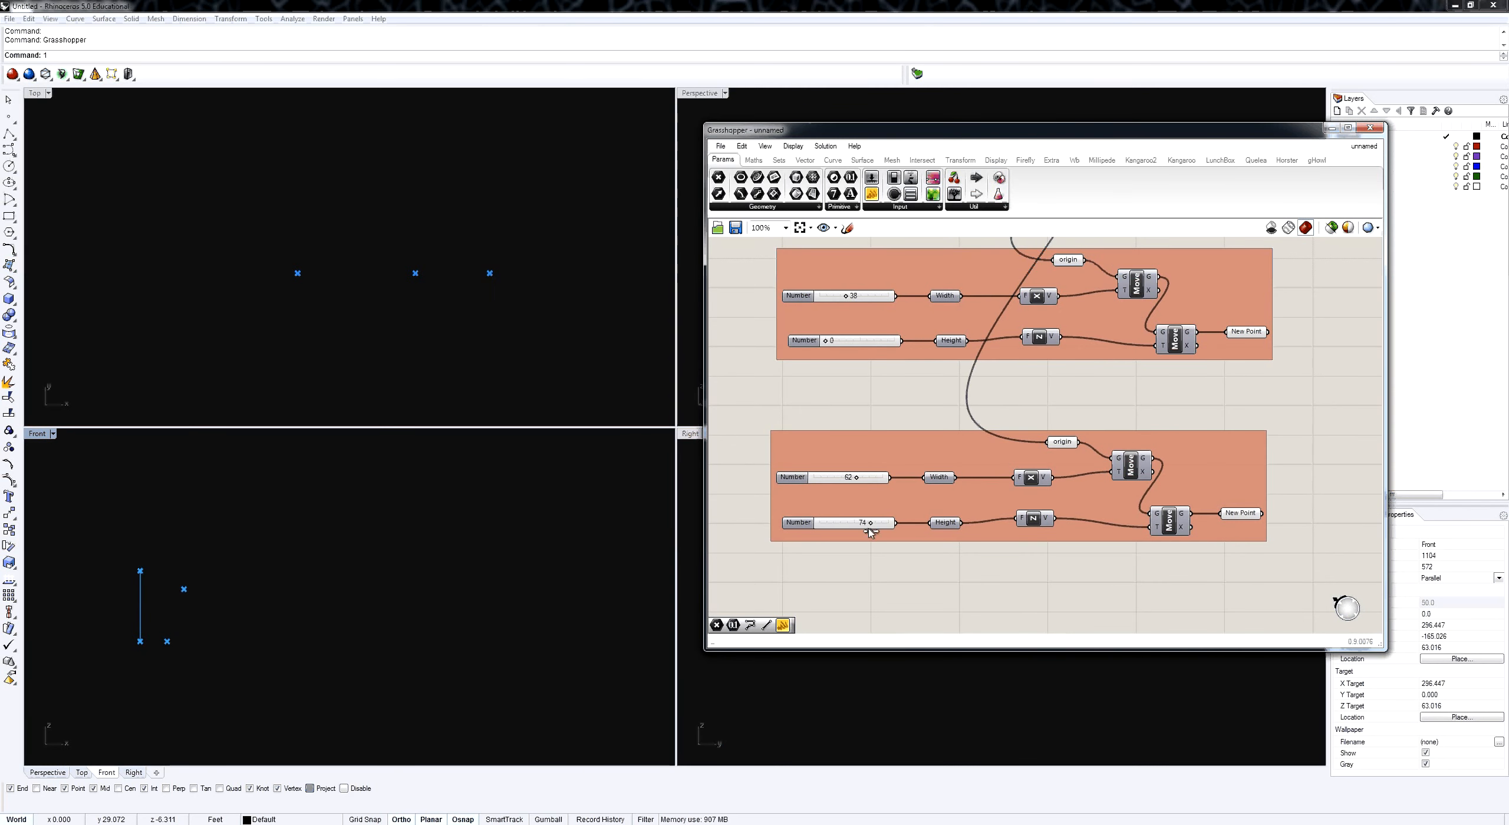
{"action": "left_click_drag", "start_coordinate": [824, 526], "coordinate": [854, 524]}
Duplicate the second group with its components and place the copy below it as a third group.
{"action": "right_click_drag", "start_coordinate": [1018, 583], "coordinate": [1015, 502]}
{"action": "scroll", "coordinate": [1015, 502], "scroll_direction": "down", "scroll_amount": 2}
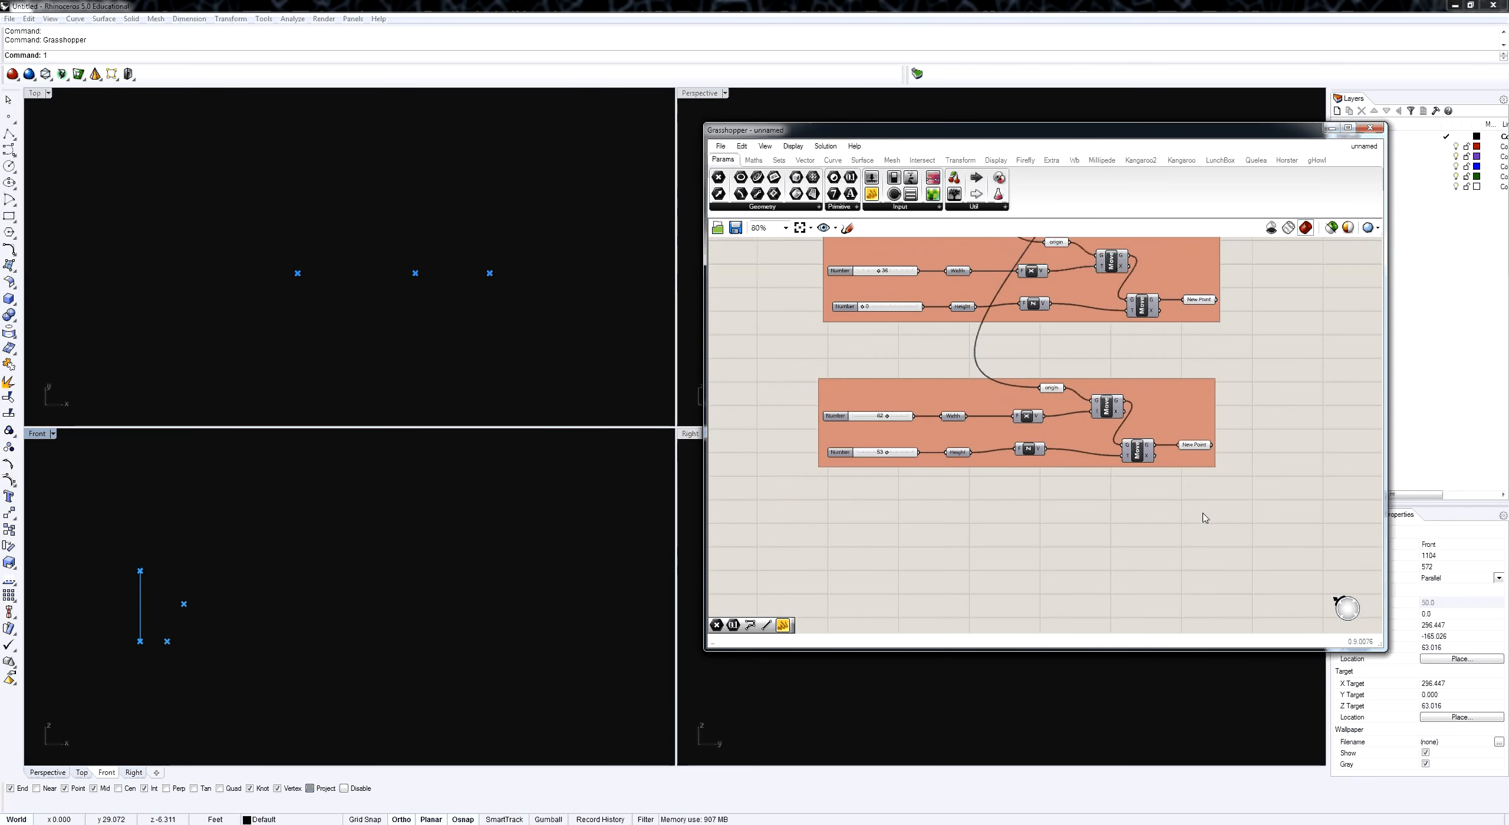
{"action": "left_click_drag", "start_coordinate": [1238, 514], "coordinate": [993, 597]}
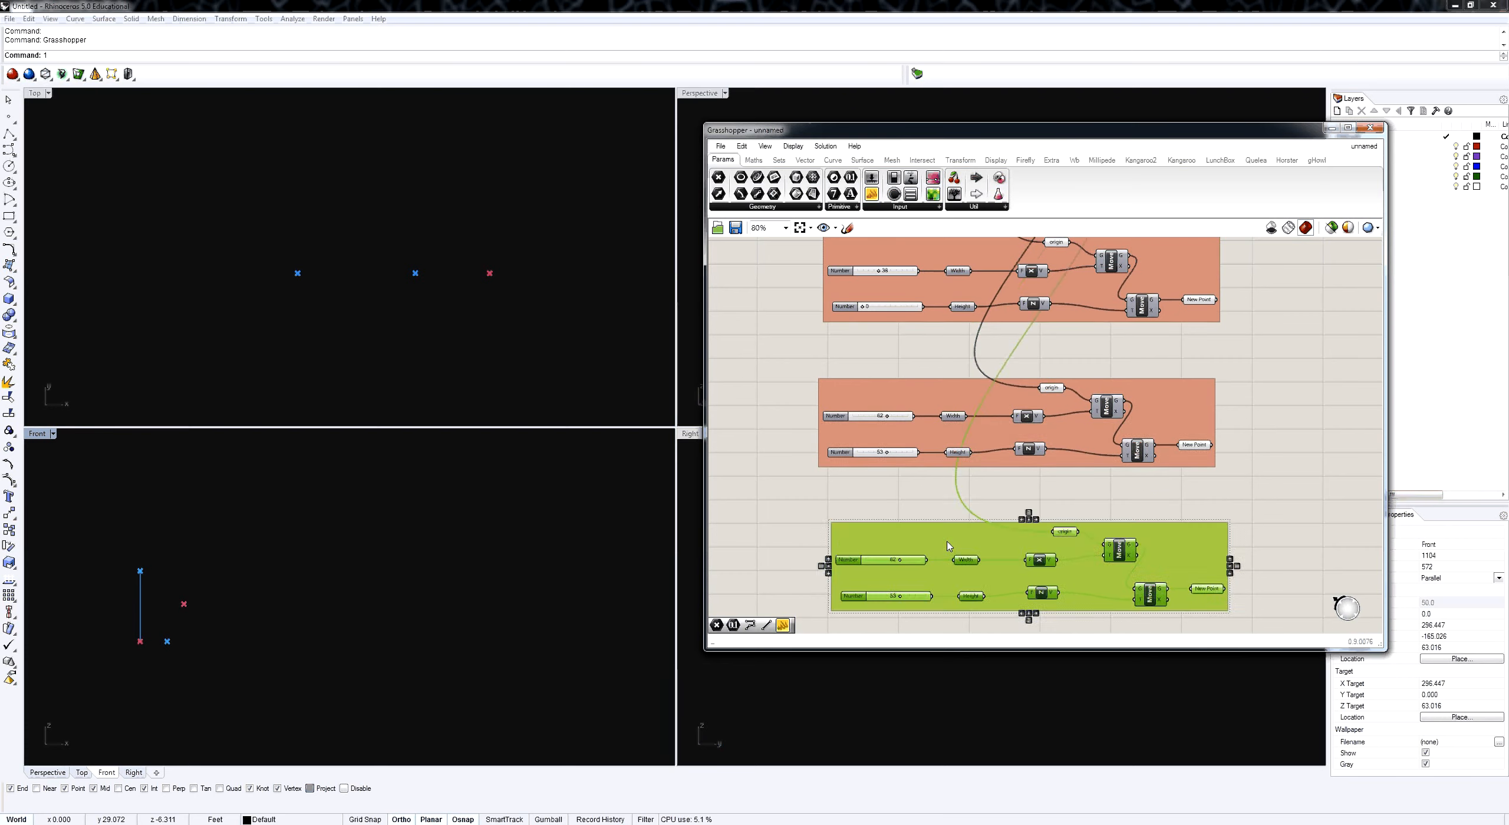
{"action": "left_click", "coordinate": [907, 532]}
Set the third group's Width slider to 30 and its Height slider to 87.
{"action": "scroll", "coordinate": [892, 602], "scroll_direction": "up", "scroll_amount": 5}
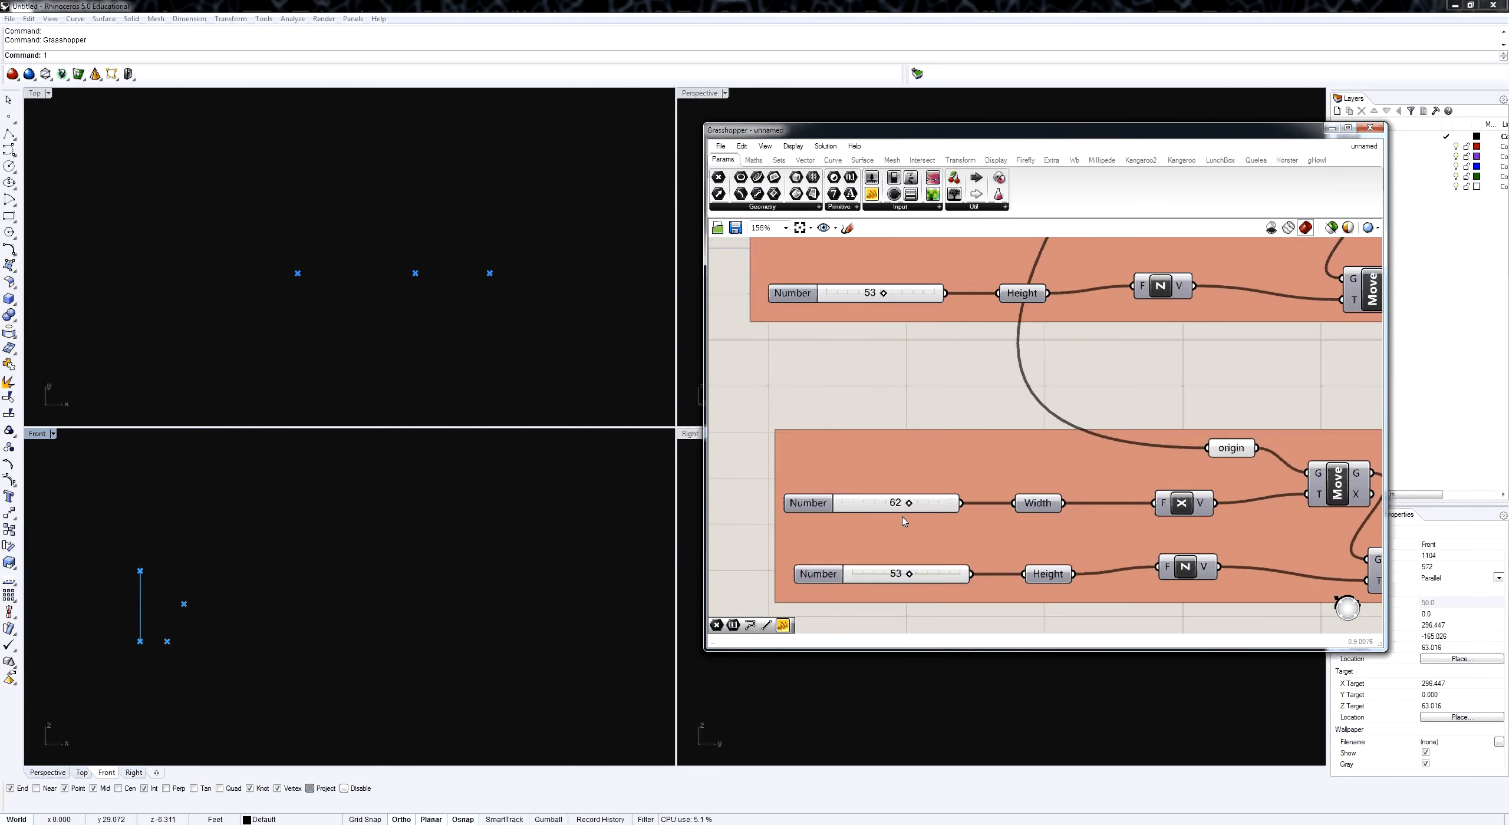
{"action": "left_click_drag", "start_coordinate": [913, 501], "coordinate": [861, 508]}
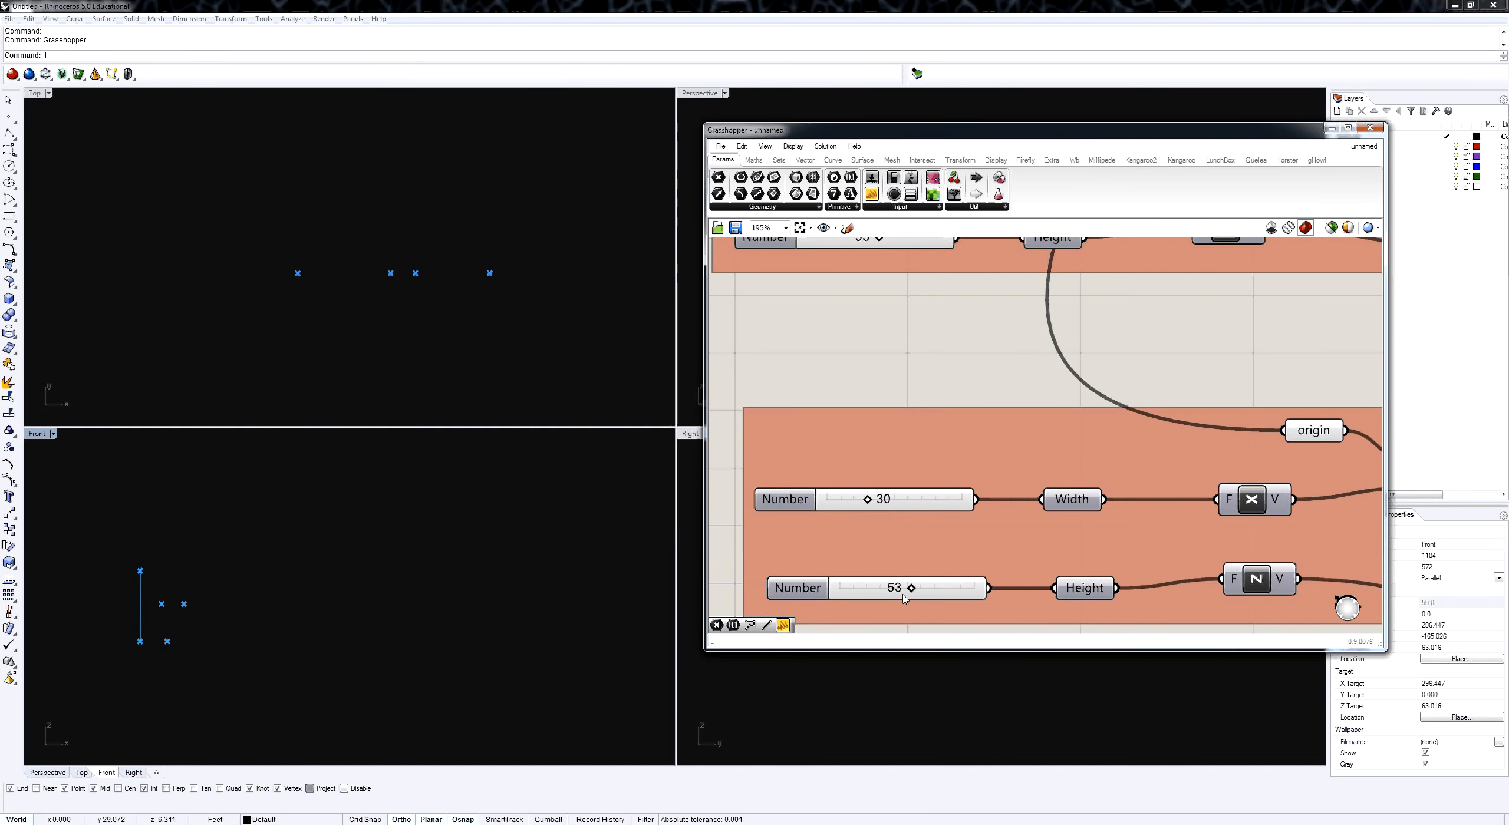
{"action": "left_click_drag", "start_coordinate": [905, 599], "coordinate": [954, 598]}
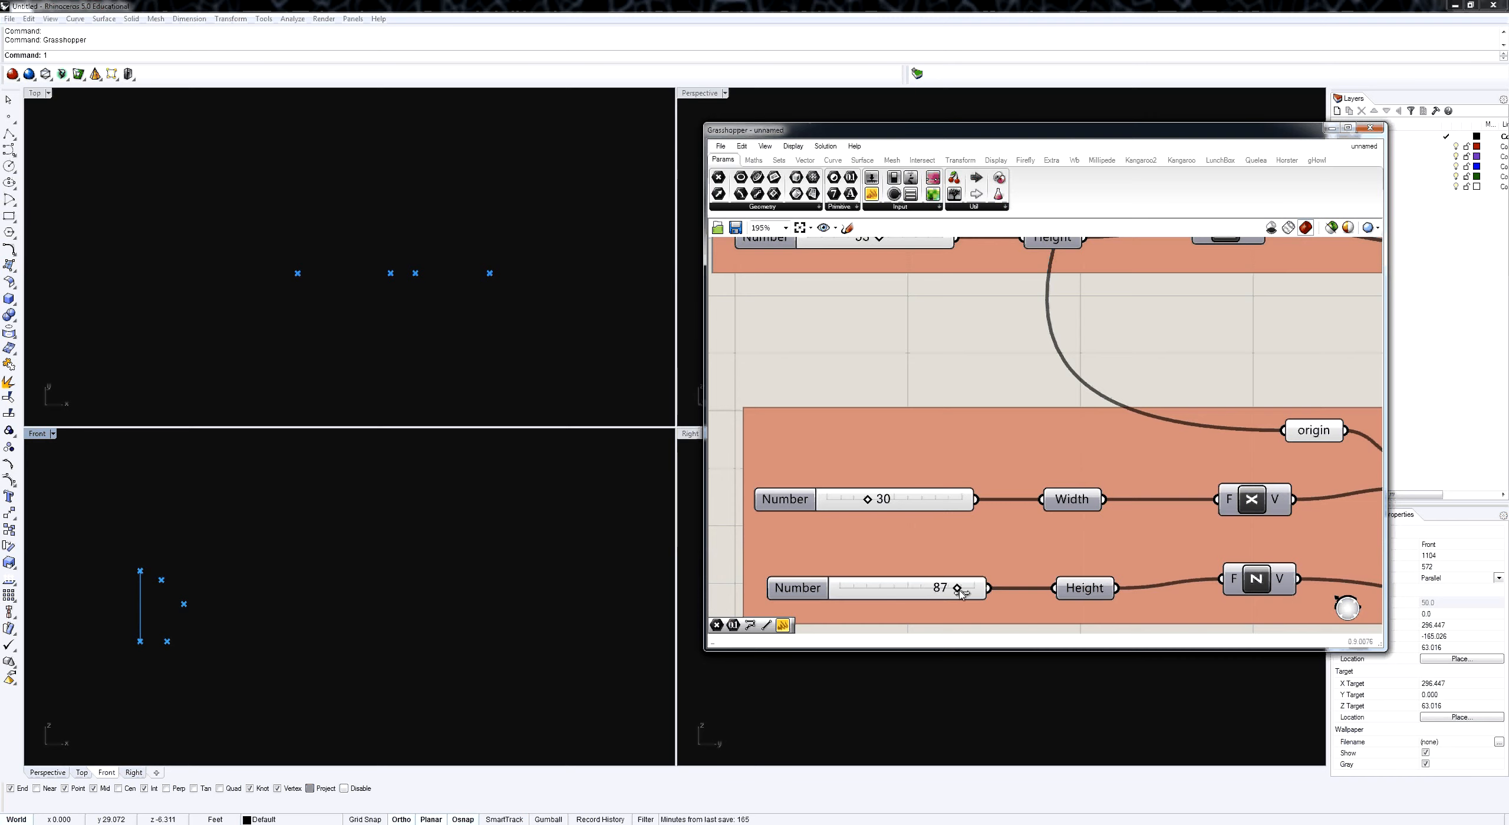
{"action": "right_click_drag", "start_coordinate": [1067, 458], "coordinate": [994, 460]}
Add a Point parameter beside the groups and connect all three New Point outputs to it.
{"action": "scroll", "coordinate": [994, 460], "scroll_direction": "down", "scroll_amount": 7}
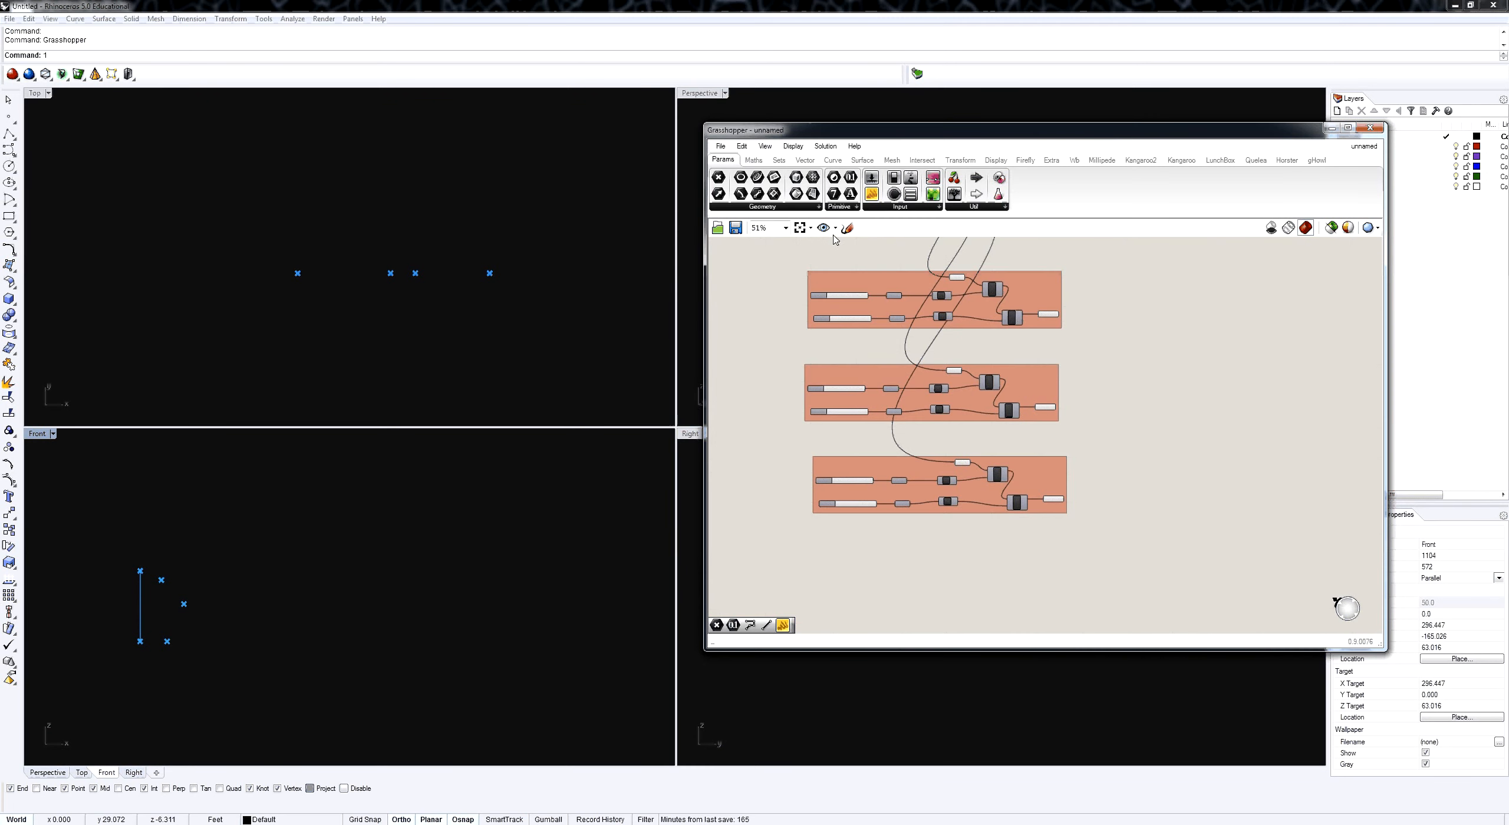
{"action": "scroll", "coordinate": [1133, 391], "scroll_direction": "up", "scroll_amount": 2}
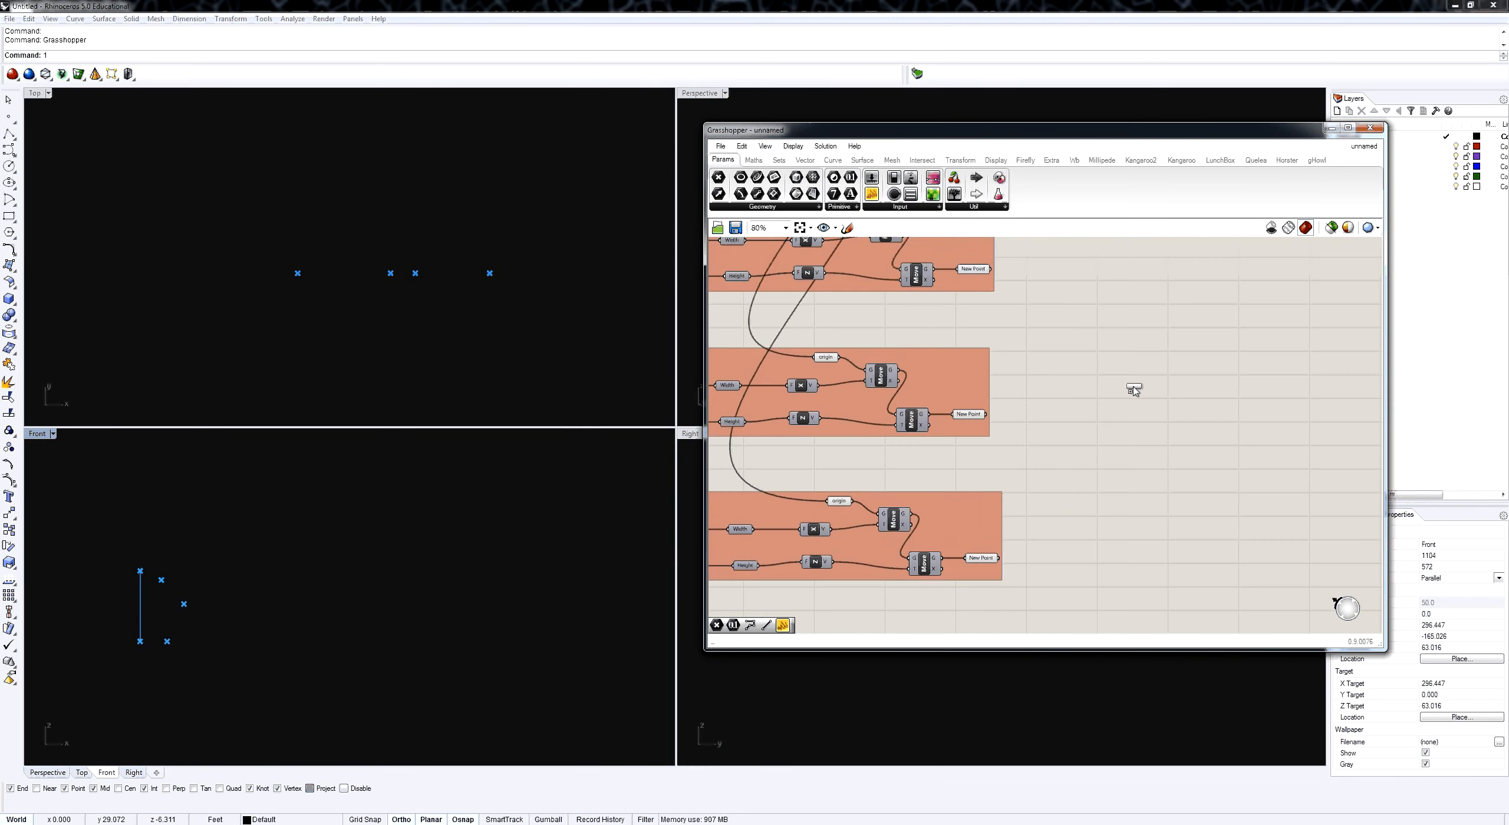
{"action": "left_click_drag", "start_coordinate": [1133, 391], "coordinate": [1133, 391]}
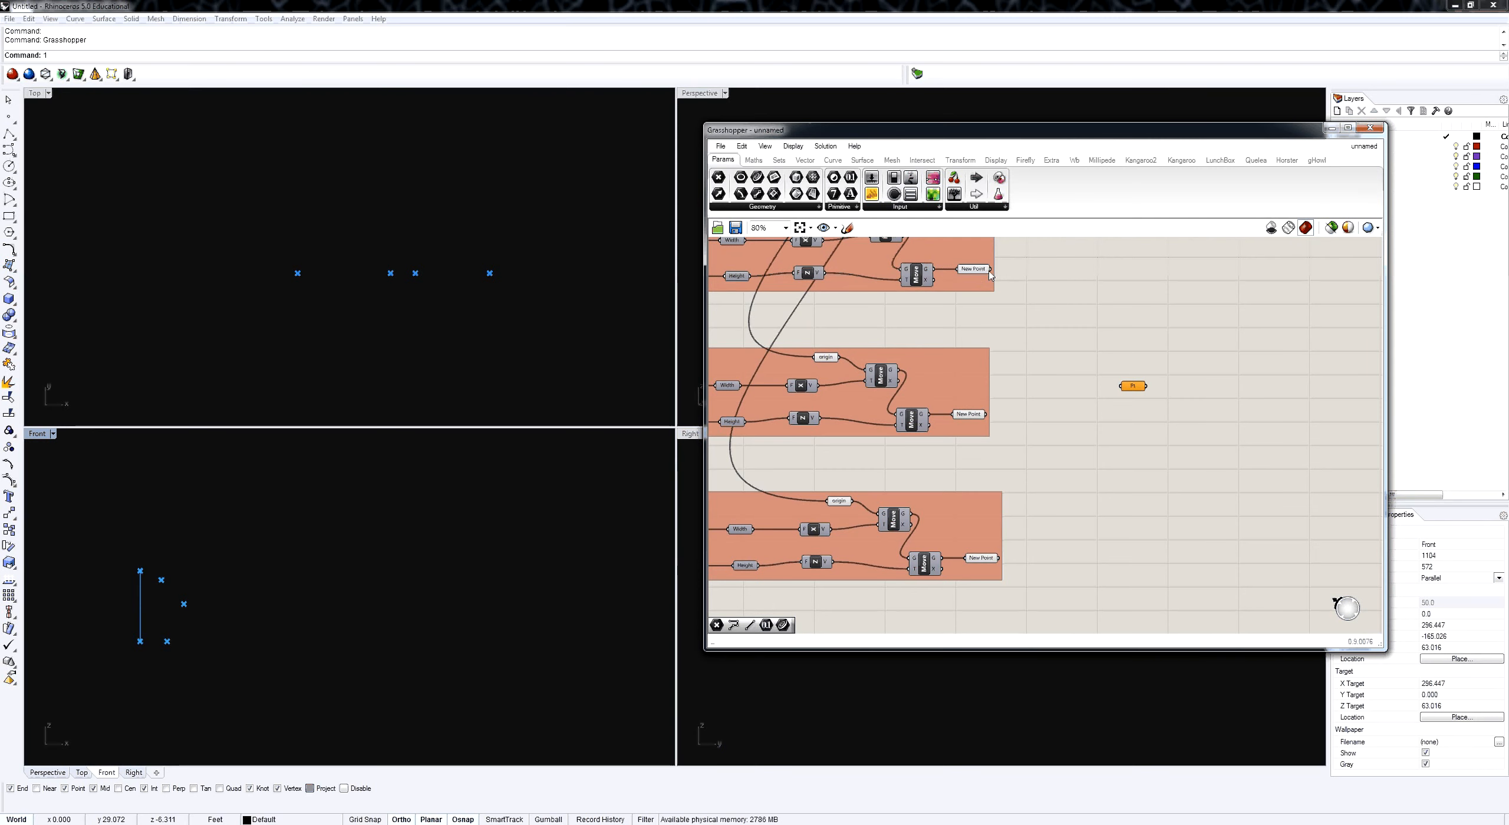
{"action": "left_click_drag", "start_coordinate": [991, 270], "coordinate": [1122, 386]}
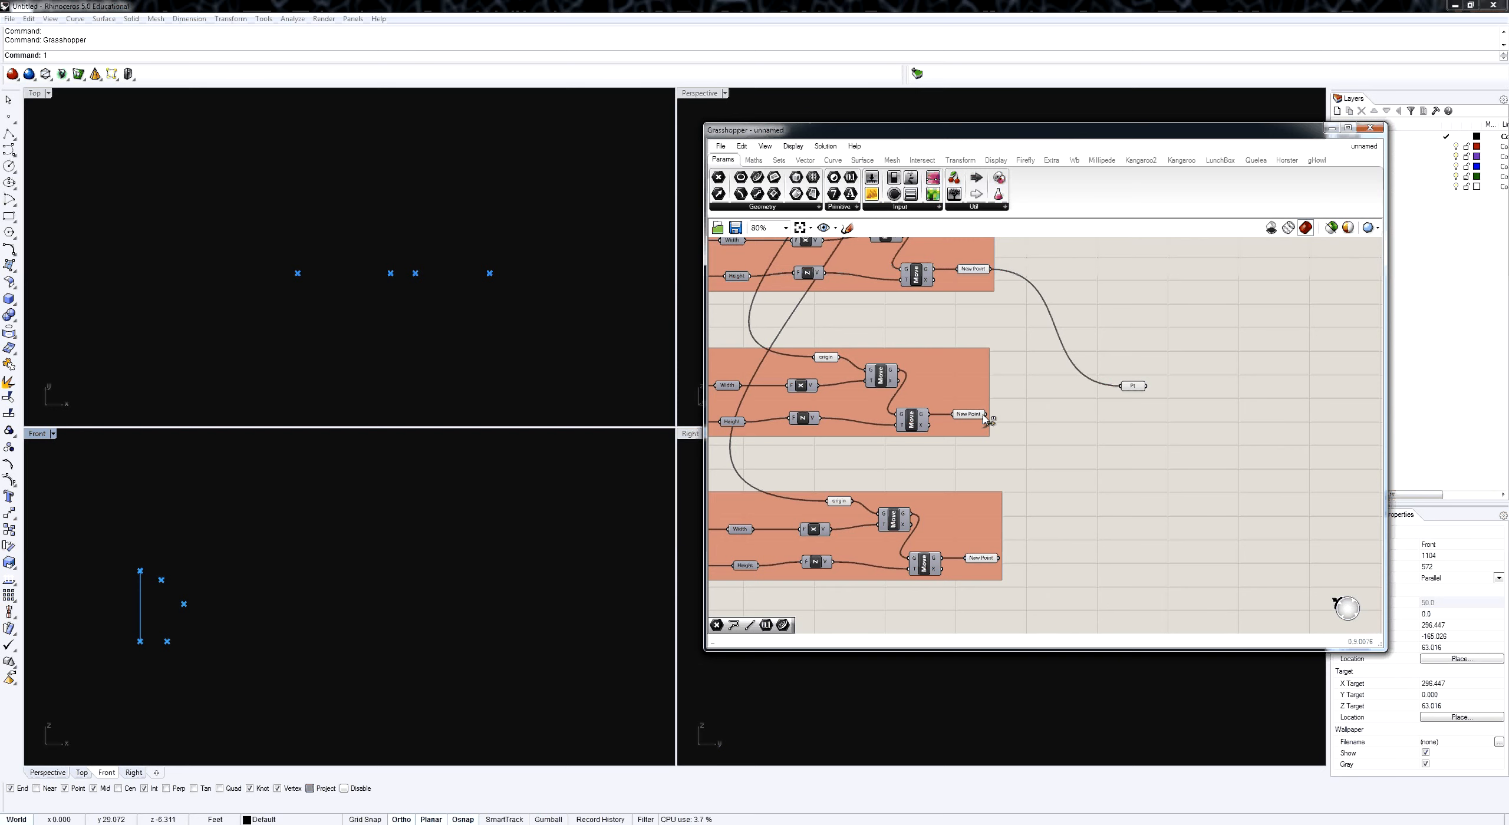
{"action": "left_click_drag", "start_coordinate": [986, 417], "coordinate": [1123, 387]}
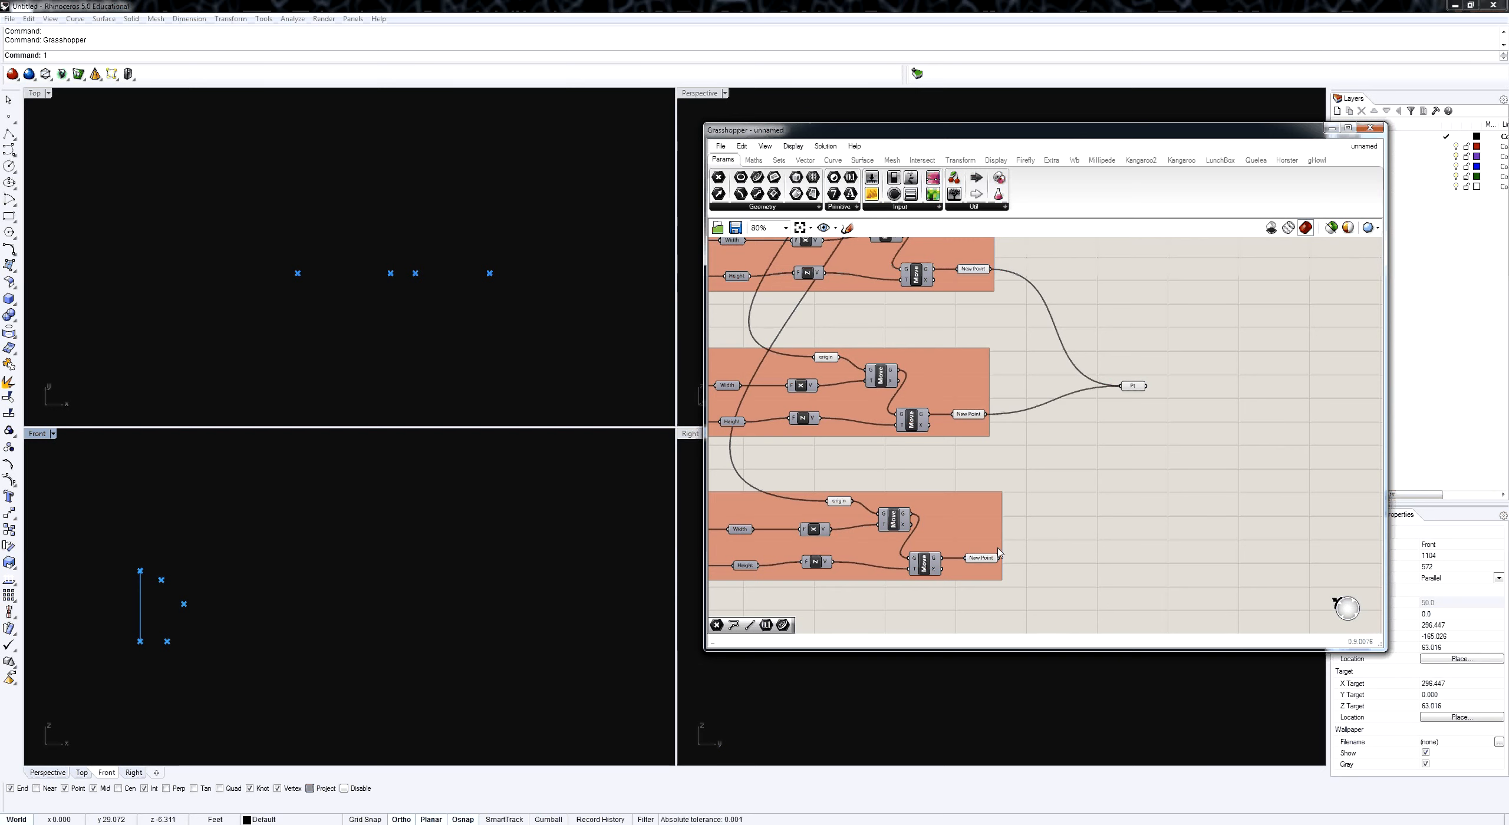
{"action": "left_click_drag", "start_coordinate": [1002, 559], "coordinate": [1126, 387]}
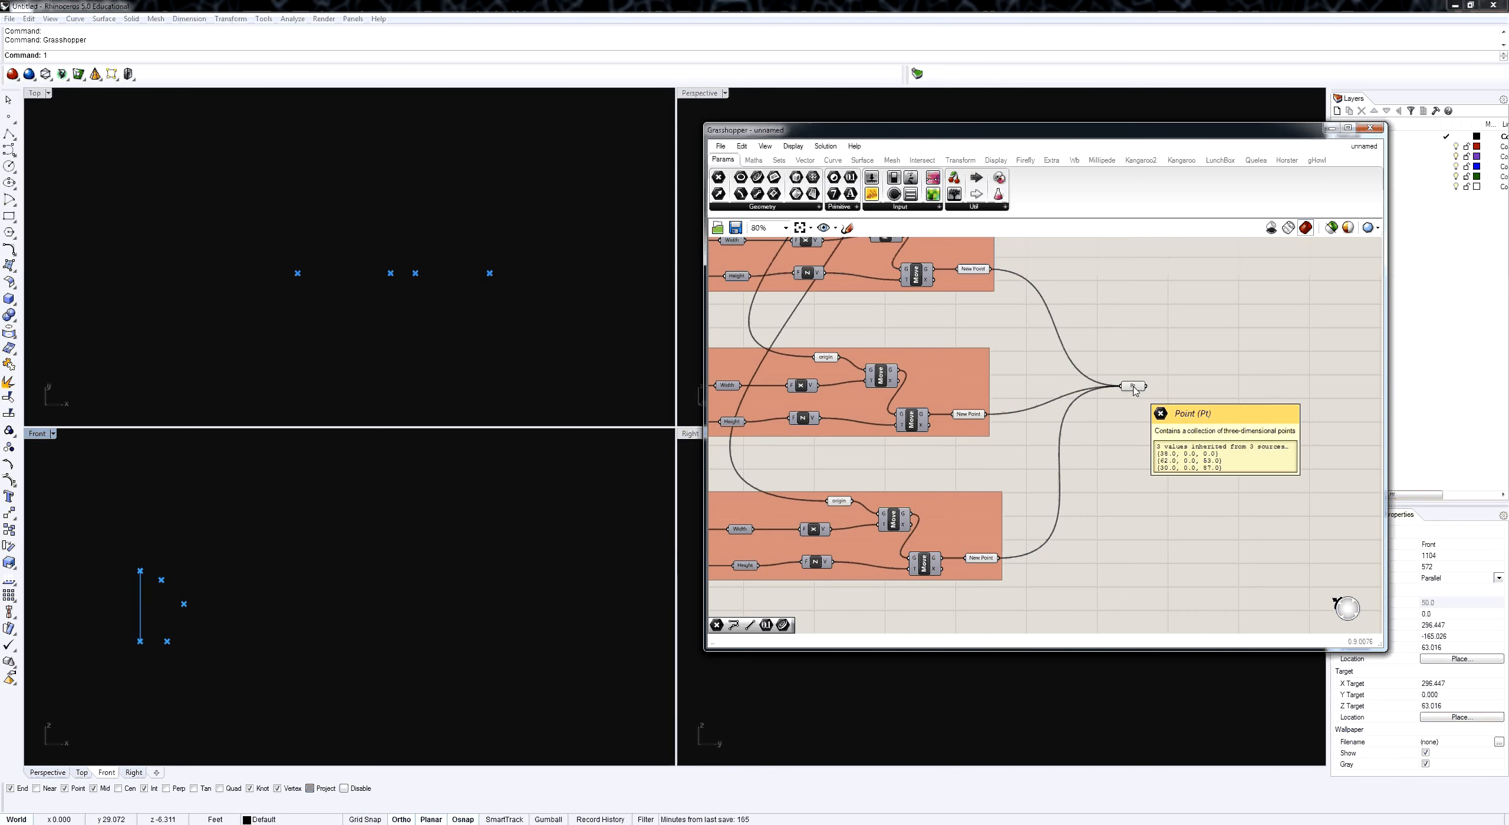
Rename the combined Point parameter as PointsList.
{"action": "right_click", "coordinate": [1133, 387]}
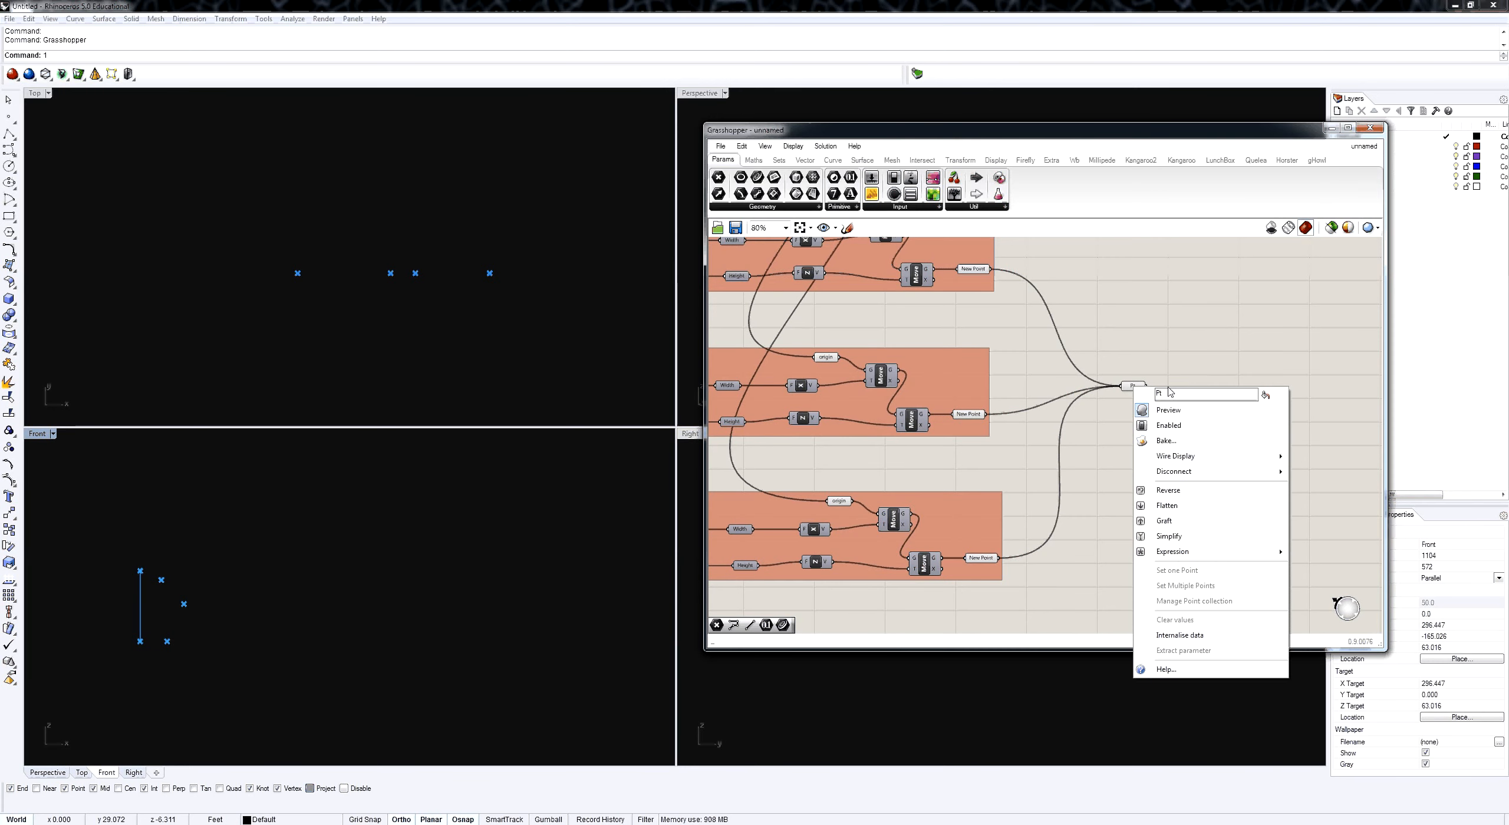
{"action": "left_click_drag", "start_coordinate": [1168, 392], "coordinate": [1098, 399]}
{"action": "type", "text": "PointsList"}
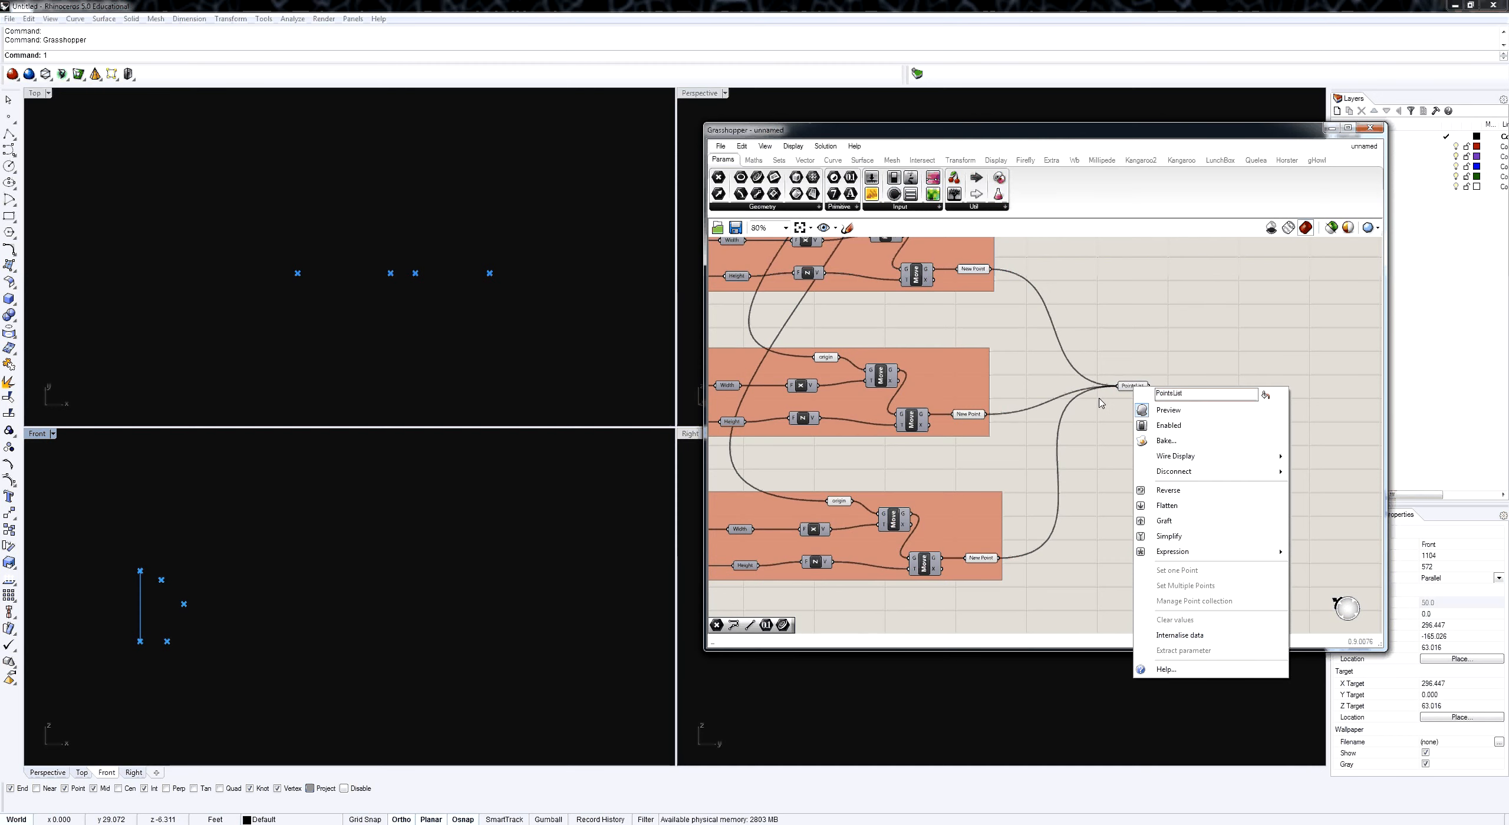
{"action": "key", "text": "Return"}
Add a Point List display component near the PointsList parameter and connect PointsList to its P input.
{"action": "scroll", "coordinate": [1024, 390], "scroll_direction": "down", "scroll_amount": 2}
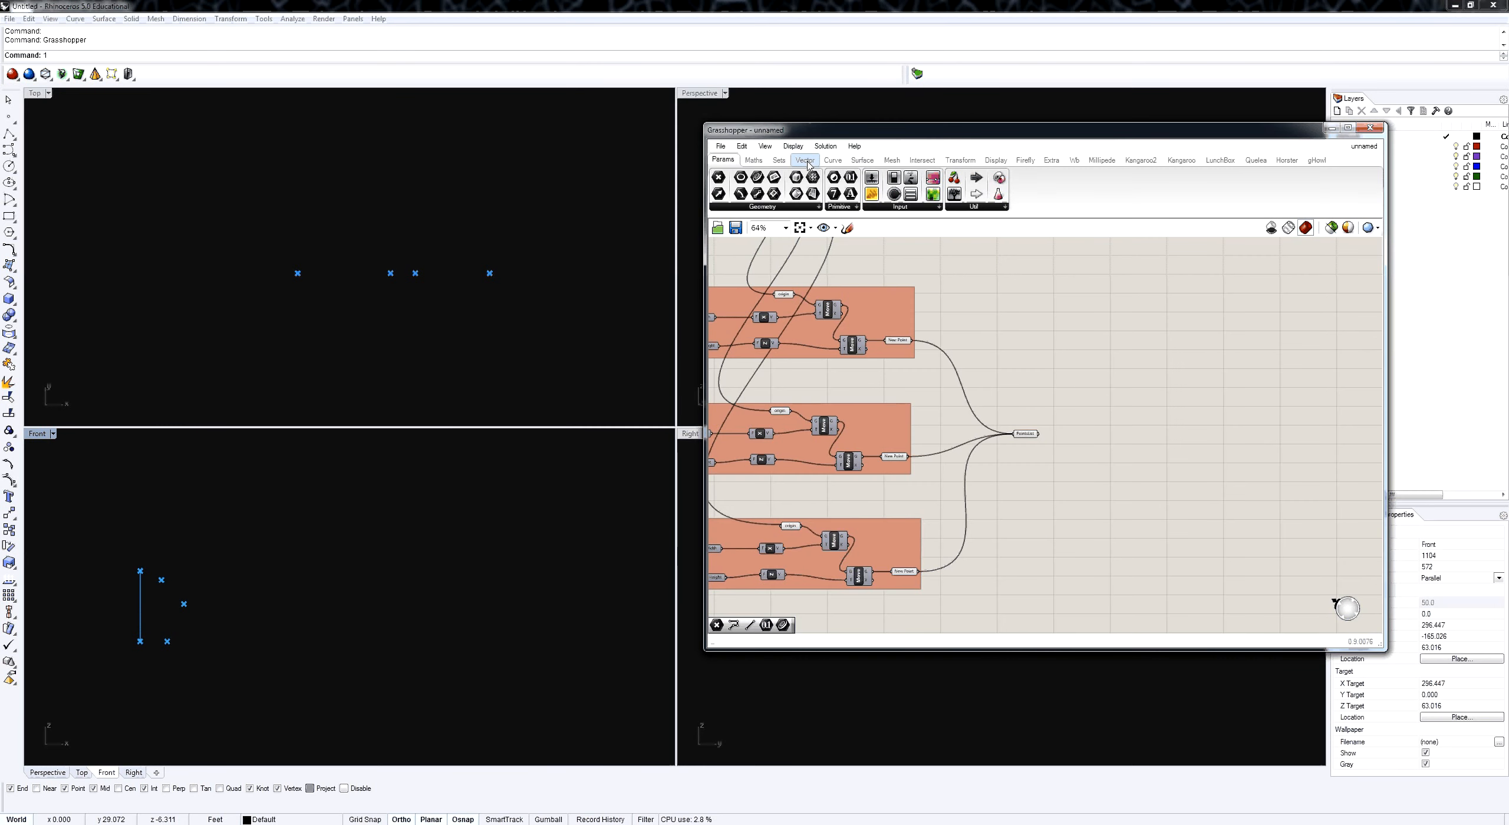
{"action": "left_click", "coordinate": [754, 161]}
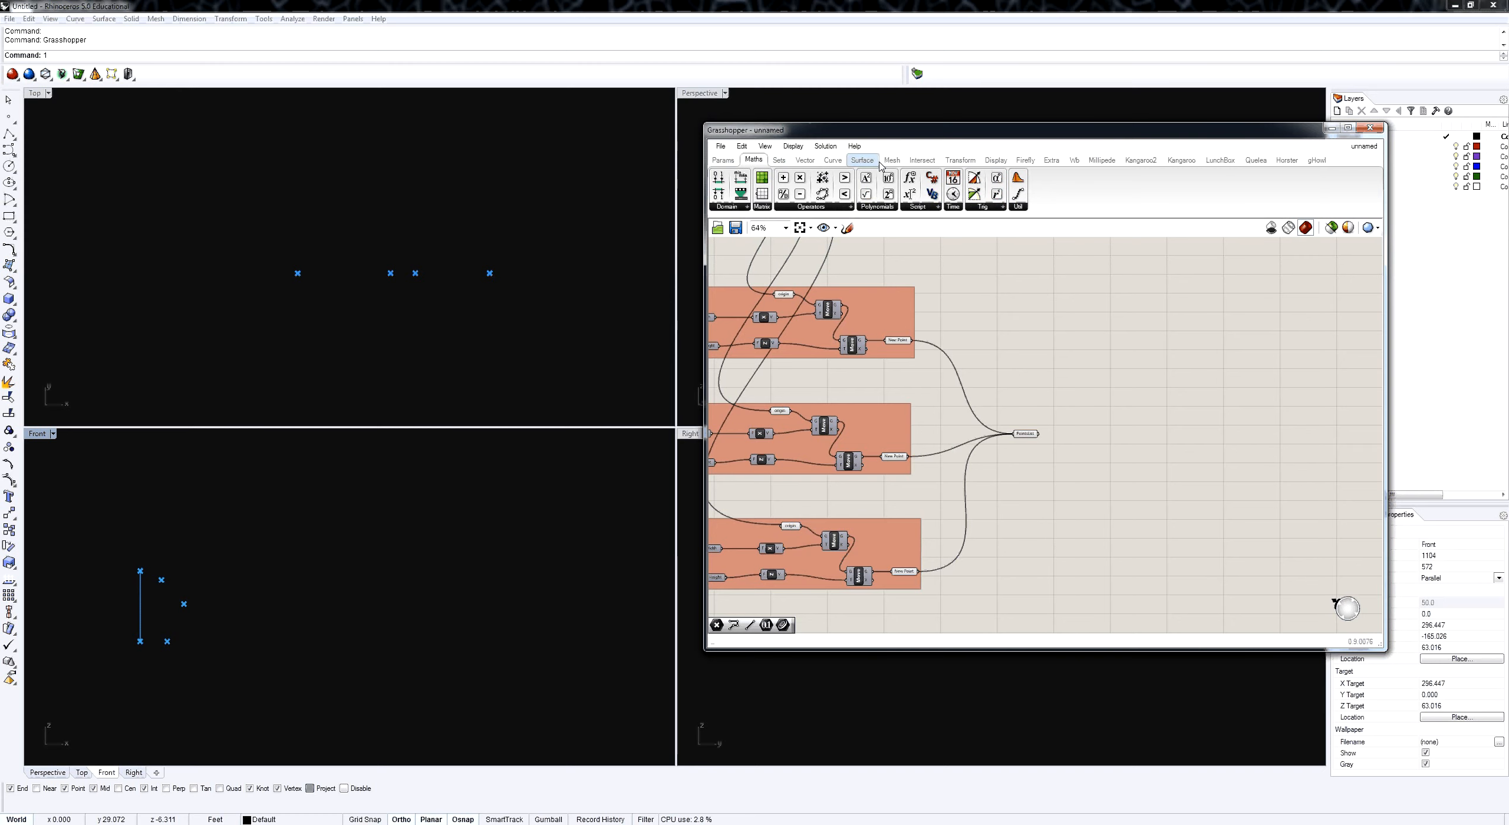
{"action": "left_click", "coordinate": [995, 160]}
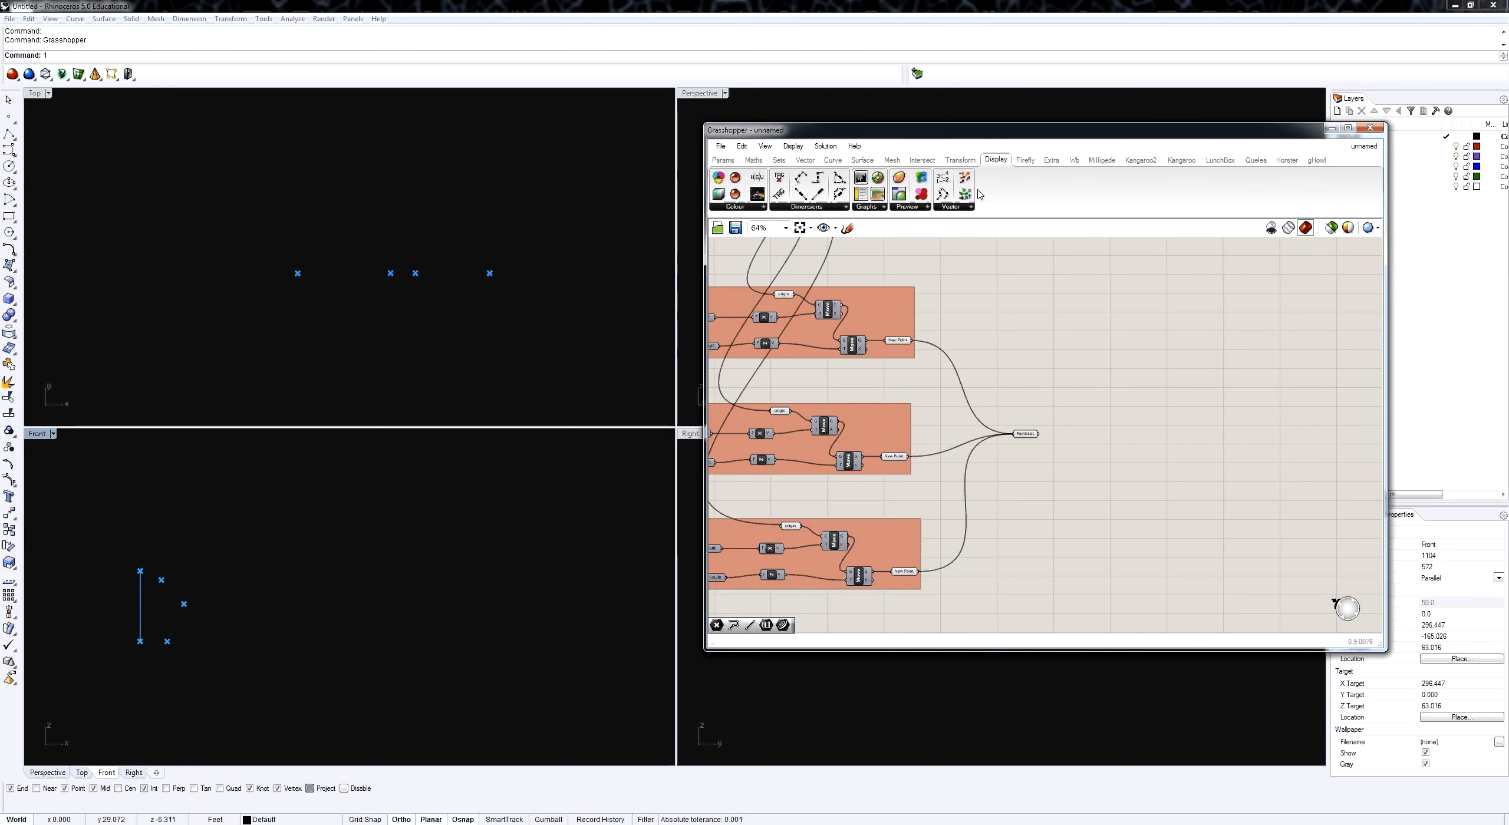
{"action": "left_click", "coordinate": [958, 207]}
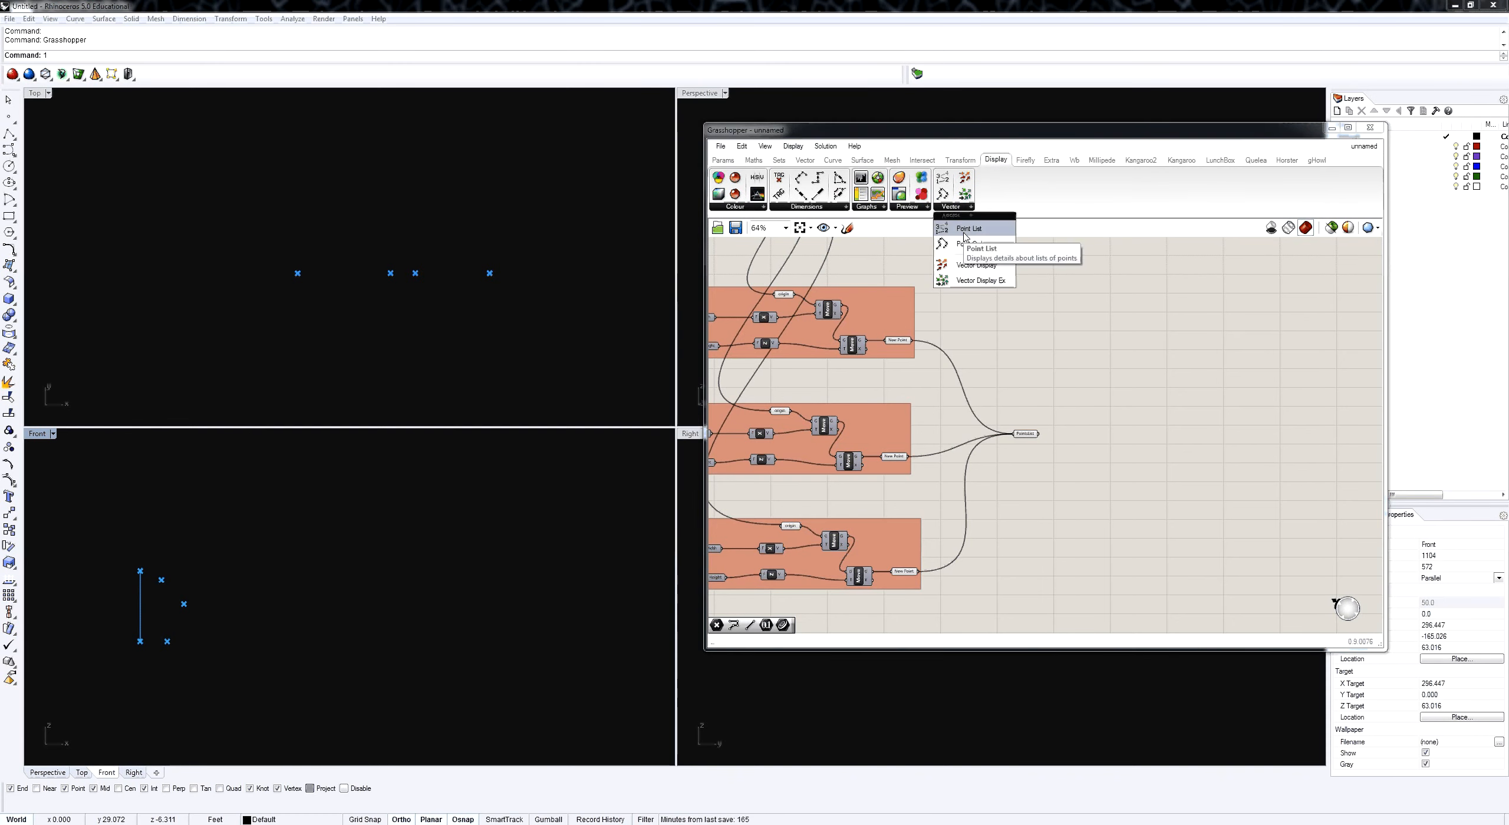
{"action": "left_click", "coordinate": [967, 229]}
{"action": "scroll", "coordinate": [1058, 504], "scroll_direction": "up", "scroll_amount": 2}
{"action": "left_click", "coordinate": [1084, 476]}
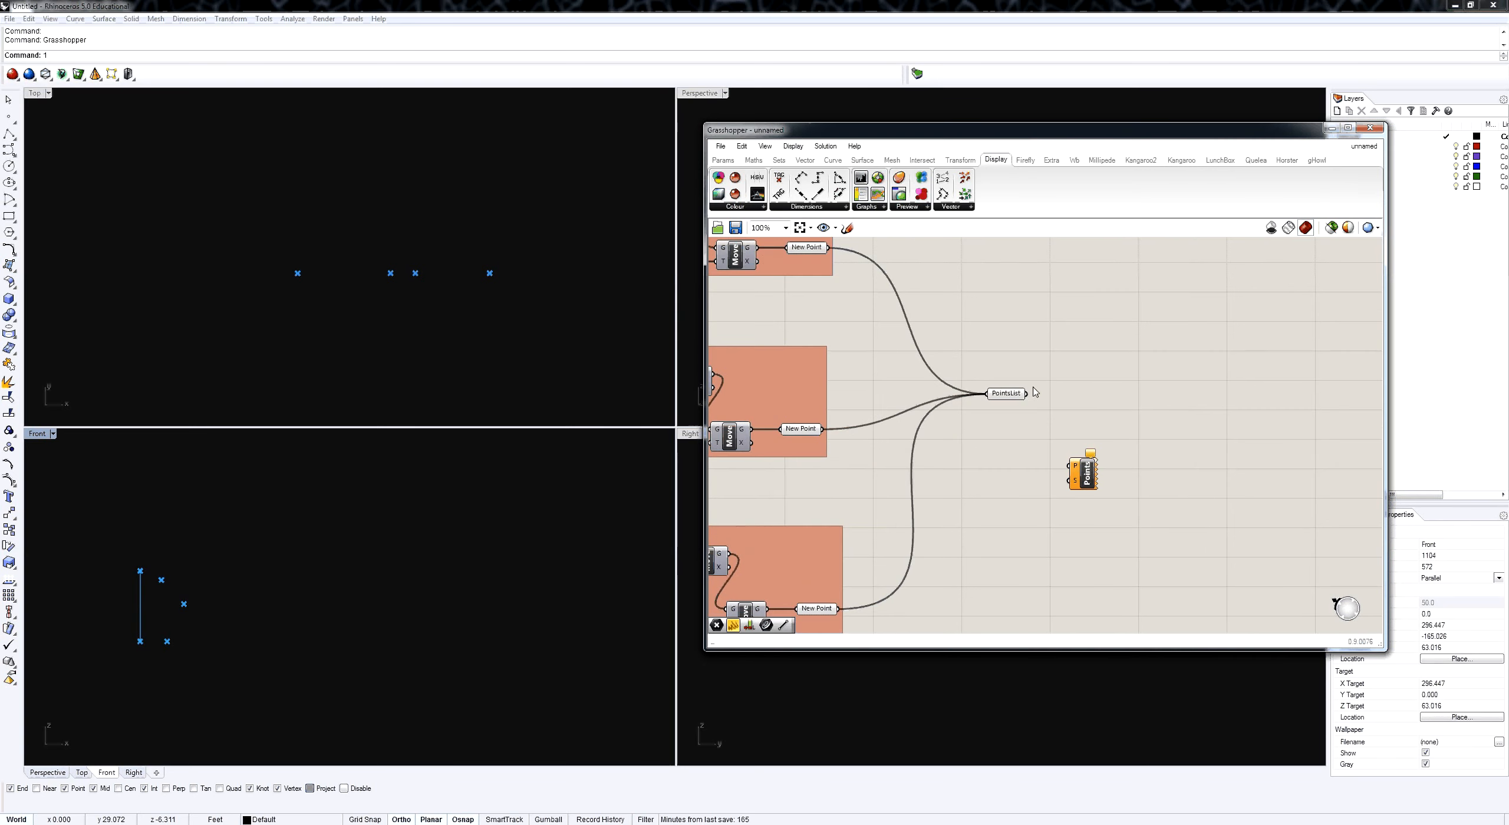
{"action": "left_click_drag", "start_coordinate": [1026, 393], "coordinate": [1069, 465]}
Examine the size of the point index labels in the Front view.
{"action": "right_click_drag", "start_coordinate": [1051, 495], "coordinate": [1075, 485]}
{"action": "scroll", "coordinate": [1096, 472], "scroll_direction": "up", "scroll_amount": 5}
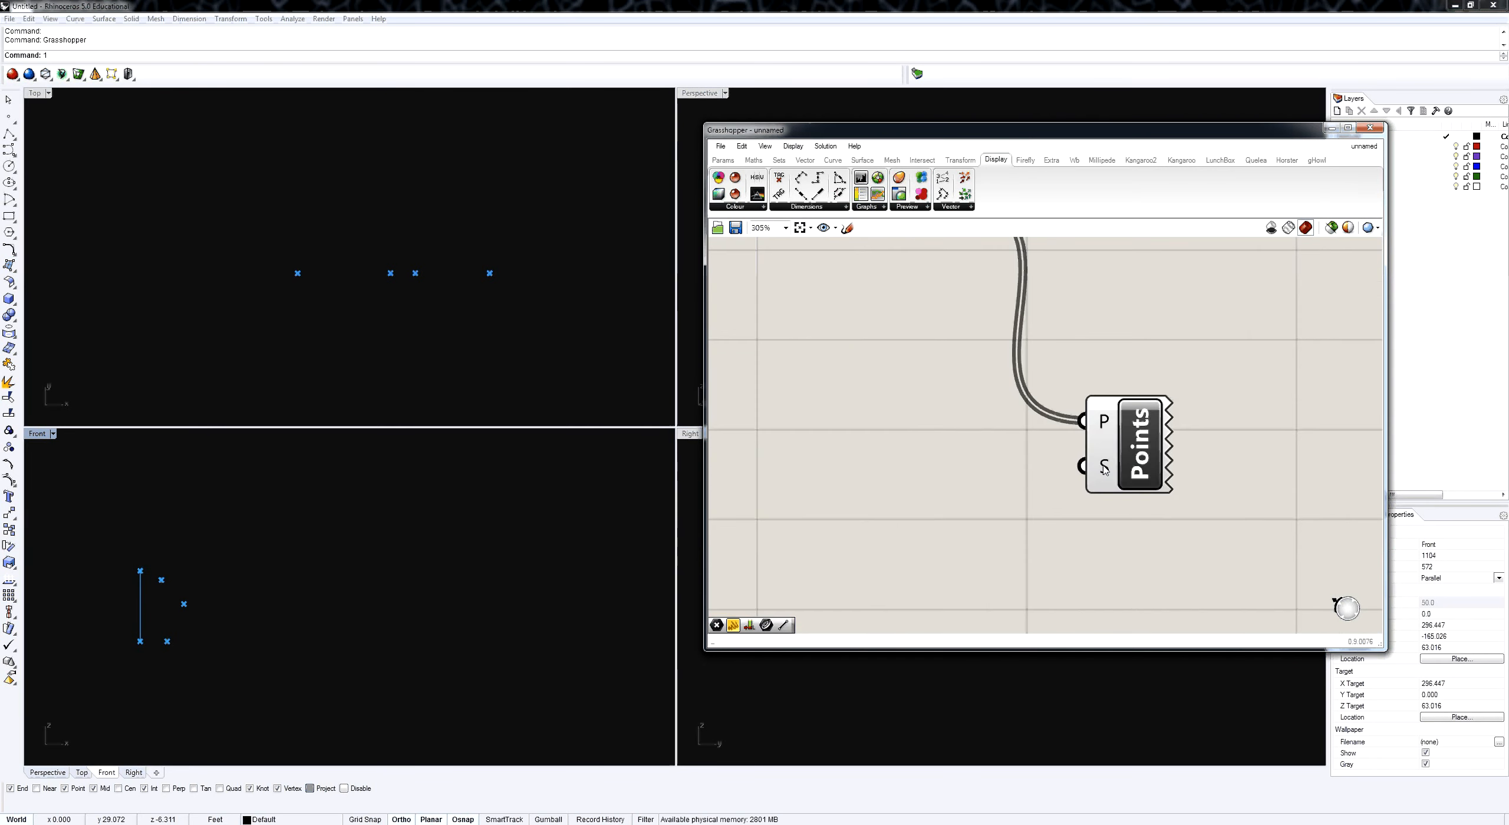
{"action": "right_click", "coordinate": [1103, 465]}
{"action": "mouse_move", "coordinate": [1235, 582]}
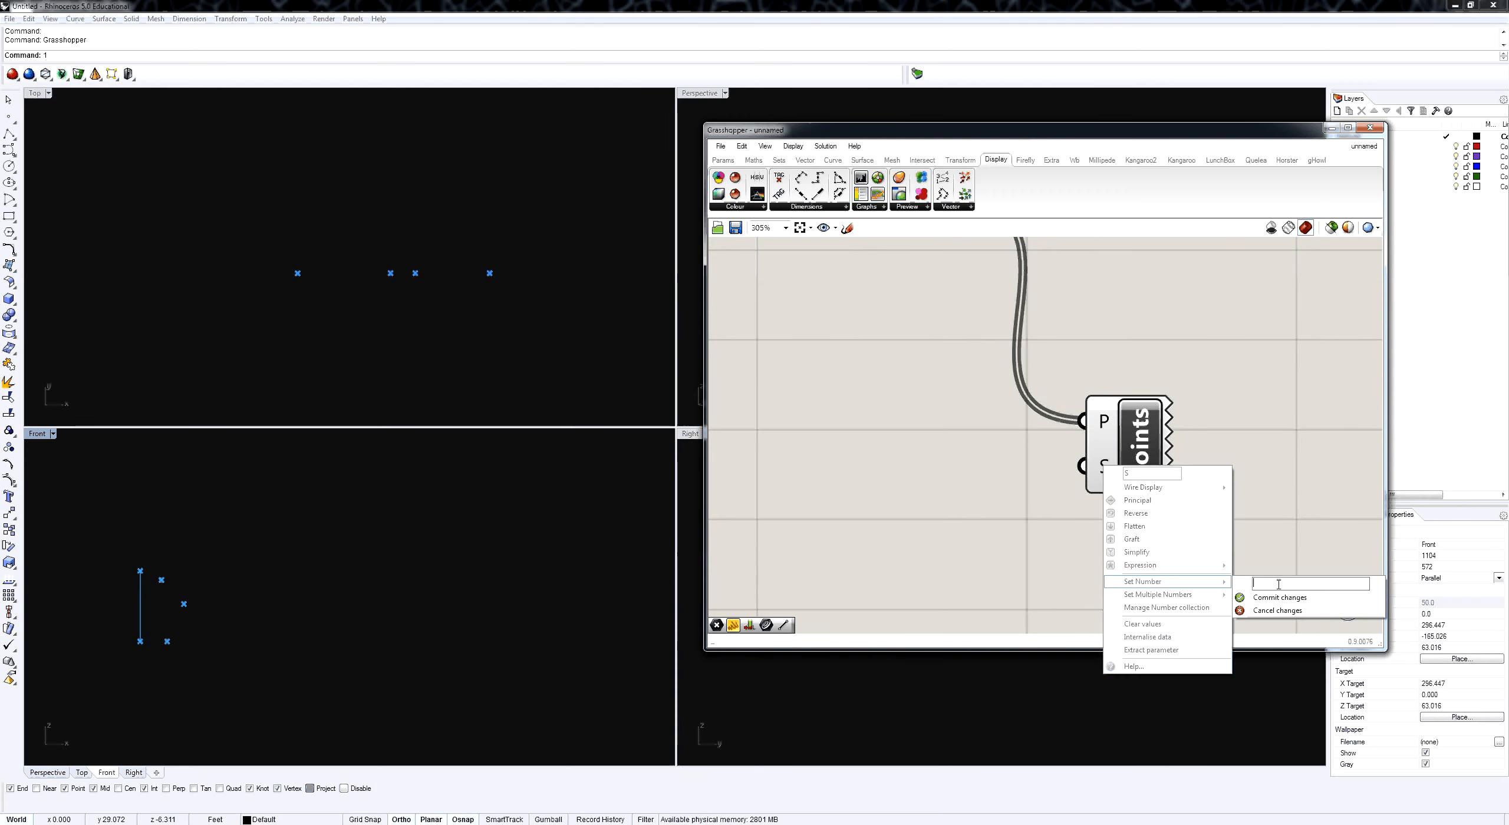
{"action": "left_click", "coordinate": [337, 618]}
{"action": "right_click_drag", "start_coordinate": [166, 617], "coordinate": [266, 542]}
{"action": "scroll", "coordinate": [266, 542], "scroll_direction": "up", "scroll_amount": 4}
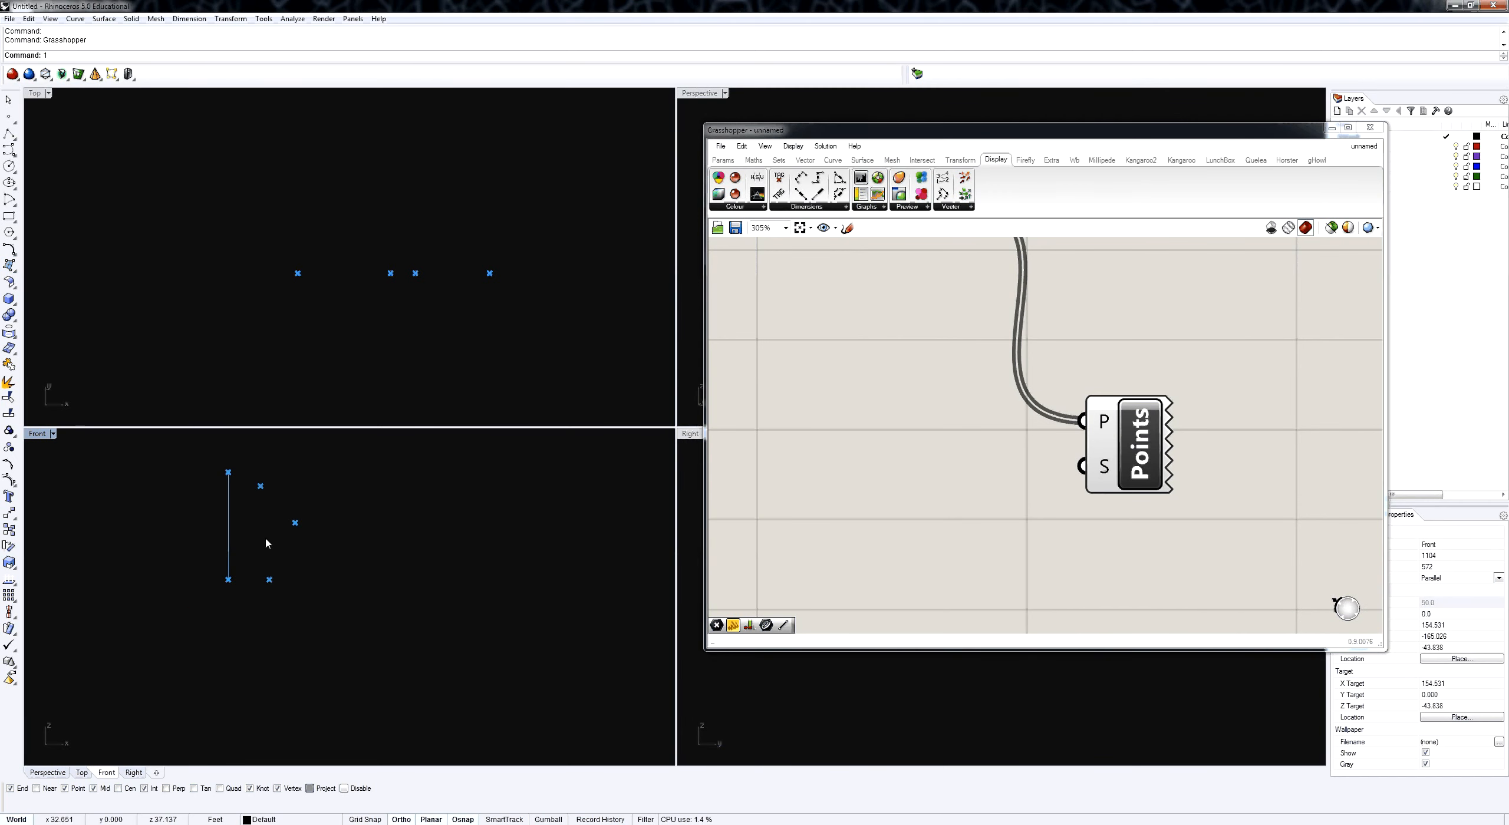
{"action": "scroll", "coordinate": [297, 523], "scroll_direction": "up", "scroll_amount": 20}
Enlarge the point index labels by setting a larger number on the Point List component's S input.
{"action": "right_click", "coordinate": [1104, 471]}
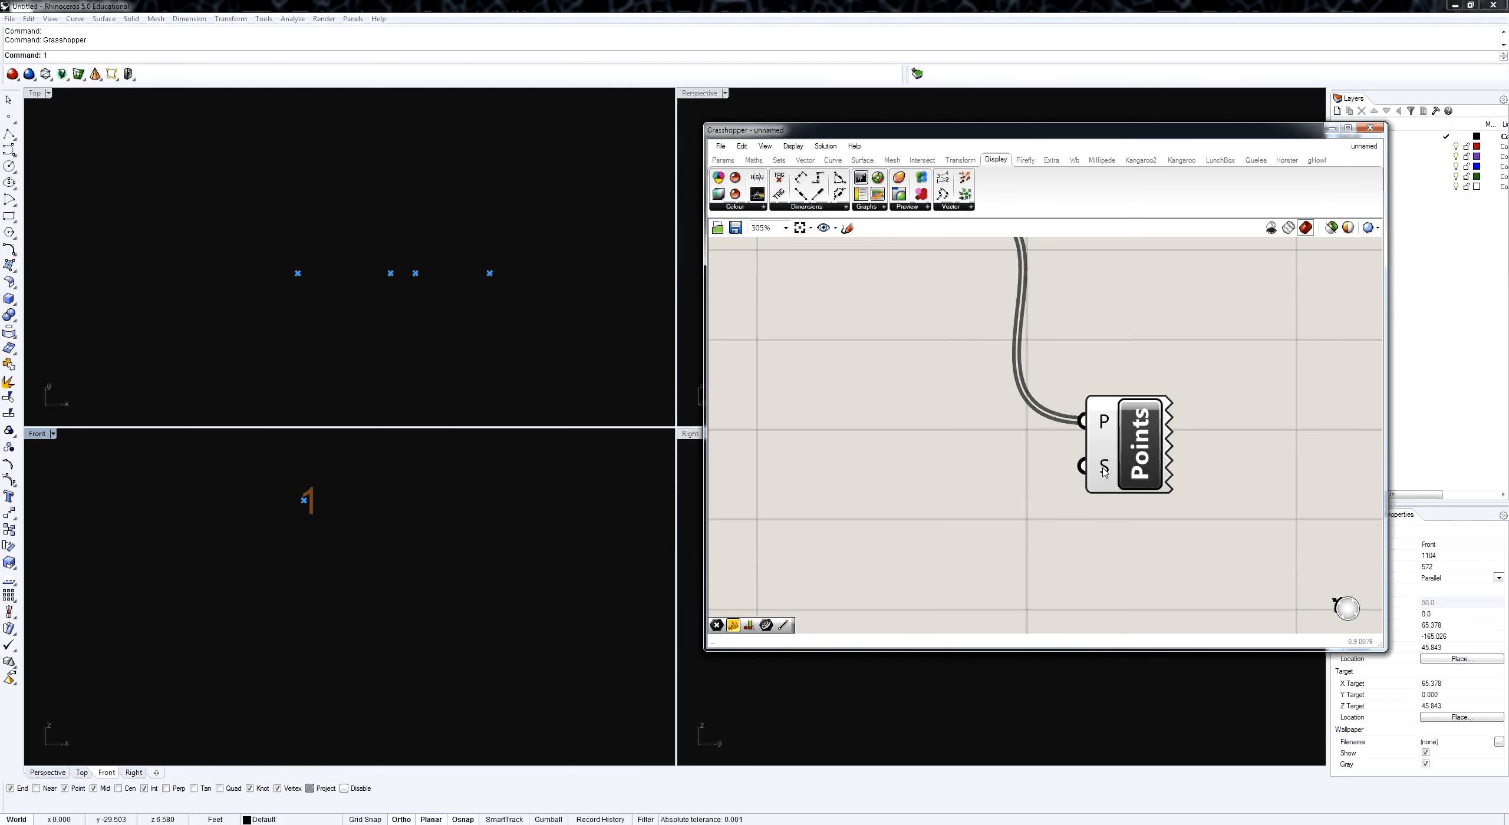
{"action": "mouse_move", "coordinate": [1222, 591]}
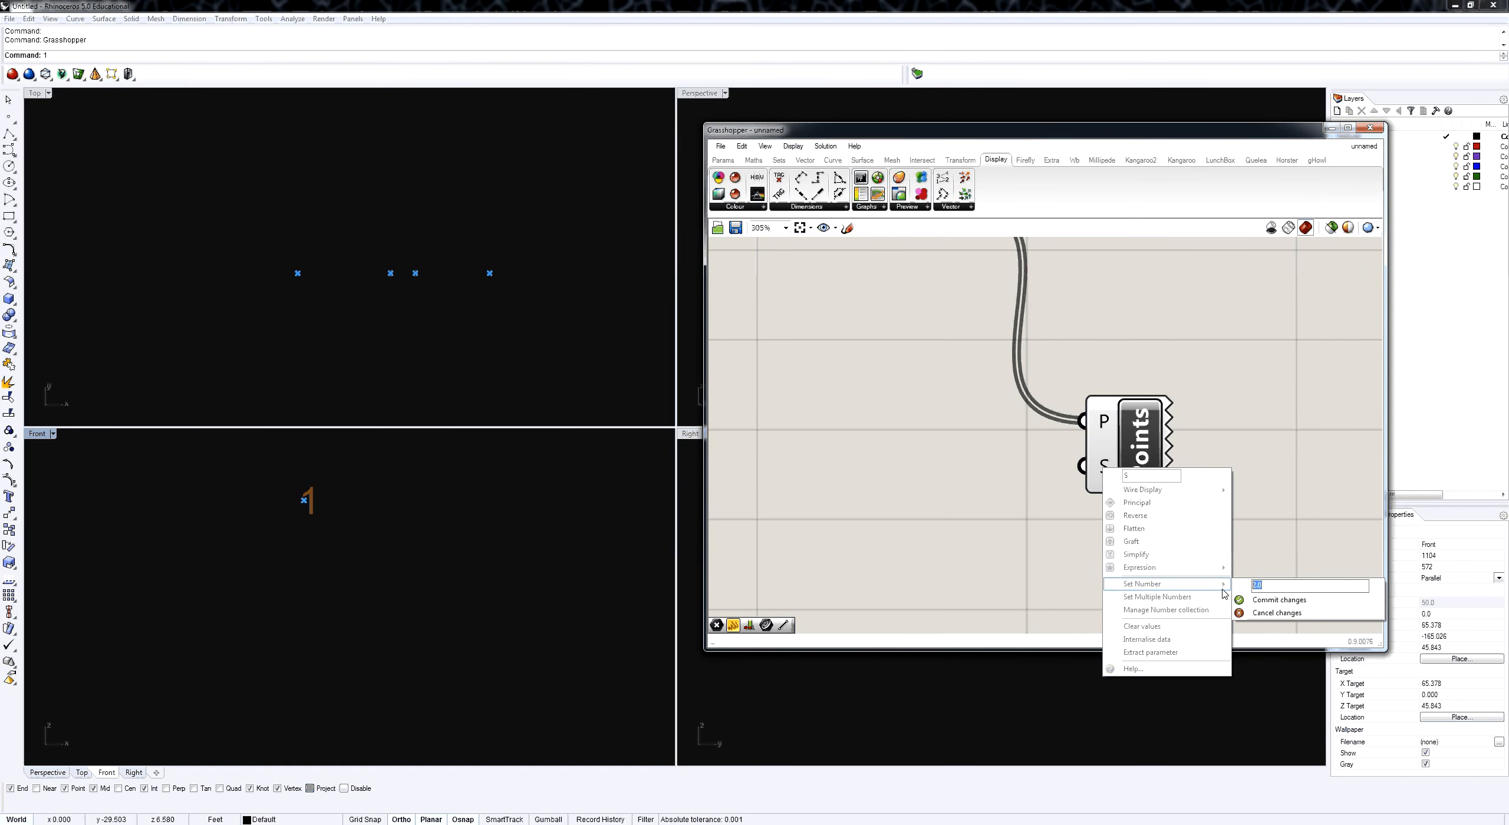
{"action": "left_click", "coordinate": [1278, 599]}
{"action": "scroll", "coordinate": [394, 589], "scroll_direction": "down", "scroll_amount": 5}
{"action": "scroll", "coordinate": [406, 598], "scroll_direction": "down", "scroll_amount": 2}
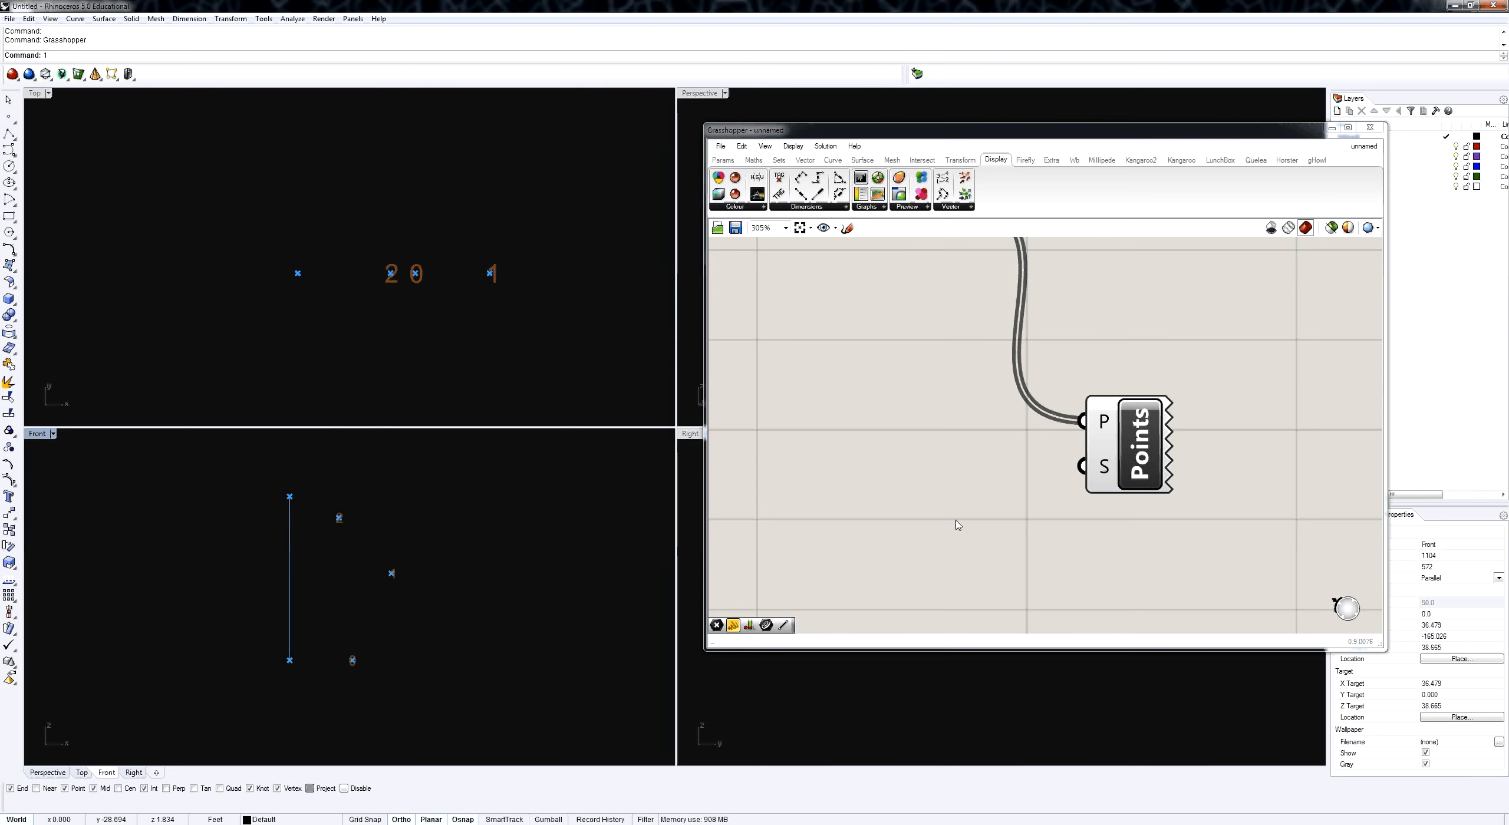
{"action": "scroll", "coordinate": [1220, 404], "scroll_direction": "down", "scroll_amount": 3}
{"action": "left_click", "coordinate": [1188, 428]}
{"action": "left_click_drag", "start_coordinate": [1188, 429], "coordinate": [1192, 420]}
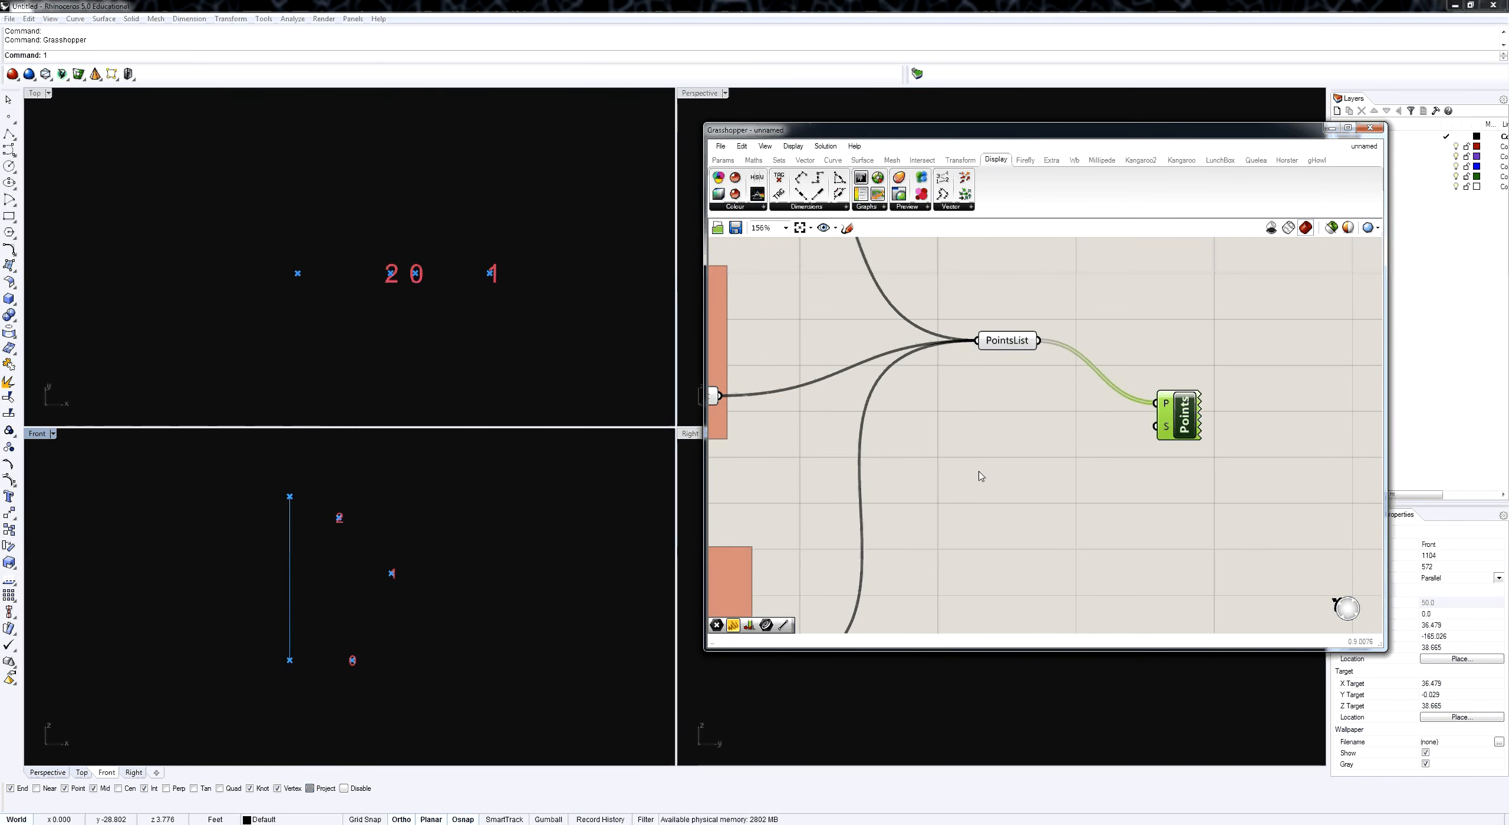
Duplicate the third point group directly below it and add the copy's New Point output to the PointsList inputs.
{"action": "scroll", "coordinate": [981, 475], "scroll_direction": "down", "scroll_amount": 5}
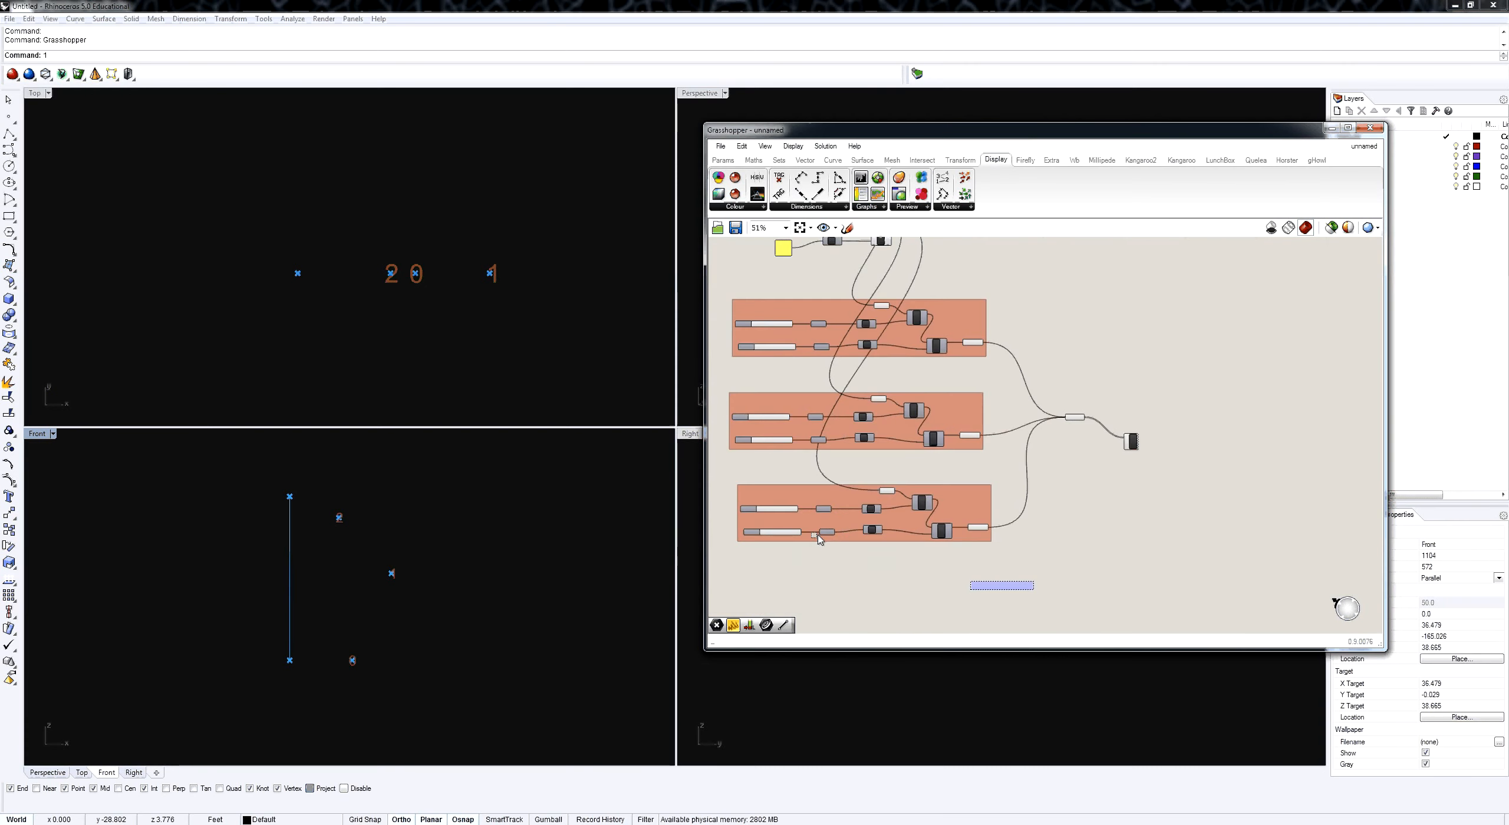
{"action": "left_click_drag", "start_coordinate": [1034, 591], "coordinate": [724, 472]}
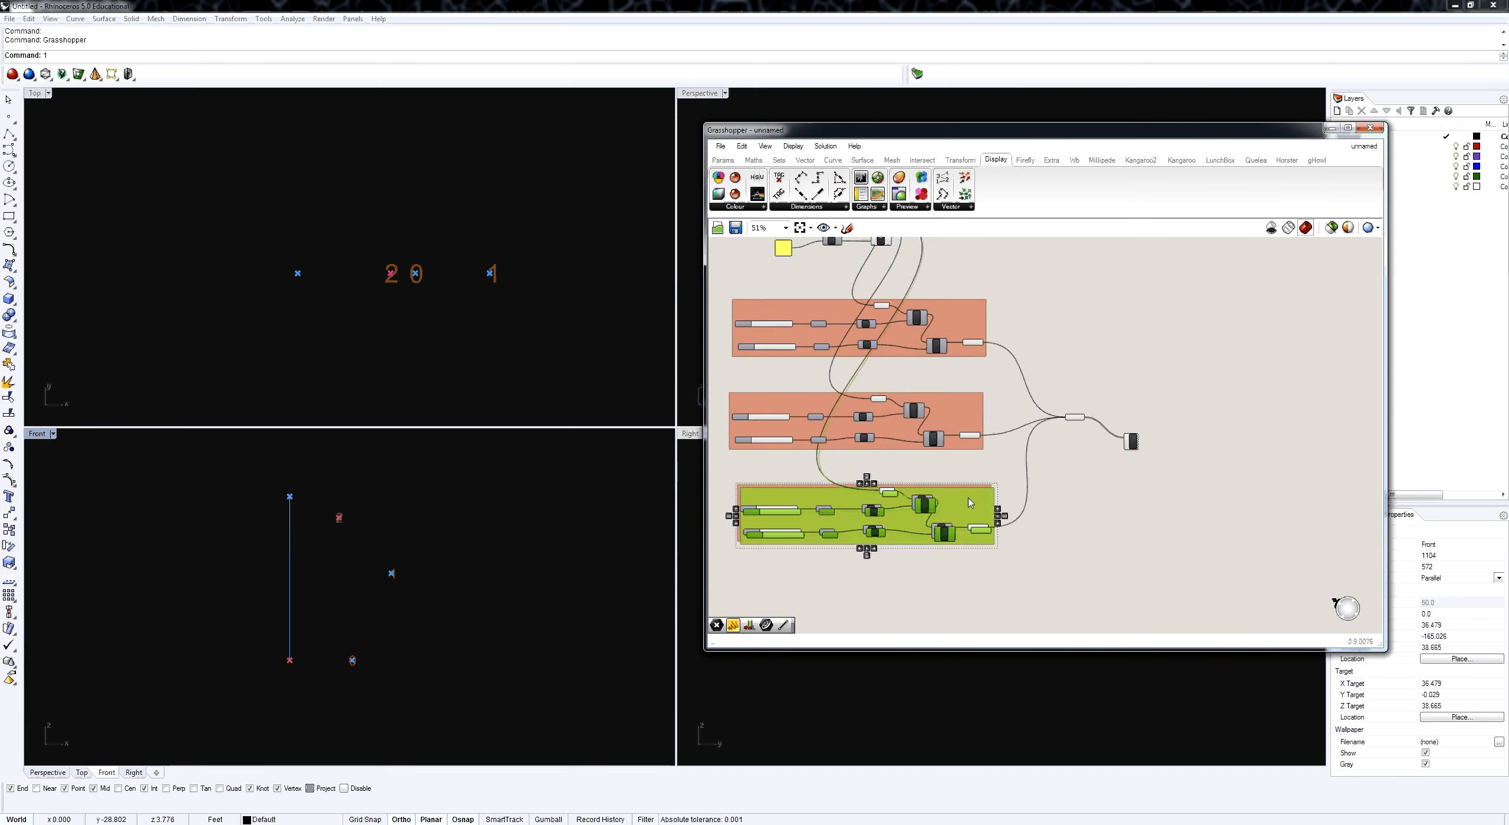
{"action": "key", "text": "ctrl+c"}
{"action": "key", "text": "ctrl+v"}
{"action": "left_click", "coordinate": [1003, 624]}
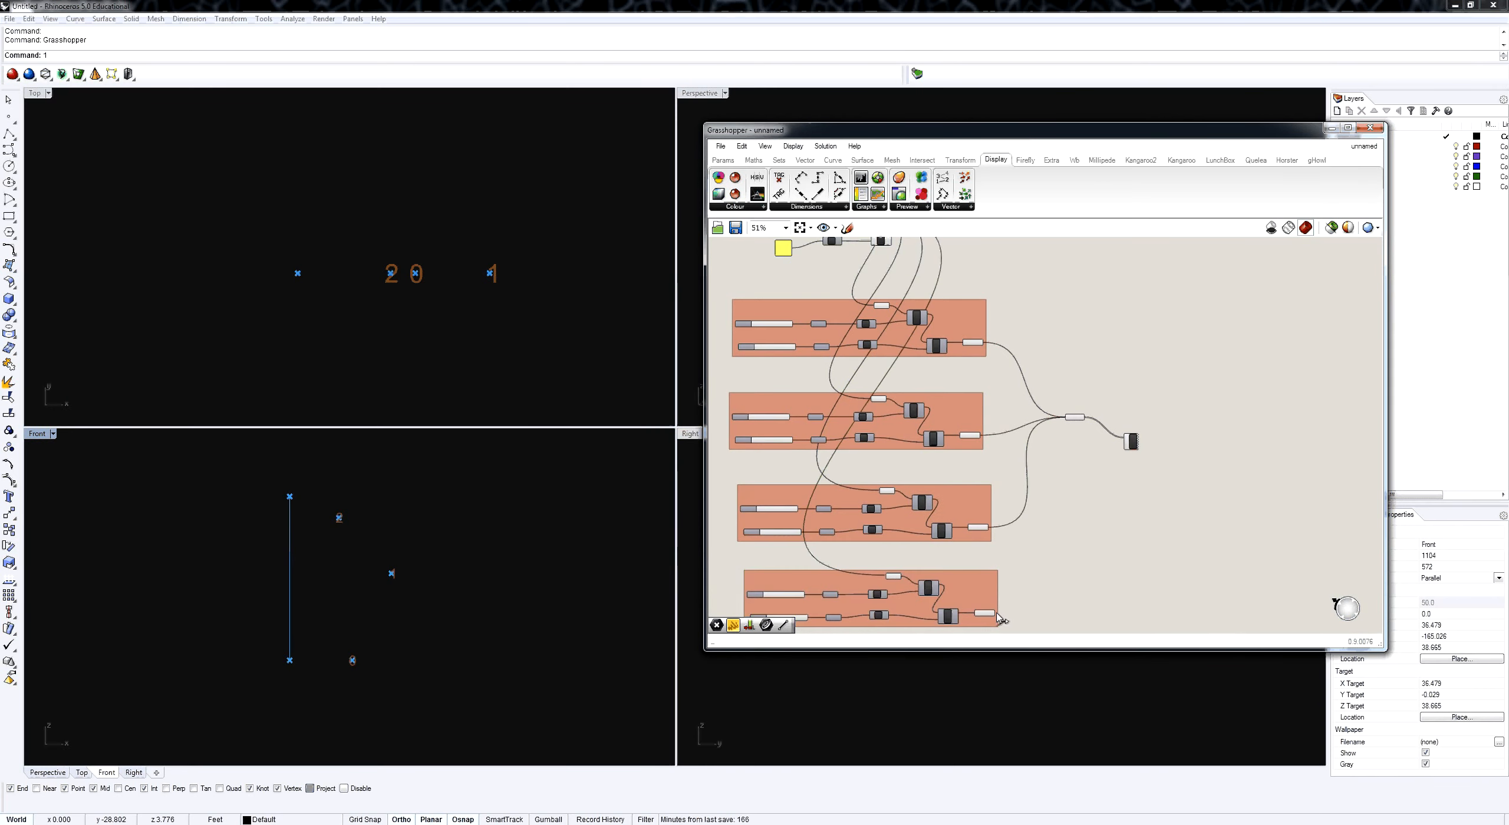
{"action": "left_click_drag", "start_coordinate": [996, 613], "coordinate": [1069, 418]}
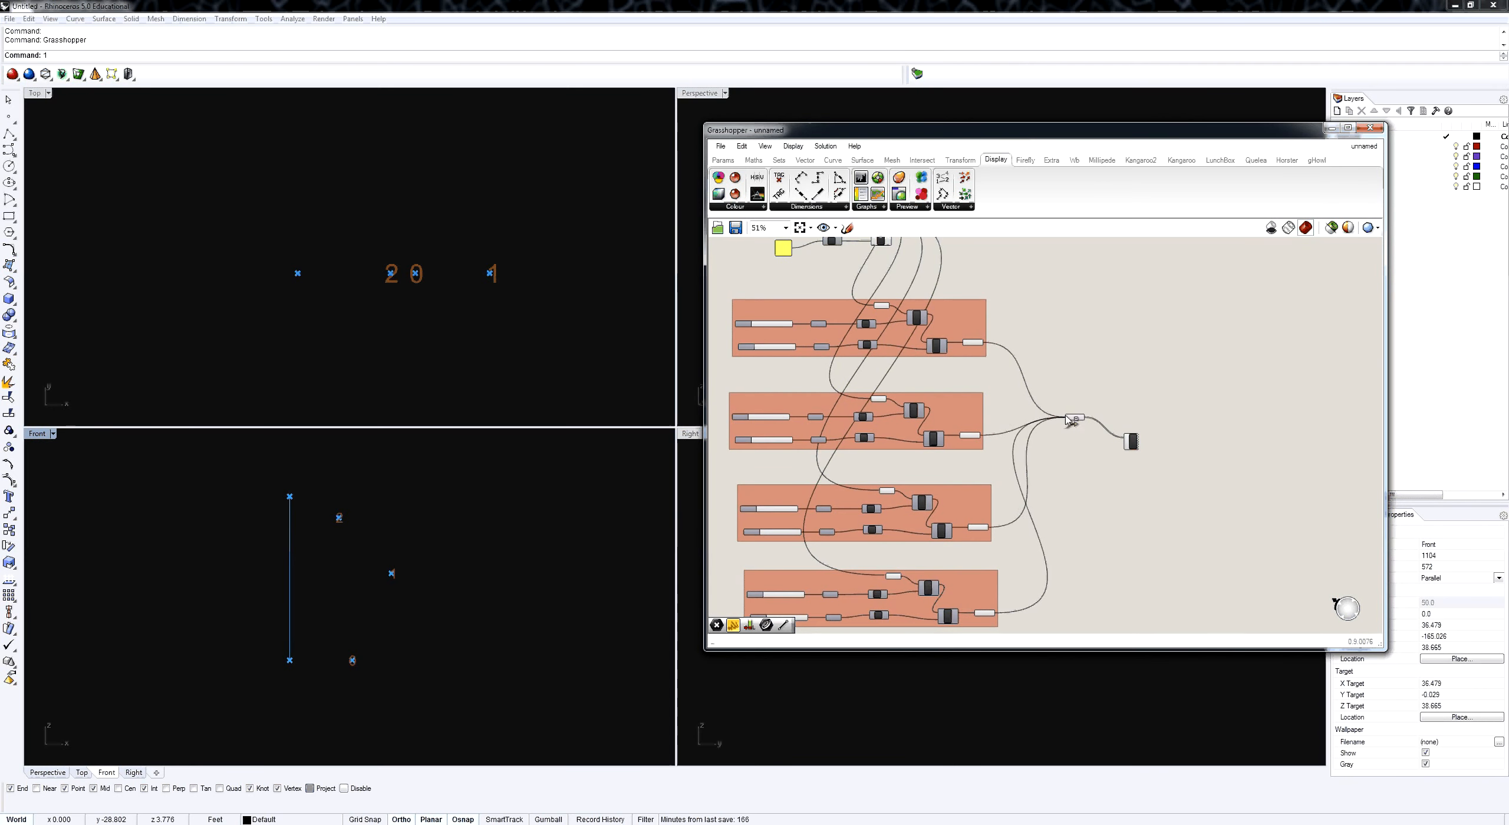
Set the maximum of the fourth group's Height slider to 200.
{"action": "right_click_drag", "start_coordinate": [330, 562], "coordinate": [379, 537]}
{"action": "scroll", "coordinate": [383, 495], "scroll_direction": "up", "scroll_amount": 8}
{"action": "scroll", "coordinate": [397, 488], "scroll_direction": "up", "scroll_amount": 2}
{"action": "middle_click", "coordinate": [397, 486]}
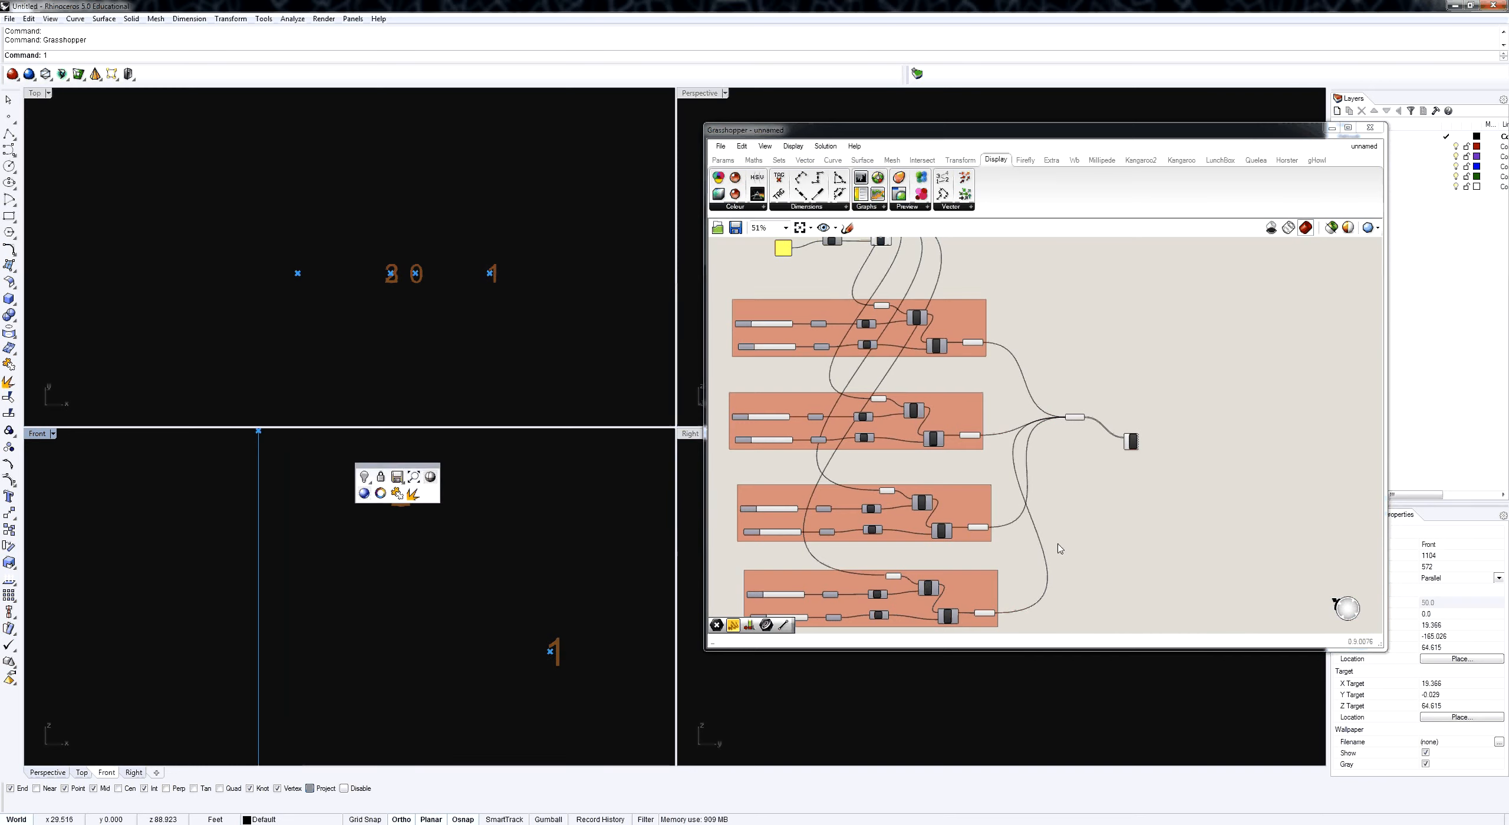
{"action": "right_click_drag", "start_coordinate": [1062, 548], "coordinate": [1115, 498]}
{"action": "scroll", "coordinate": [841, 559], "scroll_direction": "up", "scroll_amount": 5}
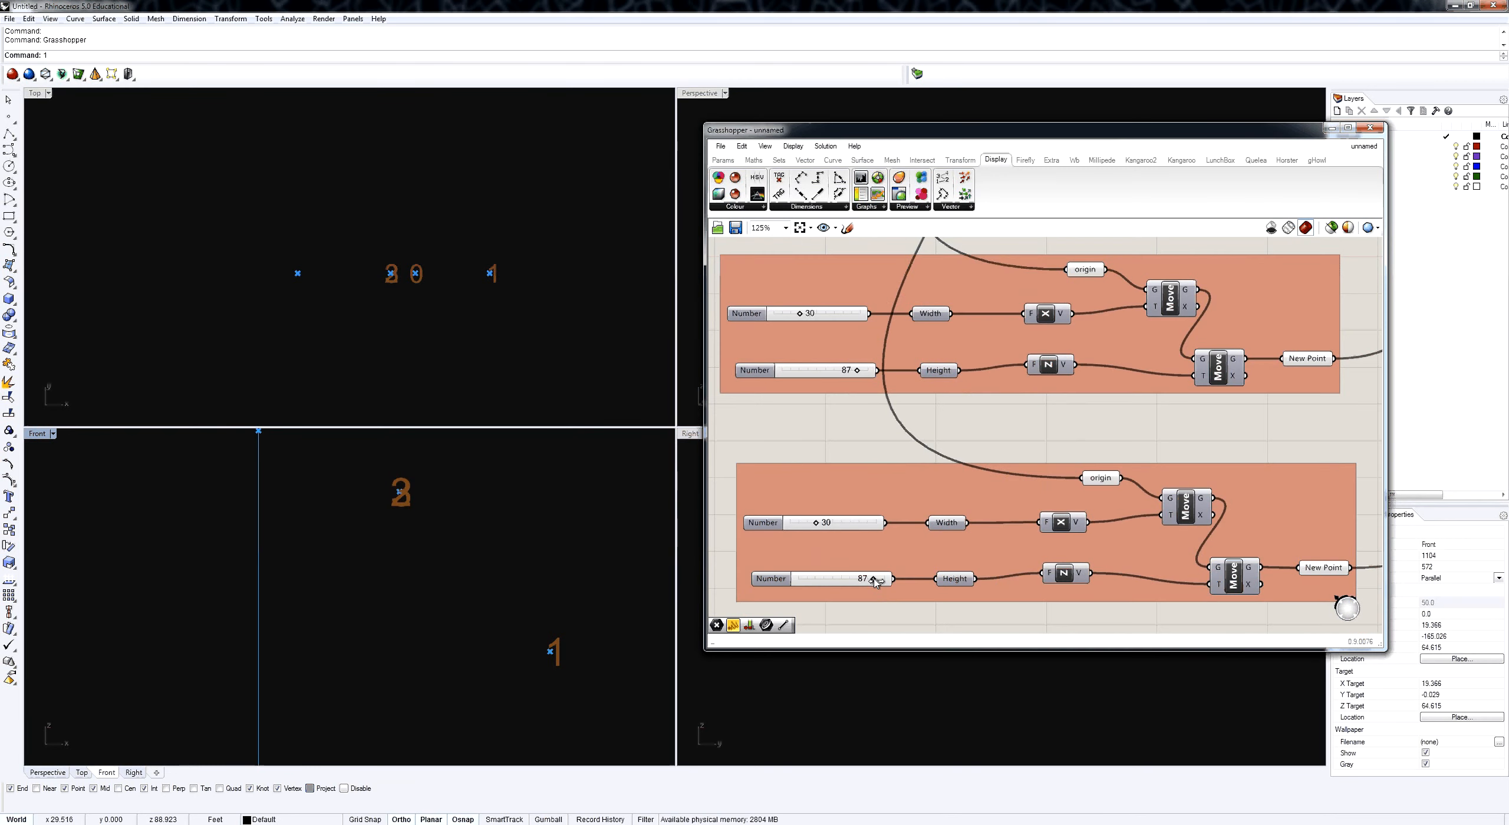
{"action": "double_click", "coordinate": [770, 580]}
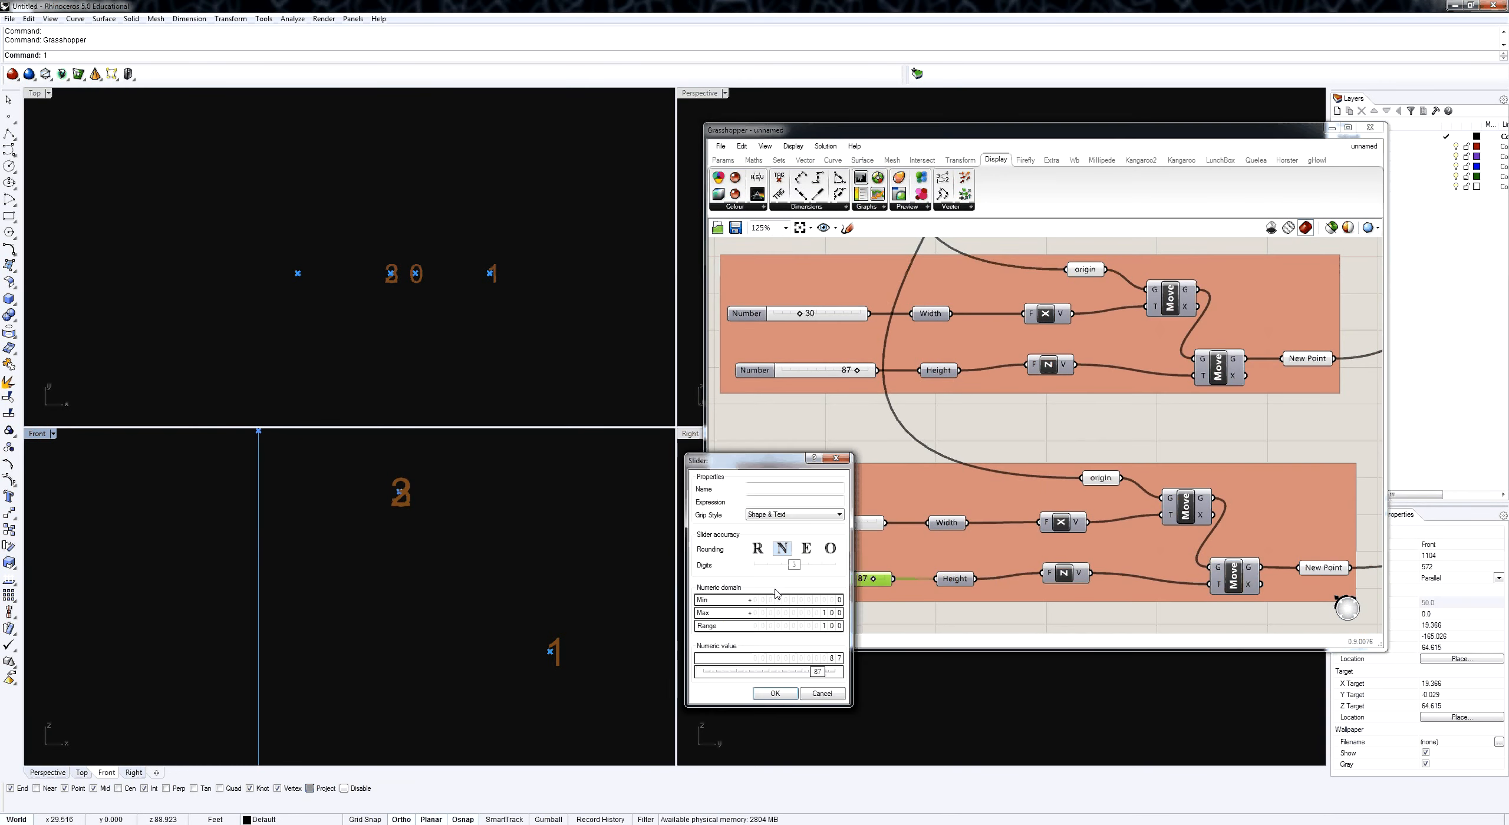
{"action": "double_click", "coordinate": [828, 613]}
{"action": "type", "text": "200"}
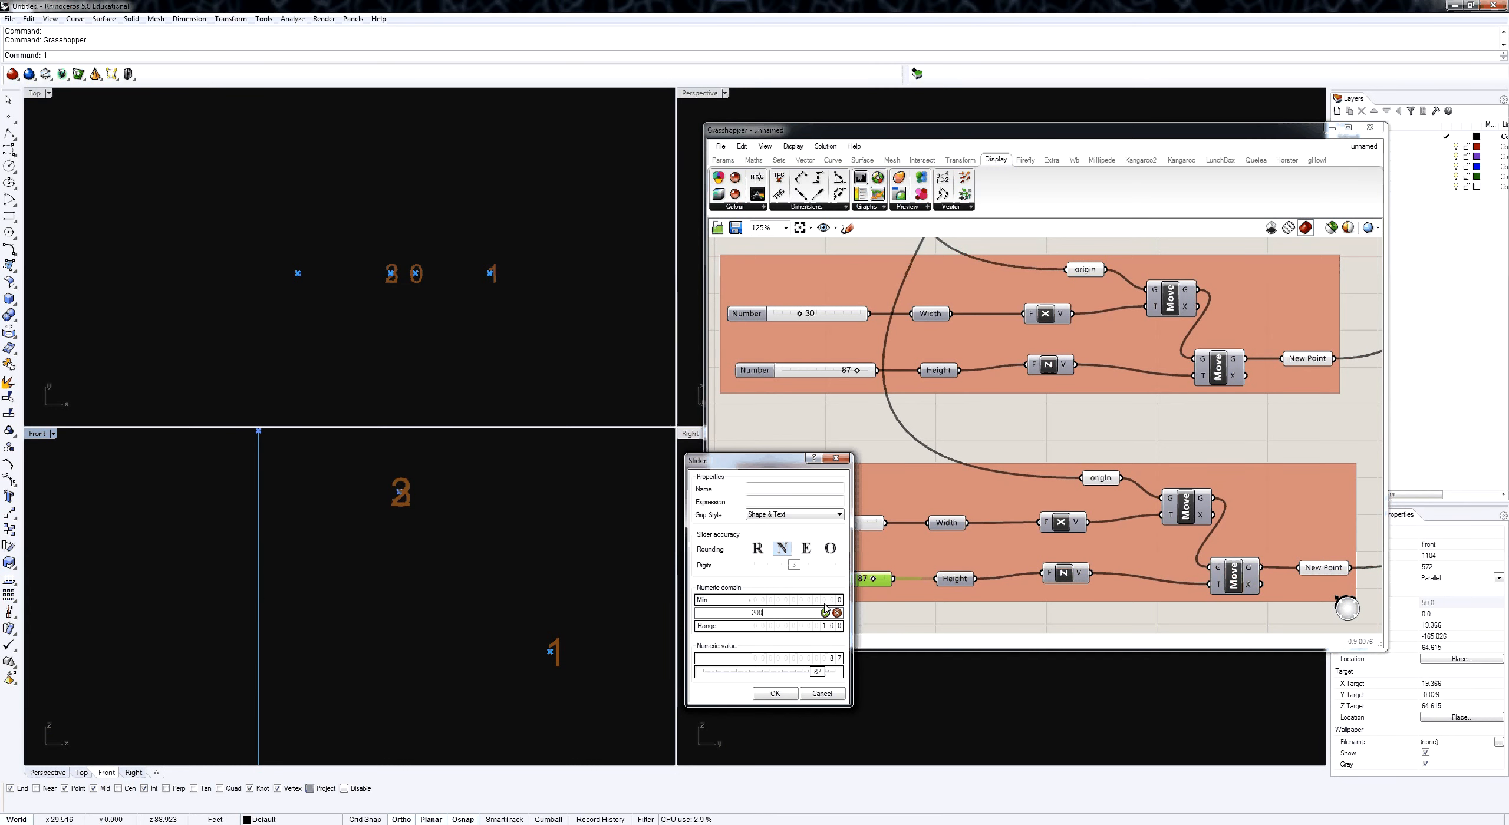
{"action": "left_click", "coordinate": [825, 613]}
{"action": "key", "text": "Return"}
Raise the fourth group's Height slider to about 105.
{"action": "scroll", "coordinate": [829, 577], "scroll_direction": "down", "scroll_amount": 2}
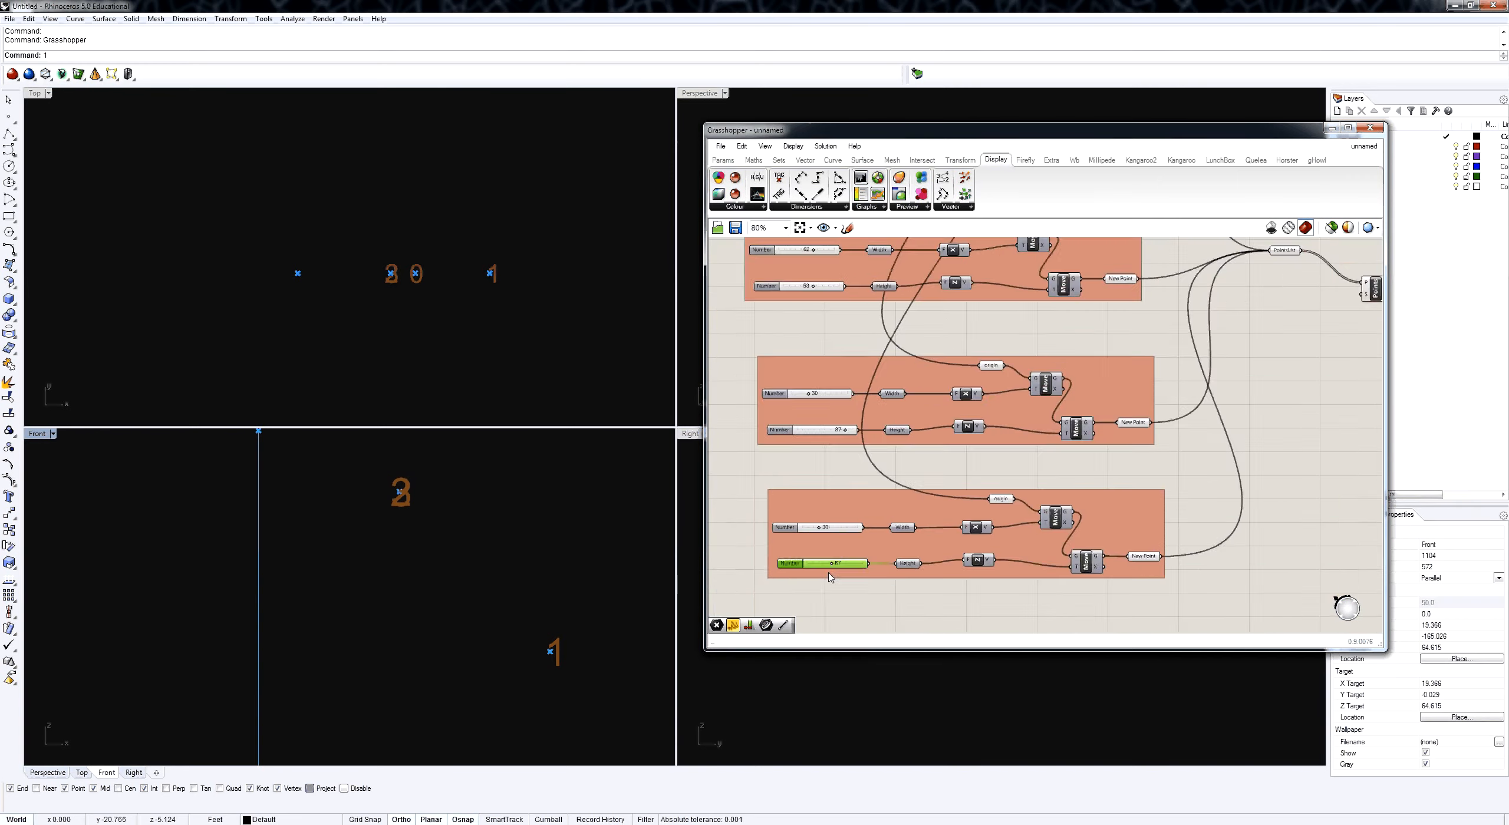
{"action": "scroll", "coordinate": [827, 564], "scroll_direction": "up", "scroll_amount": 2}
{"action": "left_click_drag", "start_coordinate": [832, 563], "coordinate": [811, 567]}
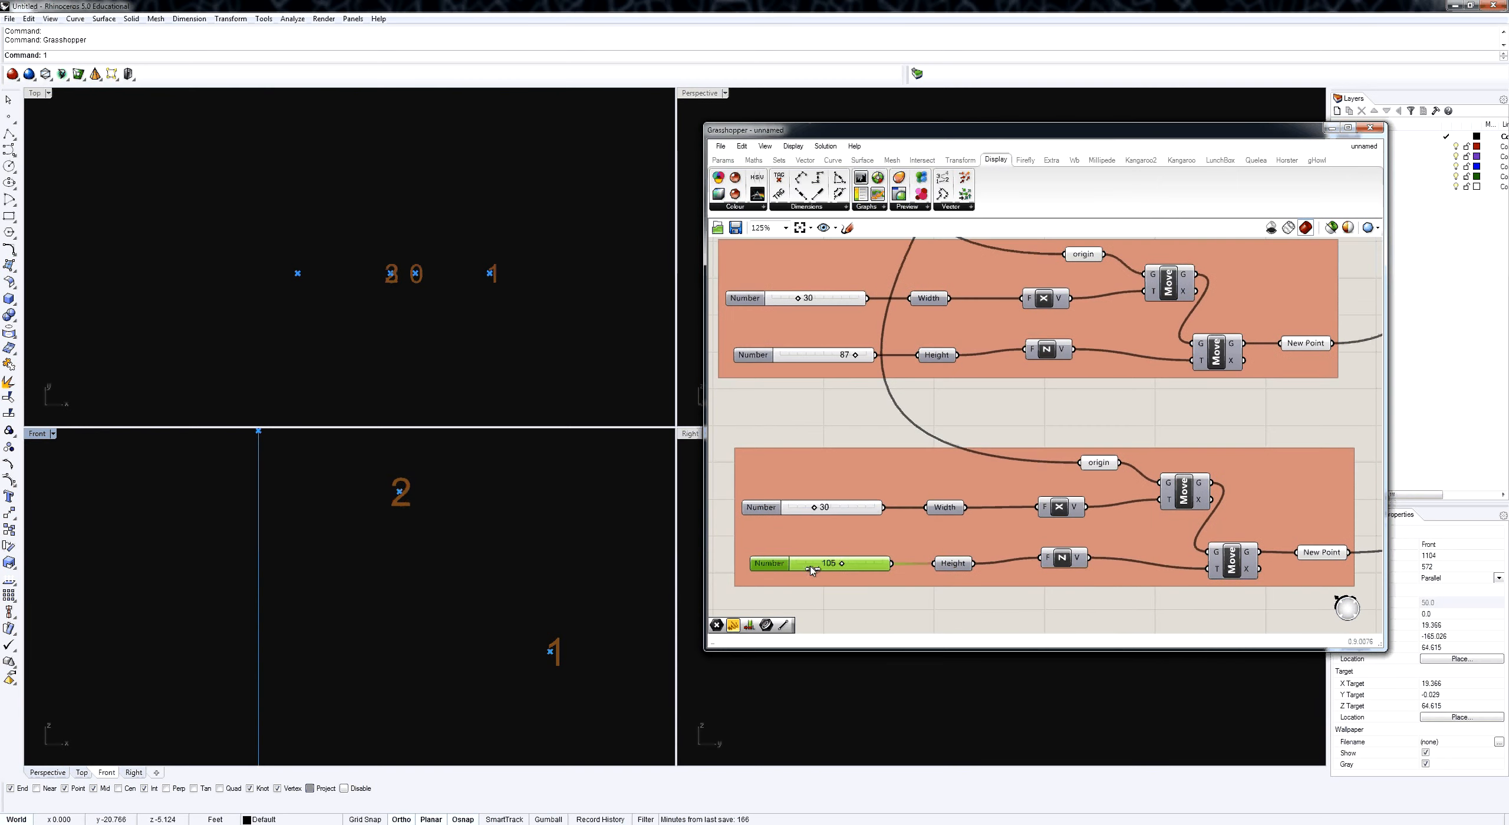
{"action": "scroll", "coordinate": [844, 565], "scroll_direction": "down", "scroll_amount": 3}
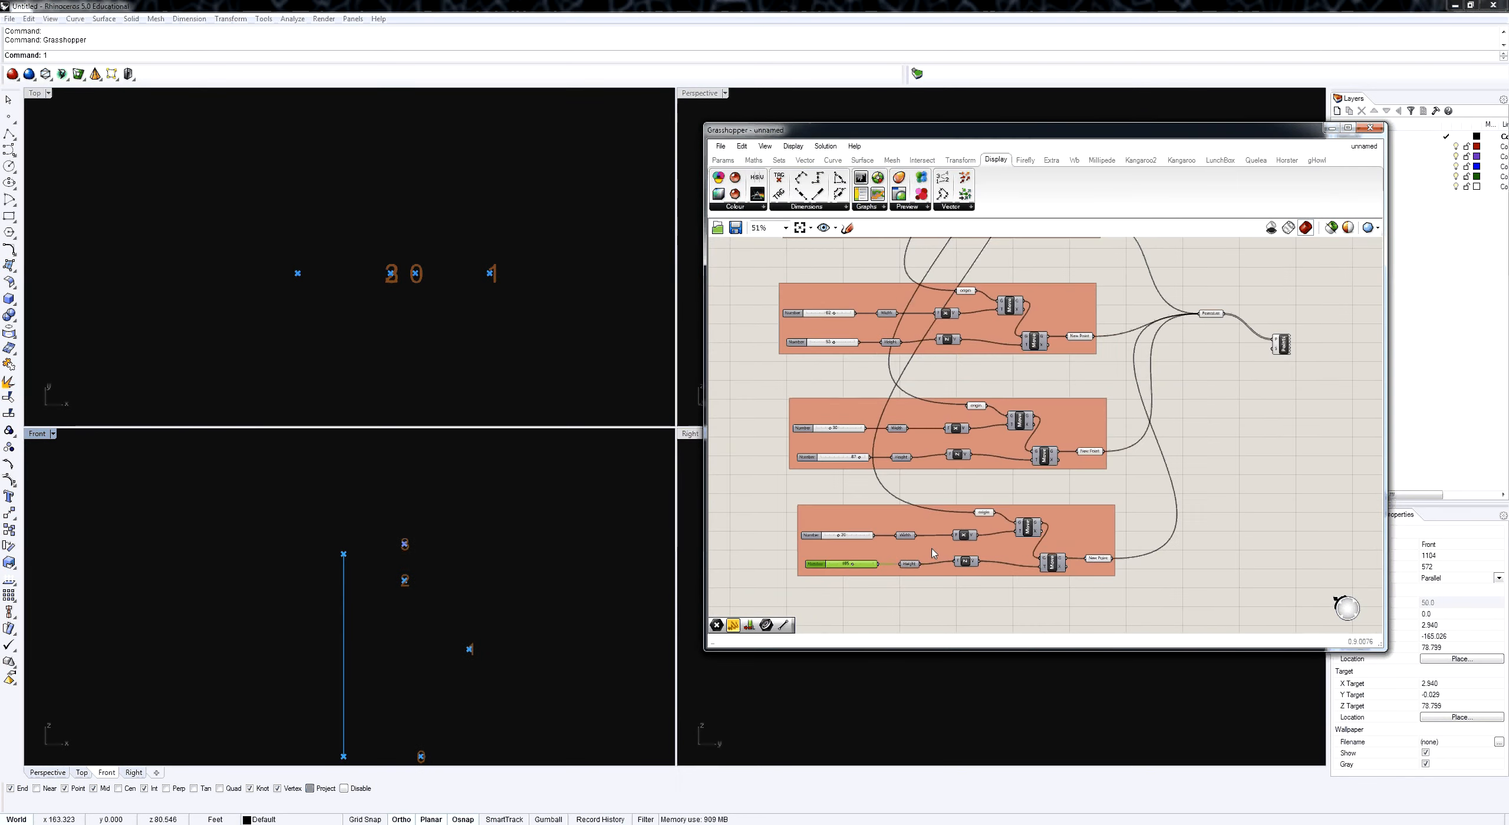
Add a Nurbs Curve component near PointsList and connect PointsList to its V input.
{"action": "right_click_drag", "start_coordinate": [1211, 340], "coordinate": [1125, 413]}
{"action": "scroll", "coordinate": [1124, 411], "scroll_direction": "up", "scroll_amount": 1}
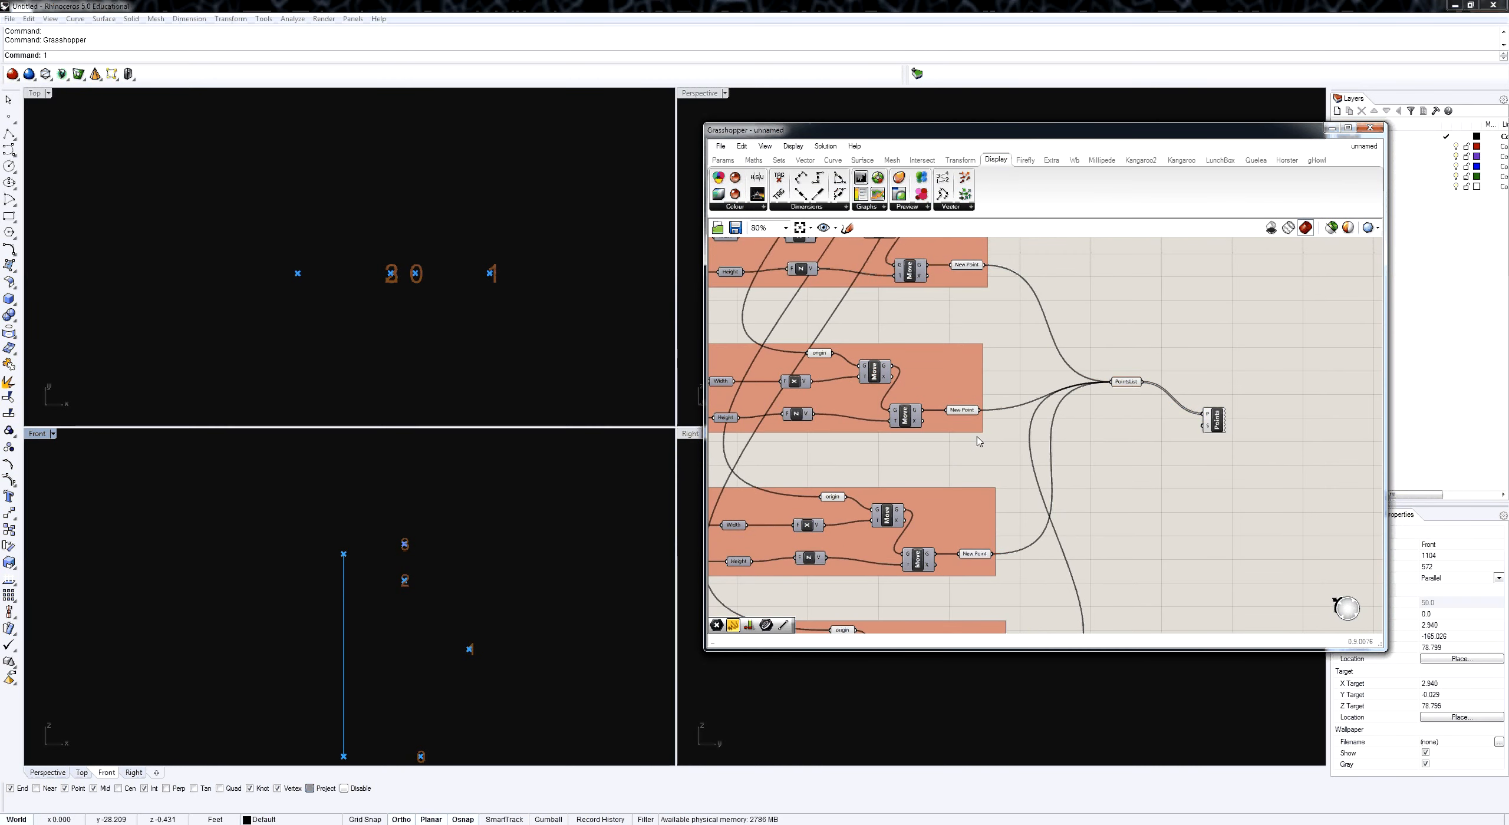
{"action": "left_click", "coordinate": [832, 160]}
{"action": "left_click", "coordinate": [950, 207]}
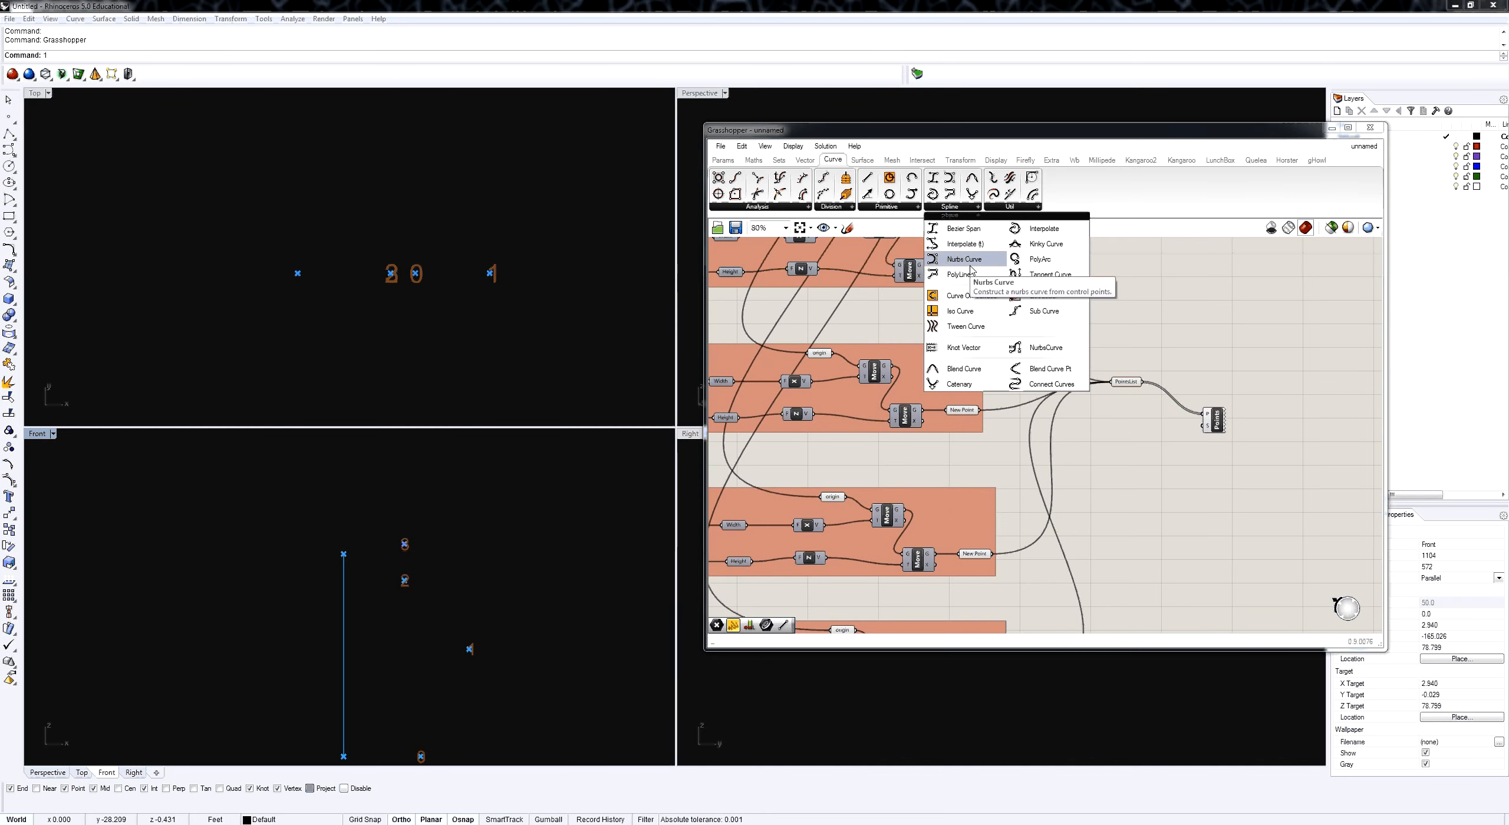
{"action": "left_click", "coordinate": [1046, 347]}
{"action": "left_click", "coordinate": [1185, 331]}
{"action": "scroll", "coordinate": [1170, 361], "scroll_direction": "up", "scroll_amount": 3}
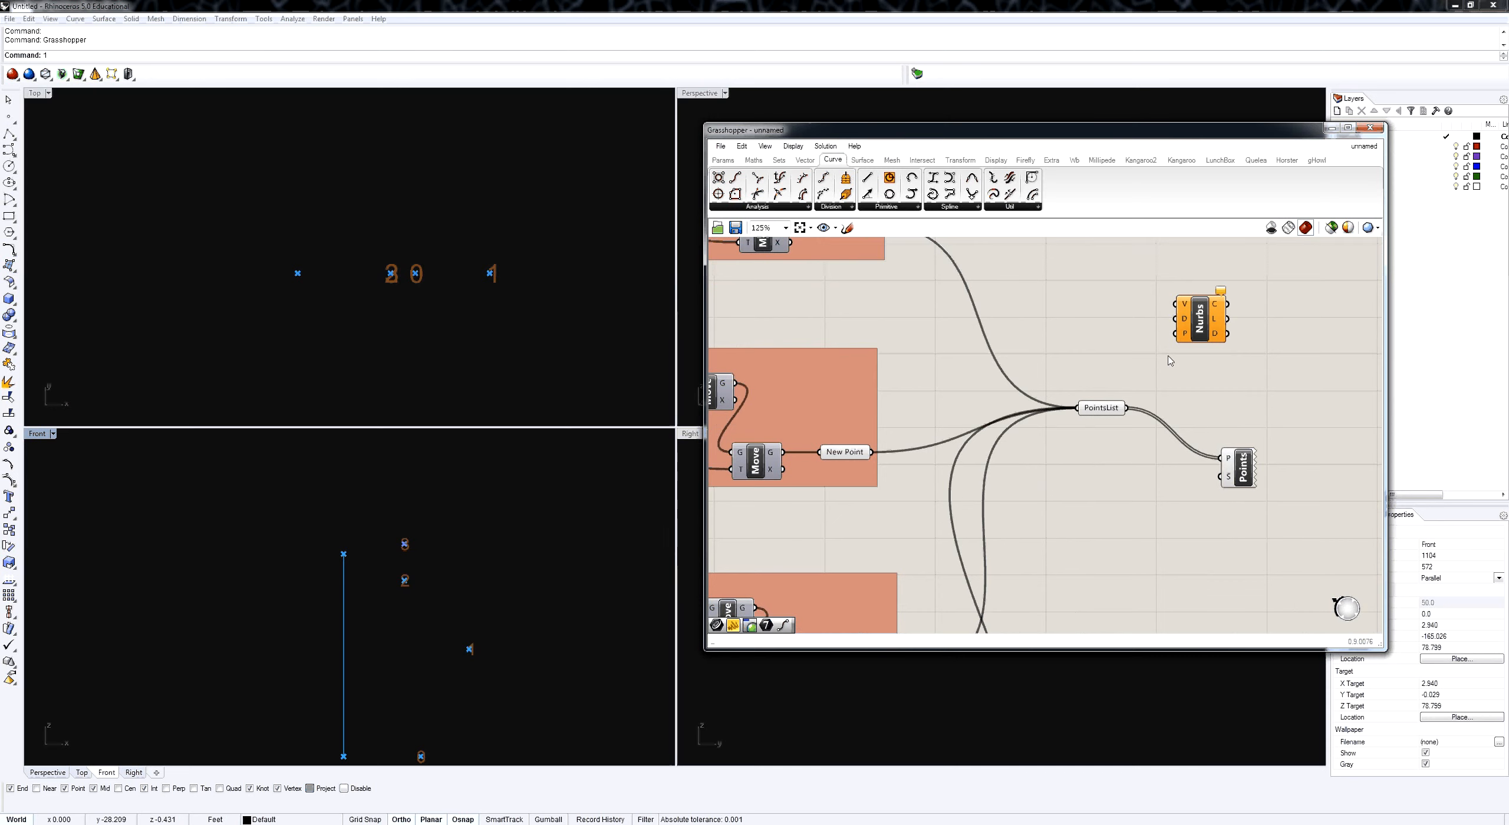
{"action": "left_click_drag", "start_coordinate": [1105, 413], "coordinate": [1172, 299]}
Add an Interpolate curve component above the Nurbs Curve component, connect PointsList to its V input, and space the two components apart.
{"action": "right_click_drag", "start_coordinate": [451, 652], "coordinate": [447, 575]}
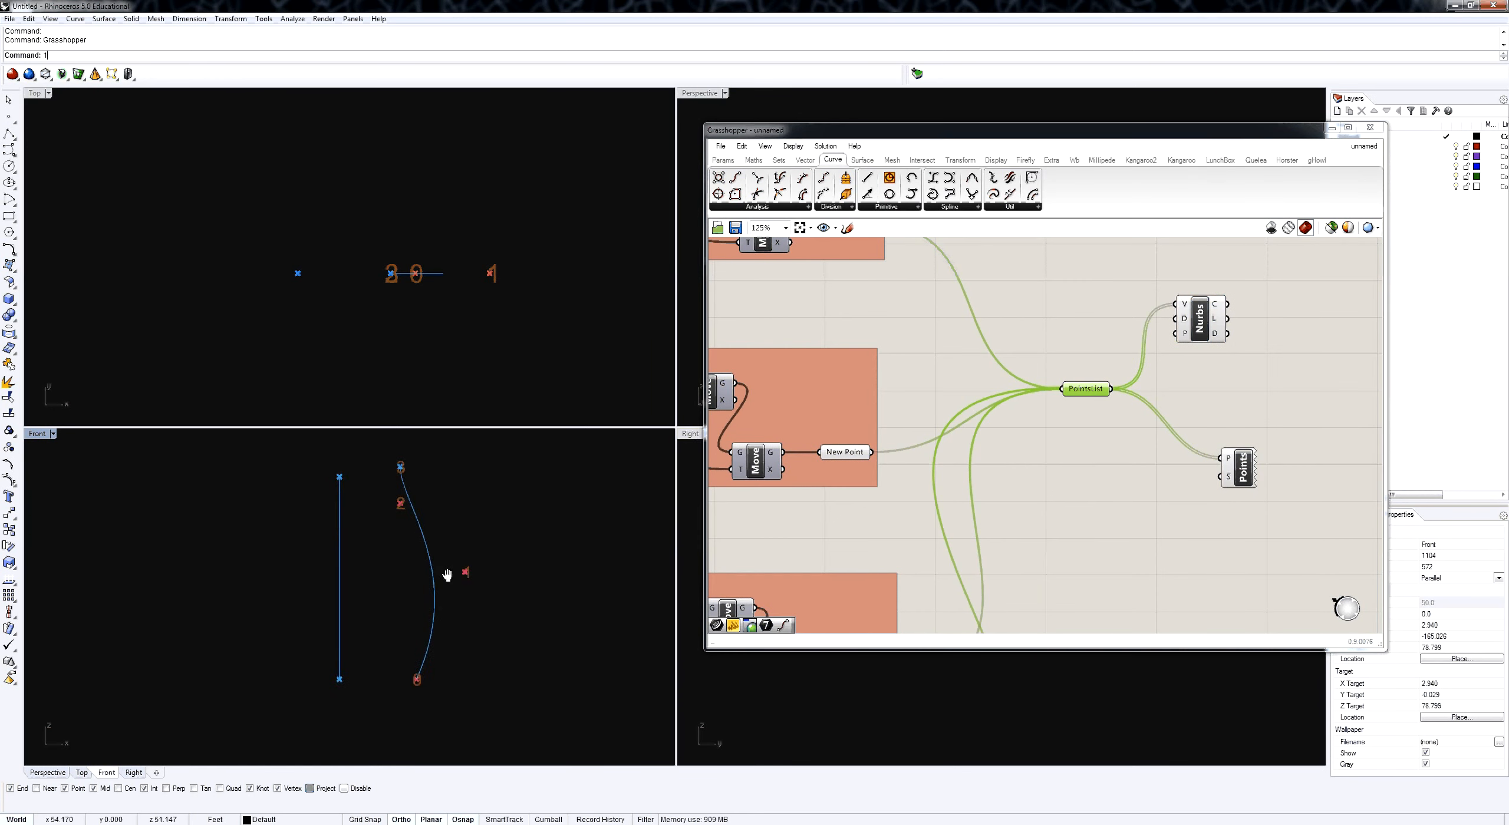
{"action": "scroll", "coordinate": [446, 574], "scroll_direction": "down", "scroll_amount": 2}
{"action": "right_click_drag", "start_coordinate": [1113, 453], "coordinate": [1089, 498]}
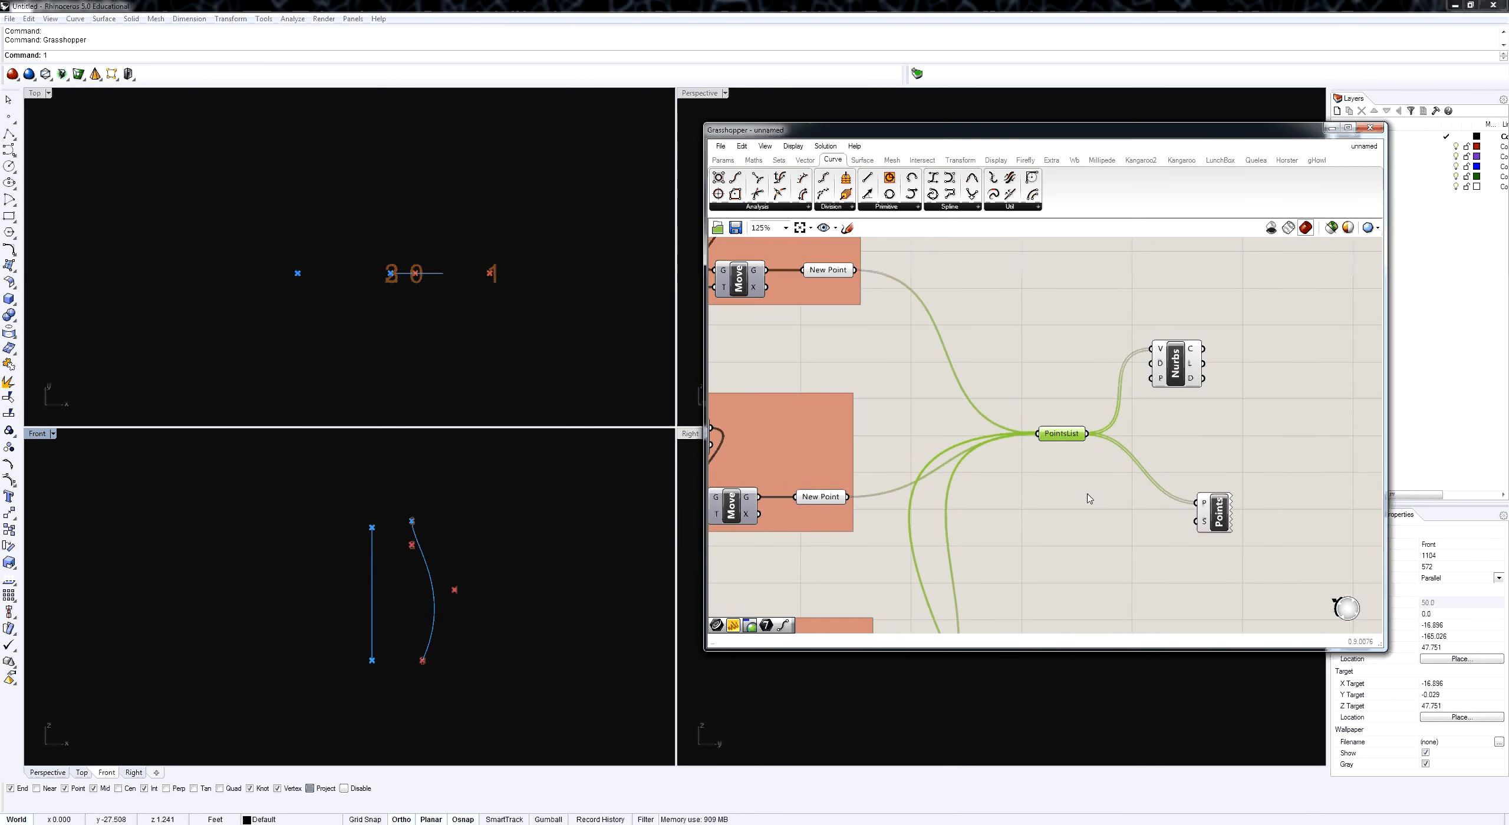
{"action": "left_click", "coordinate": [938, 207]}
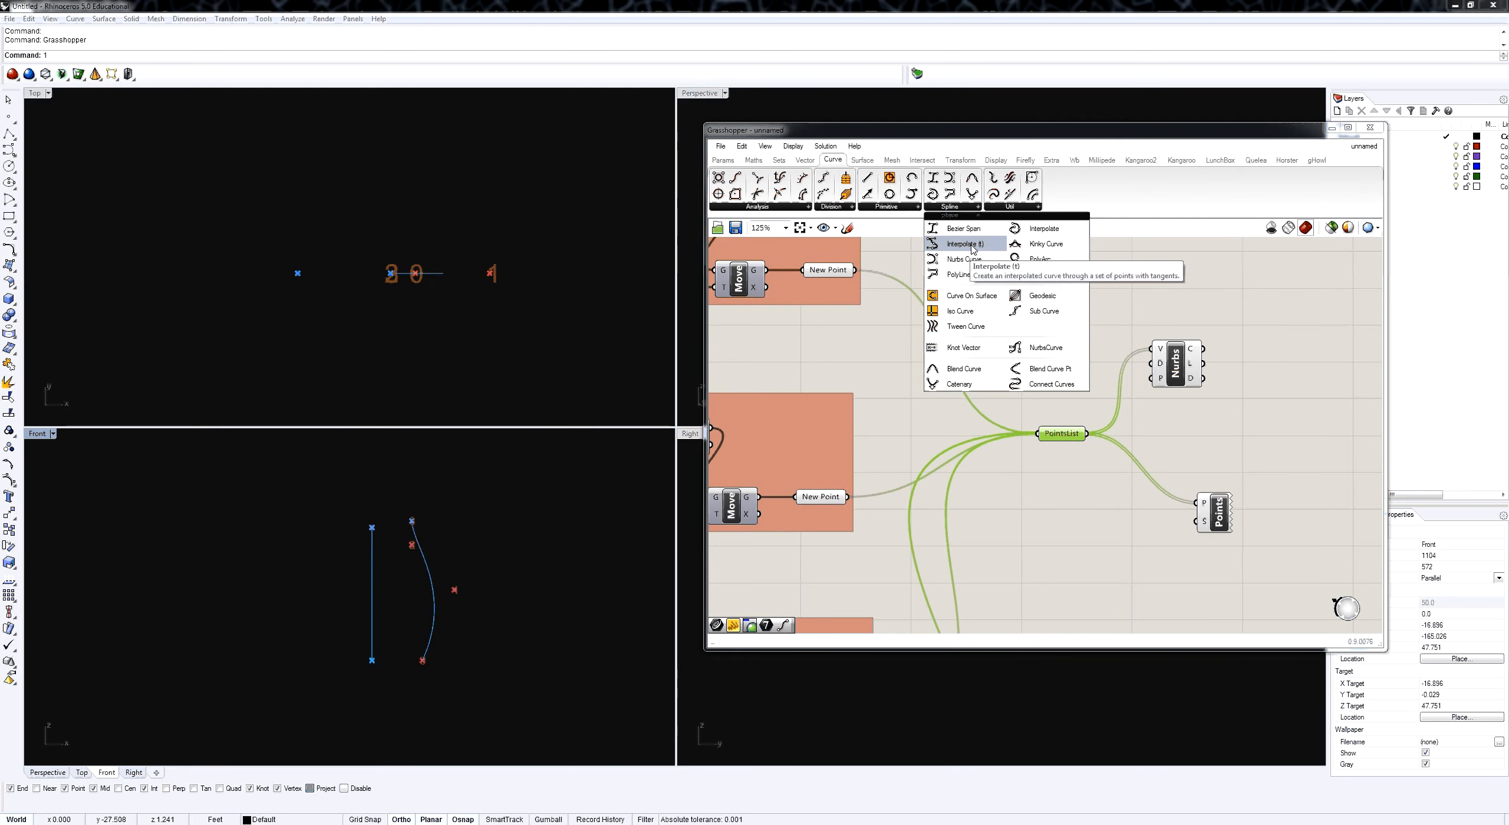
{"action": "left_click_drag", "start_coordinate": [1040, 229], "coordinate": [1121, 318]}
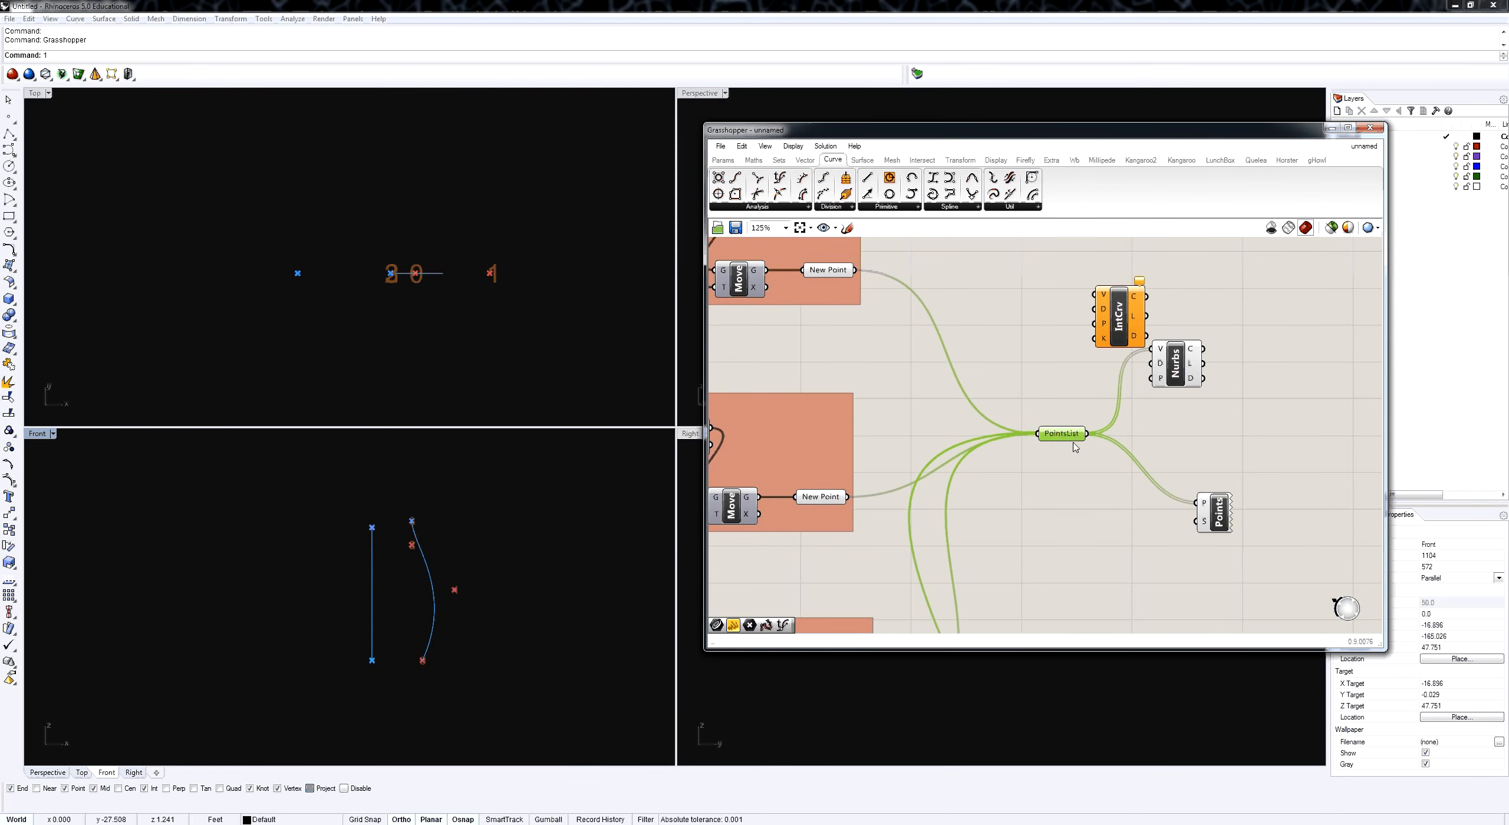
{"action": "left_click_drag", "start_coordinate": [1087, 434], "coordinate": [1053, 345]}
{"action": "left_click_drag", "start_coordinate": [1094, 294], "coordinate": [1095, 295]}
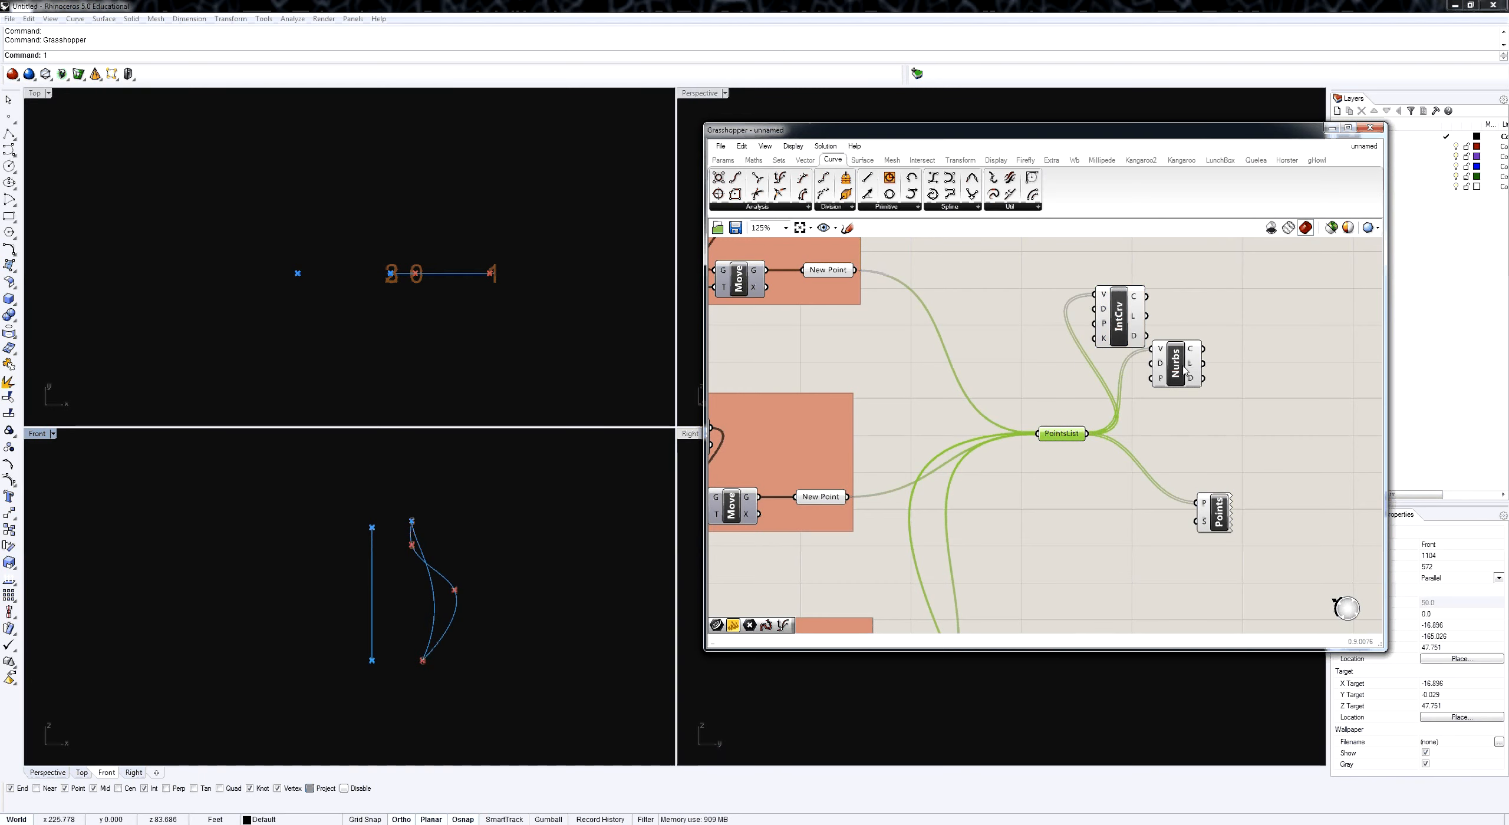
{"action": "left_click_drag", "start_coordinate": [1185, 368], "coordinate": [1185, 416]}
Hide the interpolated curve in the viewports and move its component below the Nurbs Curve component.
{"action": "left_click", "coordinate": [1120, 319]}
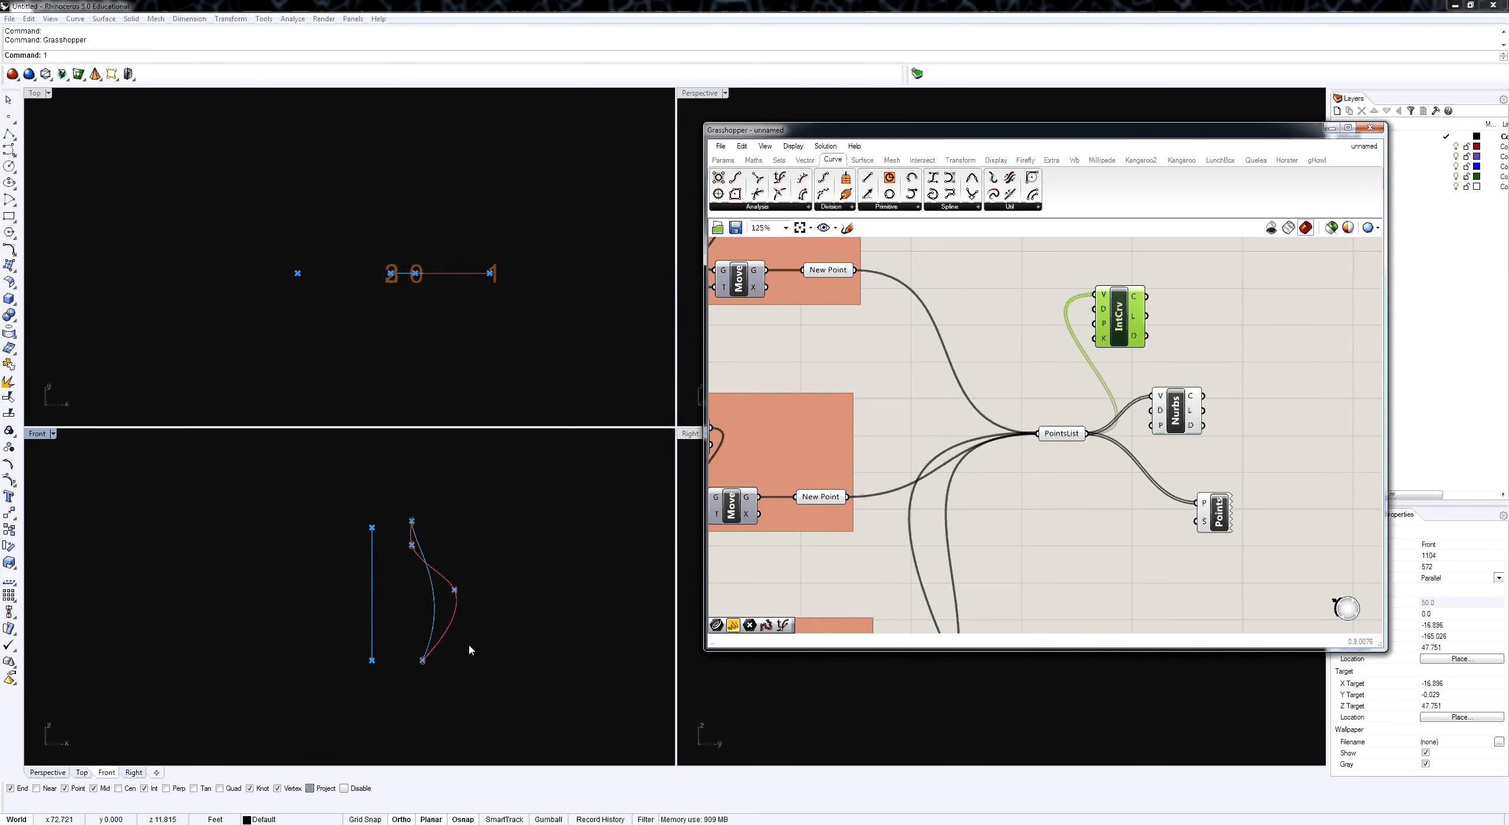
{"action": "scroll", "coordinate": [444, 607], "scroll_direction": "up", "scroll_amount": 2}
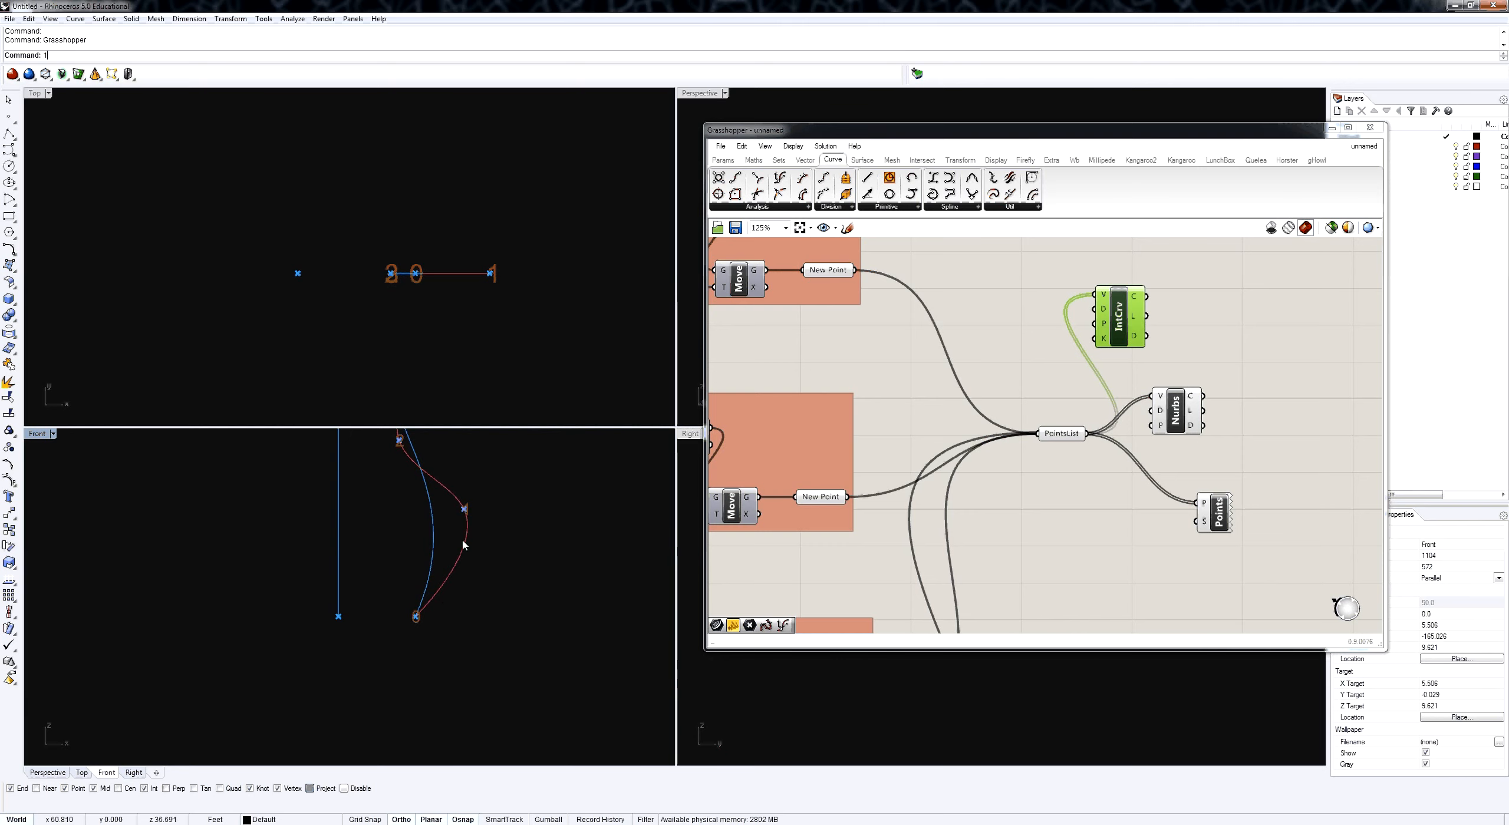
{"action": "right_click_drag", "start_coordinate": [463, 545], "coordinate": [458, 603]}
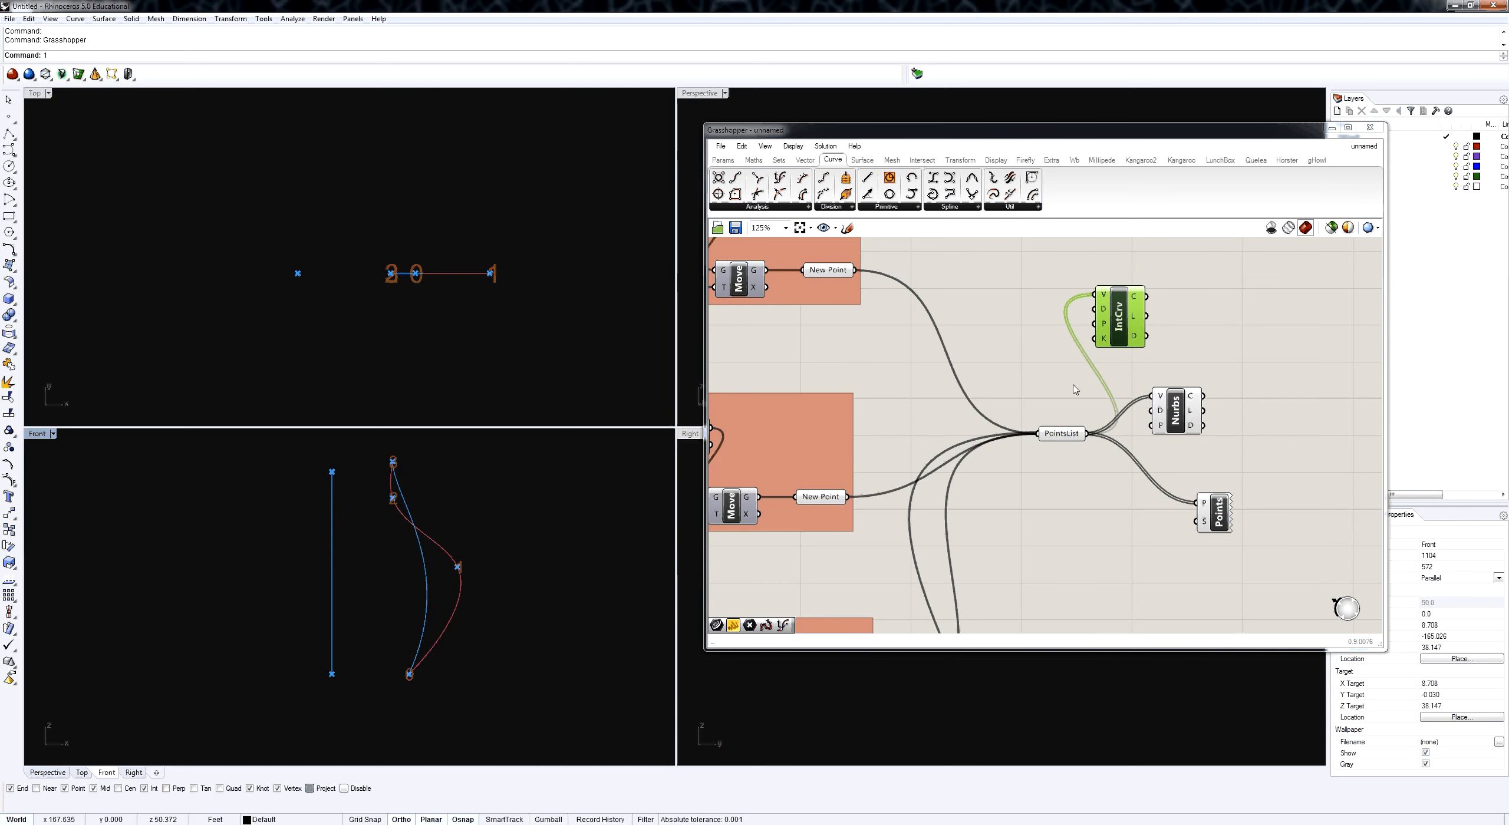
{"action": "left_click_drag", "start_coordinate": [1121, 341], "coordinate": [1142, 329]}
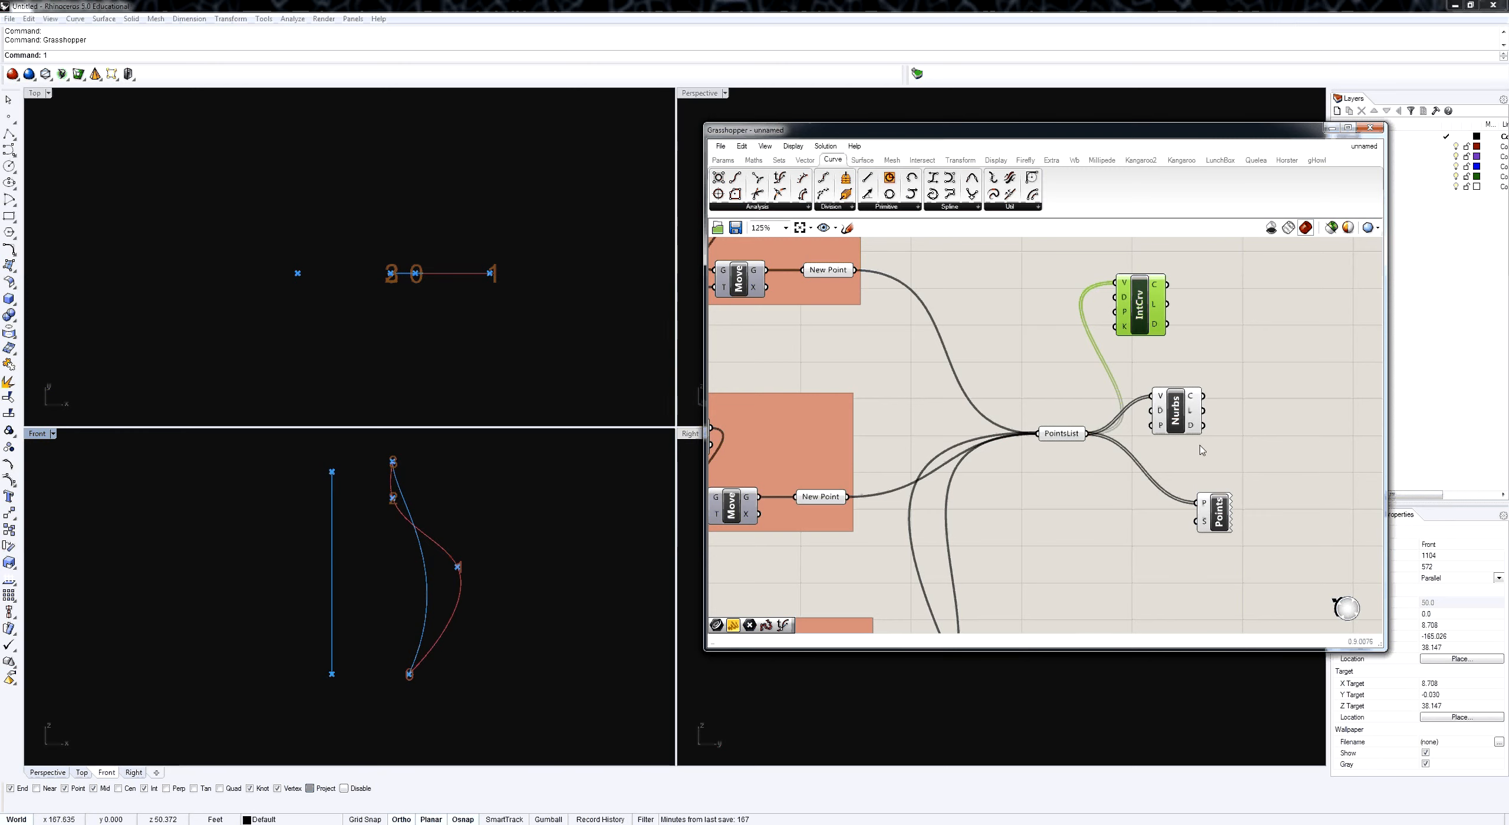
{"action": "middle_click", "coordinate": [1204, 320]}
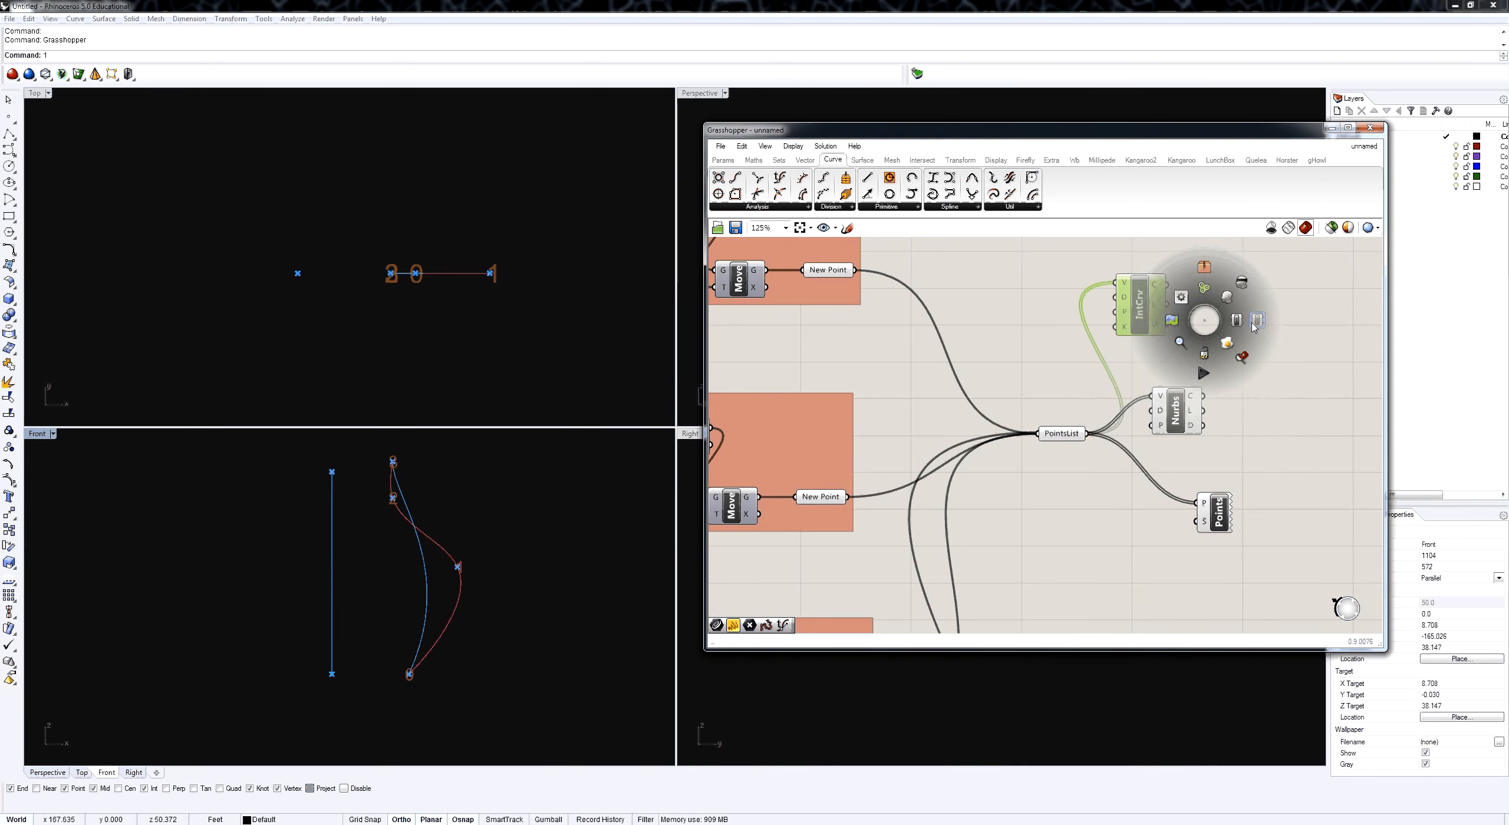
{"action": "left_click", "coordinate": [1256, 320]}
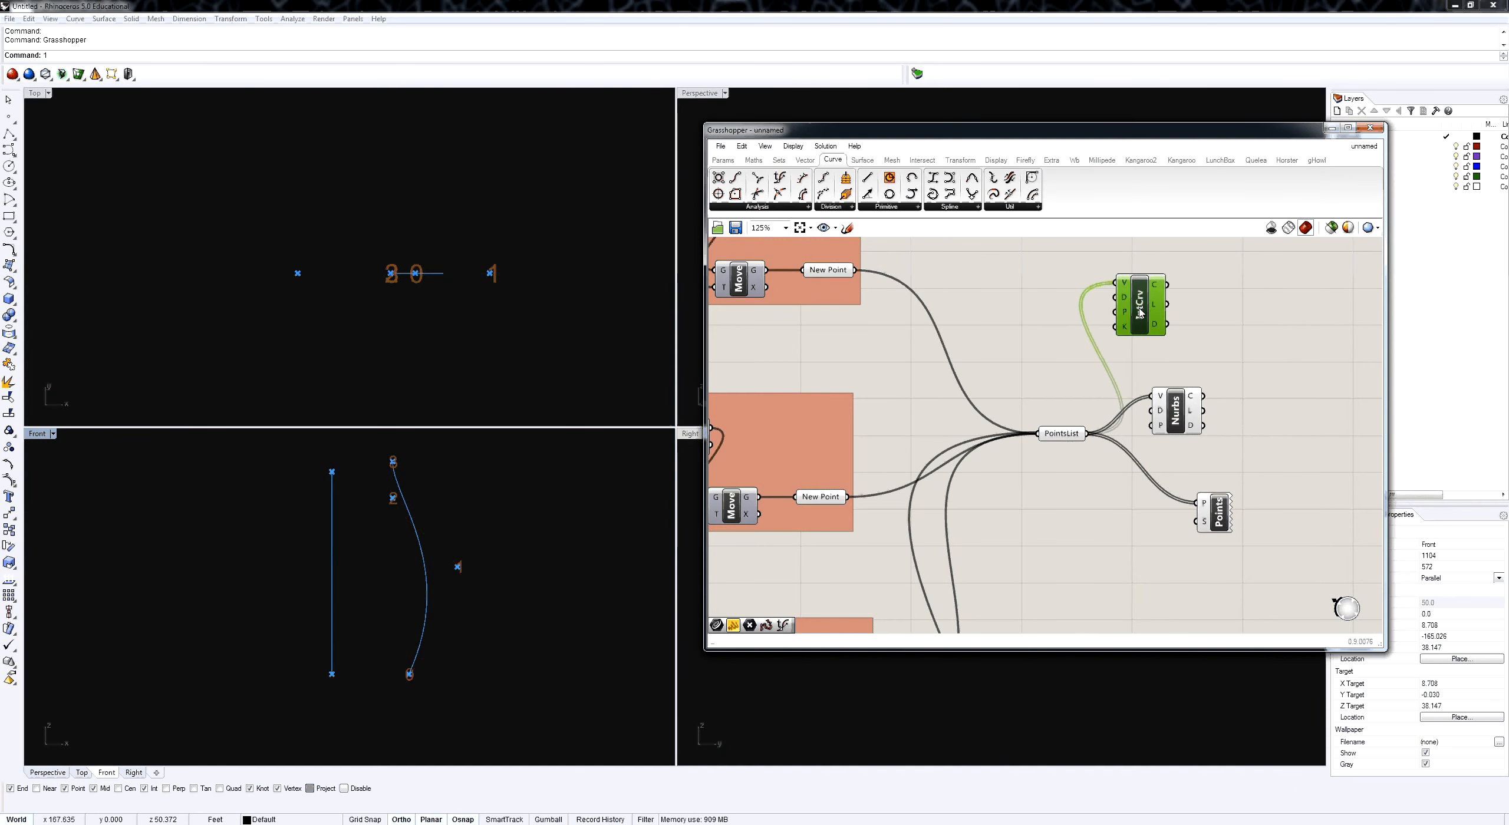
{"action": "left_click_drag", "start_coordinate": [1165, 339], "coordinate": [1130, 548]}
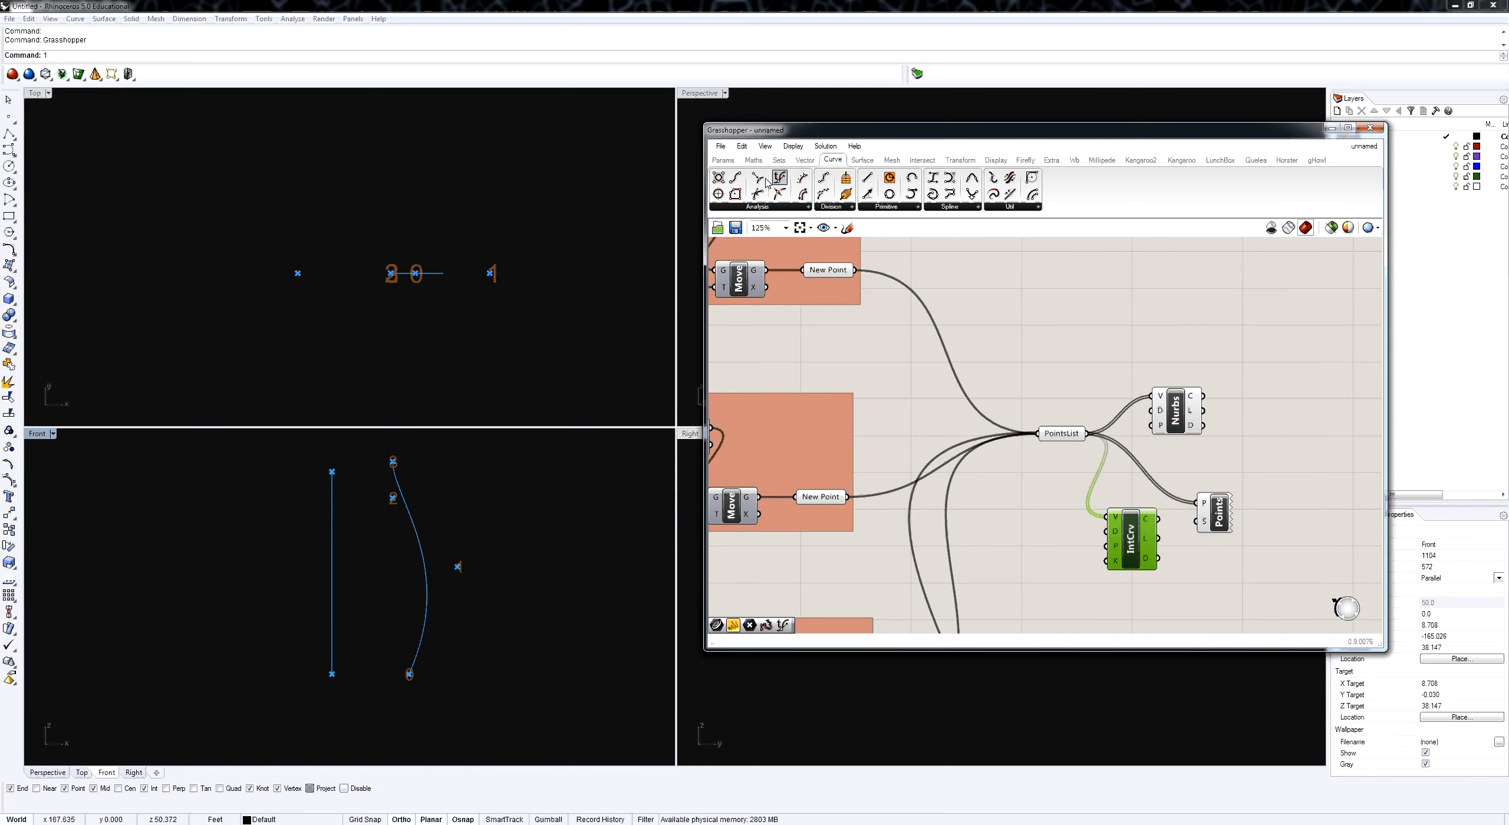
Add a Curve parameter beside the Nurbs Curve component and connect the C output to it.
{"action": "left_click", "coordinate": [723, 160]}
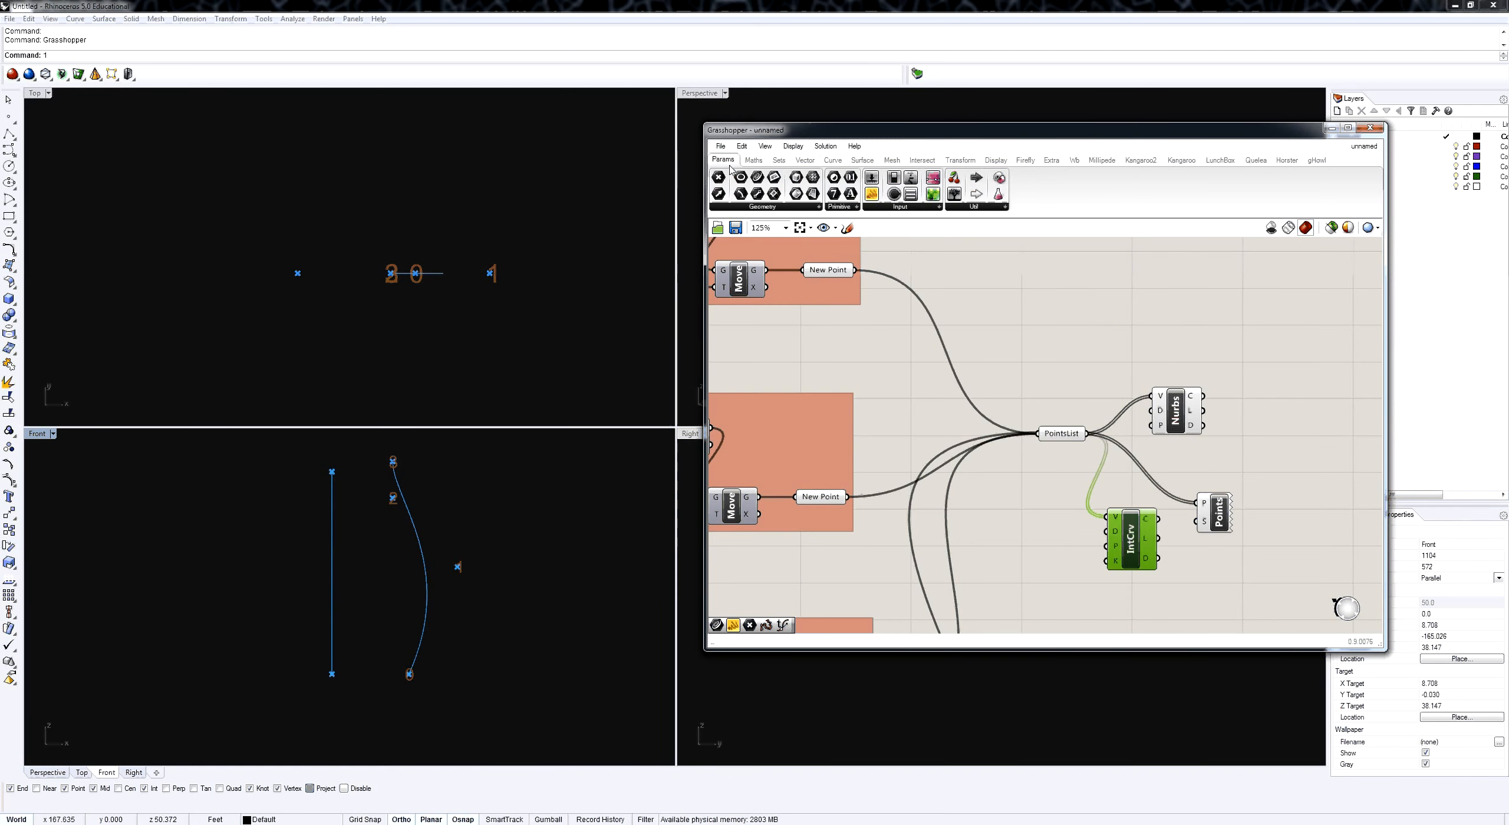
{"action": "left_click", "coordinate": [757, 178]}
{"action": "left_click", "coordinate": [1256, 372]}
{"action": "left_click_drag", "start_coordinate": [1191, 396], "coordinate": [1238, 384]}
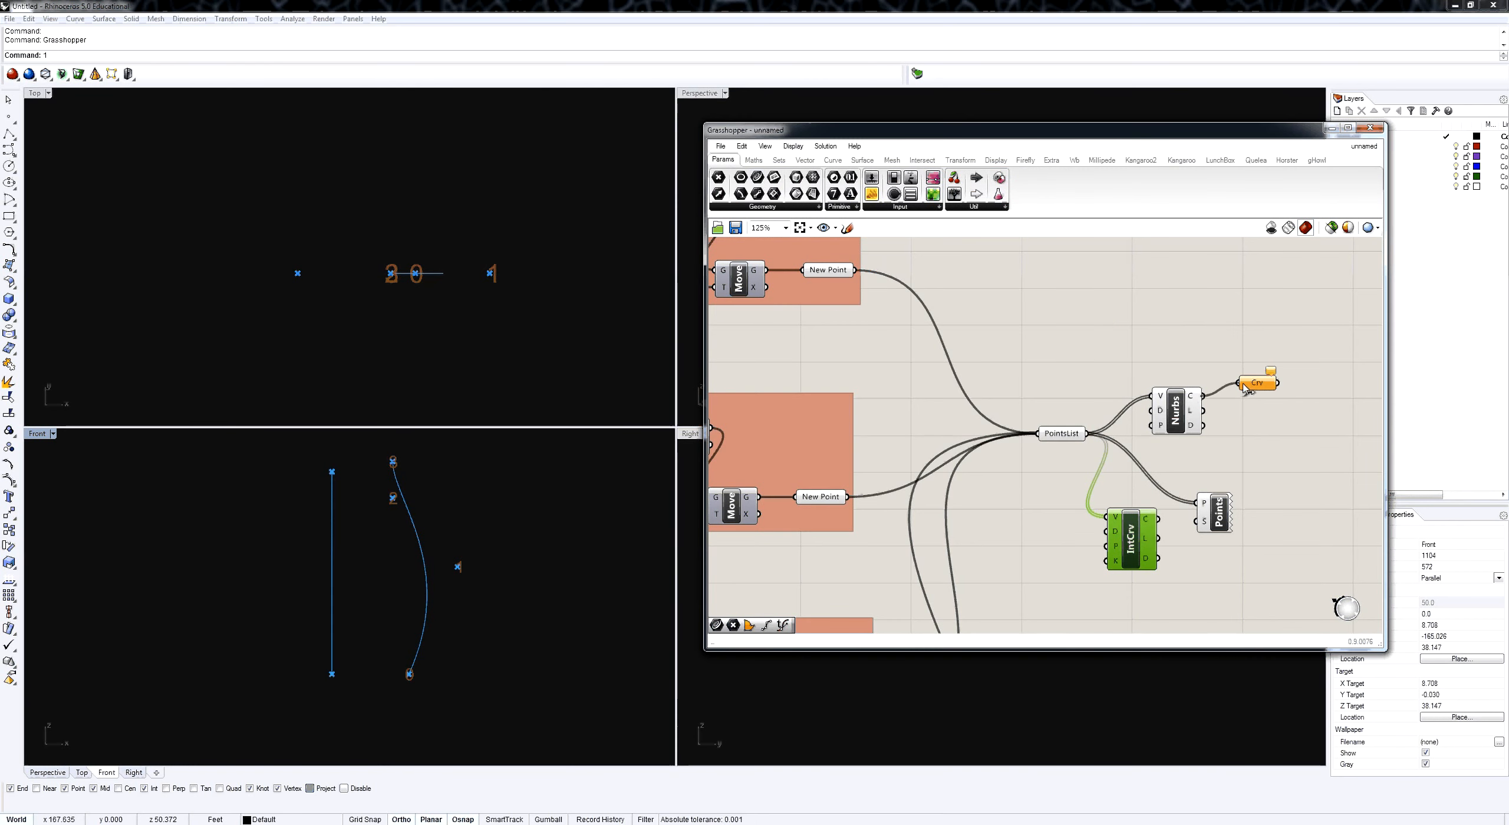
Rename the Curve parameter fed by the Nurbs Curve component as Profile Curve.
{"action": "right_click", "coordinate": [1256, 385]}
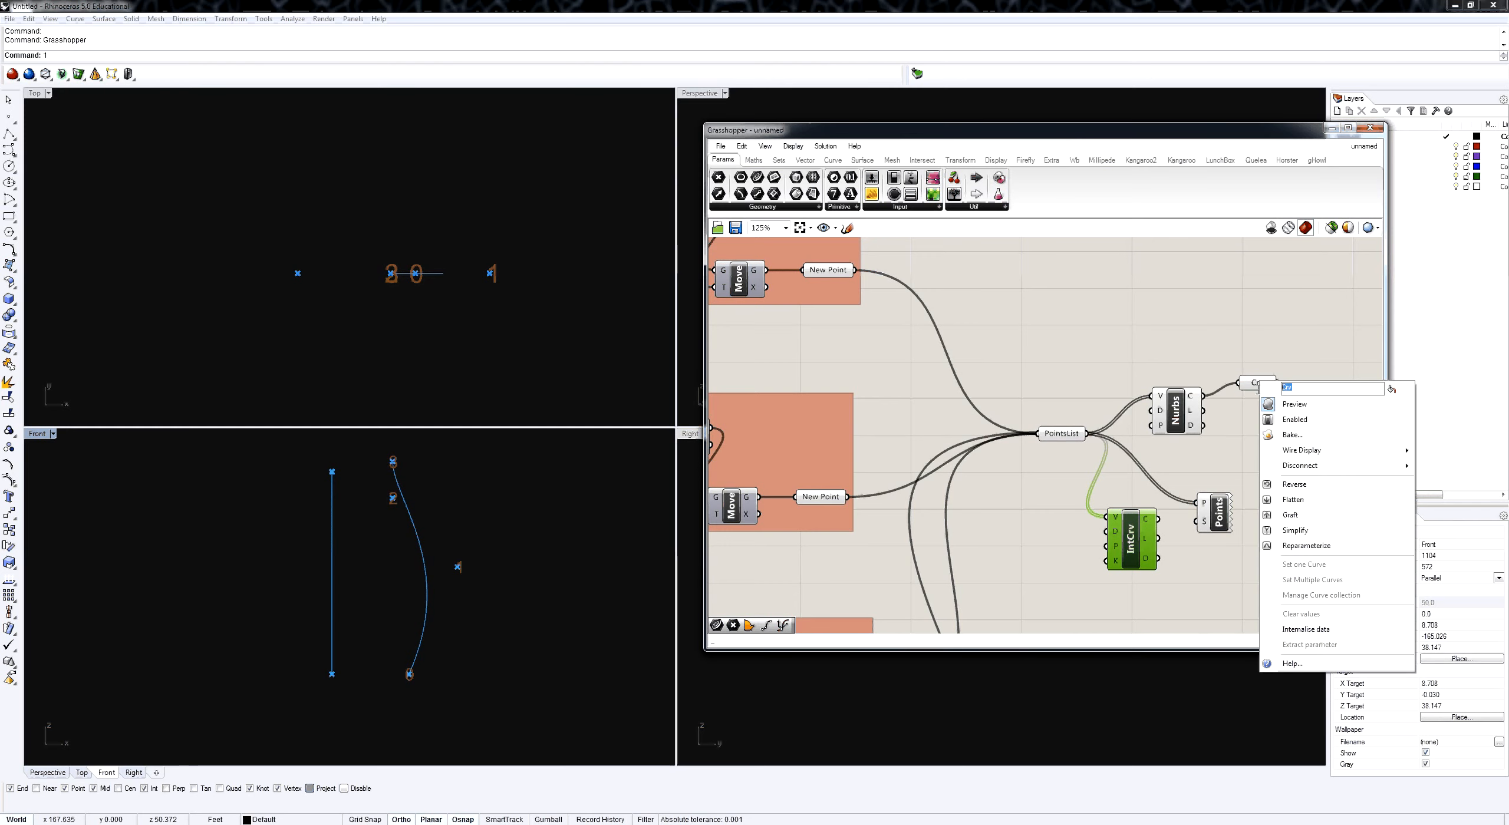
{"action": "type", "text": "Profil"}
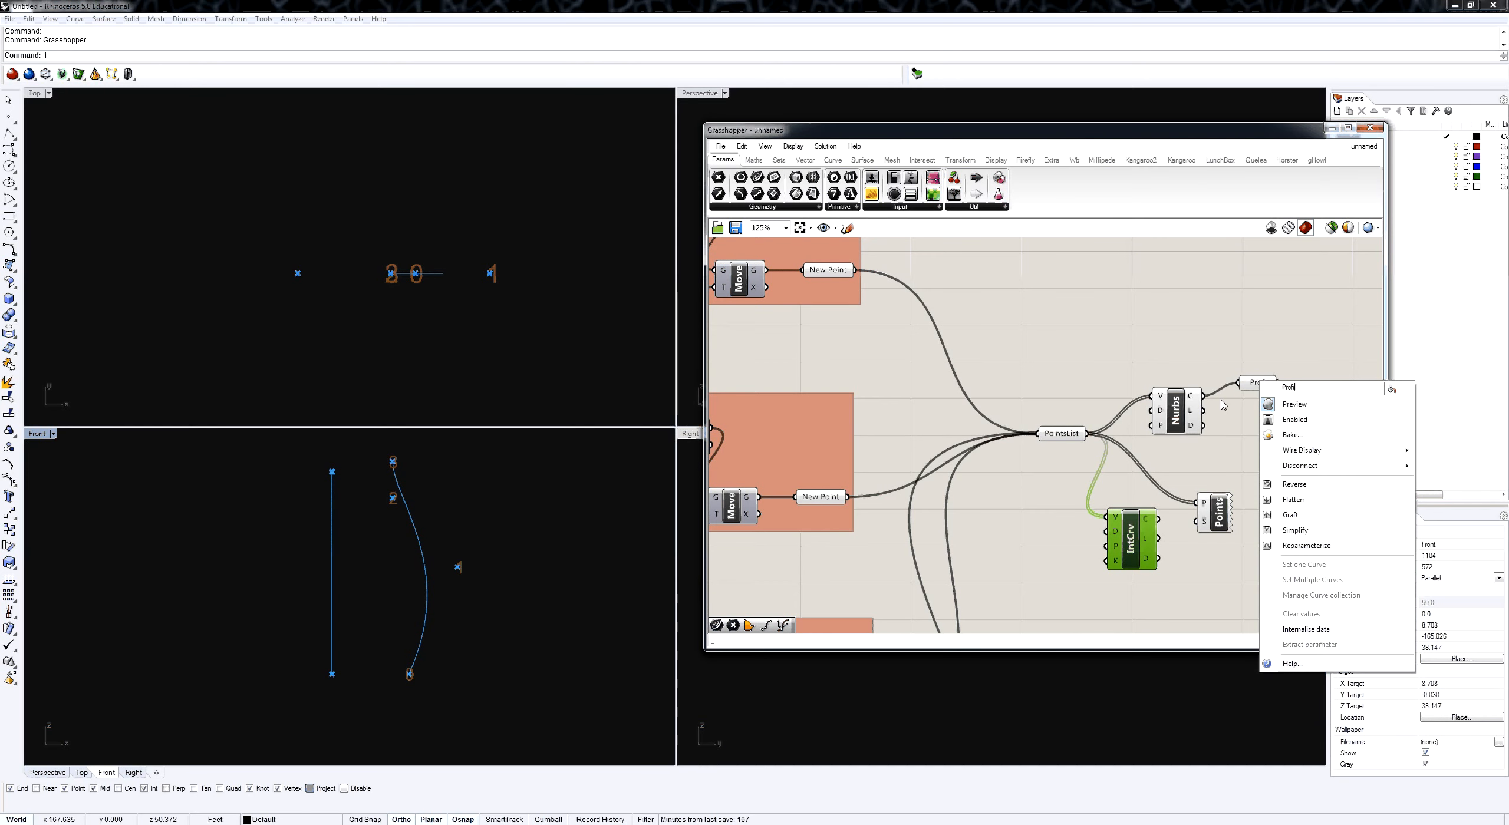
{"action": "type", "text": "e Curve"}
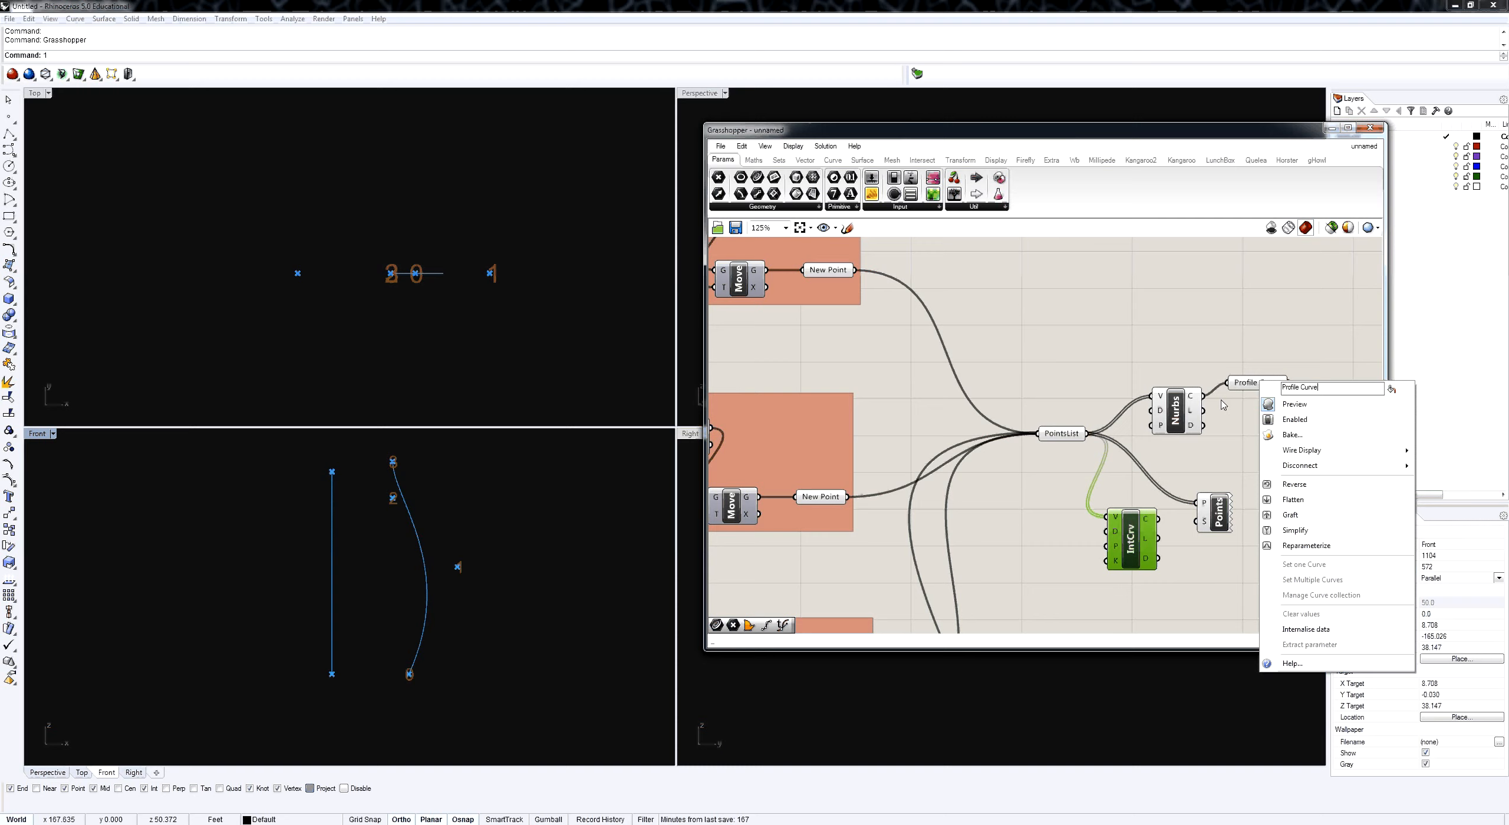
{"action": "left_click", "coordinate": [1123, 295]}
Duplicate the axis parameter, connect the original axis output to the copy, and place the copy in the open space above the Profile Curve parameter.
{"action": "right_click_drag", "start_coordinate": [1139, 340], "coordinate": [1097, 438]}
{"action": "scroll", "coordinate": [1098, 436], "scroll_direction": "down", "scroll_amount": 5}
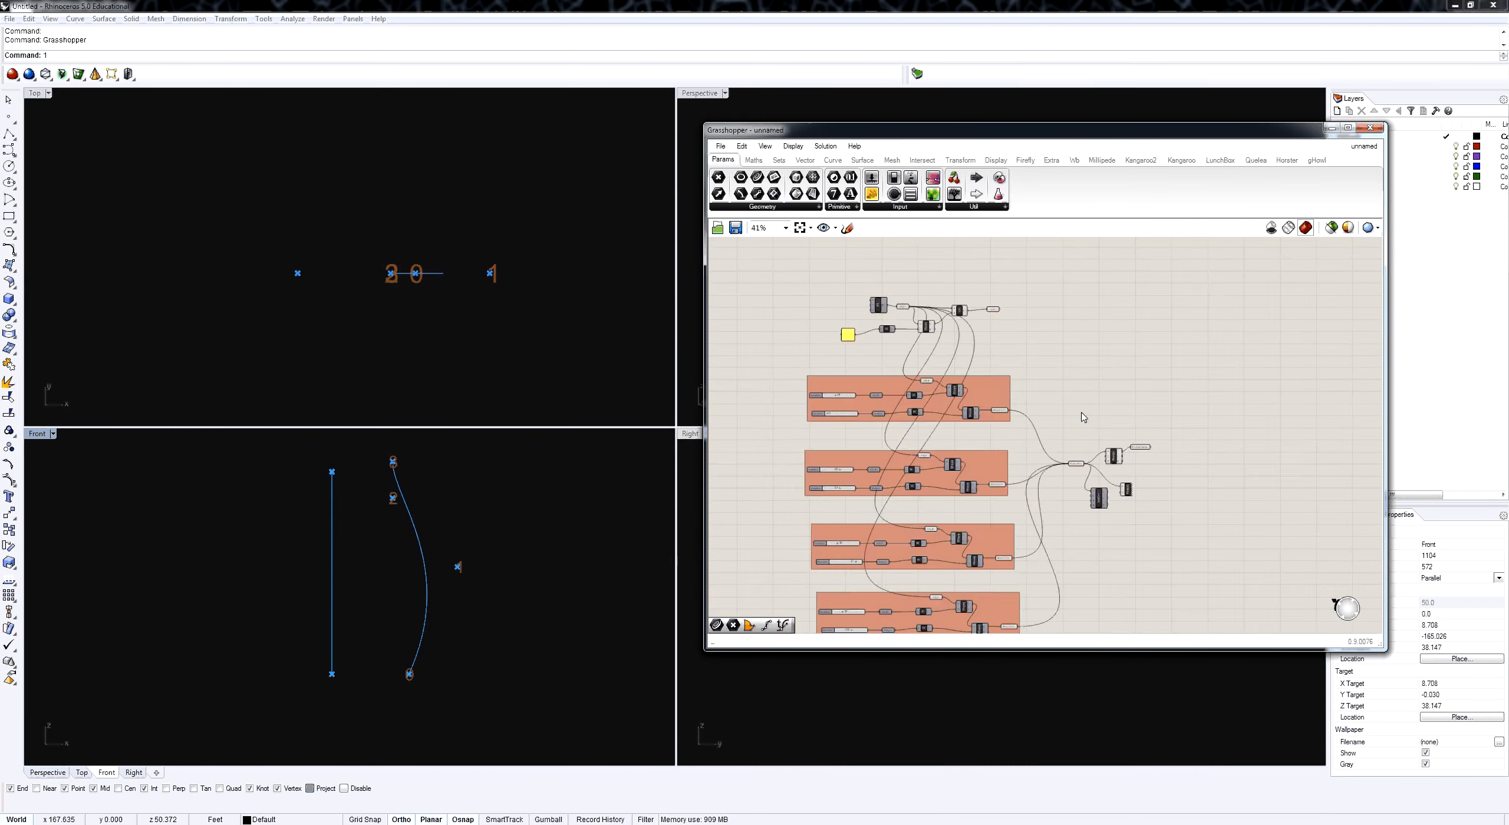
{"action": "scroll", "coordinate": [980, 295], "scroll_direction": "up", "scroll_amount": 3}
{"action": "scroll", "coordinate": [986, 351], "scroll_direction": "up", "scroll_amount": 2}
{"action": "left_click", "coordinate": [1030, 322]}
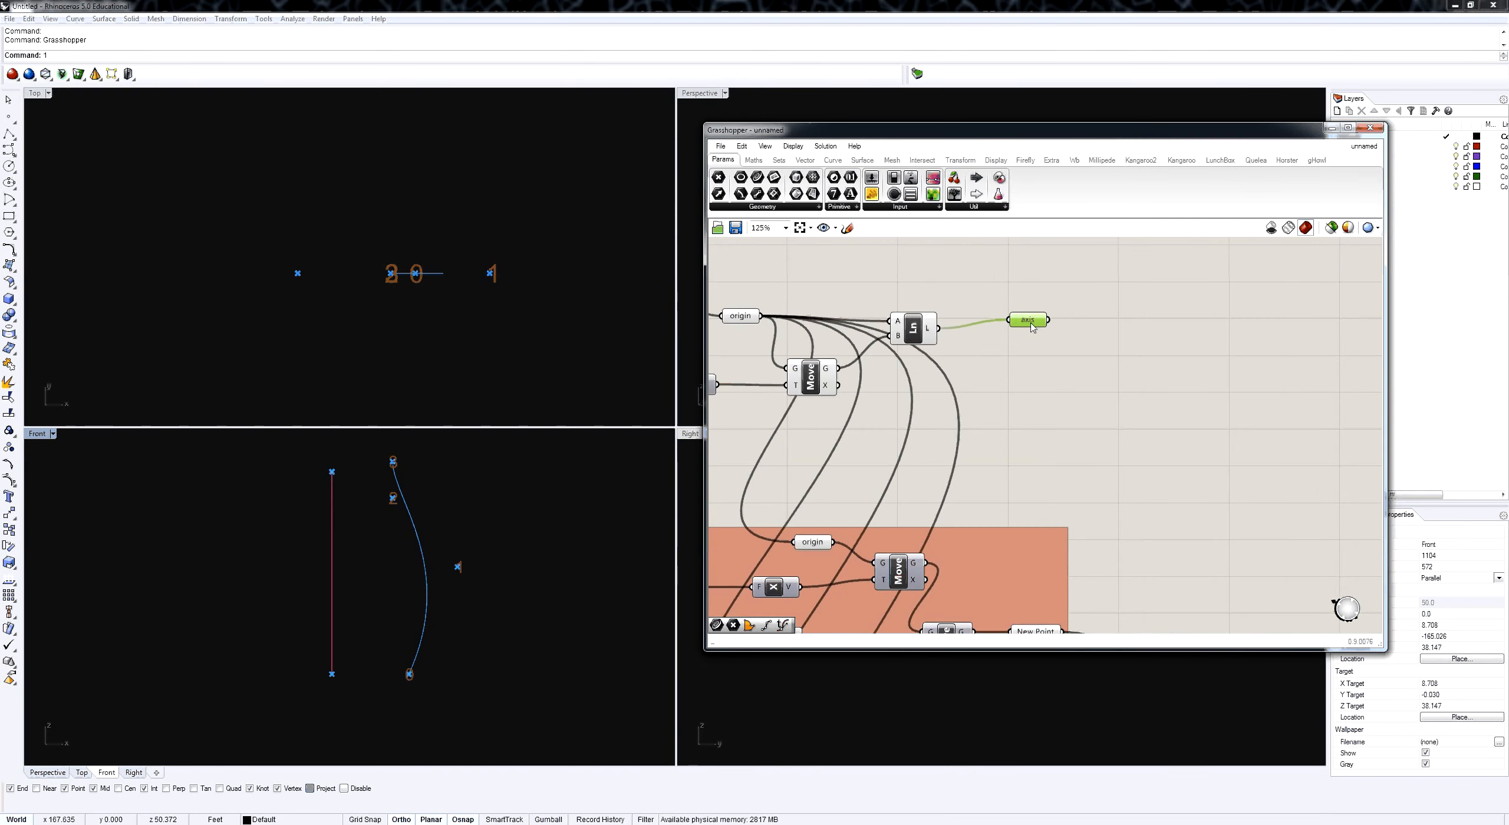
{"action": "key", "text": "ctrl+c"}
{"action": "key", "text": "ctrl+v"}
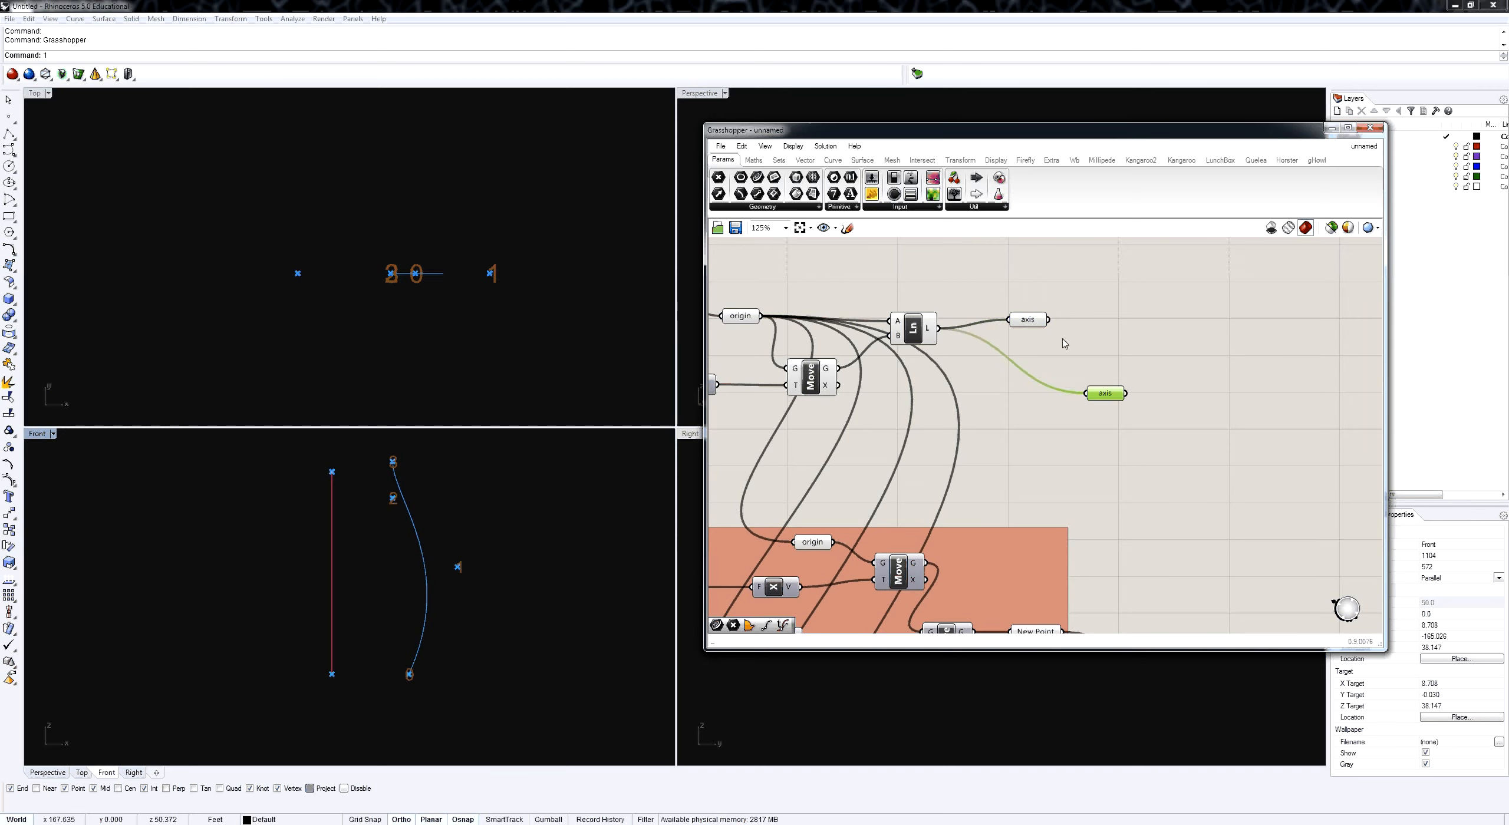
{"action": "left_click_drag", "start_coordinate": [1049, 320], "coordinate": [1091, 386]}
{"action": "right_click_drag", "start_coordinate": [1058, 380], "coordinate": [889, 353]}
{"action": "scroll", "coordinate": [994, 373], "scroll_direction": "down", "scroll_amount": 3}
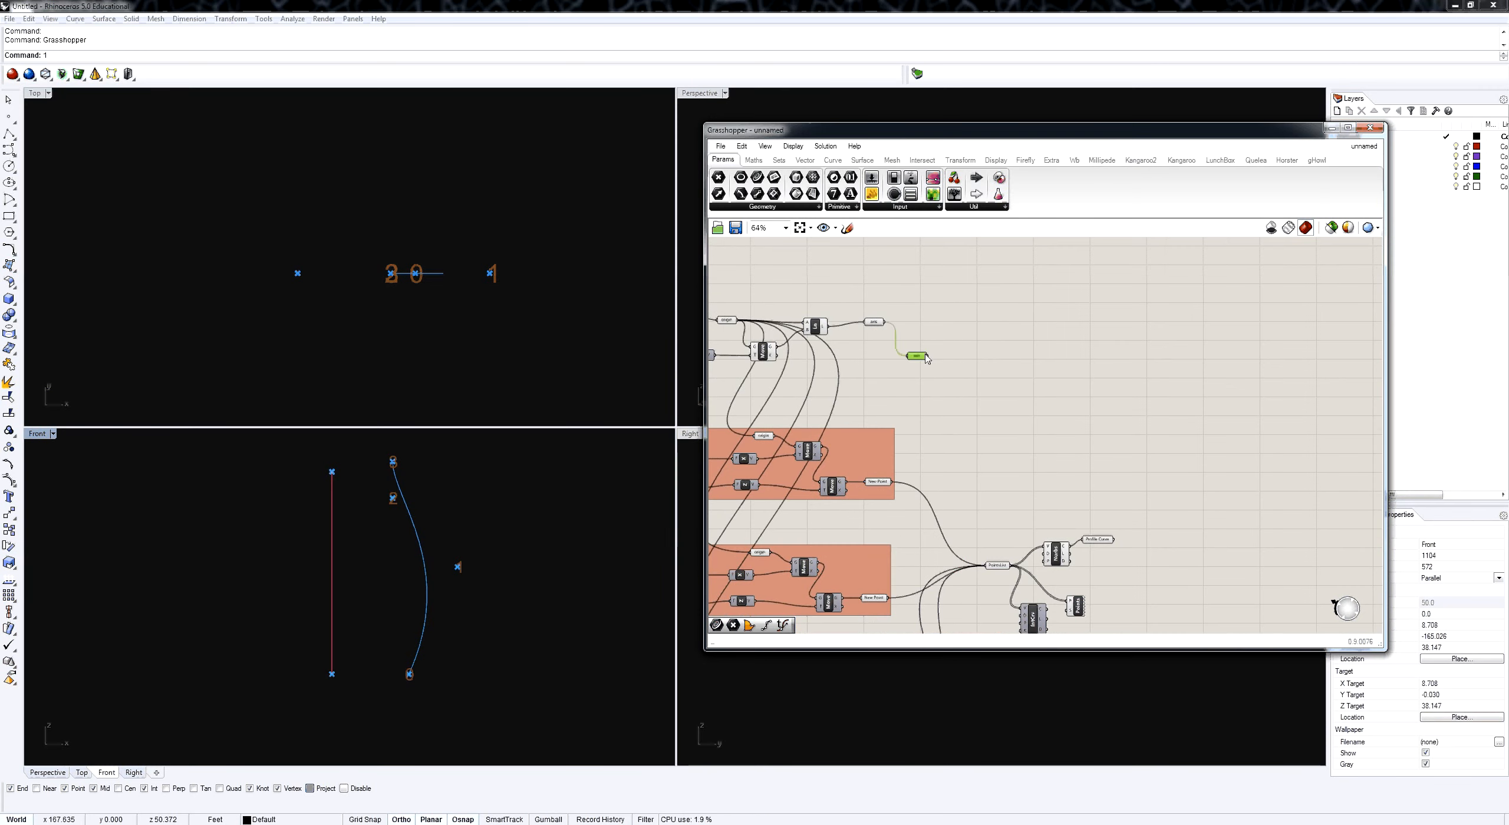
{"action": "left_click_drag", "start_coordinate": [925, 359], "coordinate": [1162, 426]}
Duplicate the Profile Curve parameter, connect the original to the copy, and place the copy directly below the duplicated axis parameter.
{"action": "left_click", "coordinate": [1098, 539]}
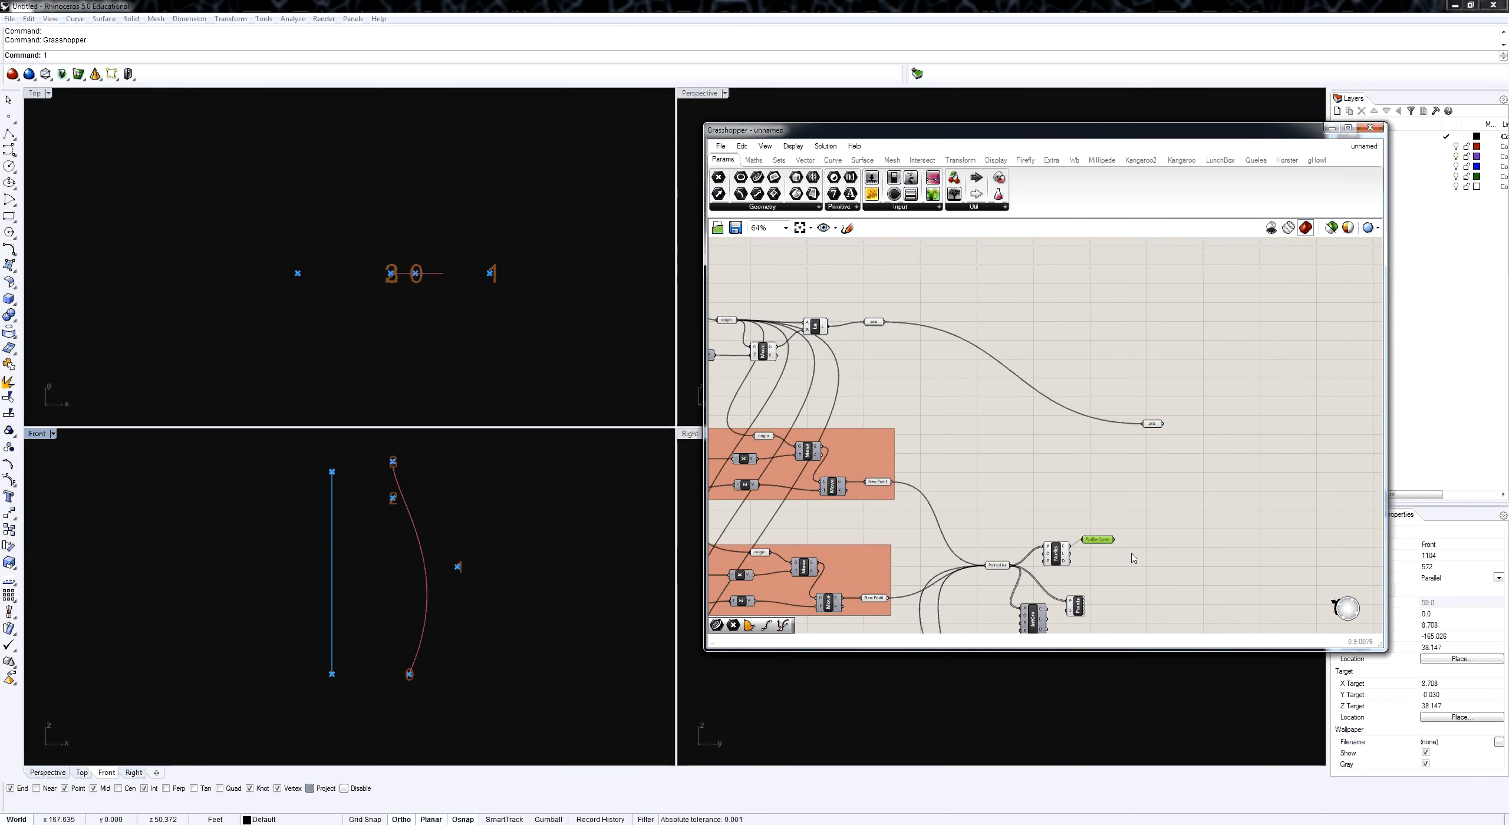
{"action": "key", "text": "ctrl+c"}
{"action": "key", "text": "ctrl+v"}
{"action": "left_click_drag", "start_coordinate": [1115, 532], "coordinate": [1160, 447]}
Move the Grasshopper window off the Perspective viewport and turn that view to show the axis and profile curve.
{"action": "left_click_drag", "start_coordinate": [1056, 134], "coordinate": [1022, 352]}
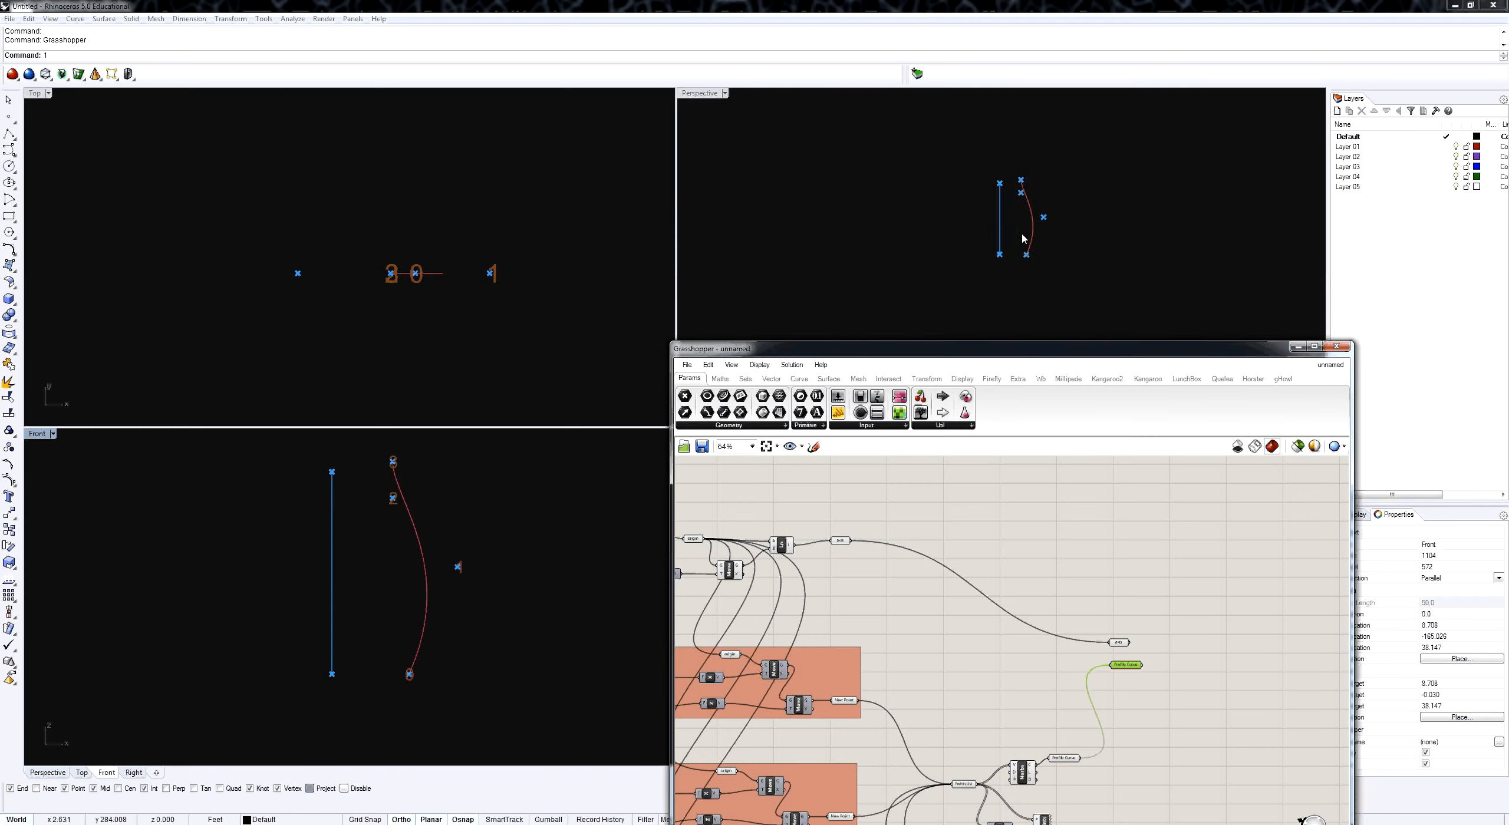
{"action": "right_click_drag", "start_coordinate": [1022, 239], "coordinate": [882, 303]}
{"action": "scroll", "coordinate": [969, 274], "scroll_direction": "up", "scroll_amount": 3}
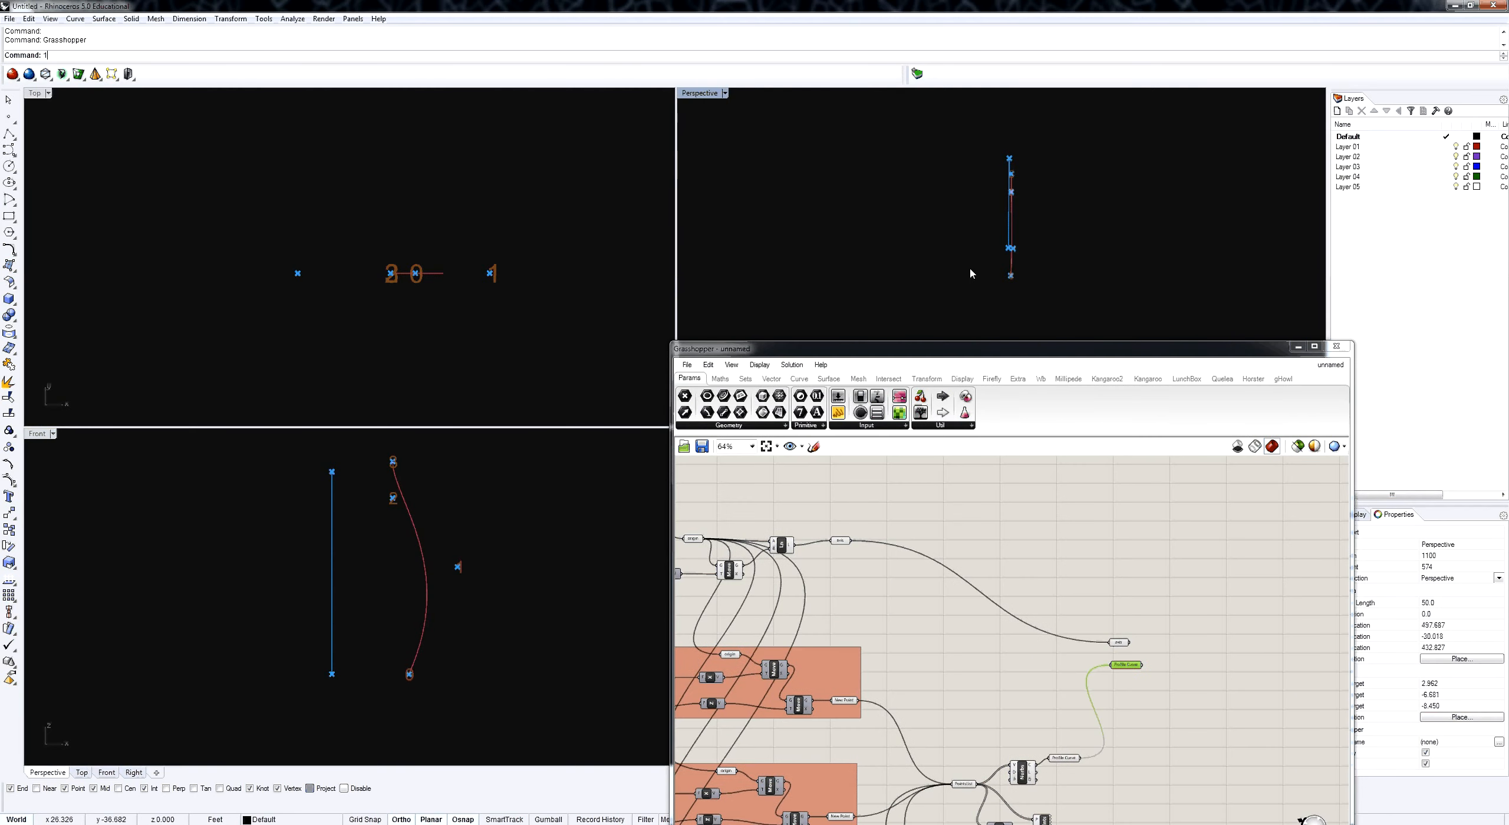
{"action": "scroll", "coordinate": [970, 273], "scroll_direction": "up", "scroll_amount": 2}
{"action": "right_click_drag", "start_coordinate": [970, 274], "coordinate": [1123, 245]}
{"action": "right_click_drag", "start_coordinate": [926, 184], "coordinate": [953, 202]}
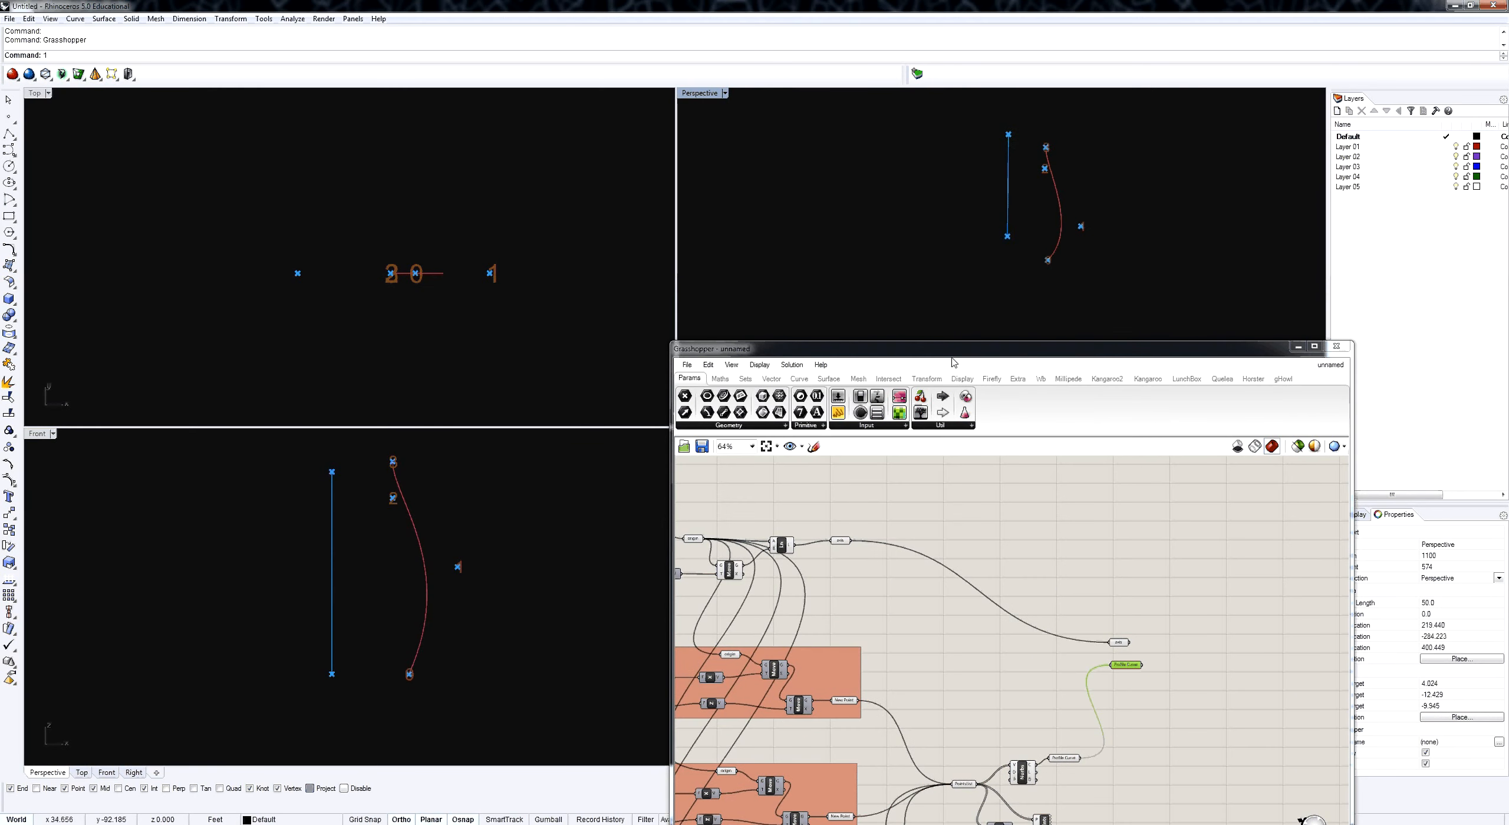
Add a Revolution component beside the duplicated axis and Profile Curve parameters.
{"action": "left_click", "coordinate": [836, 379]}
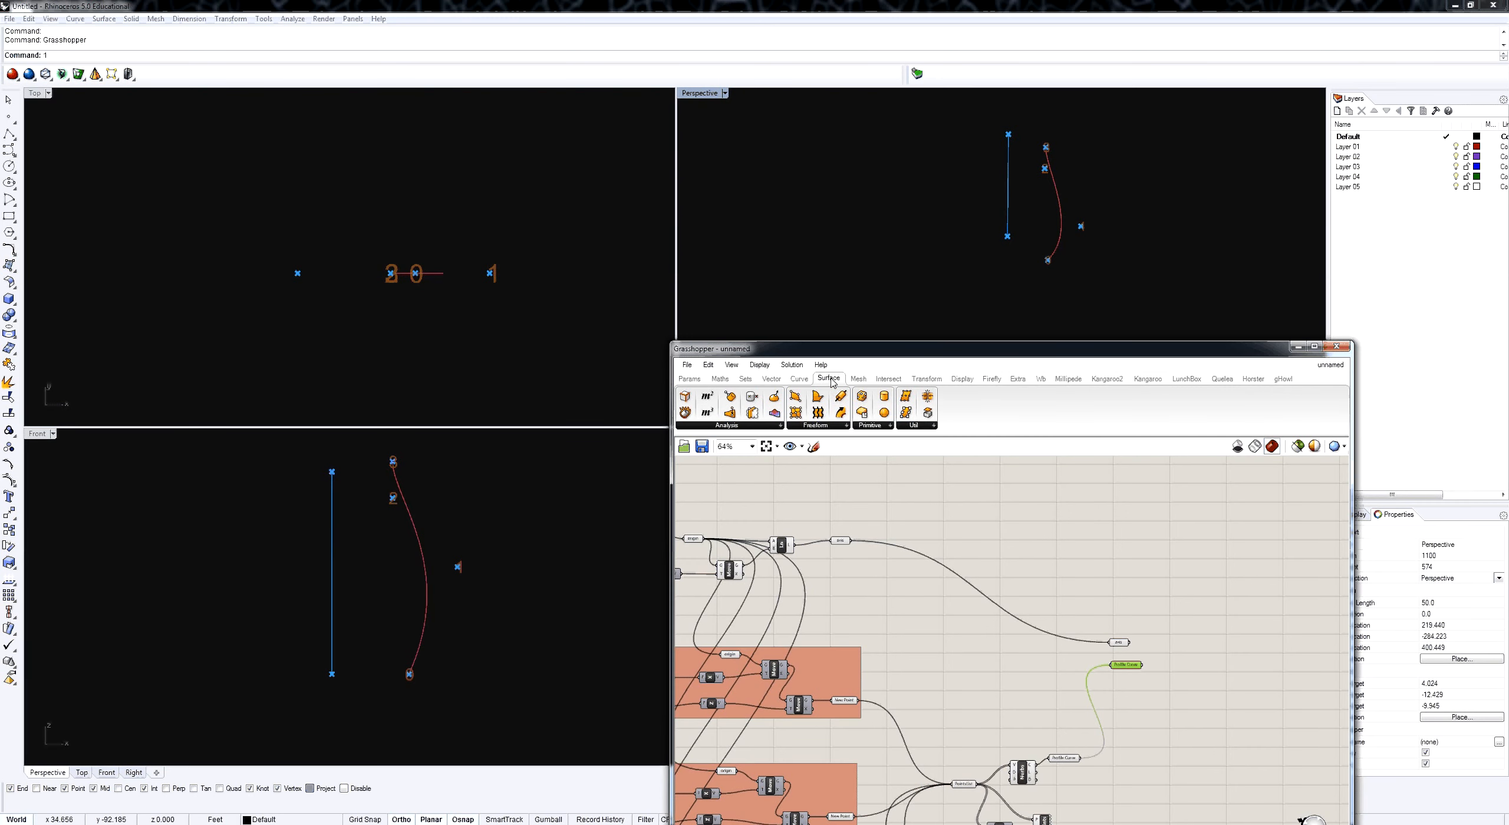
{"action": "left_click", "coordinate": [828, 427]}
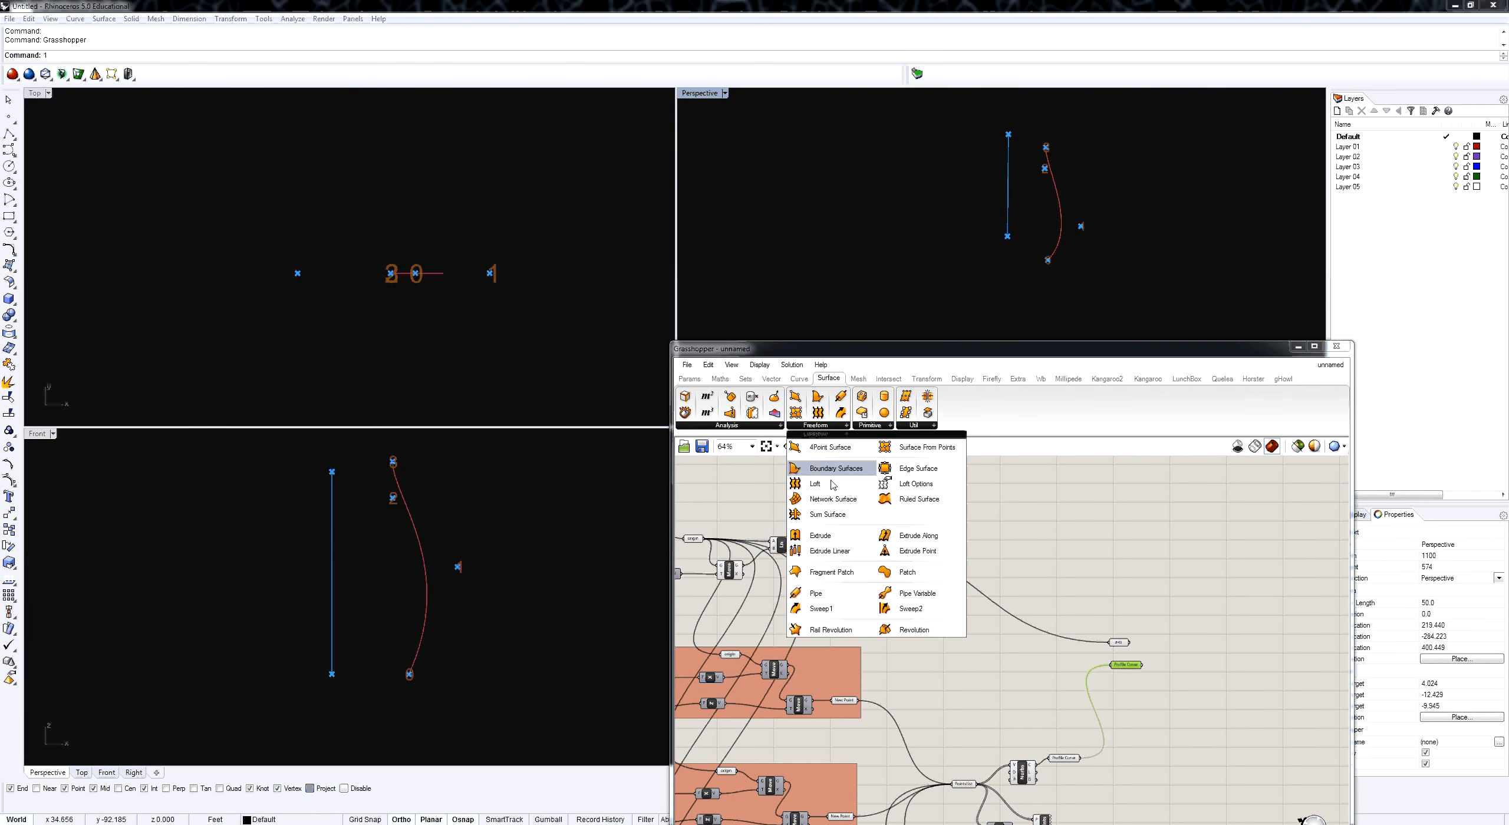
{"action": "left_click", "coordinate": [888, 630]}
{"action": "scroll", "coordinate": [1177, 660], "scroll_direction": "up", "scroll_amount": 4}
{"action": "left_click", "coordinate": [1166, 649]}
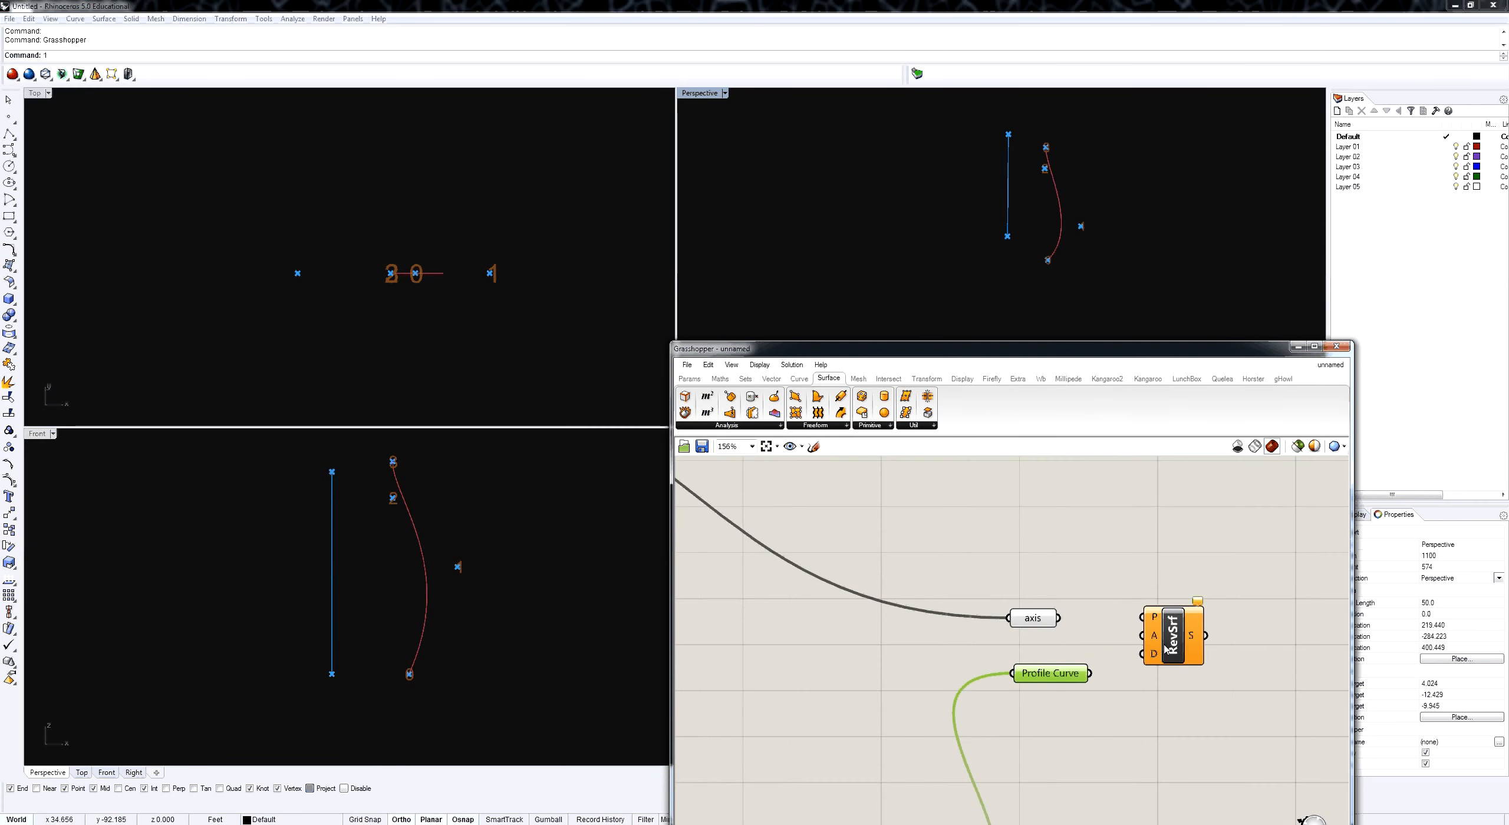
Connect Profile Curve to the P input and axis to the A input of the Revolution component.
{"action": "scroll", "coordinate": [1166, 649], "scroll_direction": "up", "scroll_amount": 1}
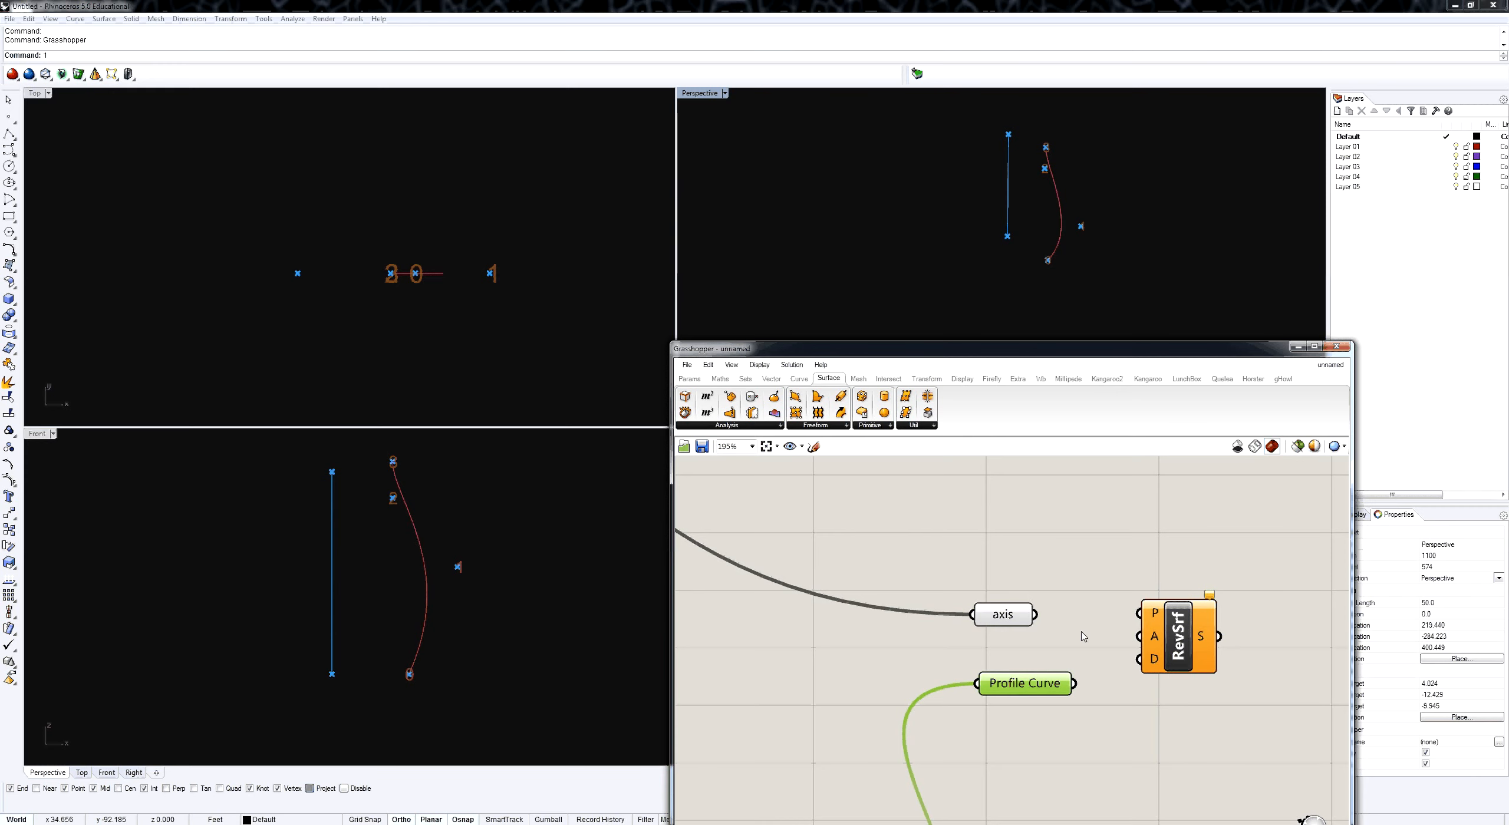
{"action": "left_click_drag", "start_coordinate": [1074, 684], "coordinate": [1145, 614]}
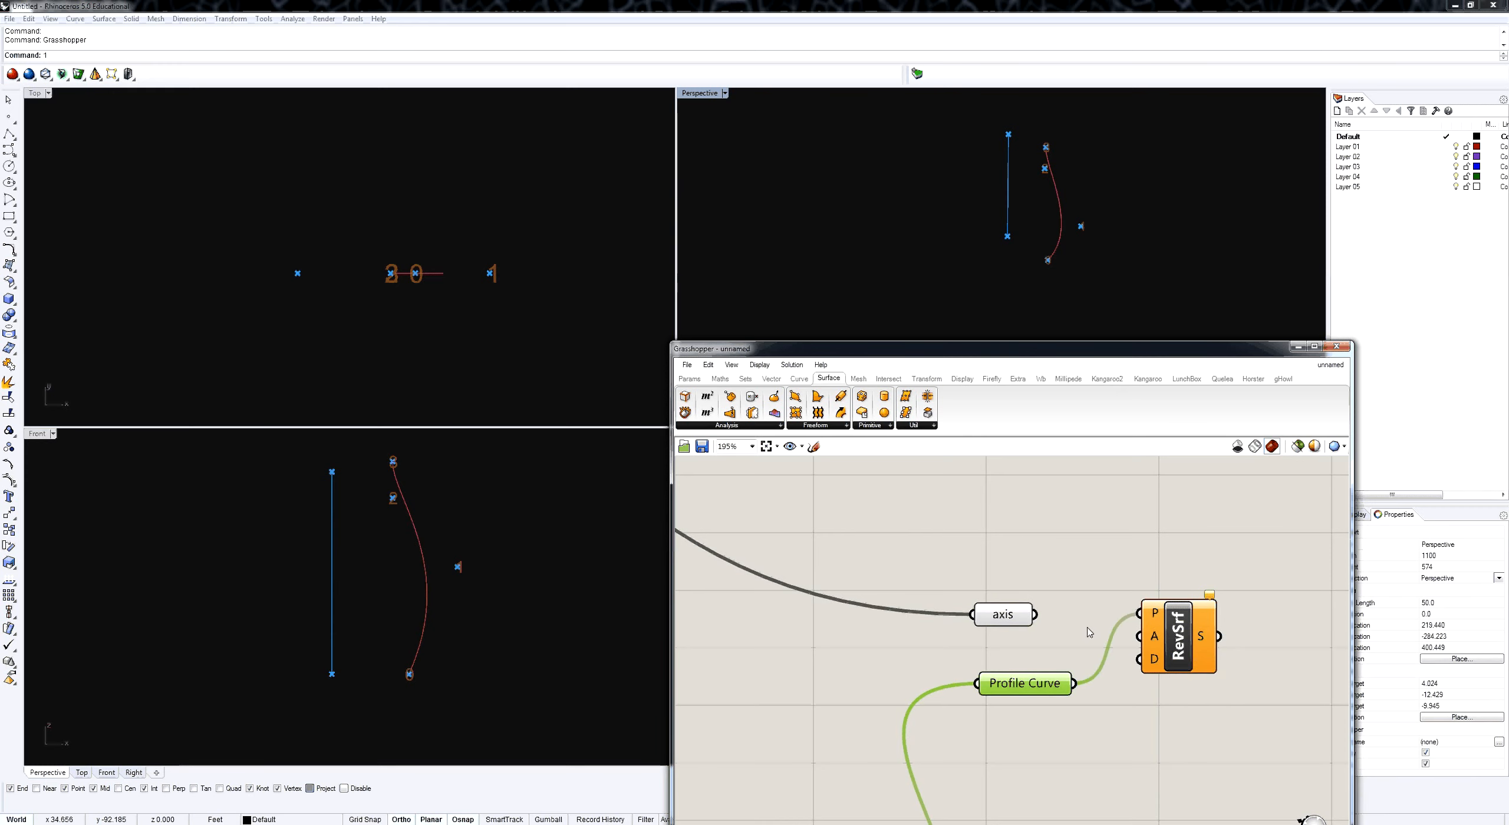
{"action": "left_click_drag", "start_coordinate": [1036, 614], "coordinate": [1141, 637]}
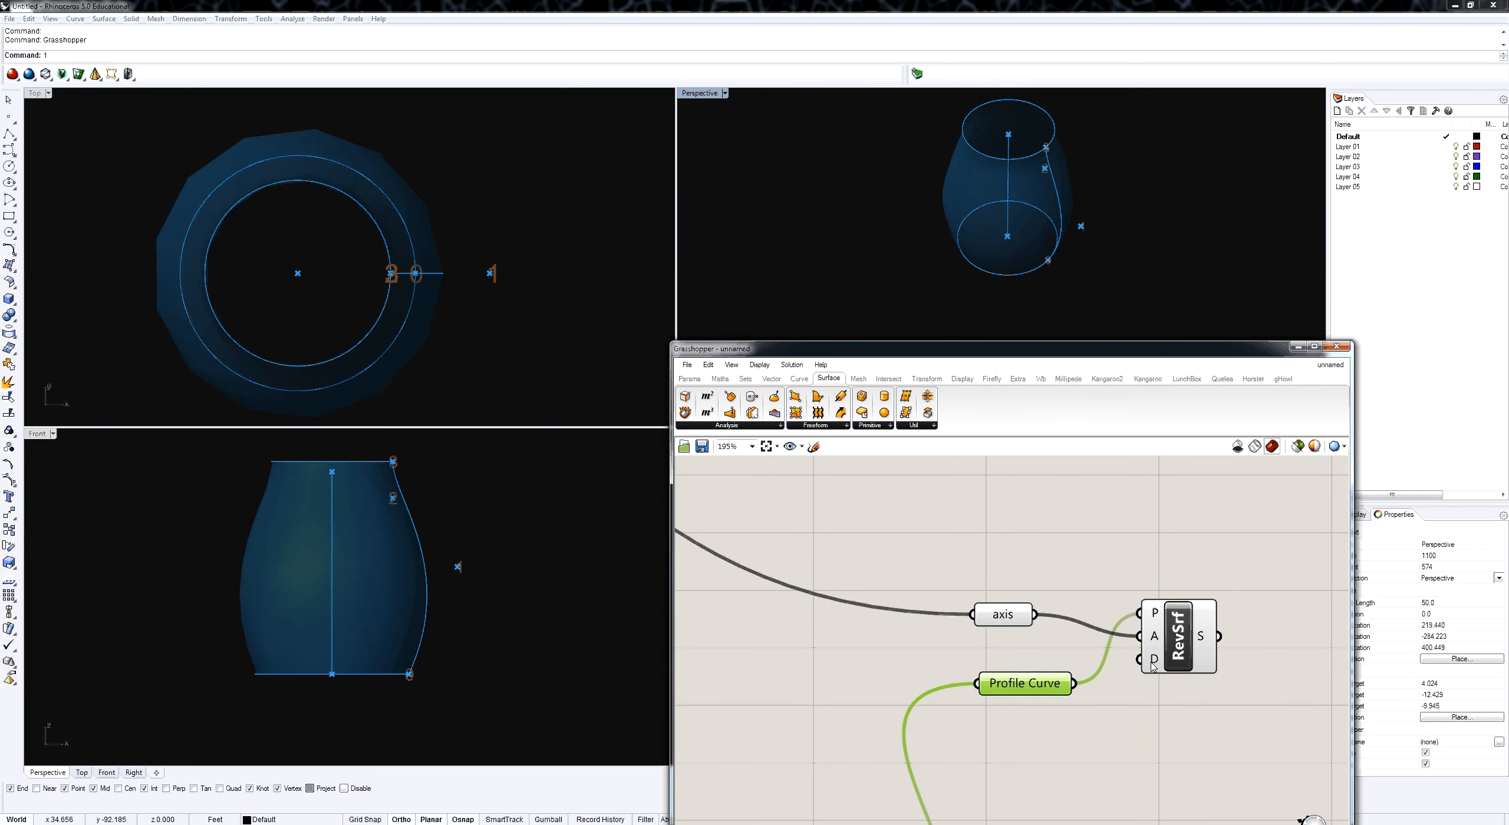
{"action": "mouse_move", "coordinate": [1154, 663]}
{"action": "right_click_drag", "start_coordinate": [1042, 262], "coordinate": [1034, 188]}
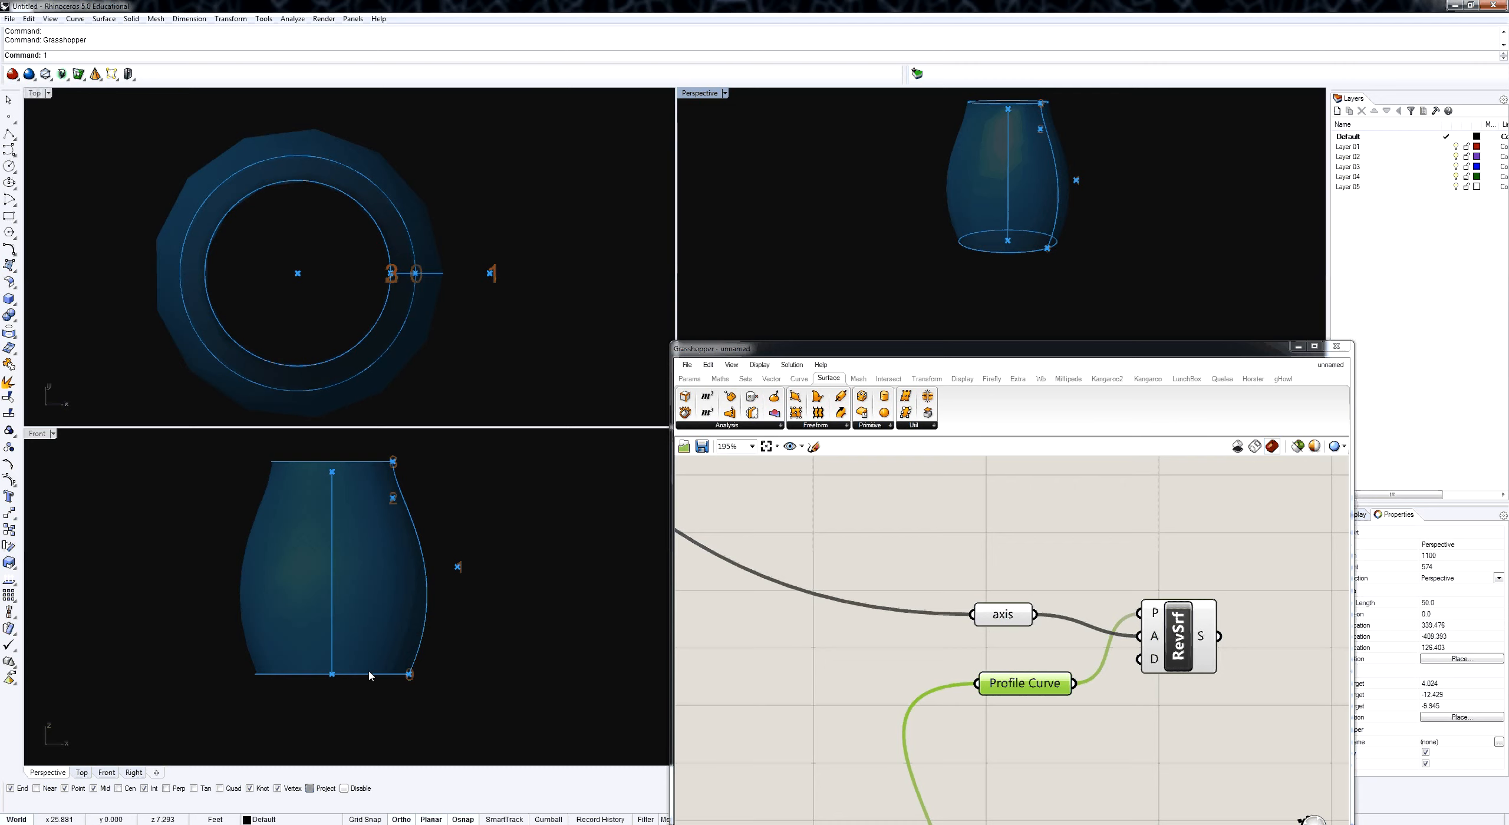
Set the fourth point group's Width to 23 and its Height to 114.
{"action": "right_click_drag", "start_coordinate": [862, 677], "coordinate": [958, 621]}
{"action": "scroll", "coordinate": [861, 747], "scroll_direction": "down", "scroll_amount": 5}
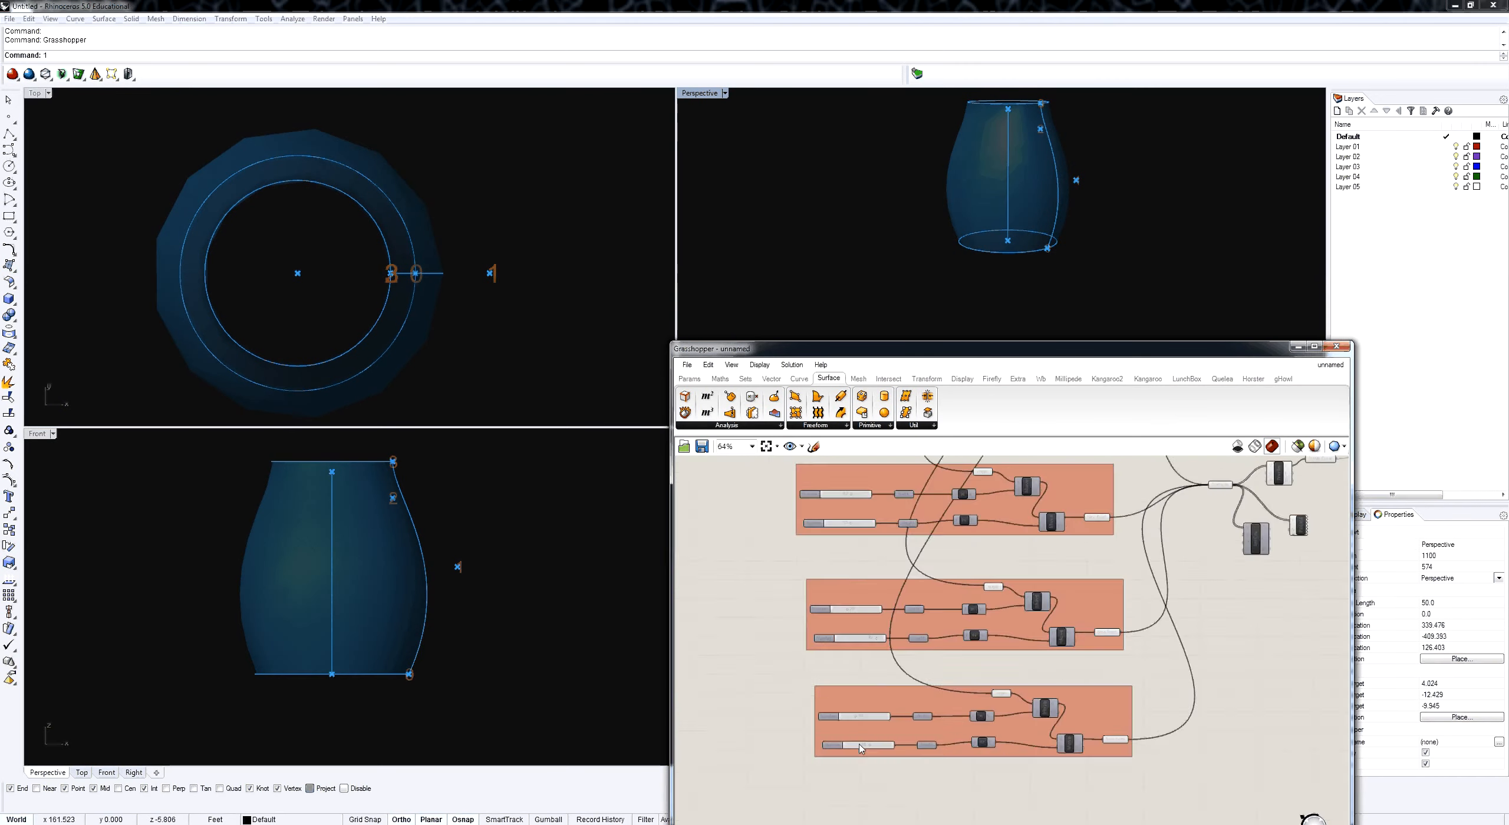
{"action": "scroll", "coordinate": [859, 746], "scroll_direction": "up", "scroll_amount": 5}
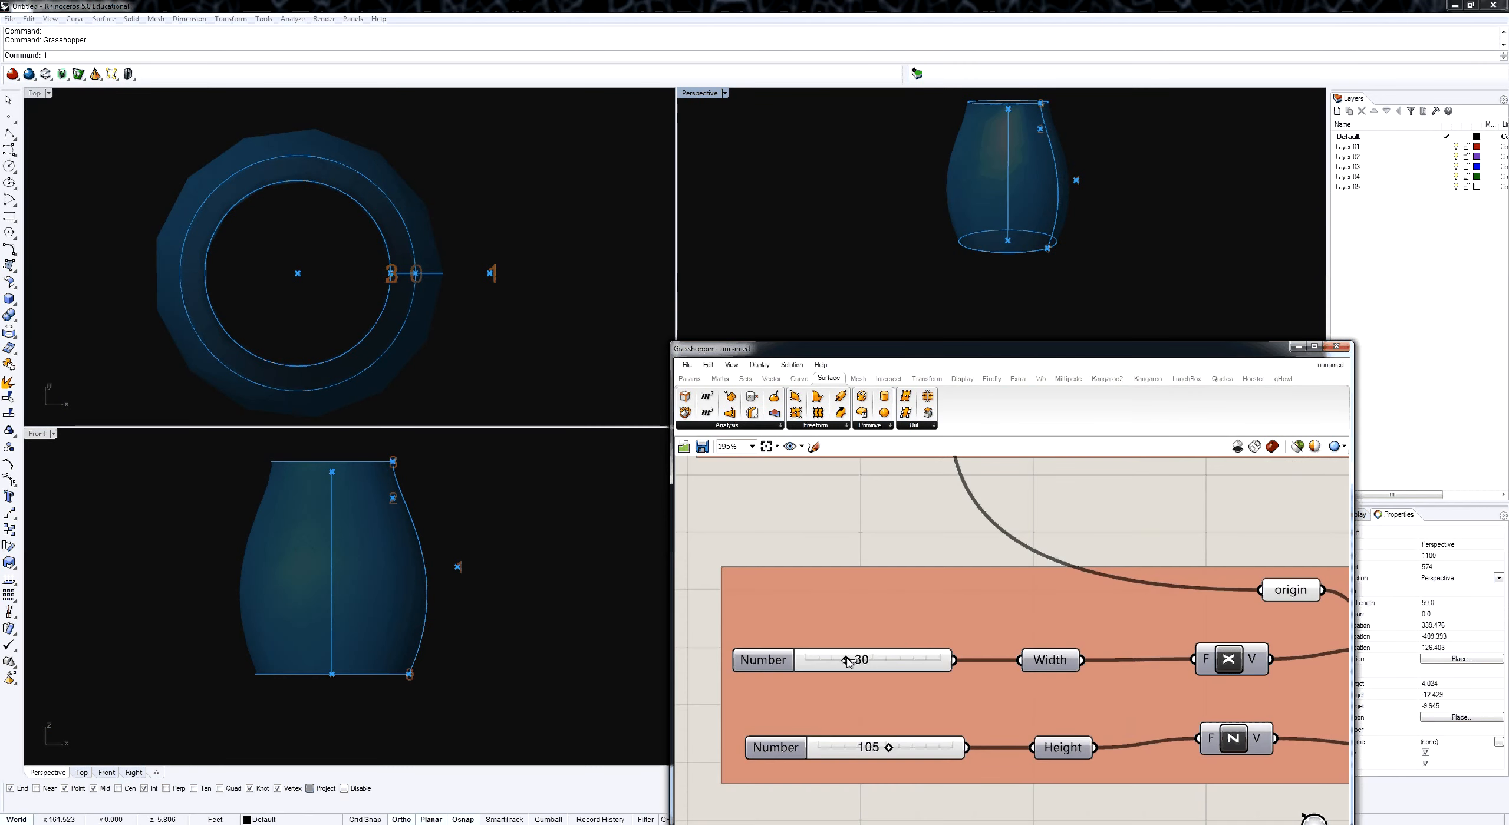
{"action": "mouse_move", "coordinate": [847, 661]}
{"action": "left_mouse_down"}
{"action": "mouse_move", "coordinate": [831, 671]}
{"action": "mouse_move", "coordinate": [852, 676]}
{"action": "mouse_move", "coordinate": [837, 675]}
{"action": "left_mouse_up"}
{"action": "right_click_drag", "start_coordinate": [882, 660], "coordinate": [879, 672]}
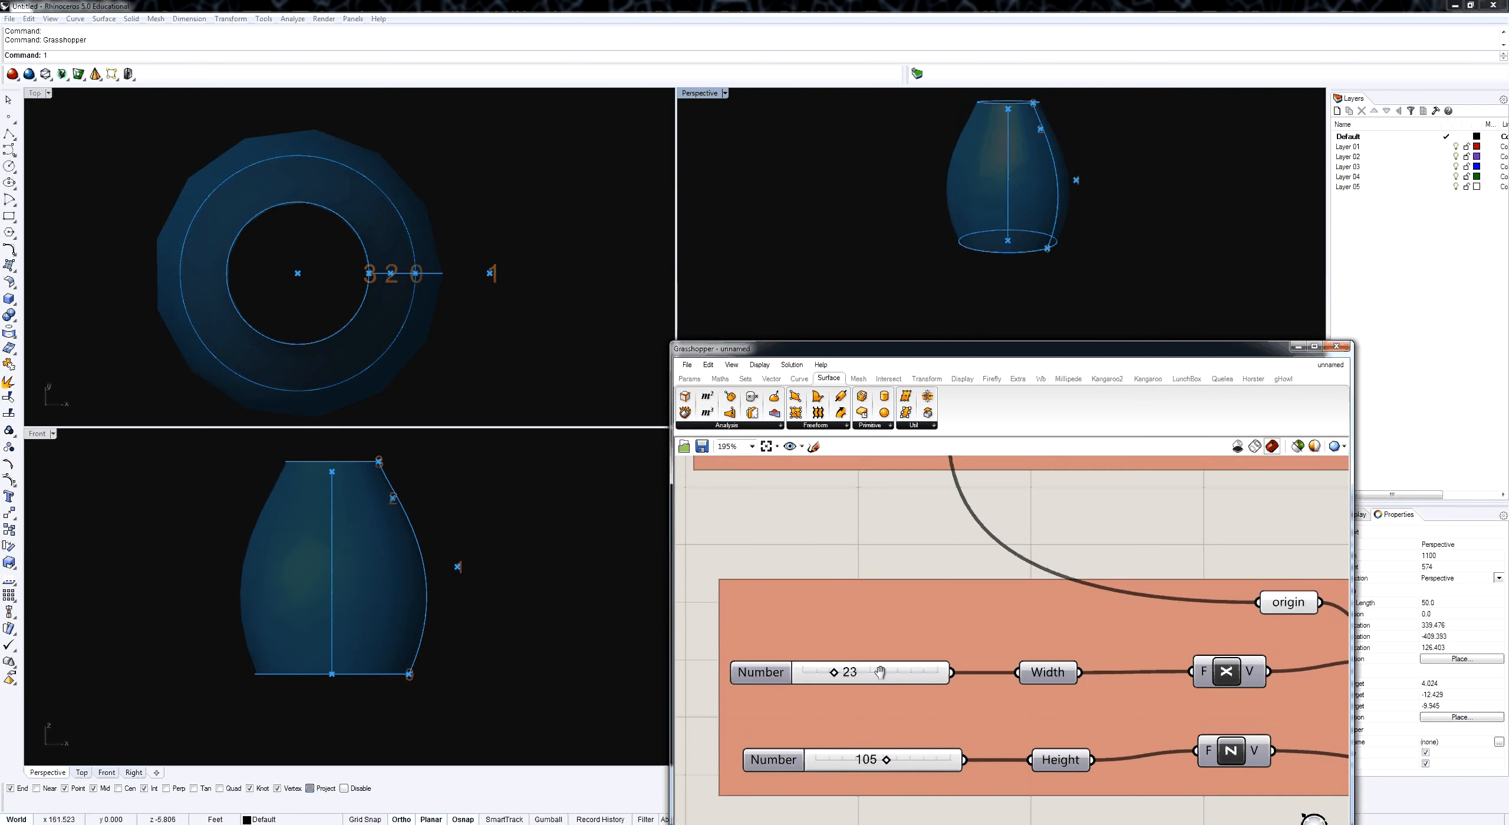
{"action": "scroll", "coordinate": [880, 672], "scroll_direction": "down", "scroll_amount": 3}
{"action": "scroll", "coordinate": [882, 734], "scroll_direction": "up", "scroll_amount": 3}
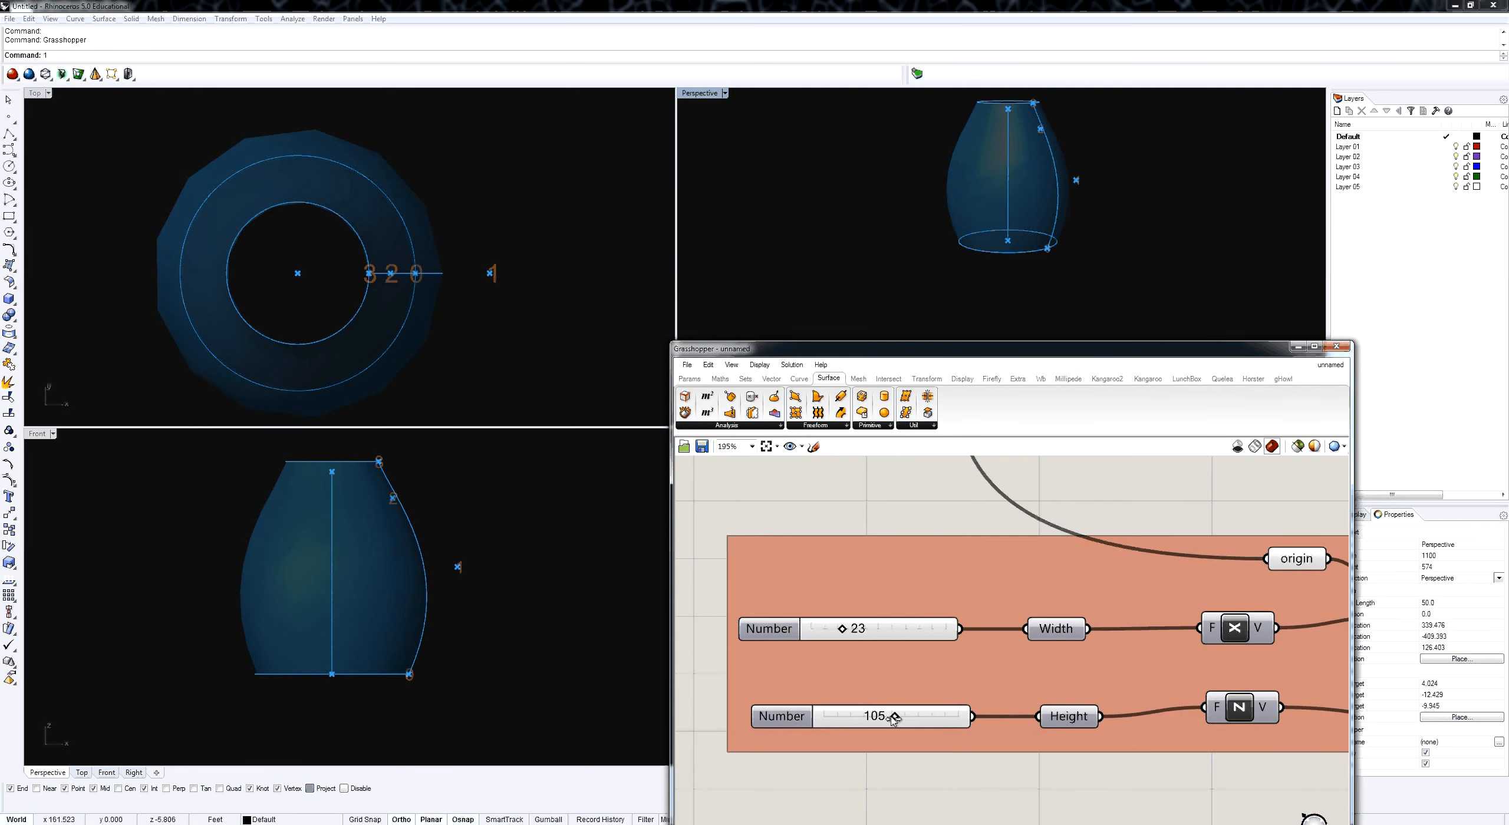
{"action": "left_click_drag", "start_coordinate": [895, 716], "coordinate": [901, 716]}
Examine the revolved shape in the Front viewport and compare its numbered points with the matching point groups in the definition.
{"action": "right_click_drag", "start_coordinate": [521, 568], "coordinate": [524, 608]}
{"action": "scroll", "coordinate": [523, 609], "scroll_direction": "down", "scroll_amount": 2}
{"action": "scroll", "coordinate": [847, 600], "scroll_direction": "down", "scroll_amount": 4}
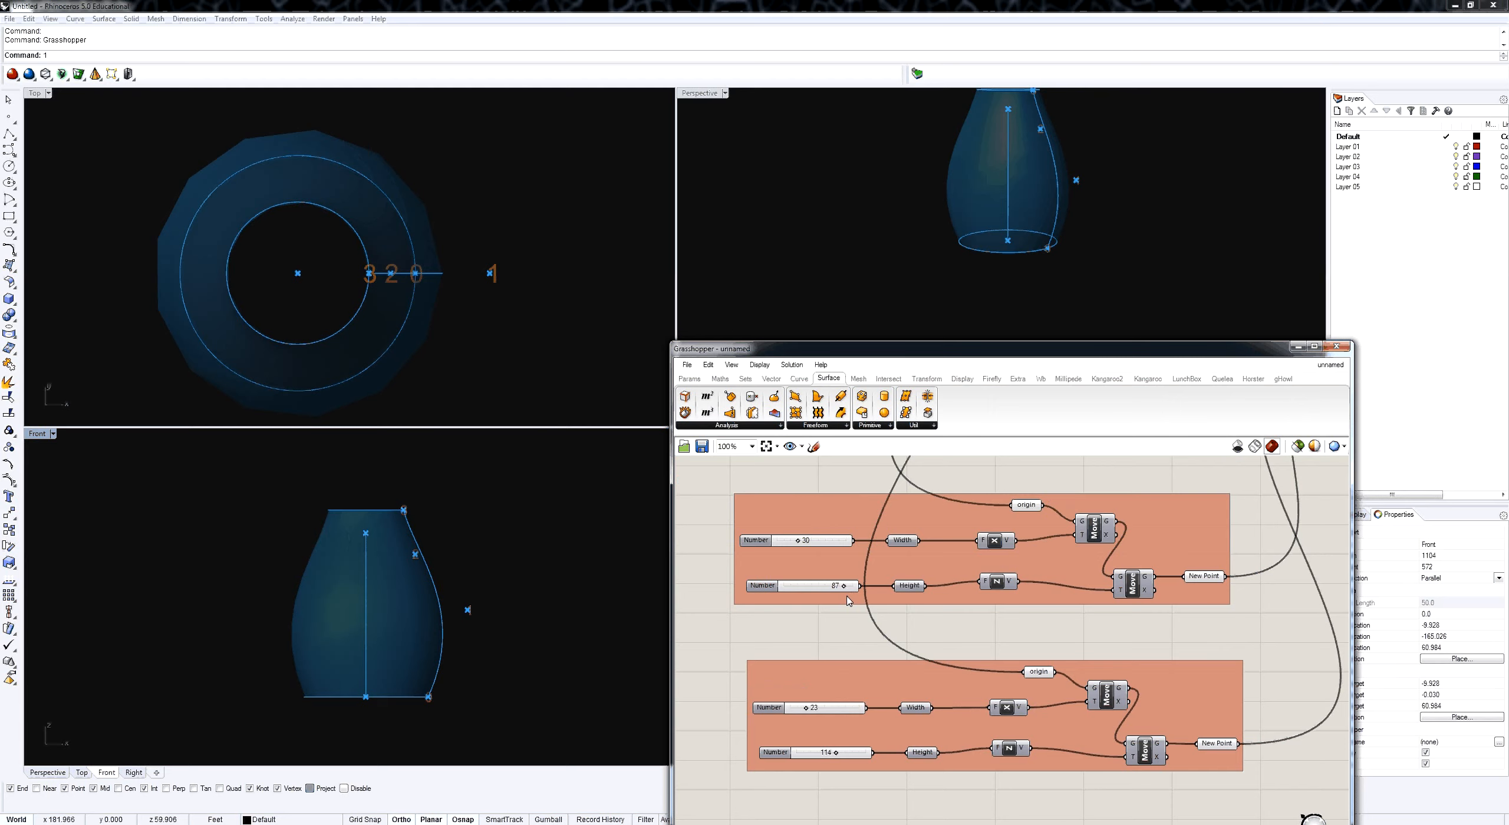
{"action": "scroll", "coordinate": [953, 620], "scroll_direction": "up", "scroll_amount": 1}
{"action": "right_click_drag", "start_coordinate": [953, 620], "coordinate": [810, 691]}
{"action": "scroll", "coordinate": [810, 689], "scroll_direction": "down", "scroll_amount": 3}
{"action": "scroll", "coordinate": [1095, 516], "scroll_direction": "up", "scroll_amount": 1}
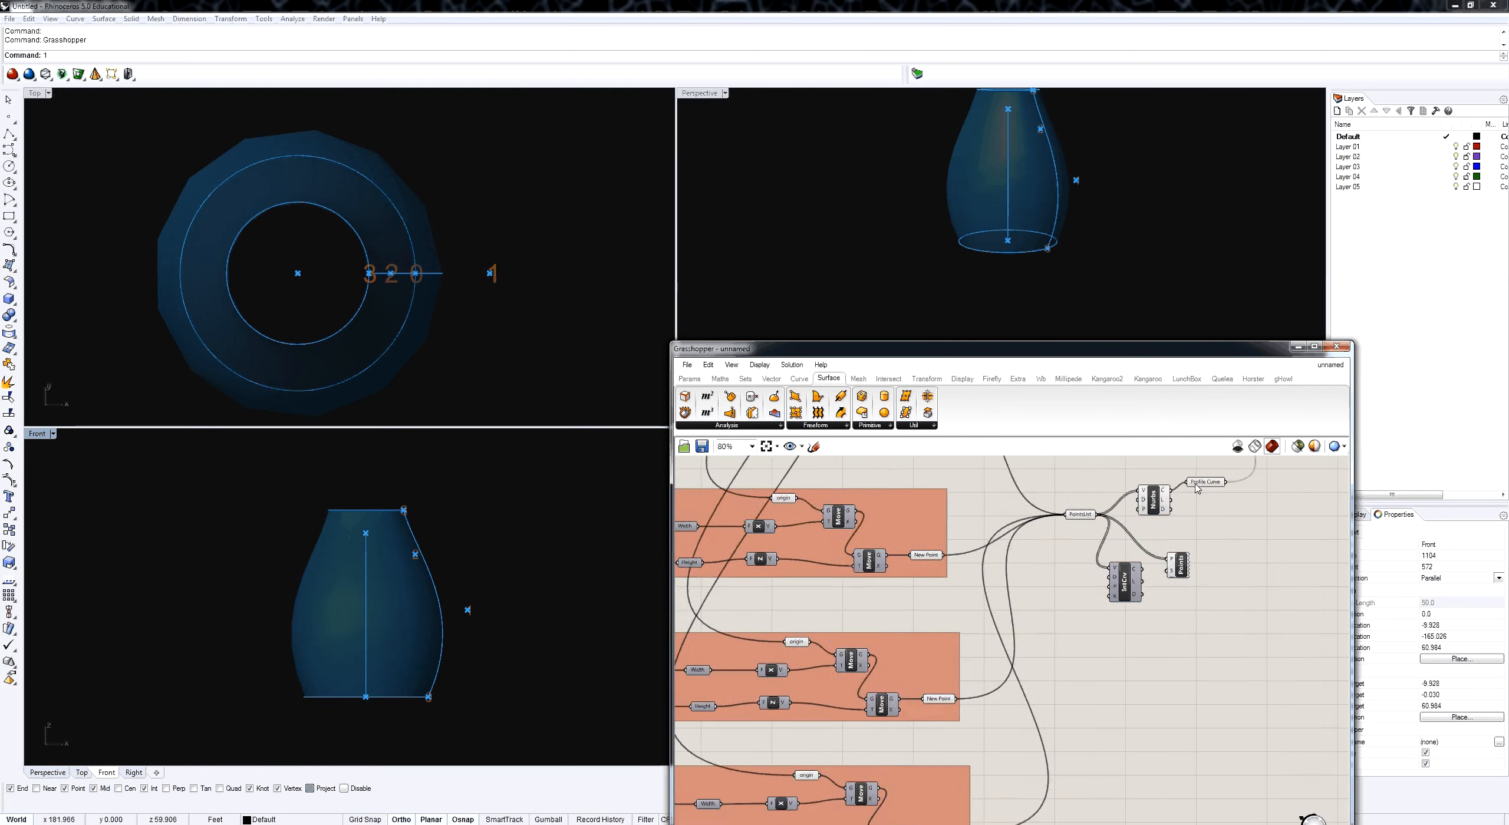
{"action": "scroll", "coordinate": [1134, 694], "scroll_direction": "down", "scroll_amount": 2}
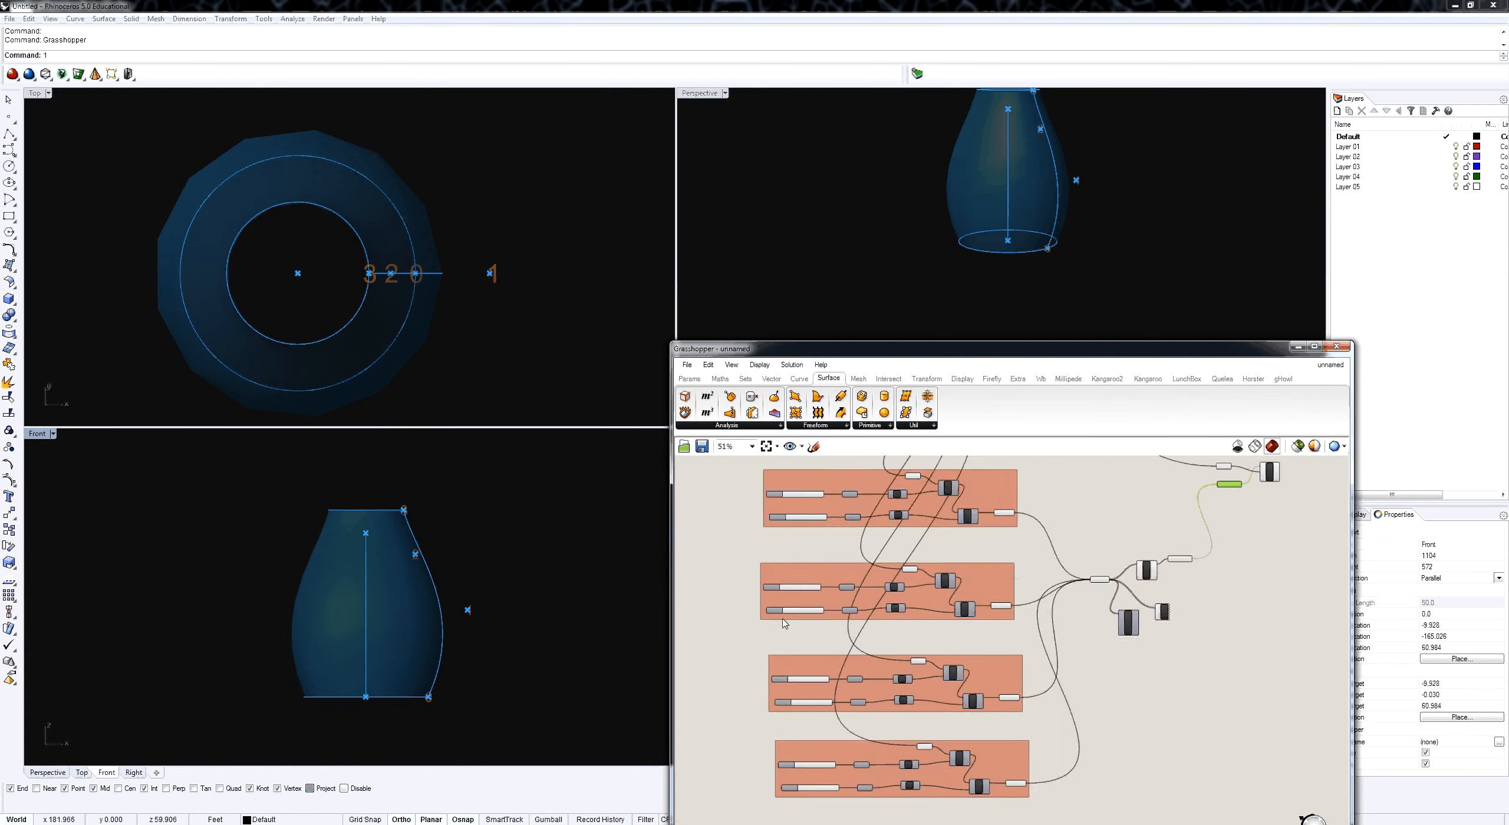
{"action": "right_click_drag", "start_coordinate": [785, 624], "coordinate": [787, 648]}
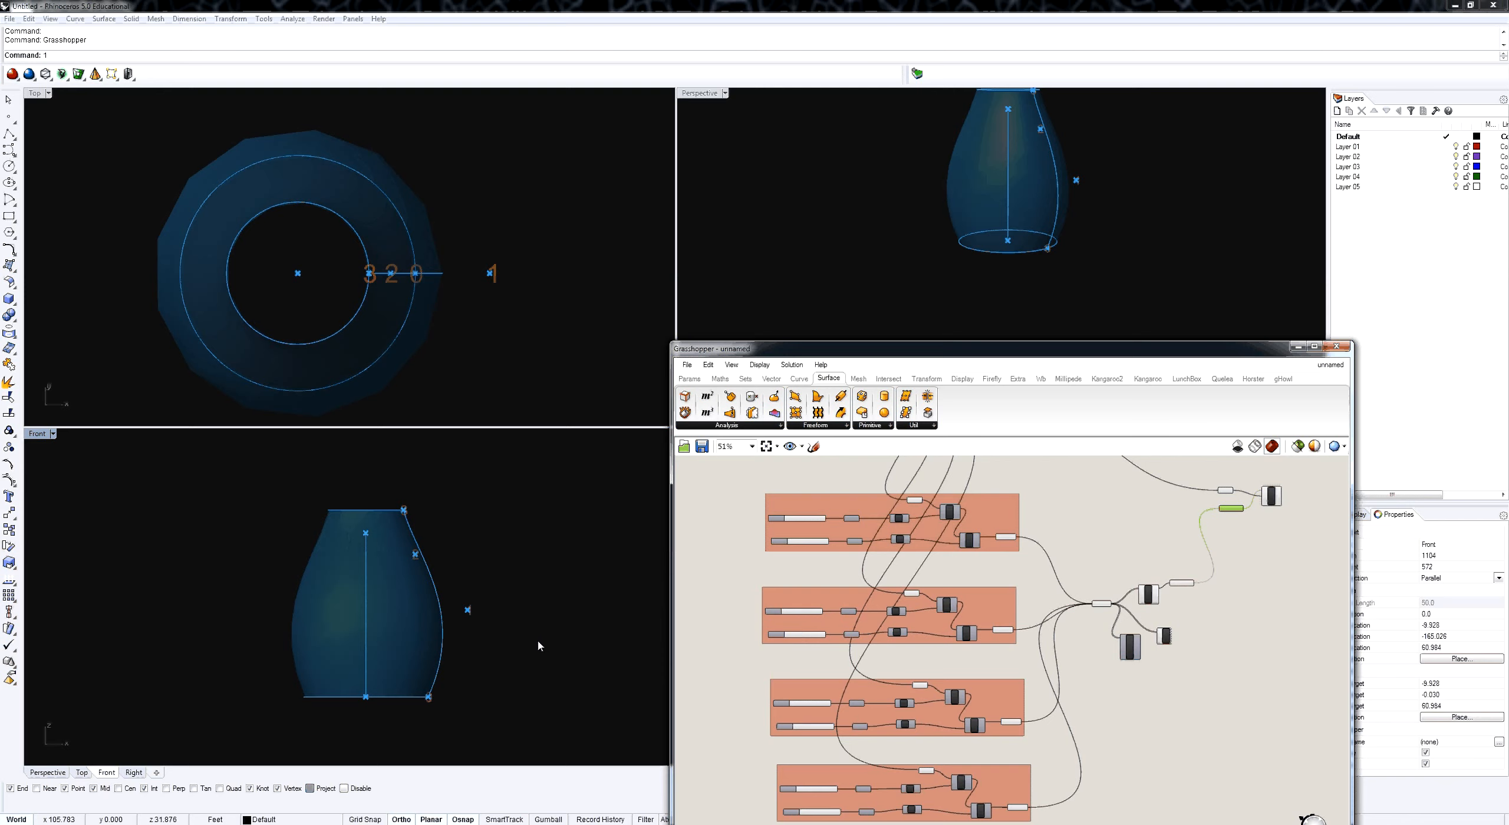
{"action": "scroll", "coordinate": [488, 620], "scroll_direction": "up", "scroll_amount": 4}
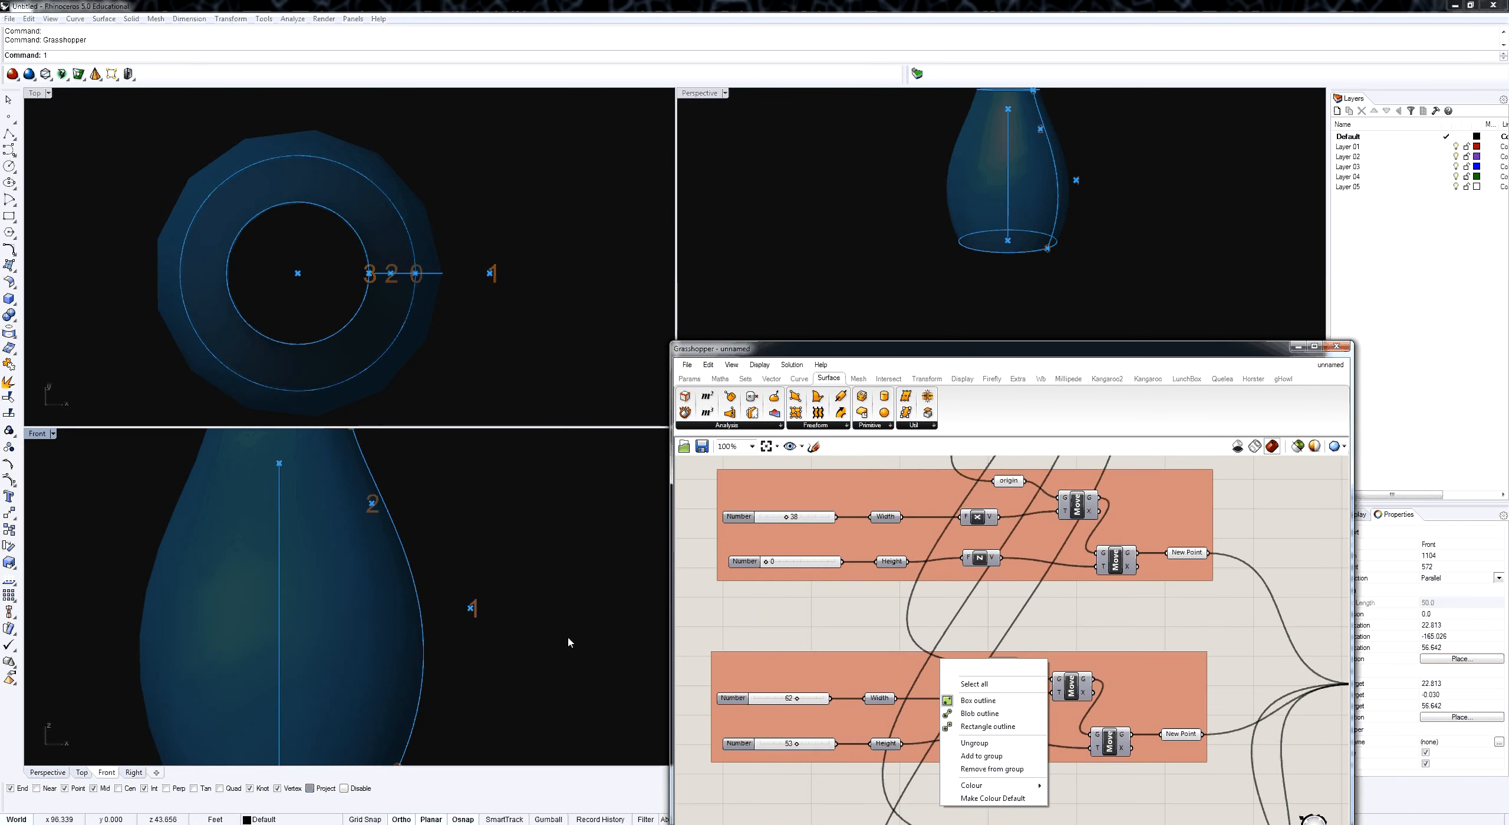
{"action": "scroll", "coordinate": [531, 636], "scroll_direction": "down", "scroll_amount": 3}
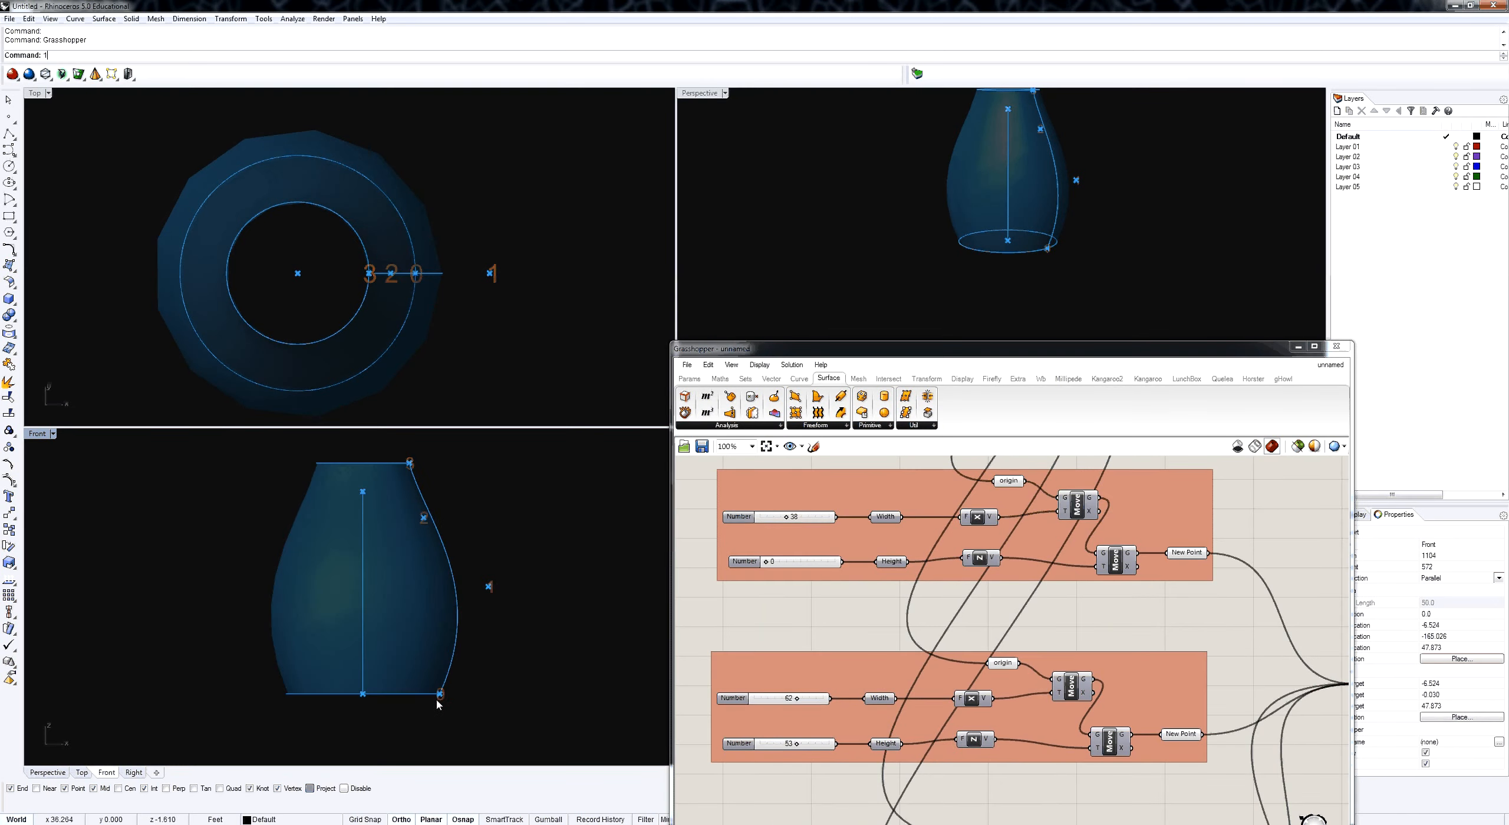
{"action": "scroll", "coordinate": [439, 704], "scroll_direction": "up", "scroll_amount": 2}
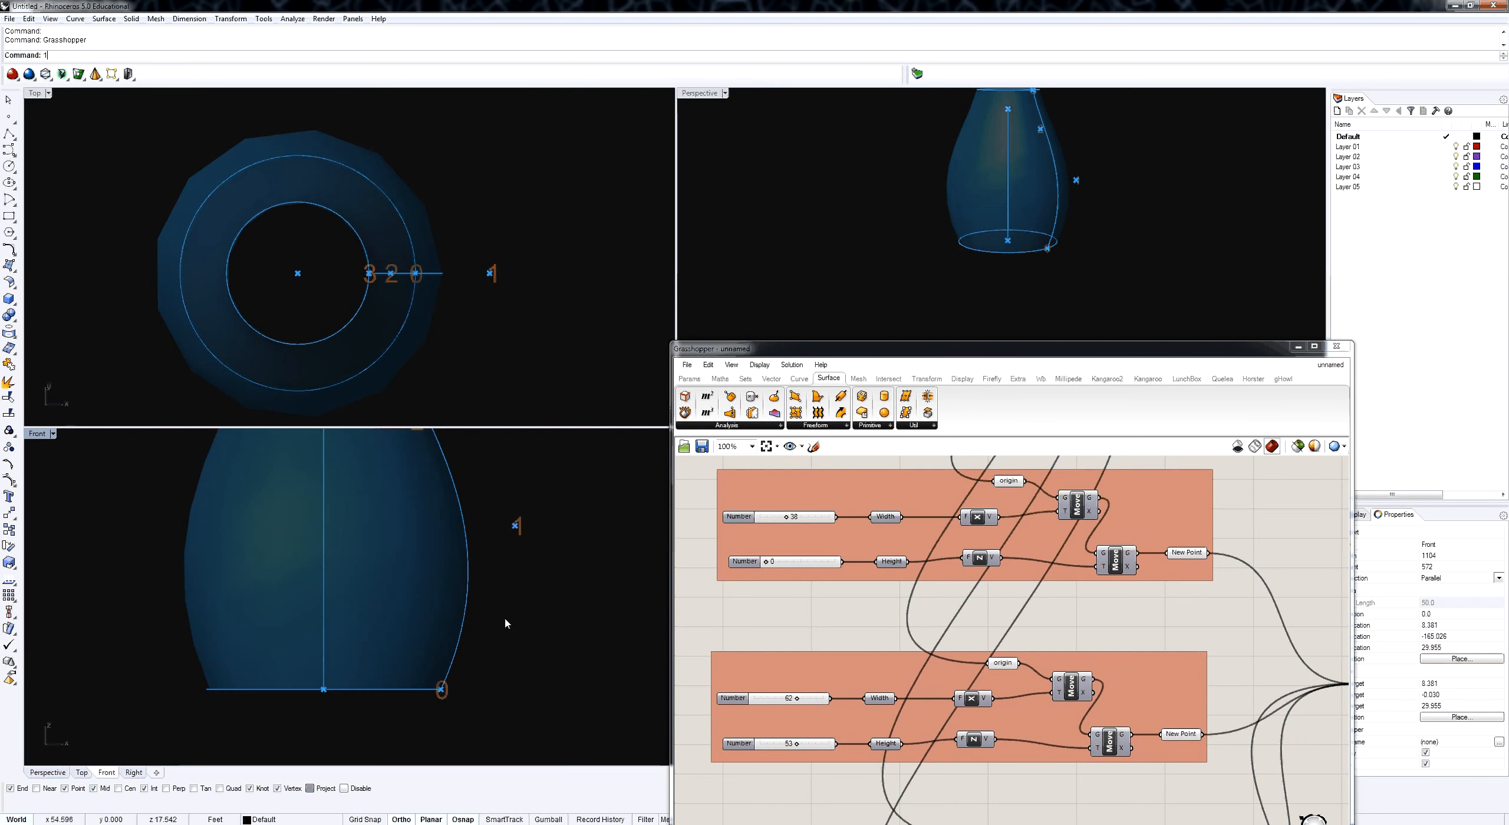
{"action": "scroll", "coordinate": [830, 711], "scroll_direction": "down", "scroll_amount": 2}
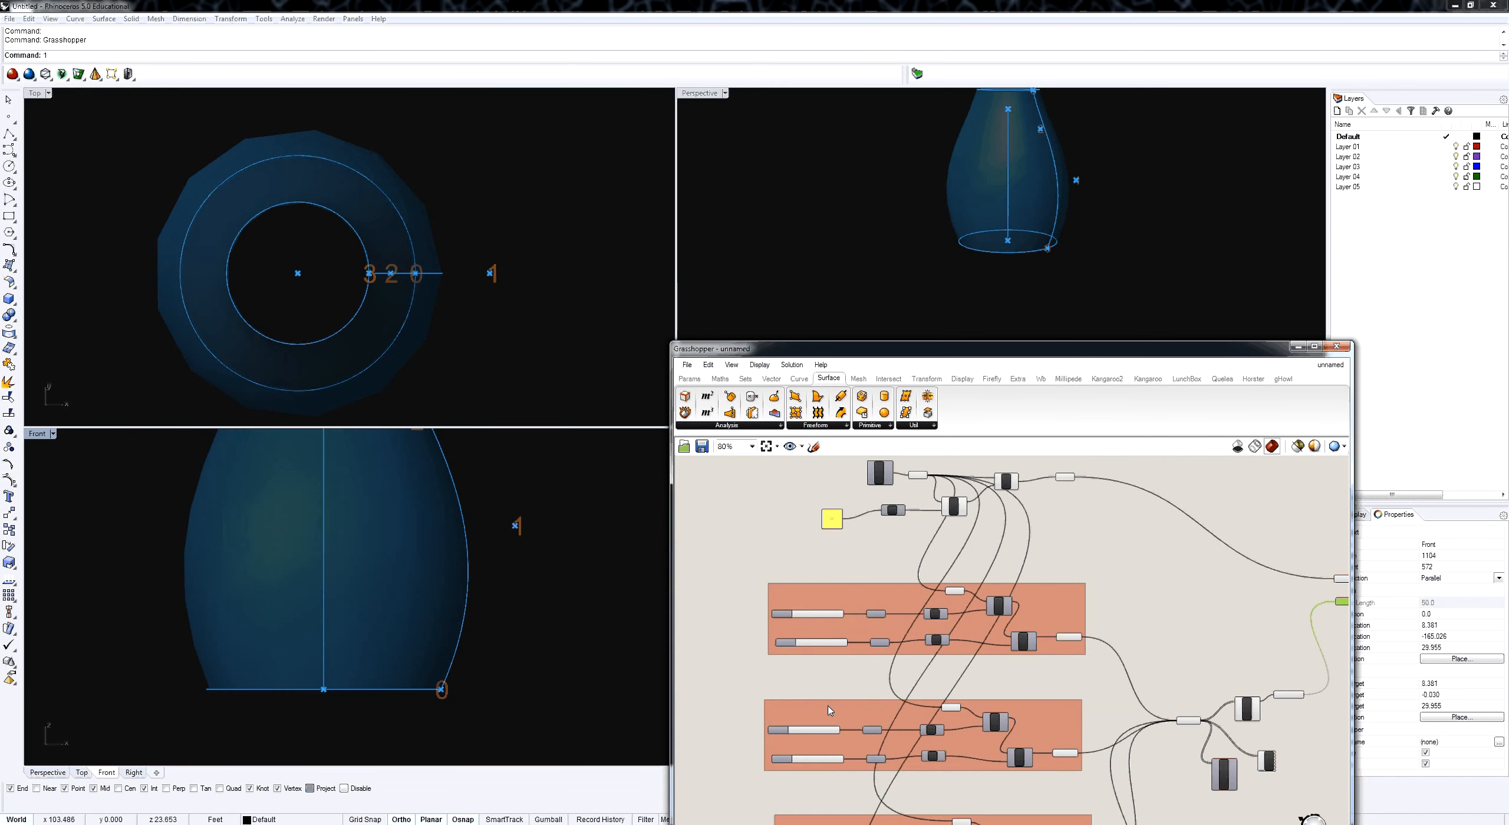
Set the second point group's Width to 30.
{"action": "right_click", "coordinate": [872, 711]}
{"action": "scroll", "coordinate": [826, 600], "scroll_direction": "up", "scroll_amount": 3}
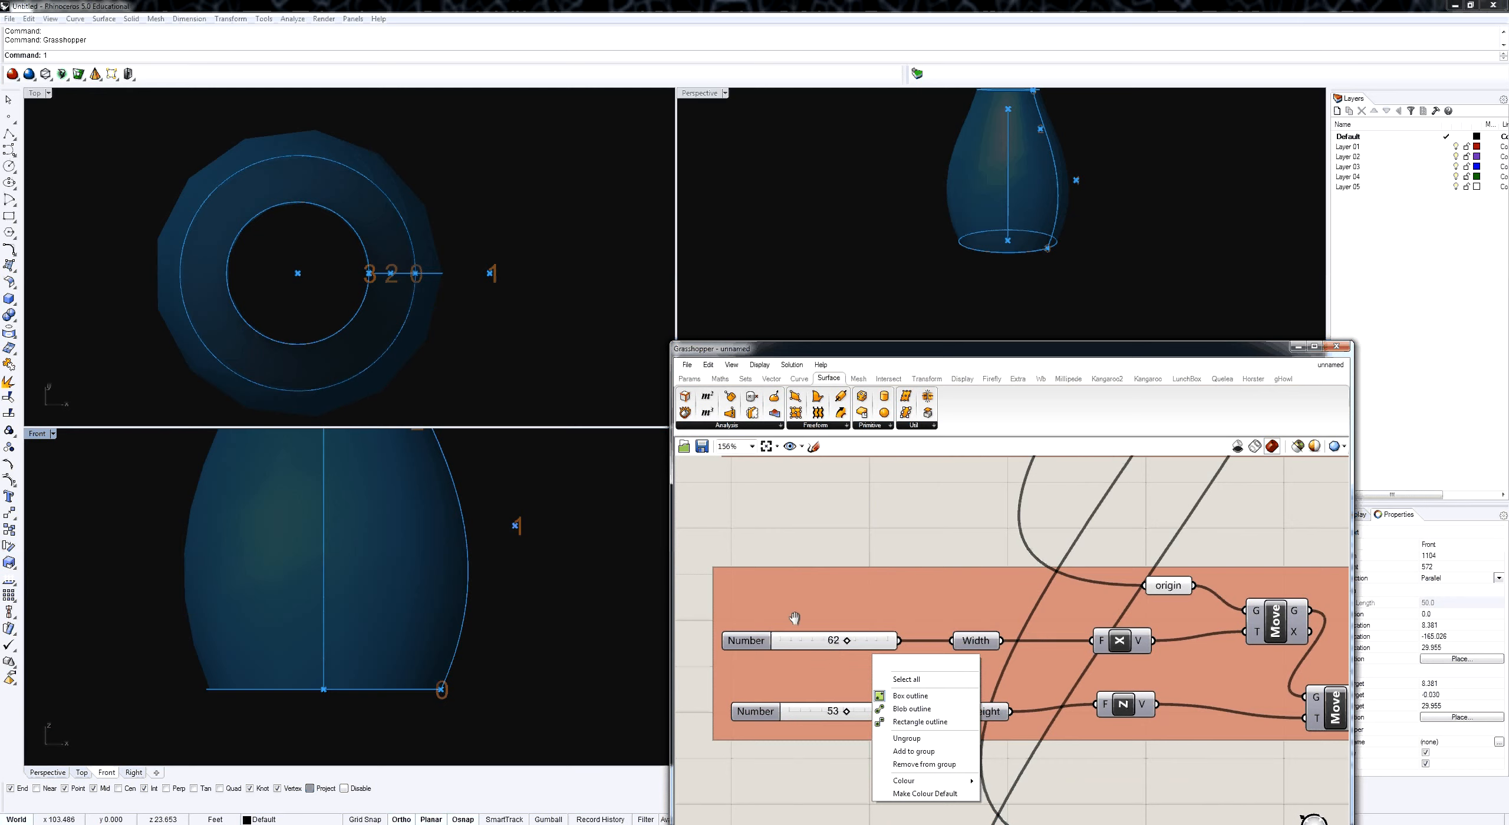
{"action": "left_click", "coordinate": [849, 652]}
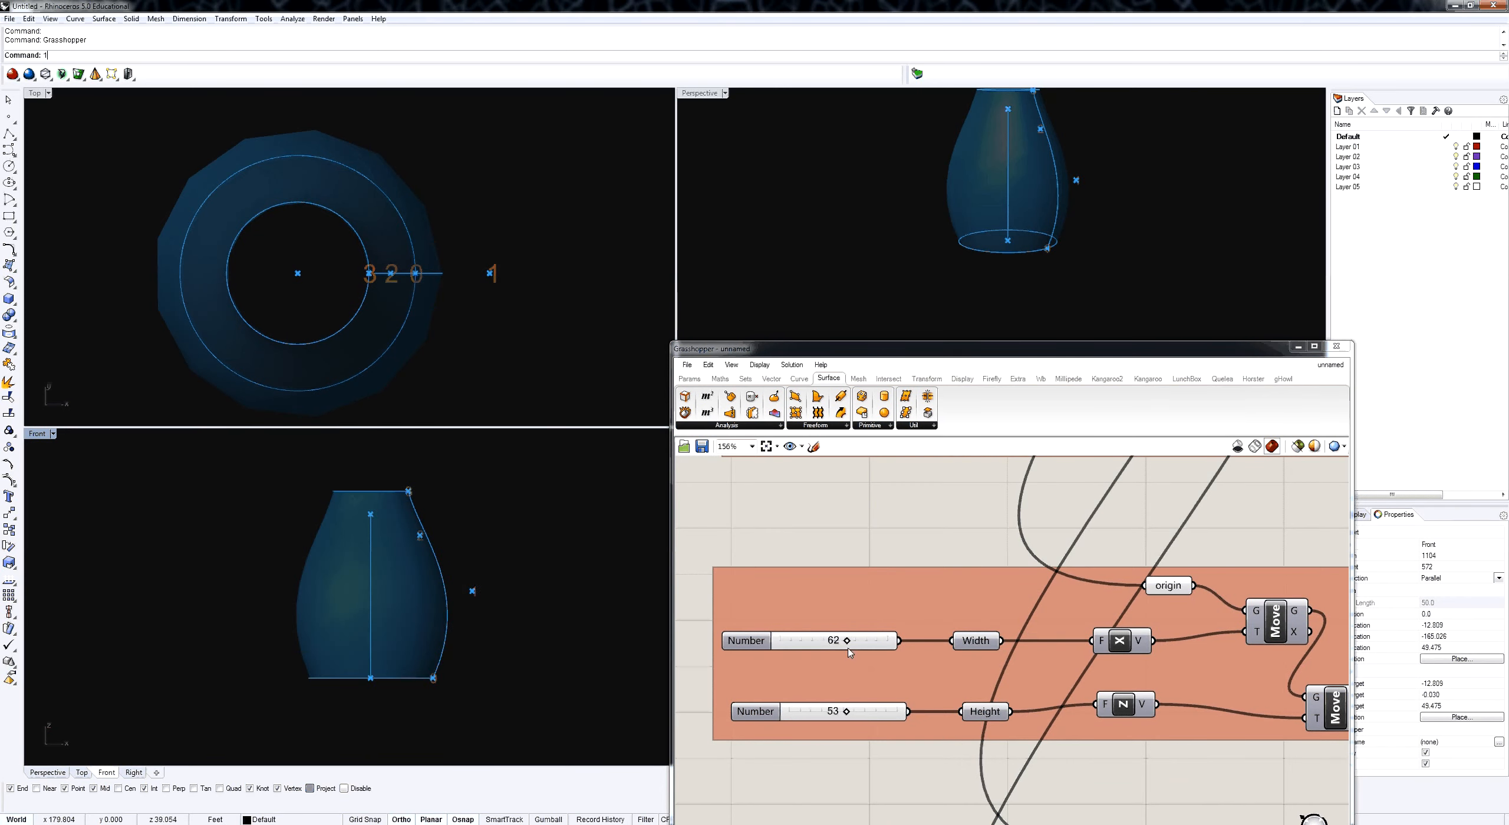
{"action": "left_click_drag", "start_coordinate": [848, 642], "coordinate": [808, 663]}
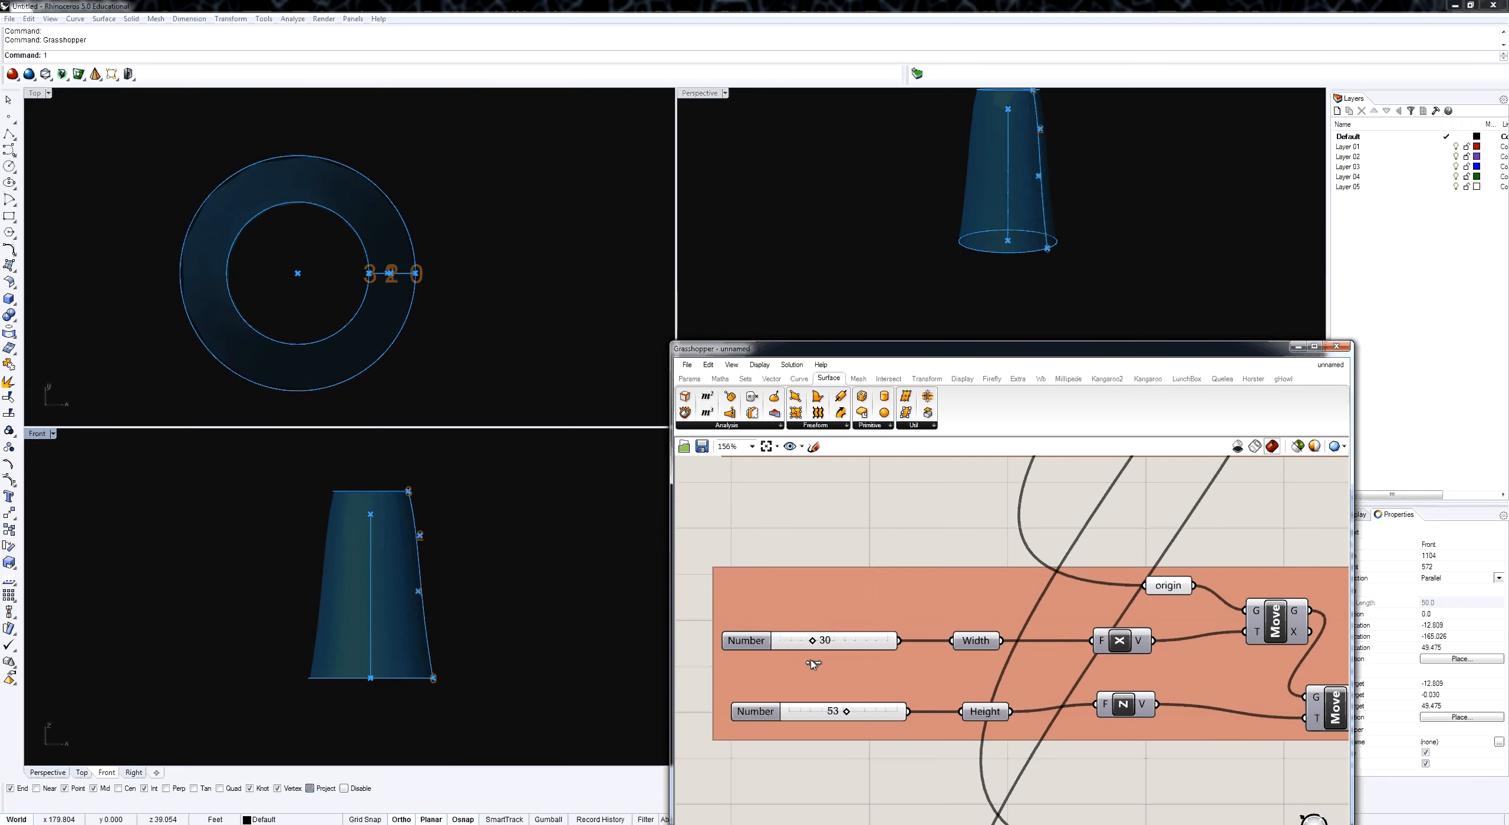
Set the first point group's Width to 14.
{"action": "right_click_drag", "start_coordinate": [884, 693], "coordinate": [885, 662]}
{"action": "scroll", "coordinate": [884, 661], "scroll_direction": "down", "scroll_amount": 3}
{"action": "scroll", "coordinate": [861, 600], "scroll_direction": "up", "scroll_amount": 5}
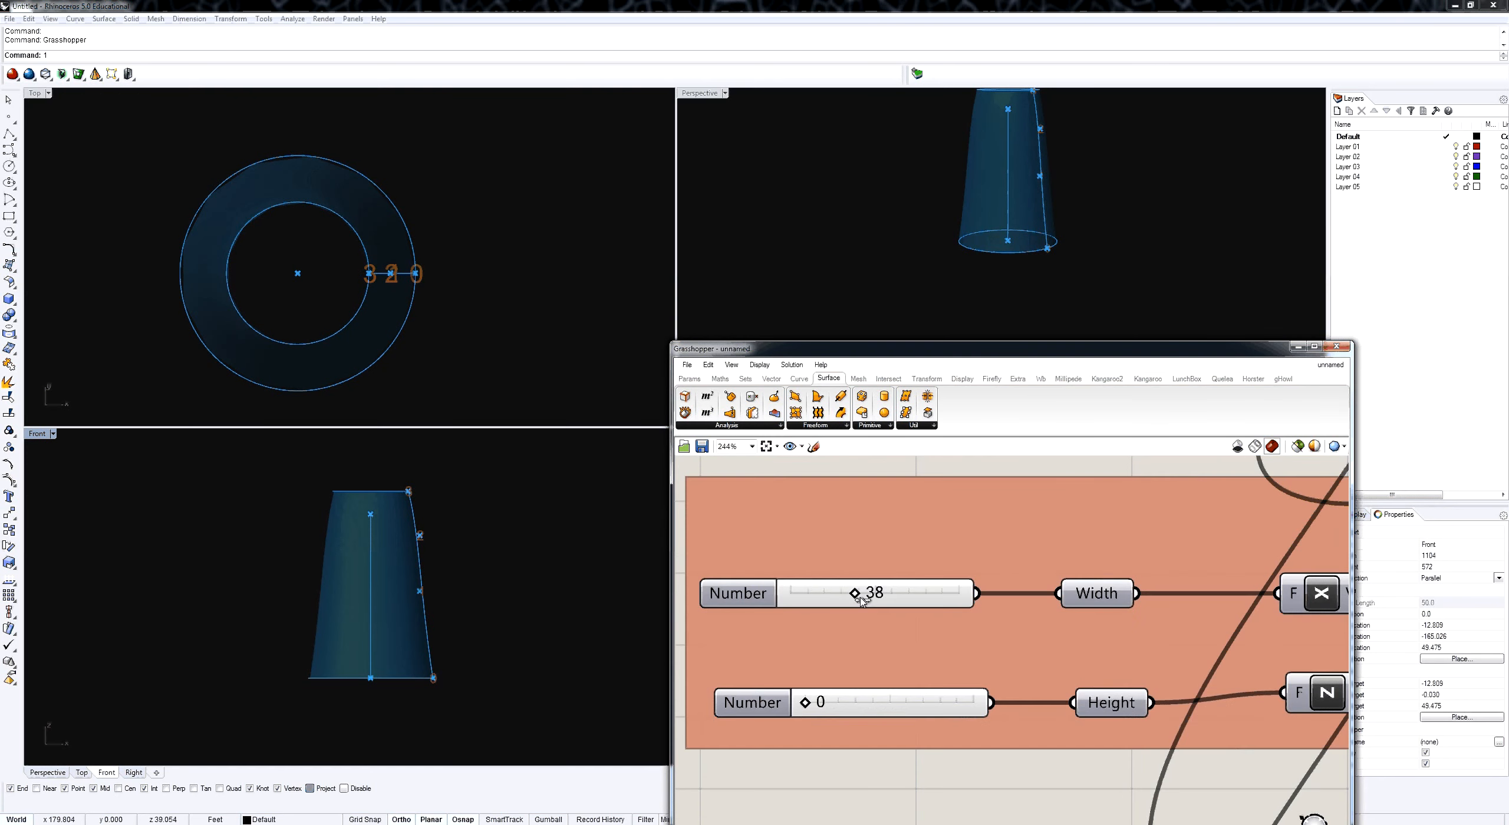
{"action": "scroll", "coordinate": [860, 601], "scroll_direction": "up", "scroll_amount": 2}
{"action": "left_click_drag", "start_coordinate": [851, 592], "coordinate": [791, 627]}
{"action": "right_click_drag", "start_coordinate": [918, 659], "coordinate": [830, 668]}
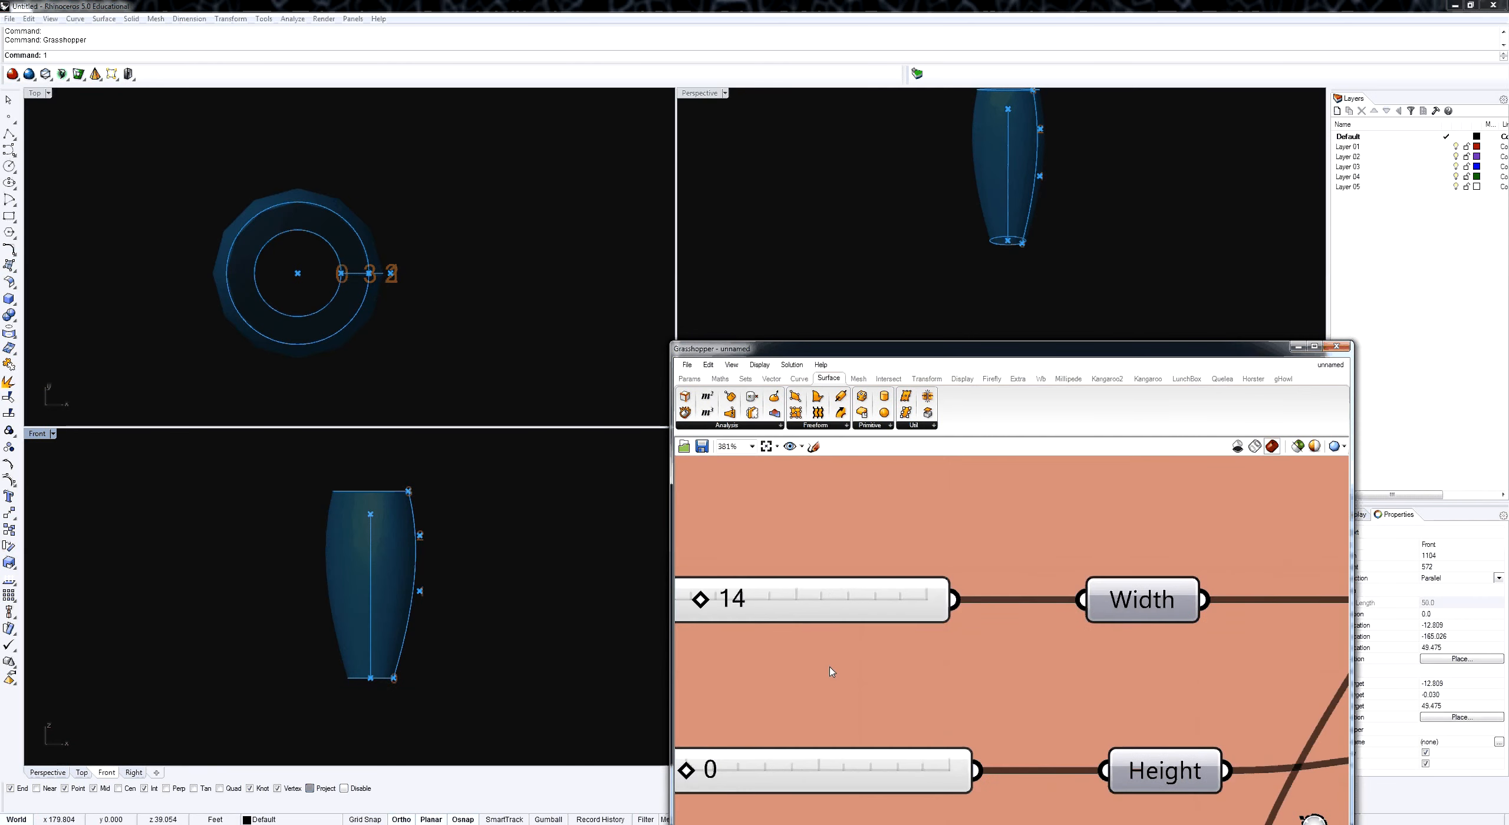
Add a Surface parameter beside the Revolution component and feed it with the revolved surface output.
{"action": "scroll", "coordinate": [959, 672], "scroll_direction": "down", "scroll_amount": 10}
{"action": "right_click_drag", "start_coordinate": [1300, 658], "coordinate": [1065, 633]}
{"action": "scroll", "coordinate": [1066, 633], "scroll_direction": "up", "scroll_amount": 3}
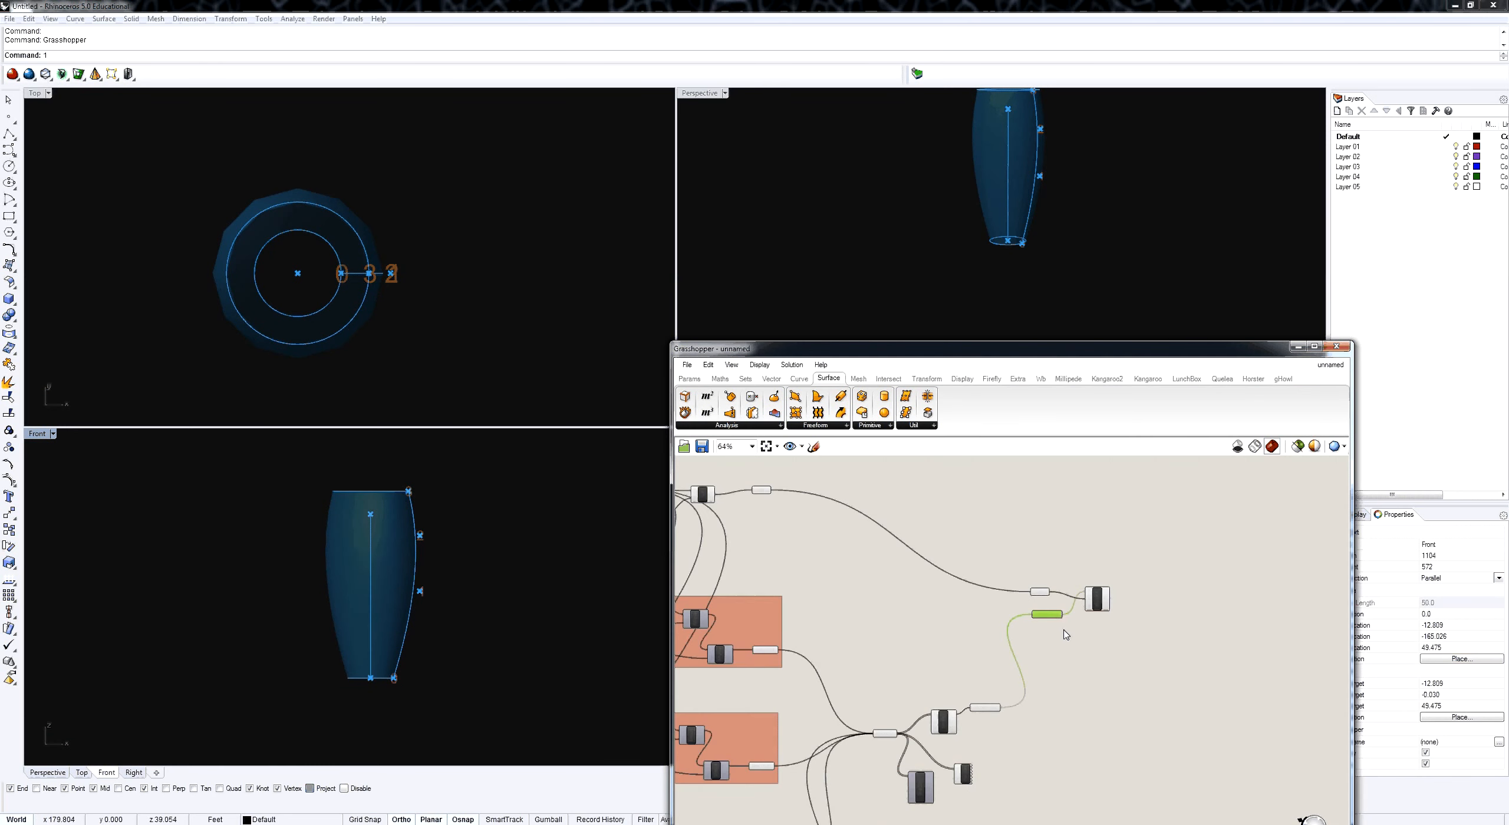
{"action": "left_click", "coordinate": [689, 379]}
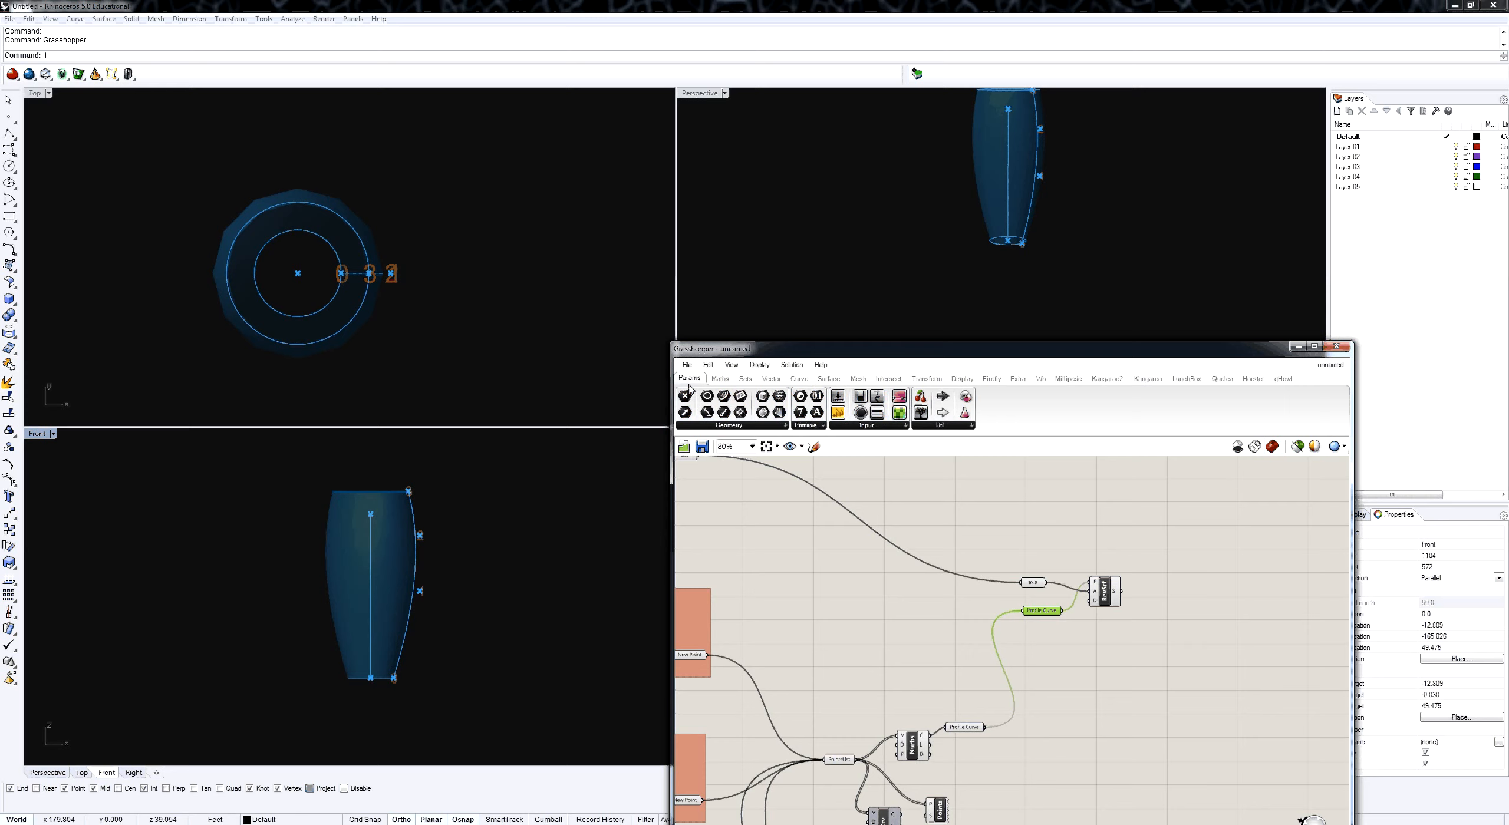
{"action": "left_click", "coordinate": [761, 426]}
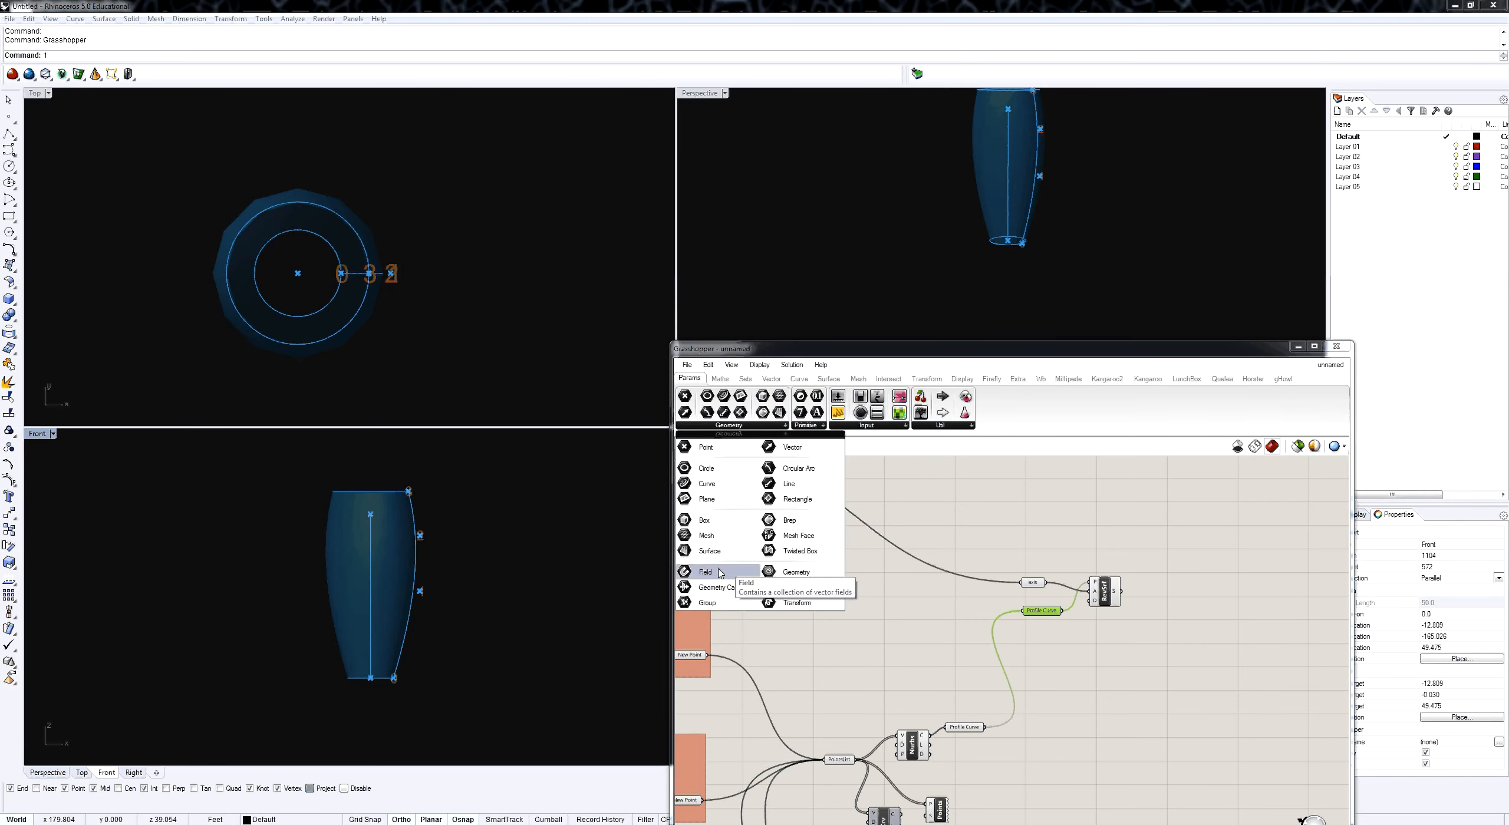
{"action": "left_click", "coordinate": [709, 551]}
{"action": "left_click", "coordinate": [1196, 593]}
{"action": "scroll", "coordinate": [1177, 594], "scroll_direction": "up", "scroll_amount": 3}
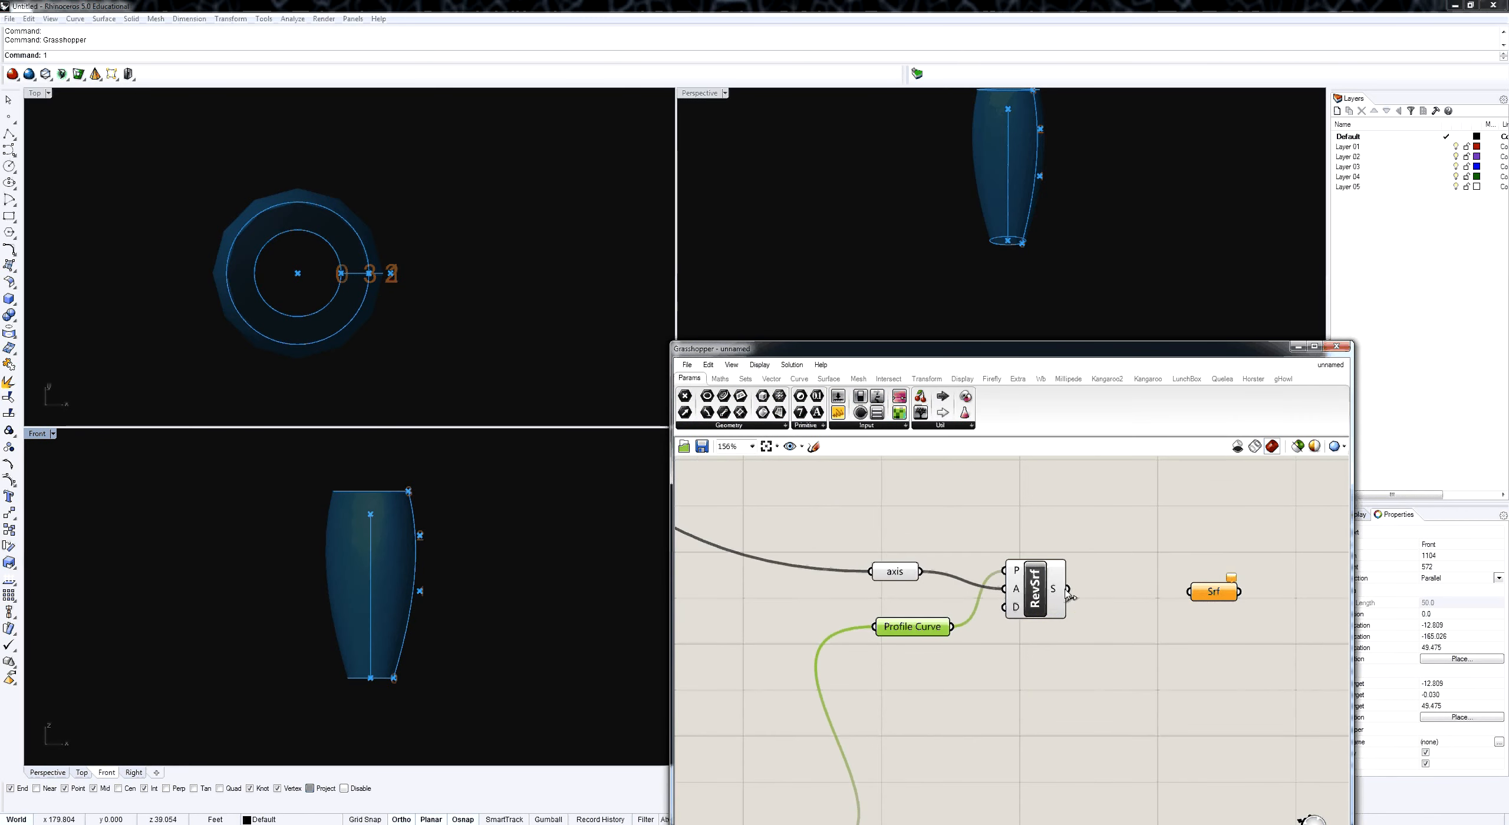
{"action": "left_click_drag", "start_coordinate": [1068, 589], "coordinate": [1189, 592]}
Rename the new Surface parameter to vase.
{"action": "right_click", "coordinate": [1205, 592]}
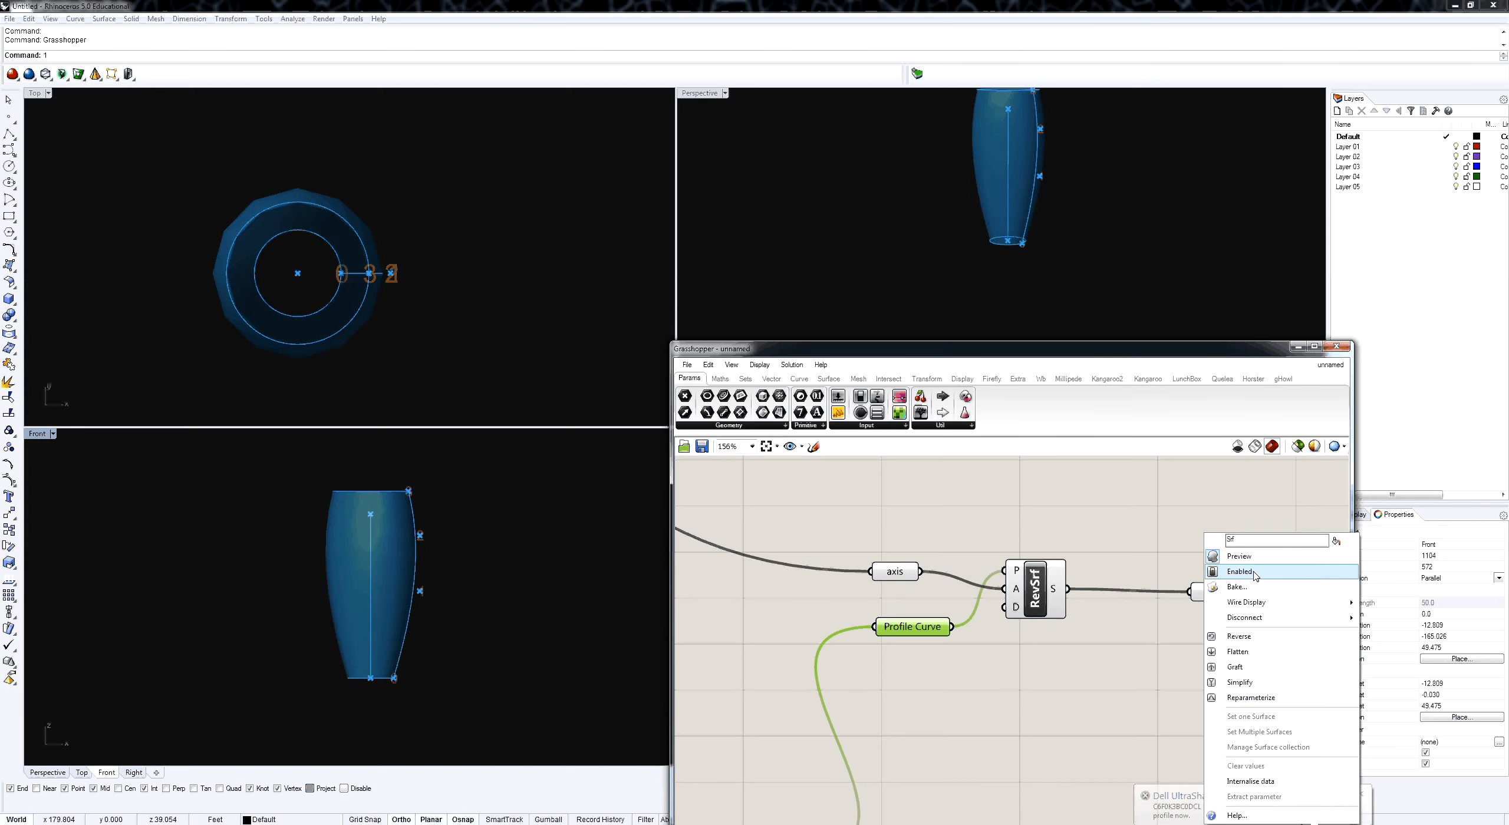
{"action": "type", "text": "va"}
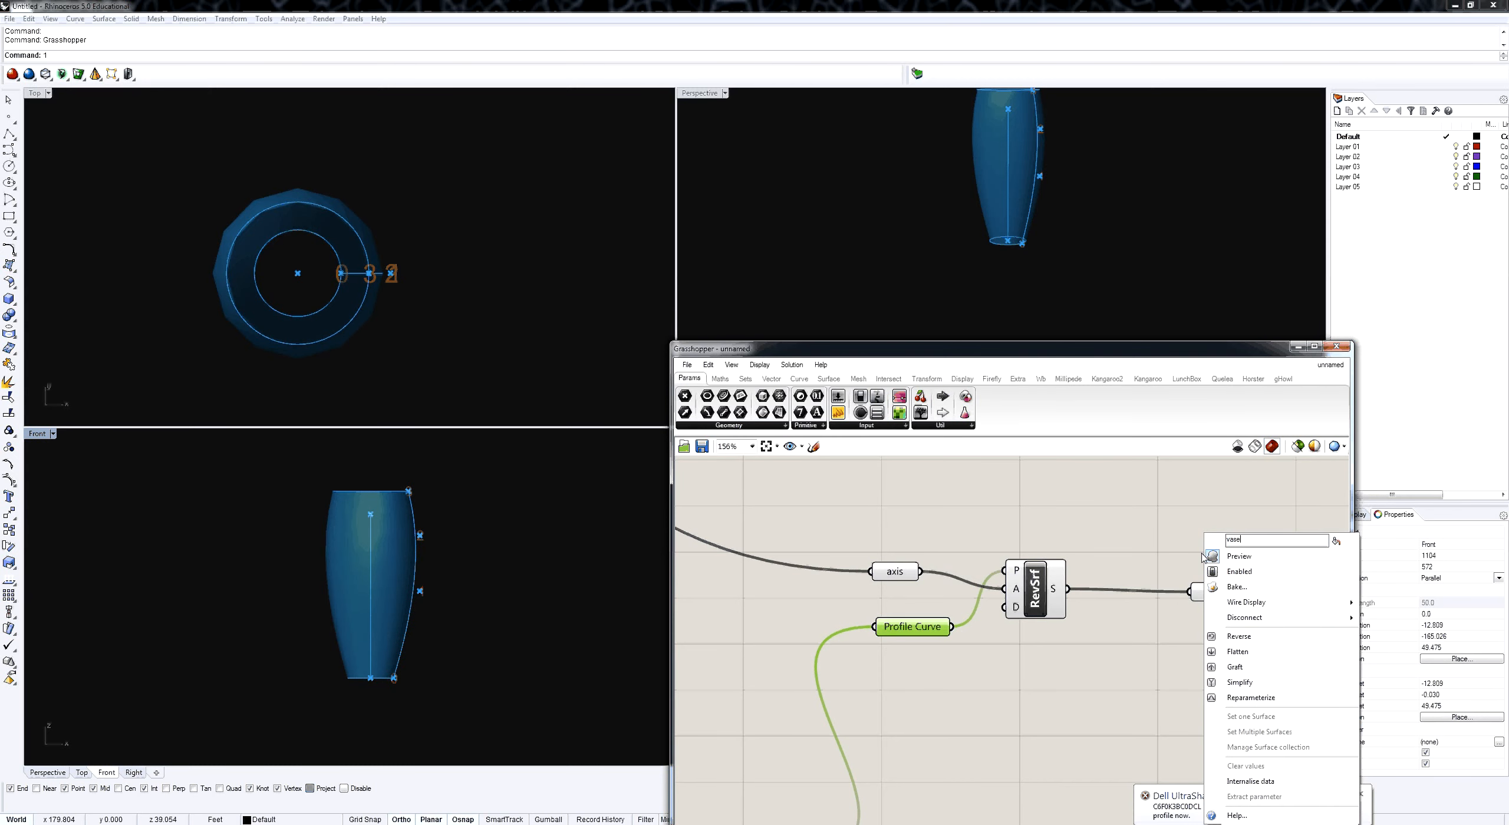
{"action": "type", "text": "se"}
{"action": "key", "text": "Return"}
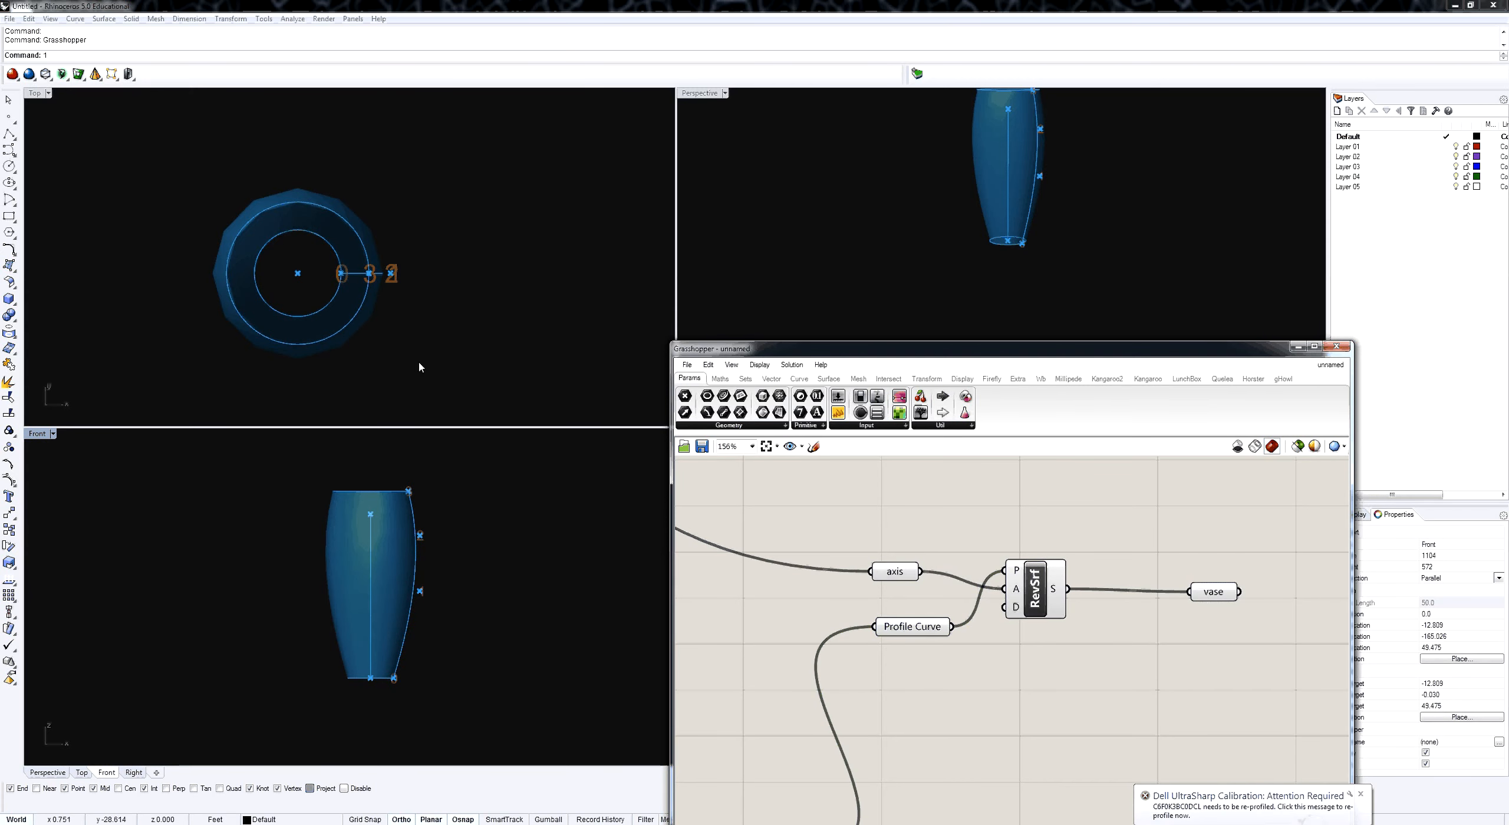
Bake the vase parameter's surface into the Rhino model.
{"action": "right_click_drag", "start_coordinate": [1212, 595], "coordinate": [1162, 622]}
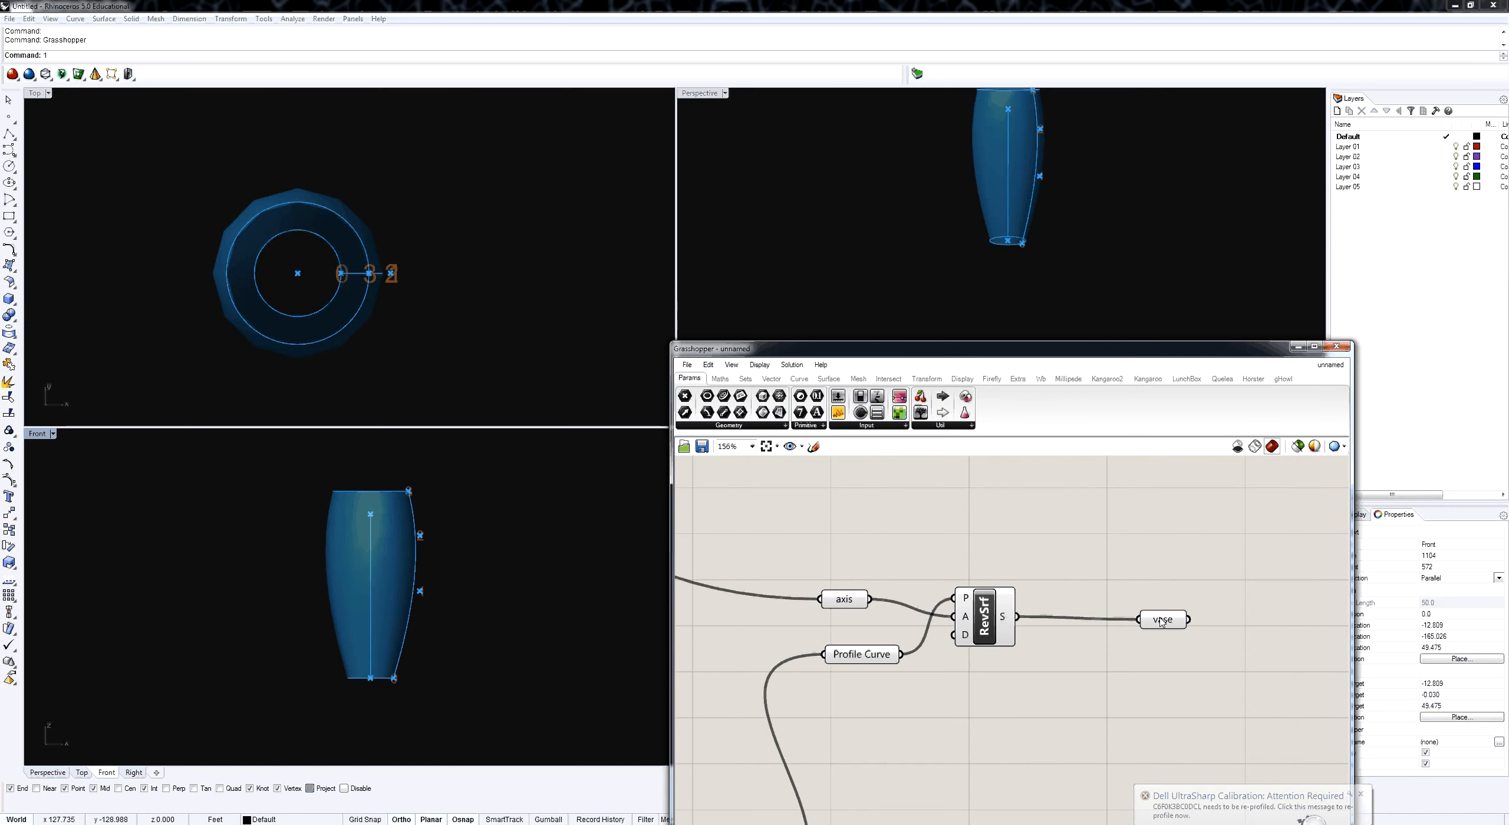
{"action": "left_click", "coordinate": [1161, 622]}
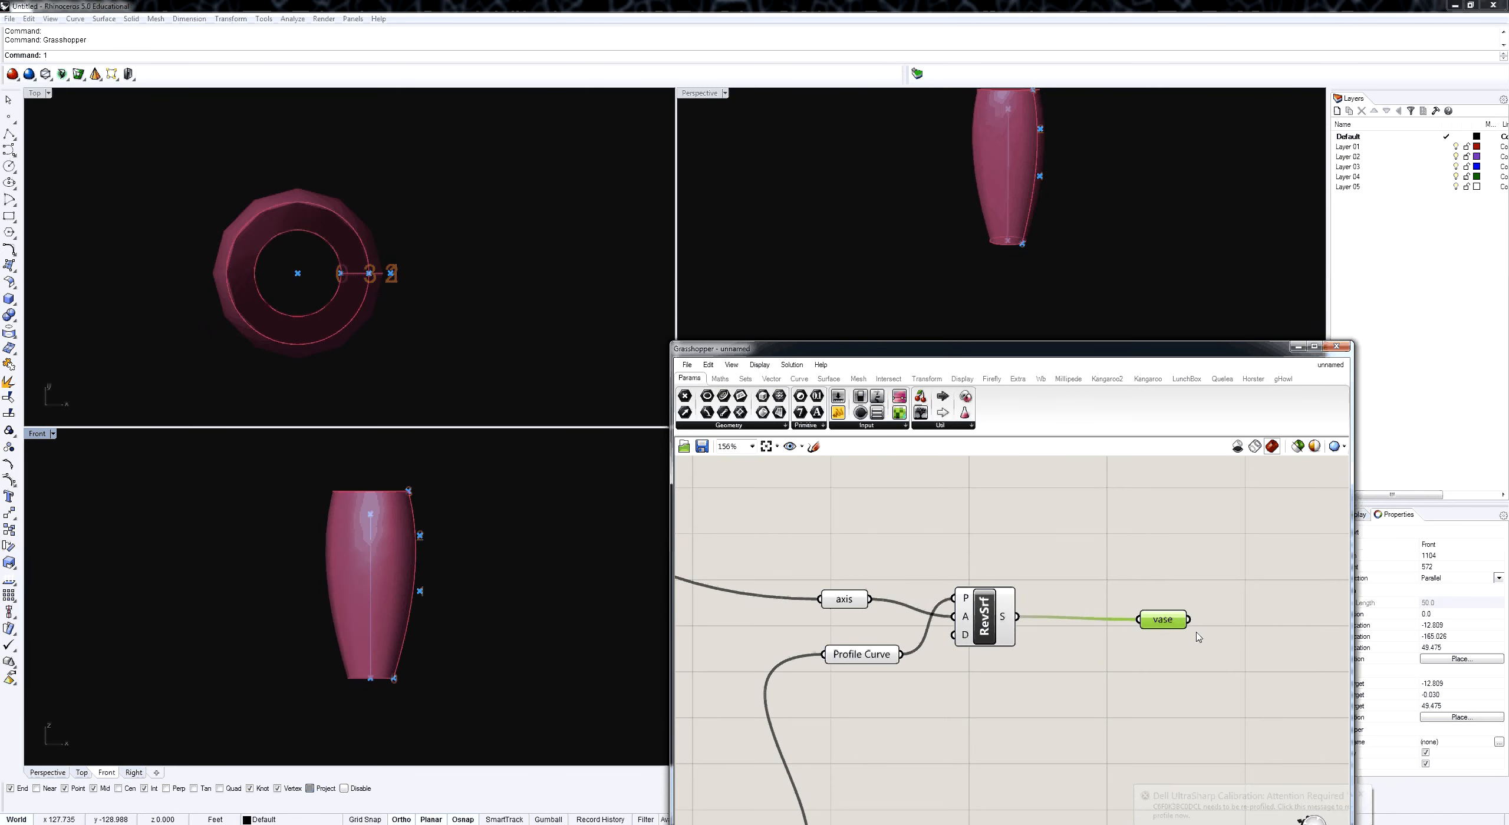
{"action": "key", "text": "space"}
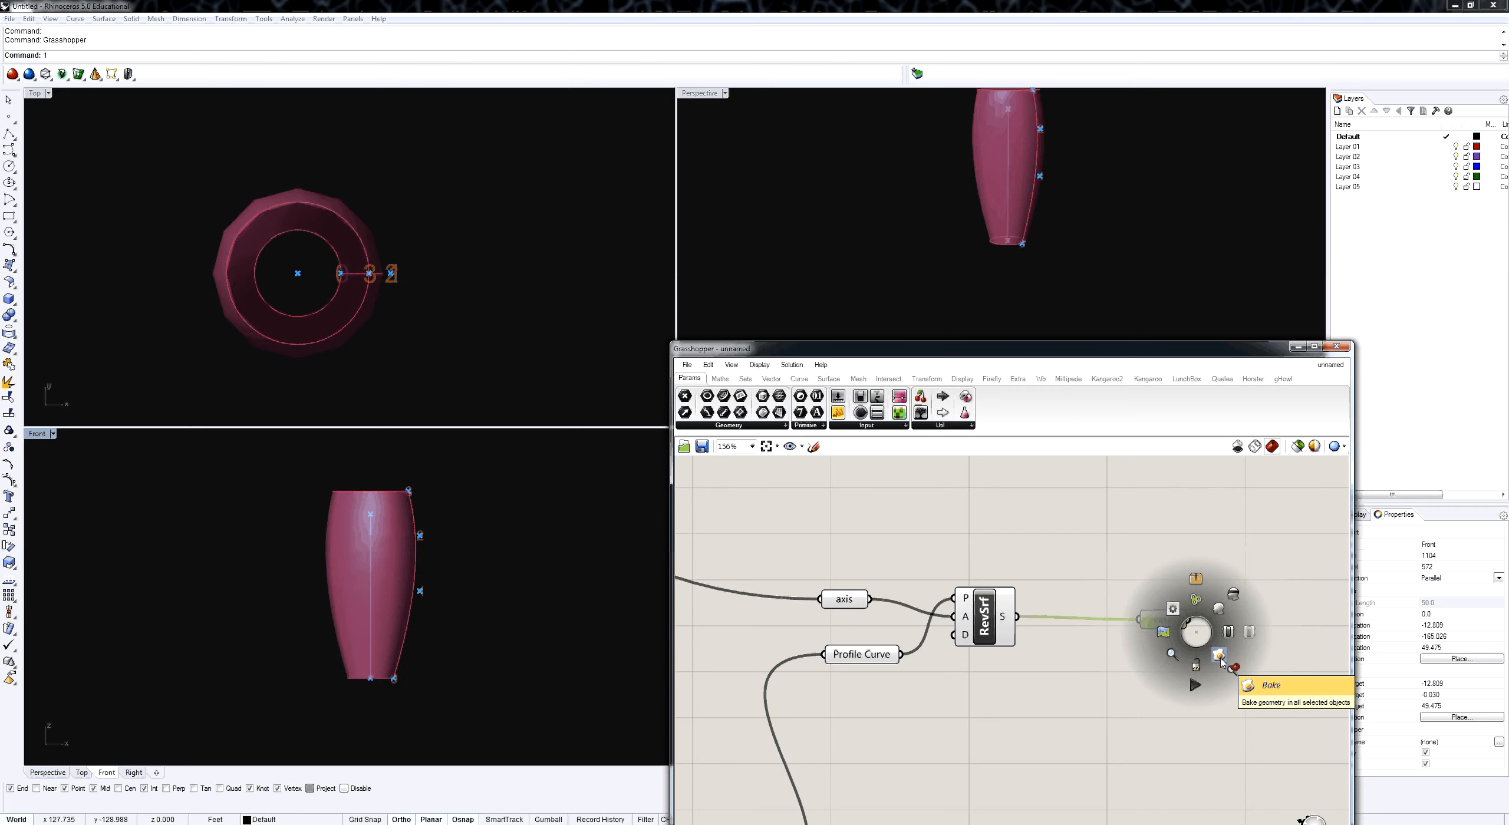
{"action": "left_click", "coordinate": [1219, 656]}
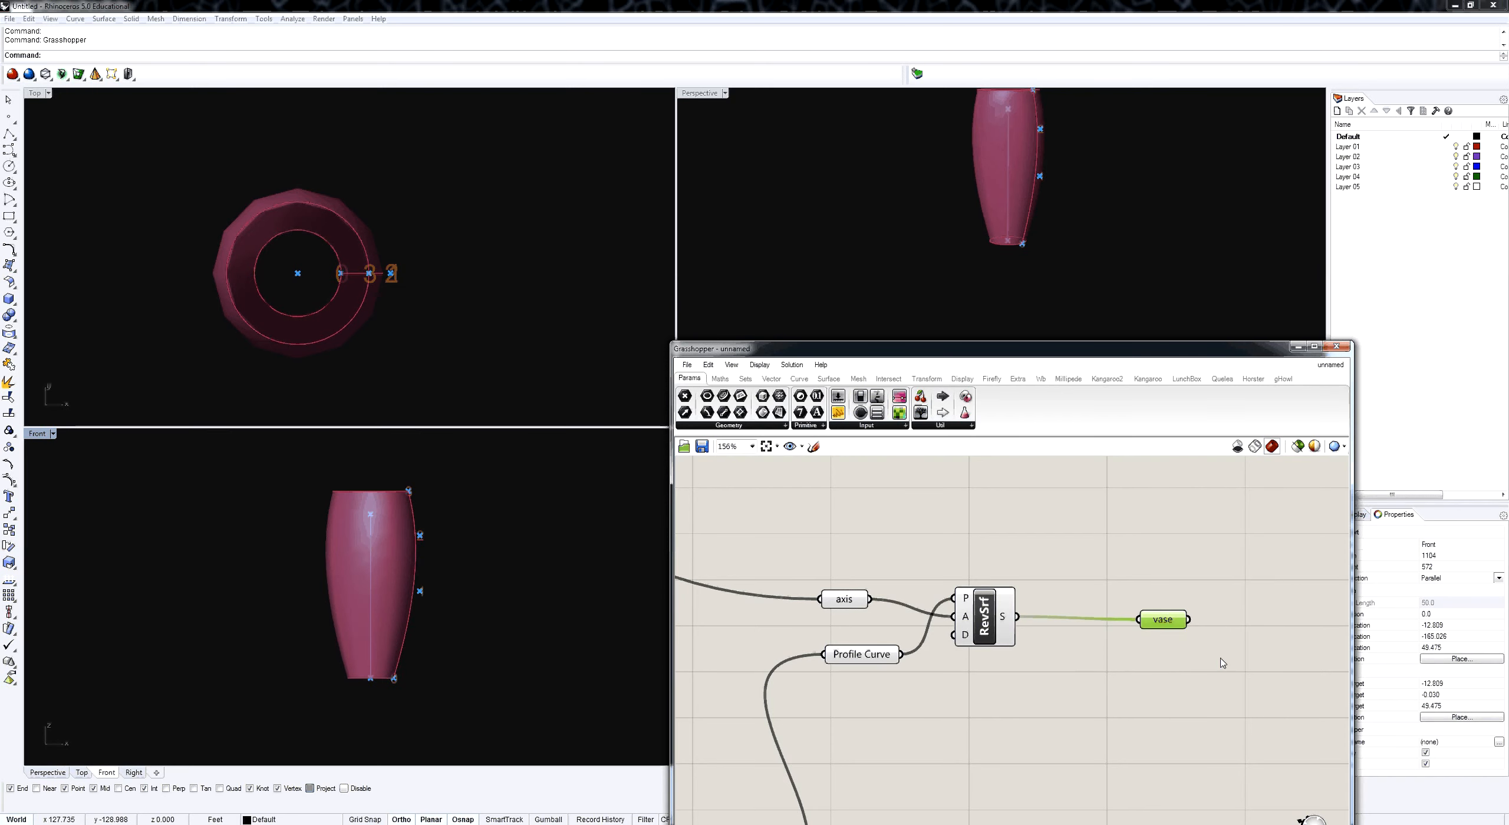
Bake the vase surface once more and delete one of the two coincident copies in the Front viewport.
{"action": "left_click", "coordinate": [1032, 601]}
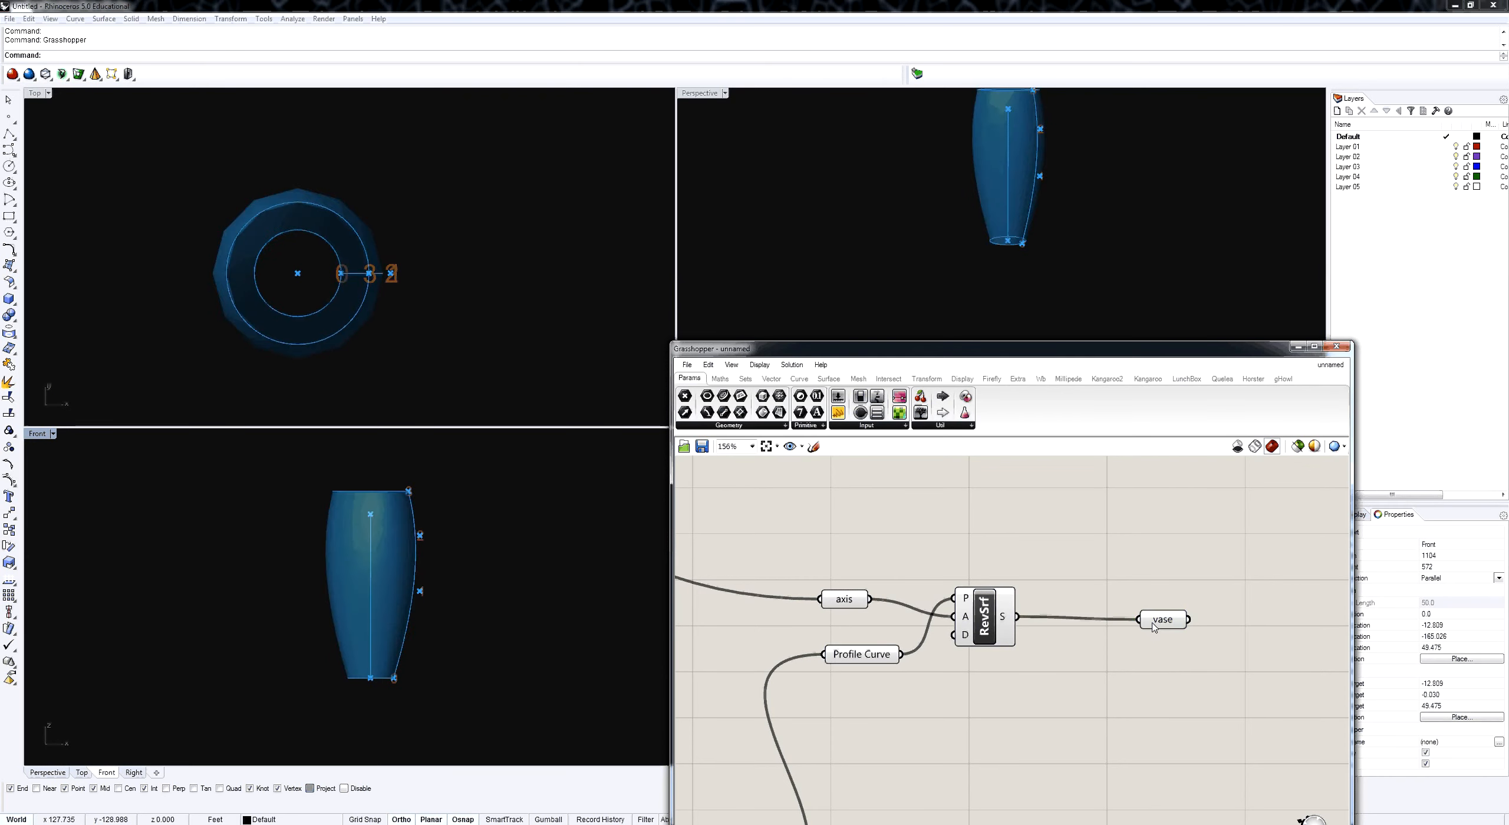
{"action": "left_click", "coordinate": [1152, 620]}
{"action": "middle_click", "coordinate": [1153, 621]}
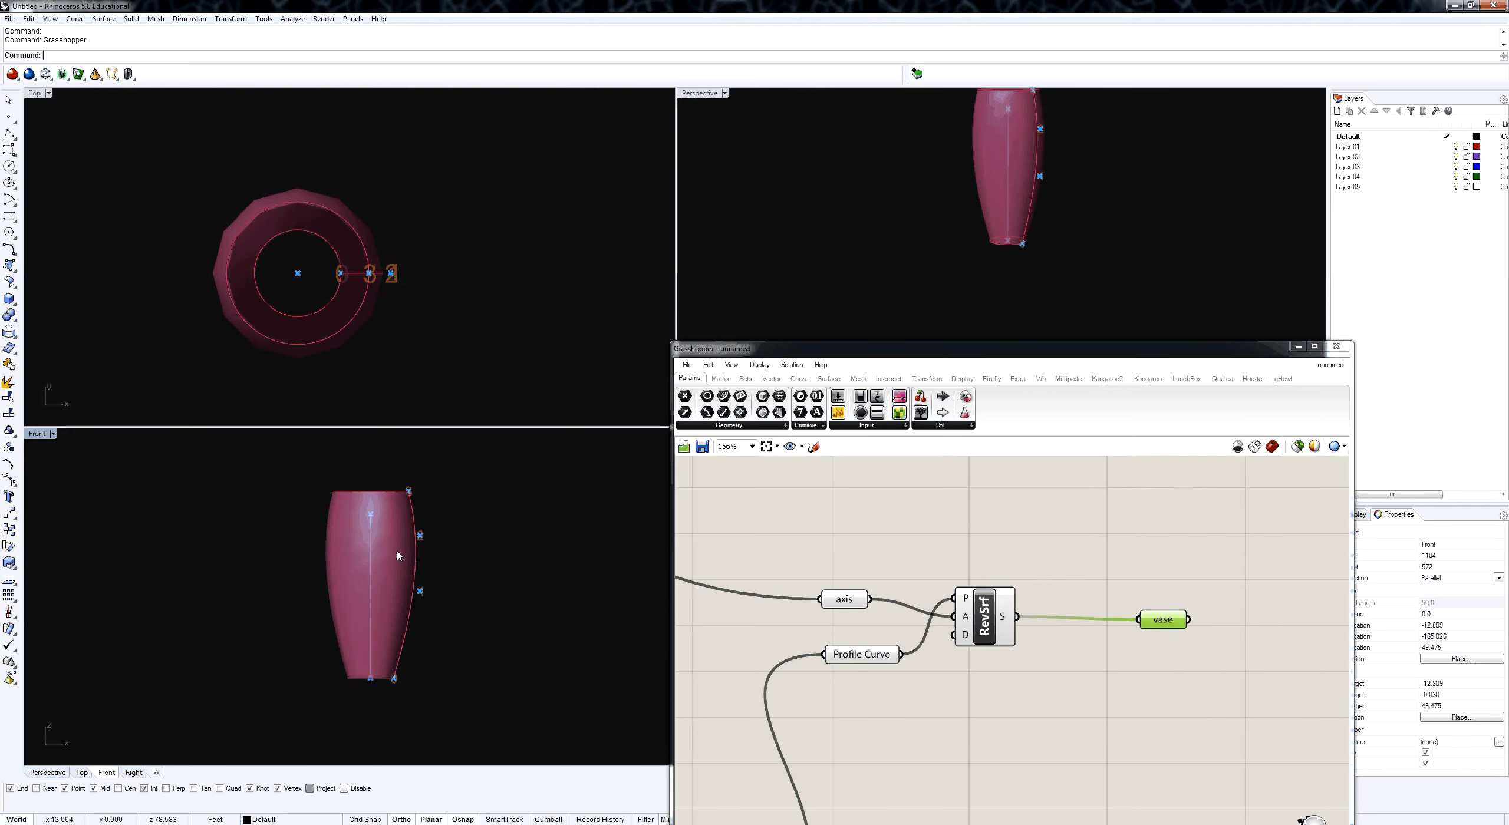
{"action": "left_click", "coordinate": [420, 572]}
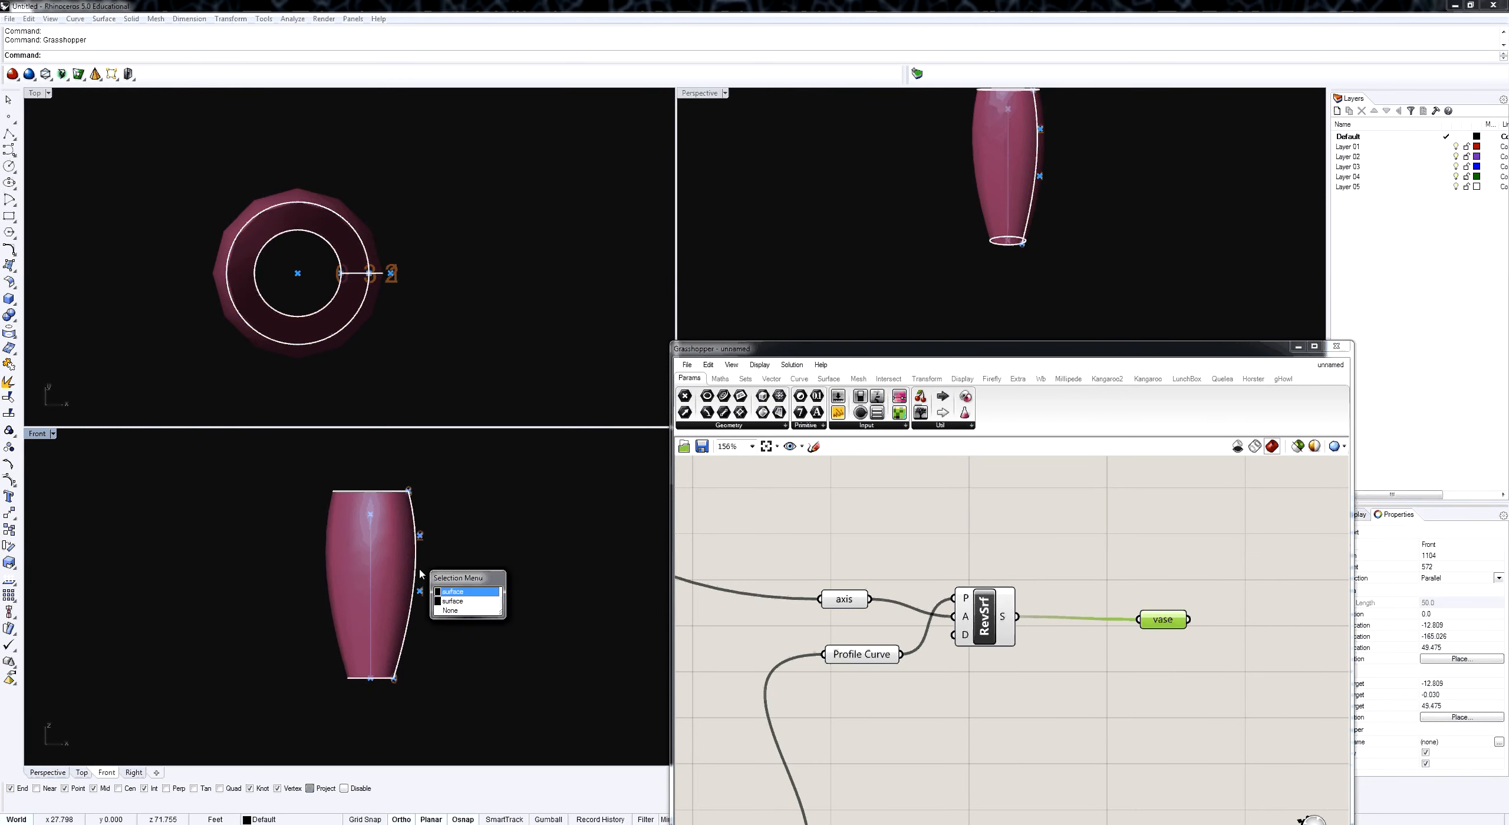
{"action": "key", "text": "Return"}
{"action": "key", "text": "Delete"}
Move the baked vase surface about 164 ft horizontally in the Front viewport, to the right of the Grasshopper preview.
{"action": "left_click", "coordinate": [415, 570]}
{"action": "right_click_drag", "start_coordinate": [466, 577], "coordinate": [324, 586]}
{"action": "scroll", "coordinate": [325, 586], "scroll_direction": "down", "scroll_amount": 4}
{"action": "type", "text": "m"}
{"action": "key", "text": "Return"}
{"action": "left_click", "coordinate": [369, 584]}
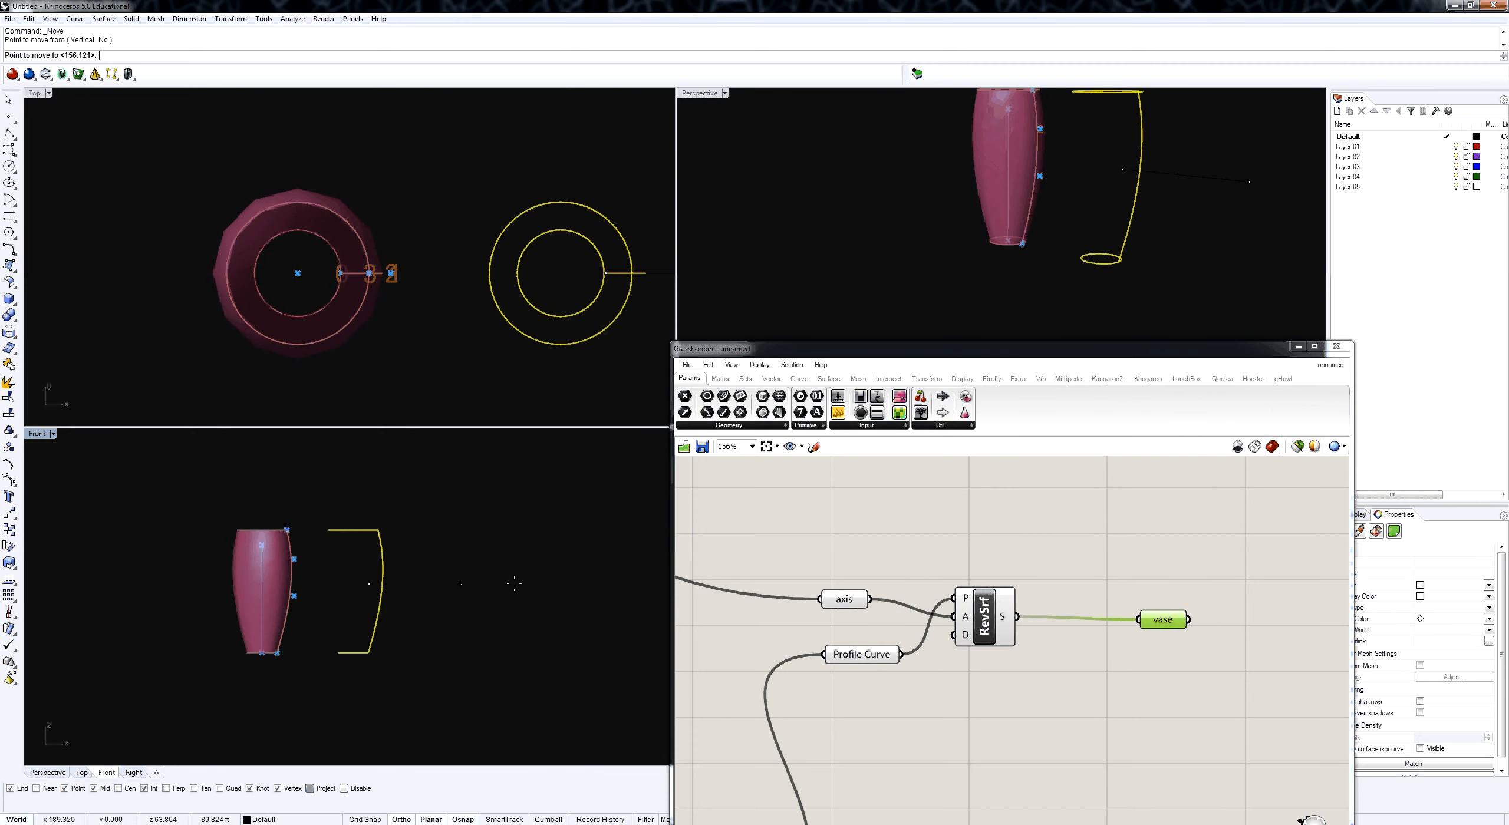
{"action": "left_click", "coordinate": [546, 584]}
Deselect the vase parameter and set the Perspective viewport's display mode to Rendered.
{"action": "left_click", "coordinate": [929, 761]}
{"action": "right_click_drag", "start_coordinate": [908, 728], "coordinate": [977, 721]}
{"action": "scroll", "coordinate": [978, 719], "scroll_direction": "down", "scroll_amount": 2}
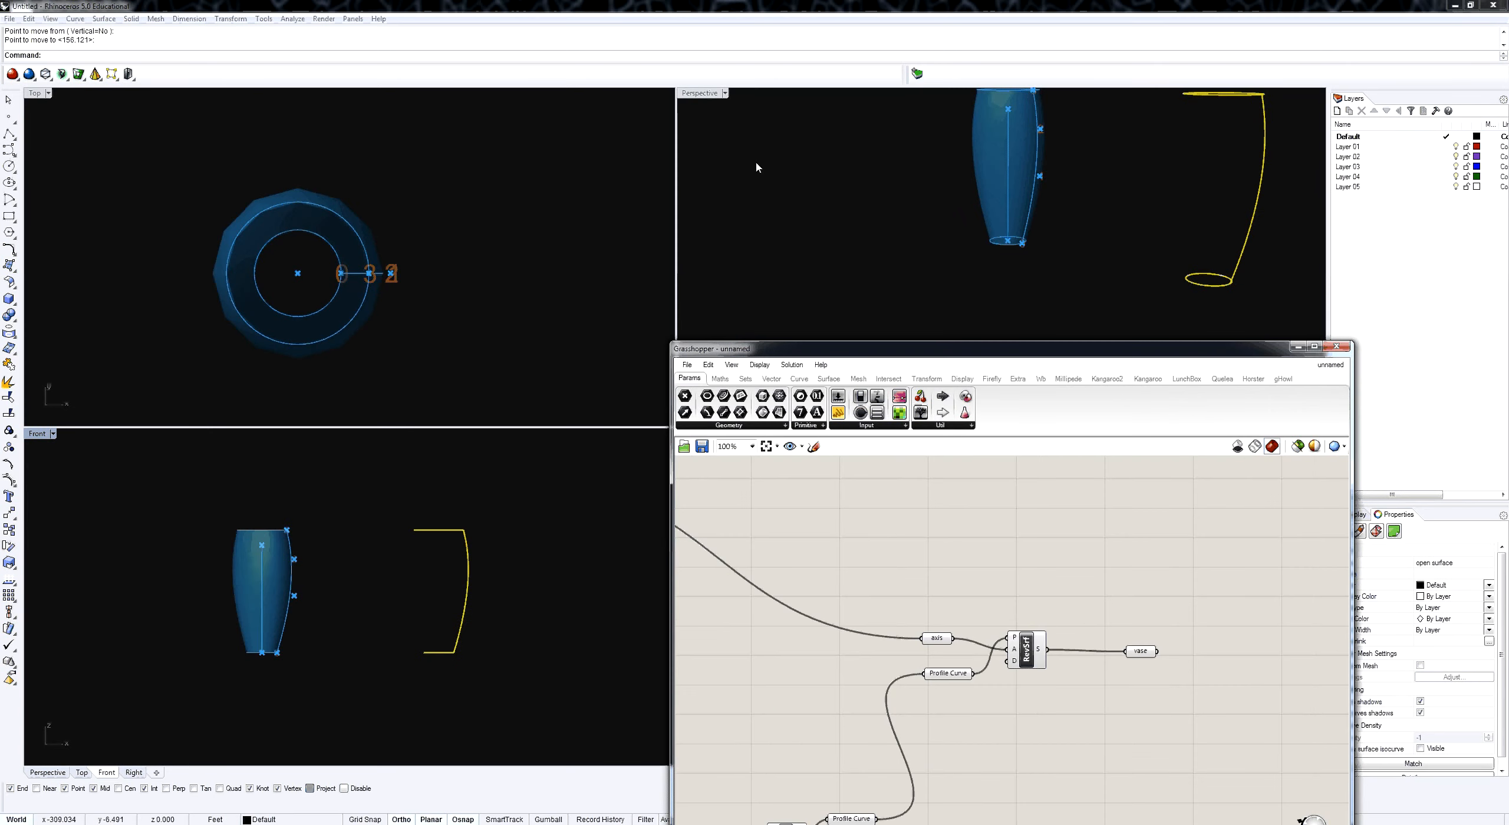
{"action": "left_click", "coordinate": [724, 93]}
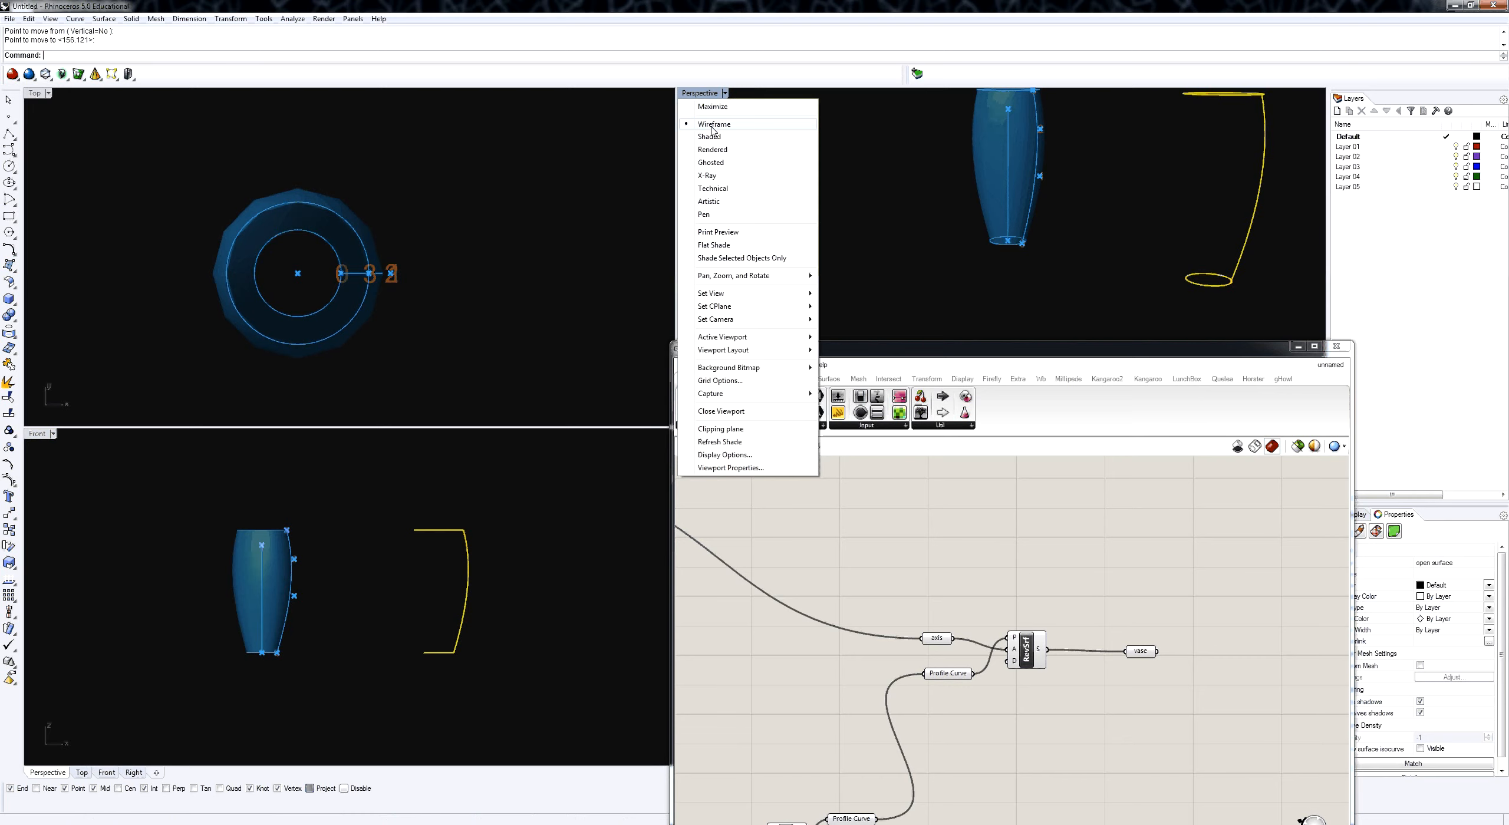
{"action": "left_click", "coordinate": [713, 149]}
Increase the second point group's Width strongly to give the previewed vase a wide, bulging belly.
{"action": "scroll", "coordinate": [1088, 634], "scroll_direction": "down", "scroll_amount": 1}
{"action": "right_click_drag", "start_coordinate": [953, 681], "coordinate": [1202, 517]}
{"action": "scroll", "coordinate": [1086, 629], "scroll_direction": "down", "scroll_amount": 2}
{"action": "scroll", "coordinate": [869, 592], "scroll_direction": "up", "scroll_amount": 4}
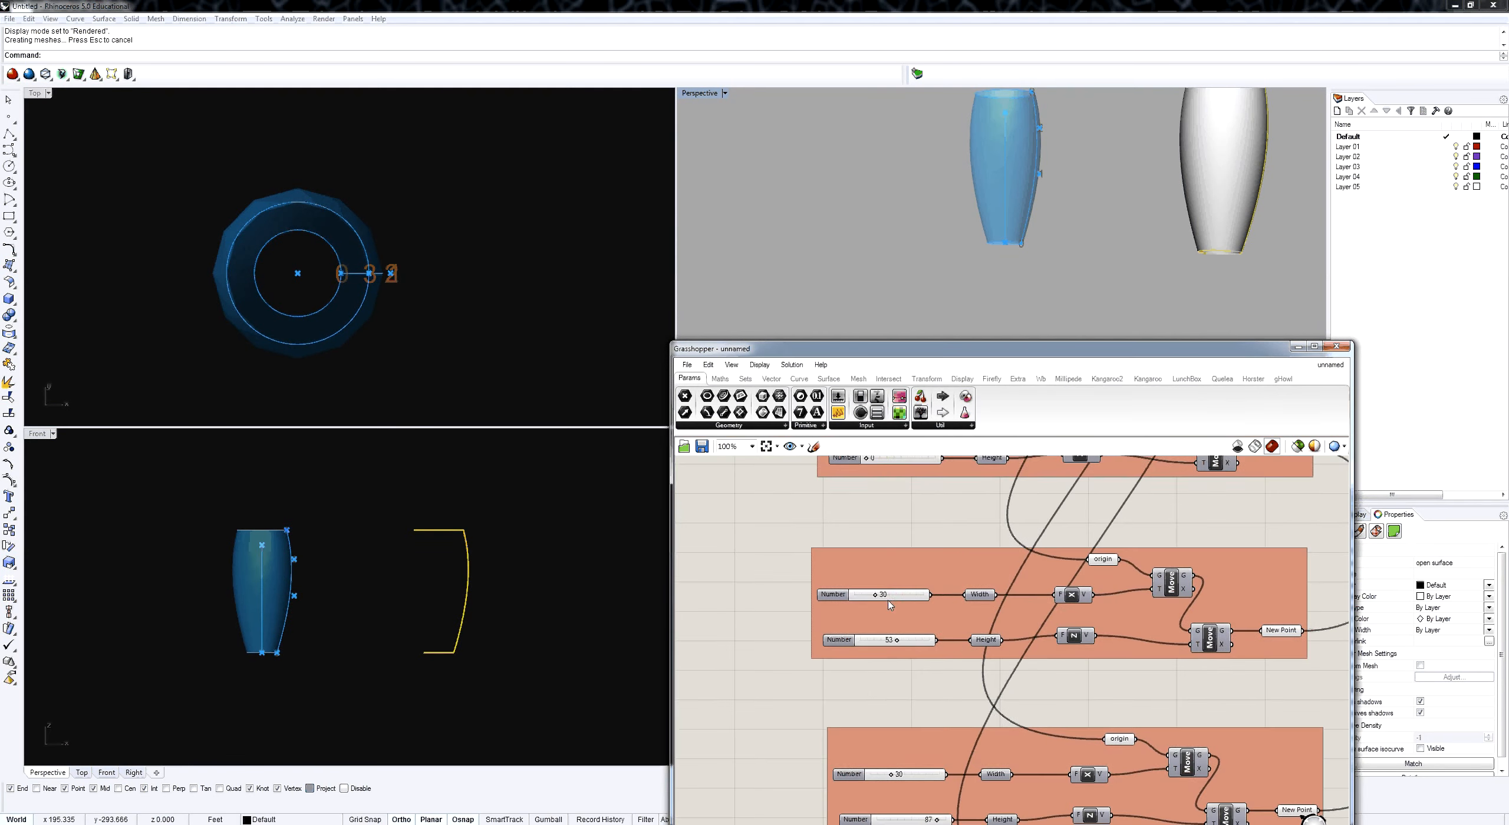
{"action": "left_click_drag", "start_coordinate": [879, 593], "coordinate": [914, 595]}
{"action": "scroll", "coordinate": [994, 610], "scroll_direction": "down", "scroll_amount": 2}
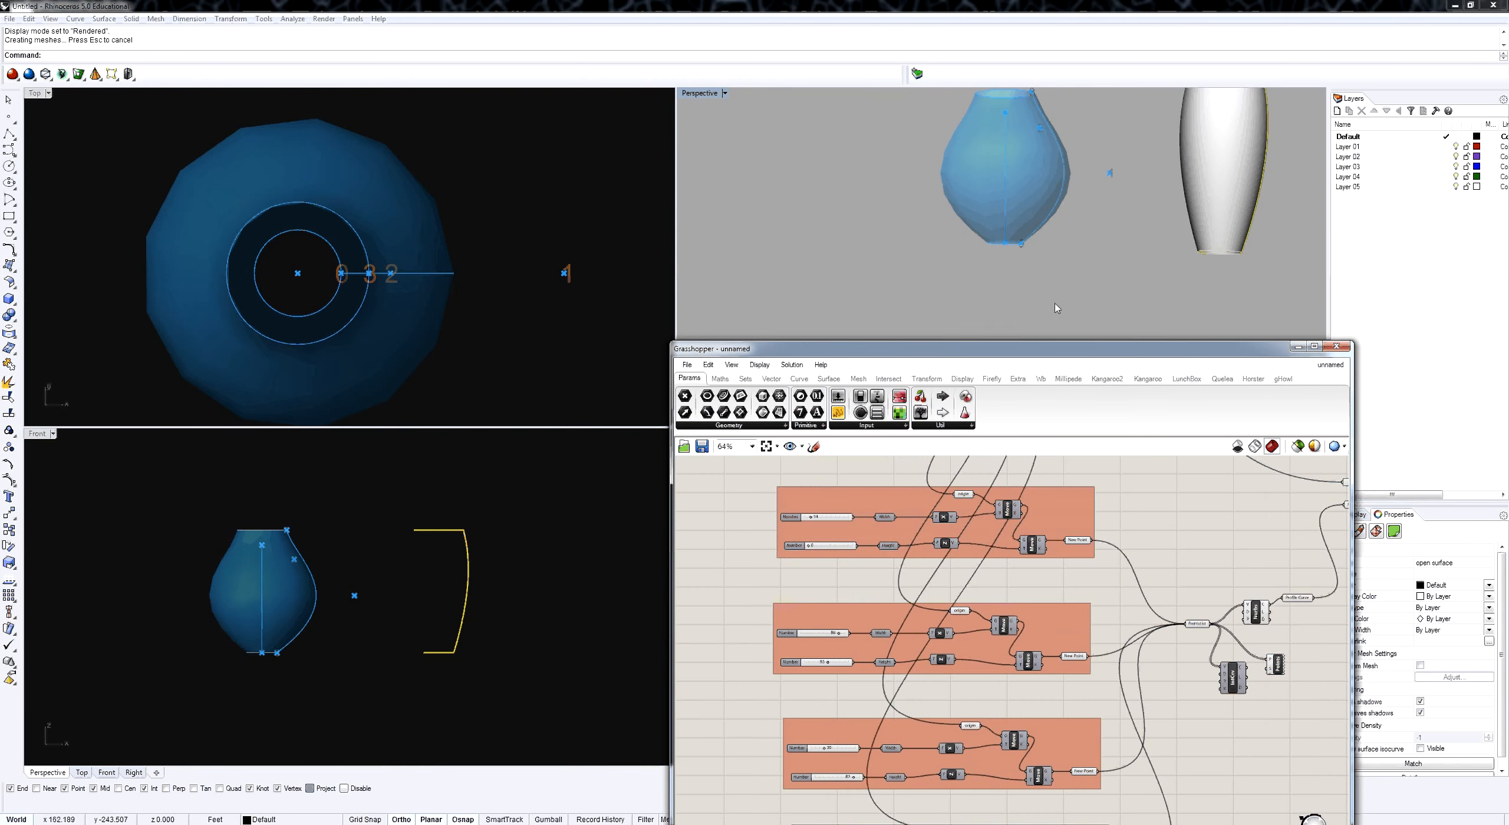
Bake the bulging variant from the vase parameter into the Rhino model.
{"action": "right_click_drag", "start_coordinate": [1199, 594], "coordinate": [1001, 635]}
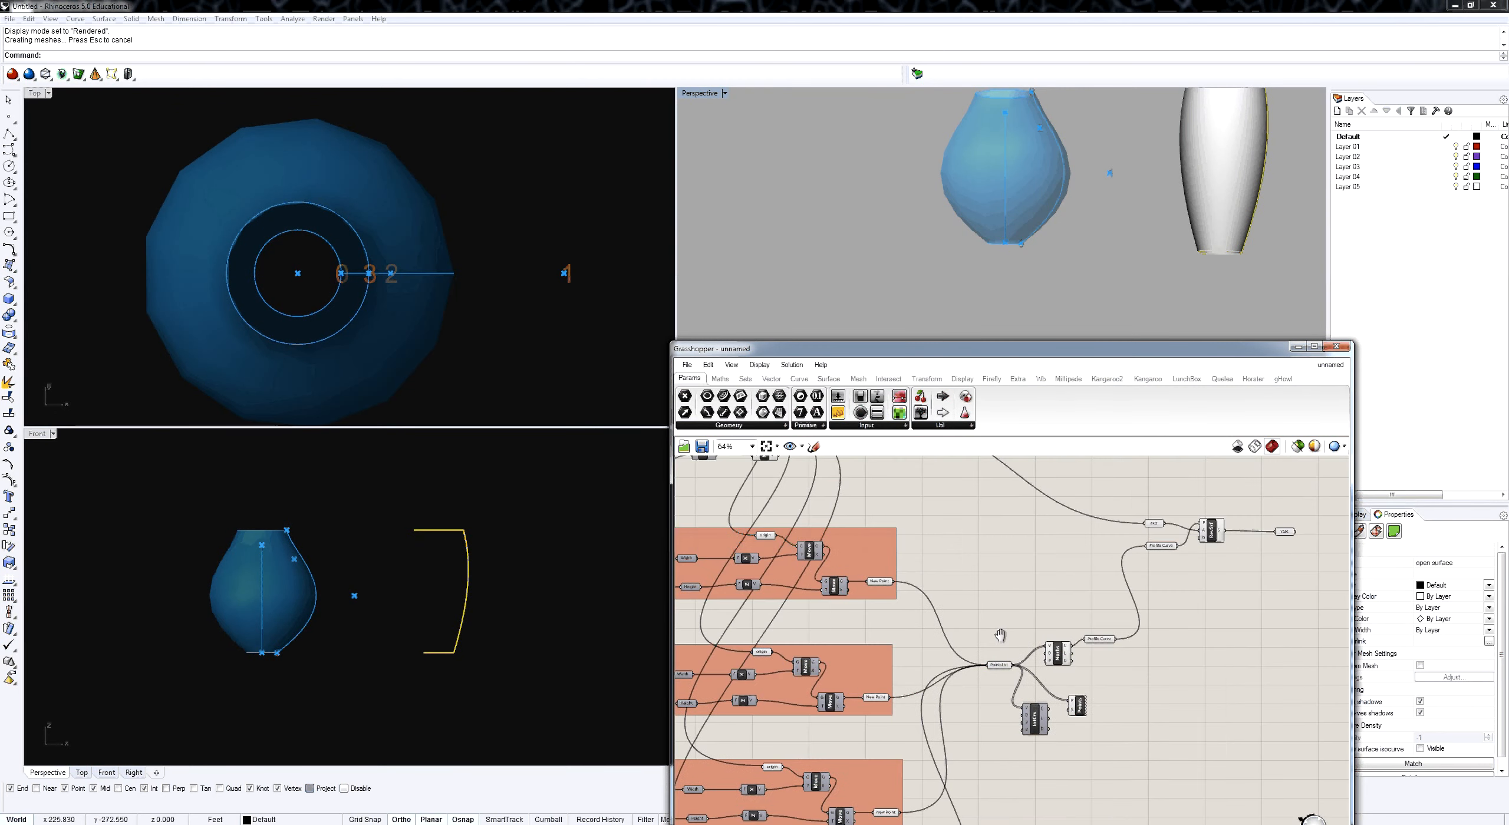
{"action": "scroll", "coordinate": [1197, 601], "scroll_direction": "up", "scroll_amount": 2}
{"action": "left_click", "coordinate": [1197, 600]}
{"action": "middle_click", "coordinate": [1197, 599]}
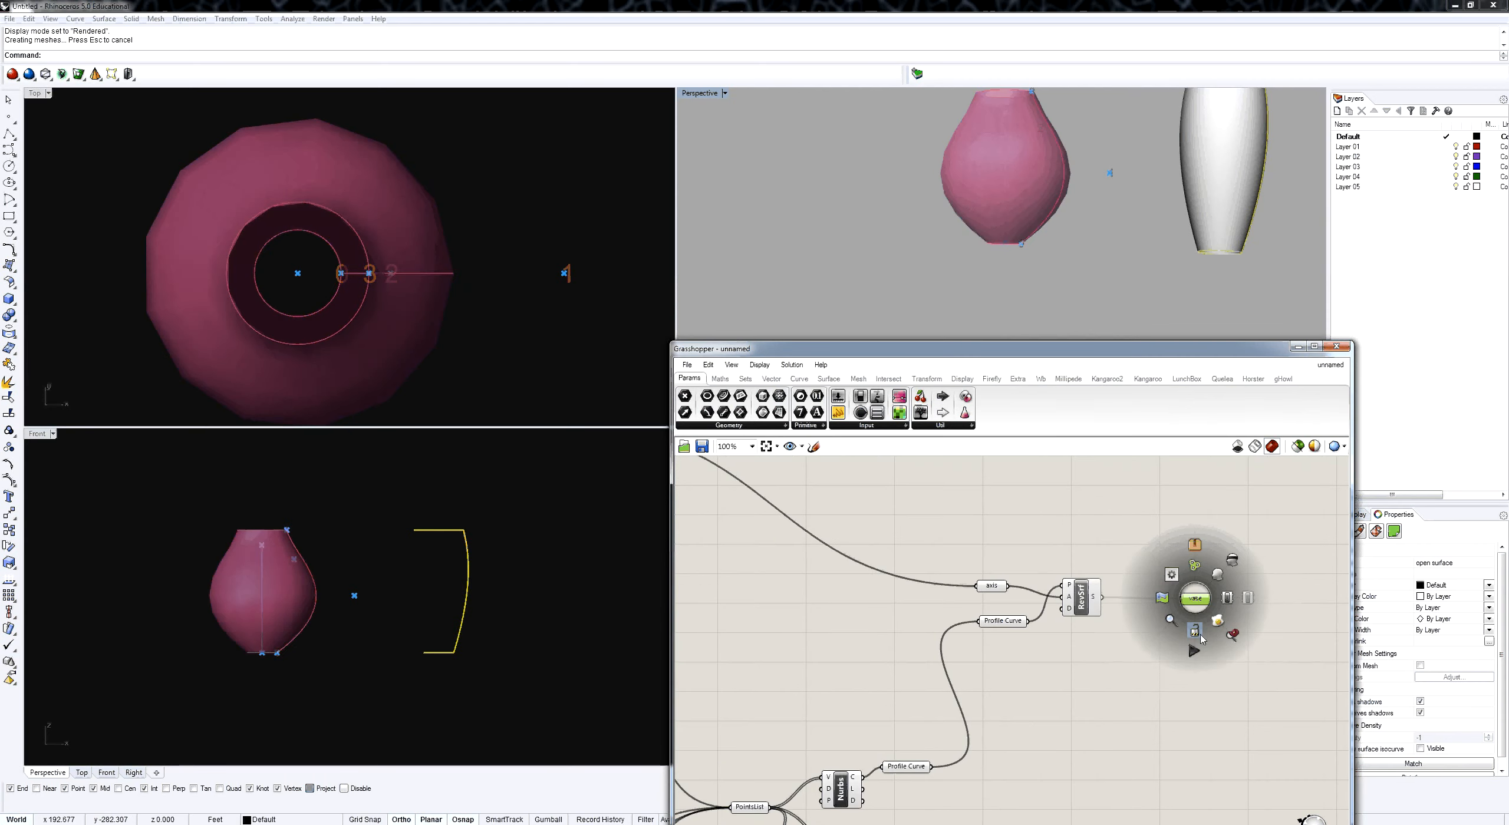
Move the baked bulging vase in the Perspective viewport to the left side of the Grasshopper preview.
{"action": "left_click", "coordinate": [1008, 235]}
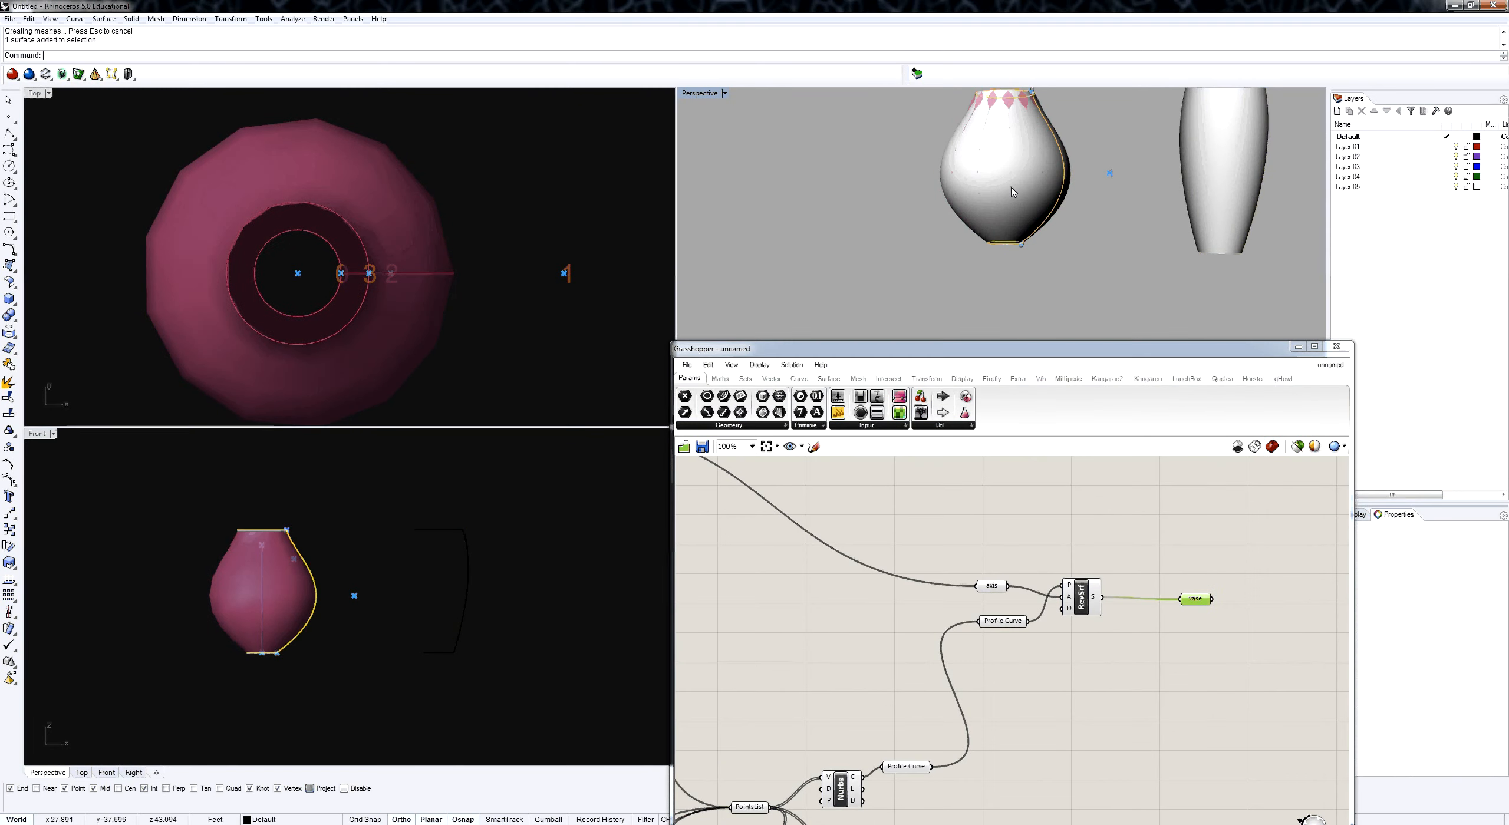
{"action": "right_click_drag", "start_coordinate": [1010, 301], "coordinate": [957, 303]}
{"action": "right_click", "coordinate": [1010, 301]}
{"action": "left_click", "coordinate": [1010, 301]}
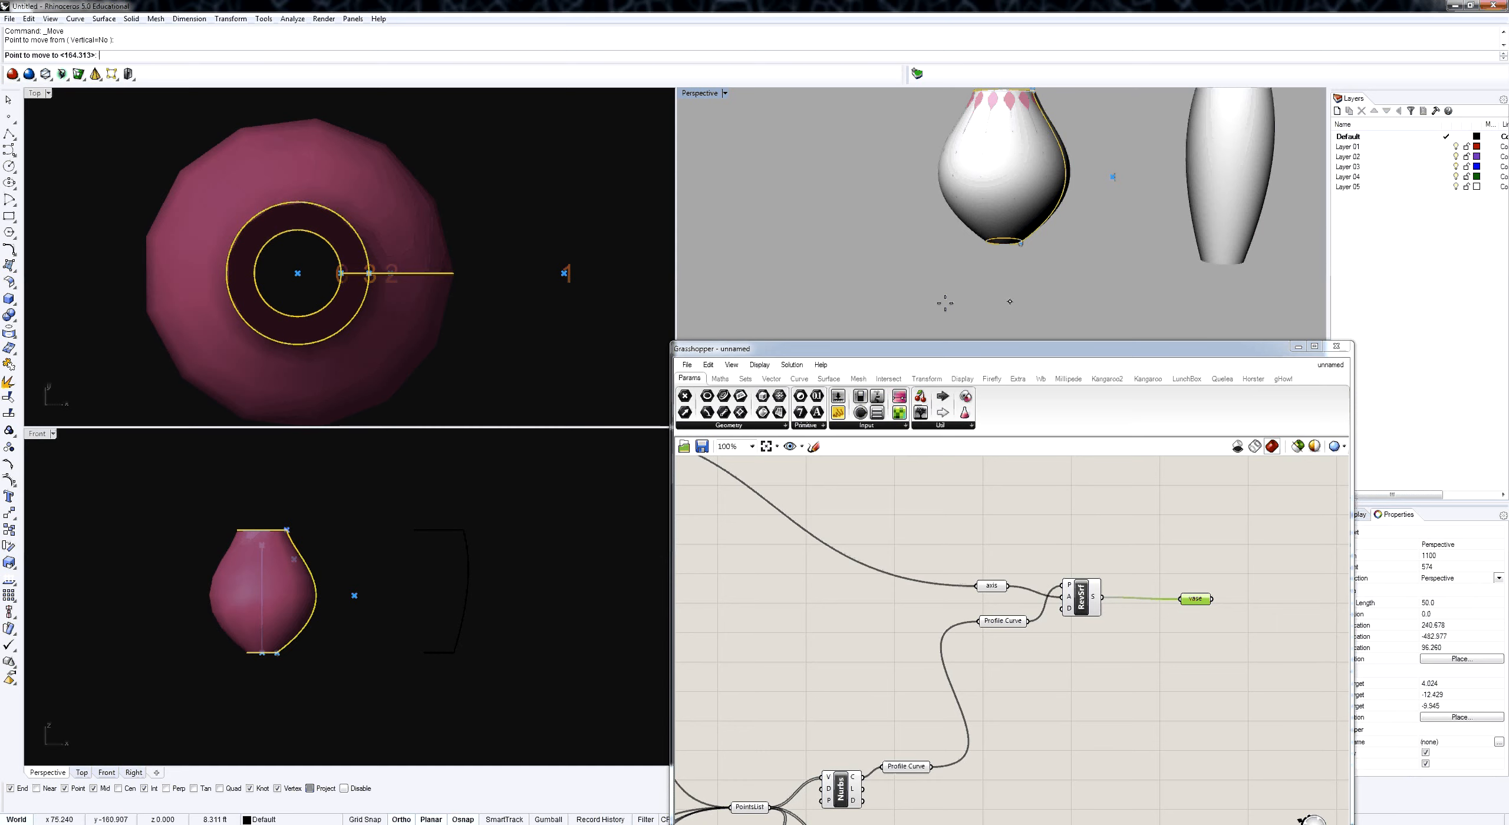
{"action": "left_click", "coordinate": [860, 278]}
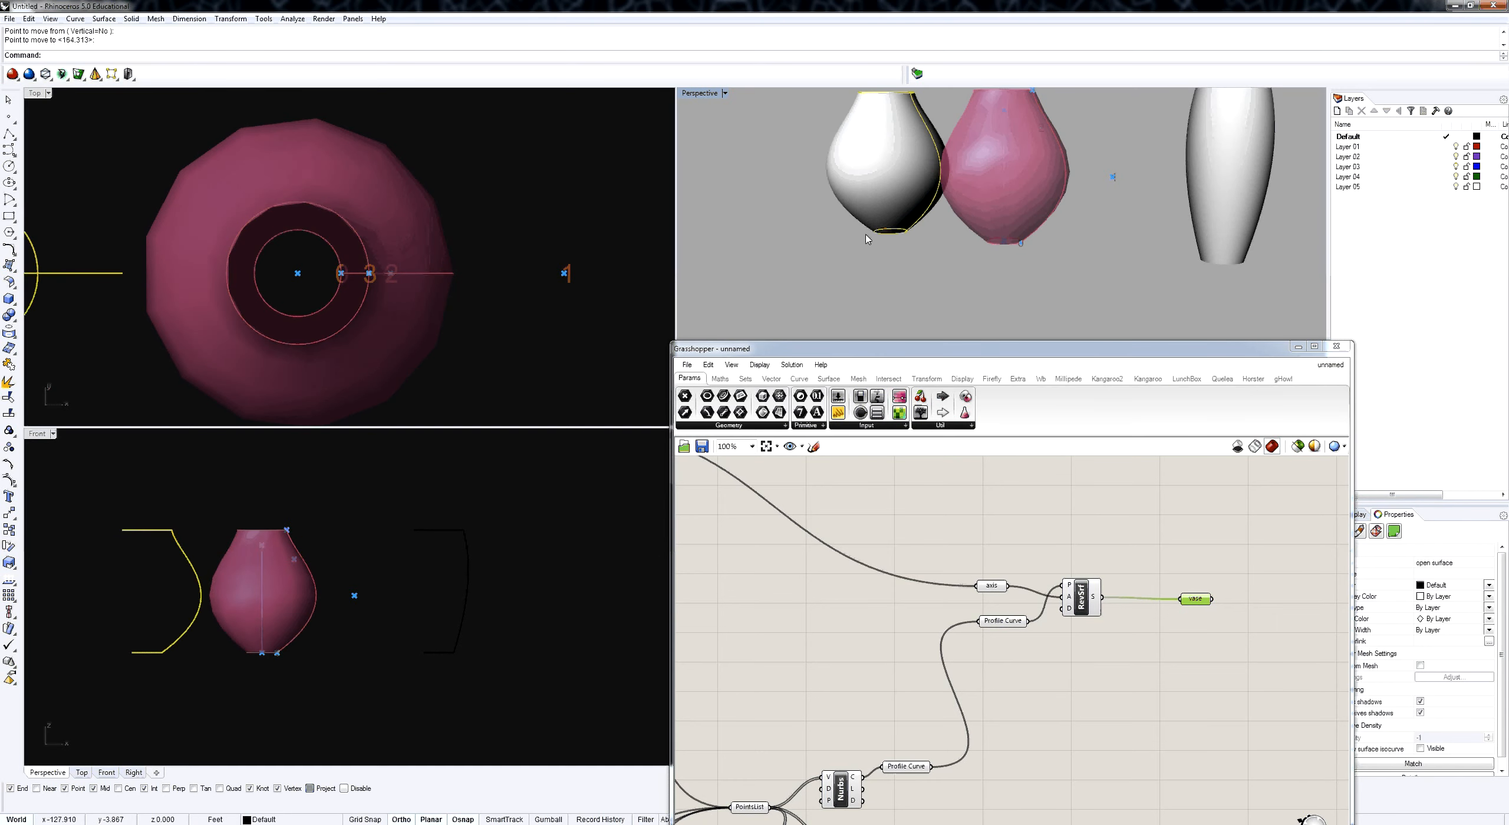
{"action": "scroll", "coordinate": [866, 239], "scroll_direction": "down", "scroll_amount": 3}
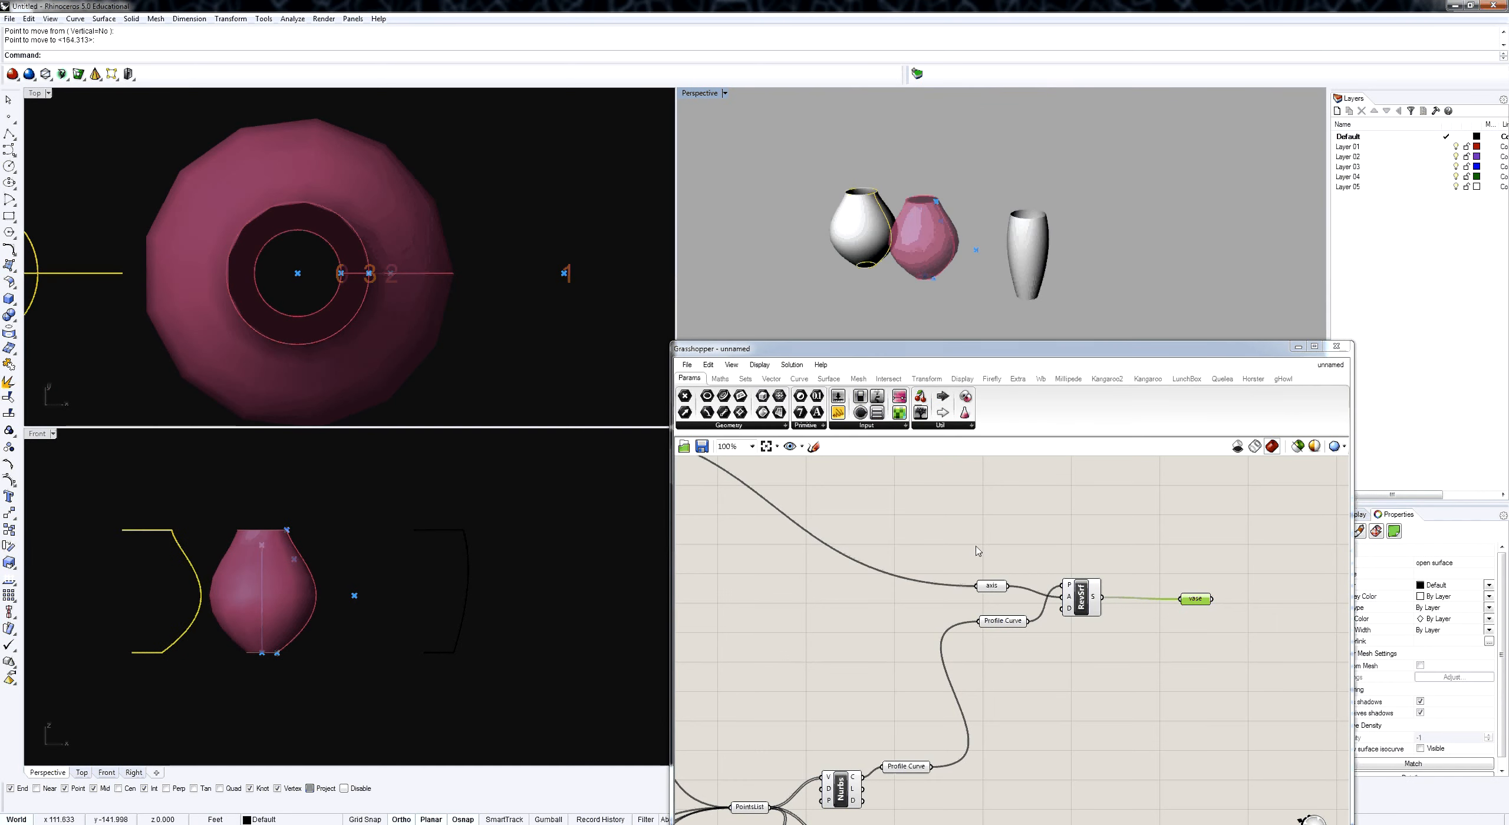